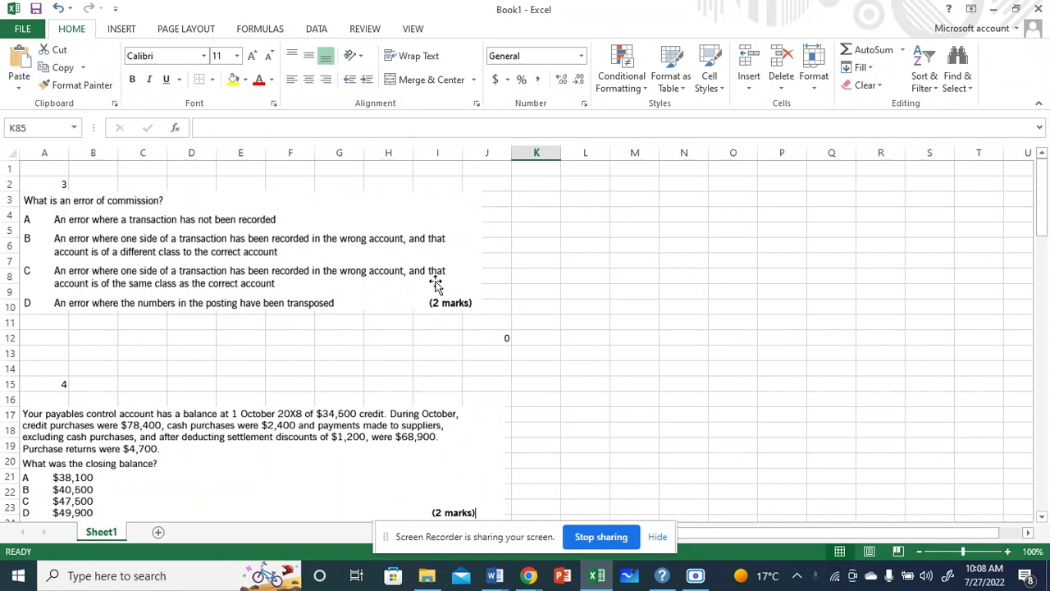
Enter A in cell A11 with ERROR OF OMISSION beside it in B11, and enter B in A12
click(579, 211)
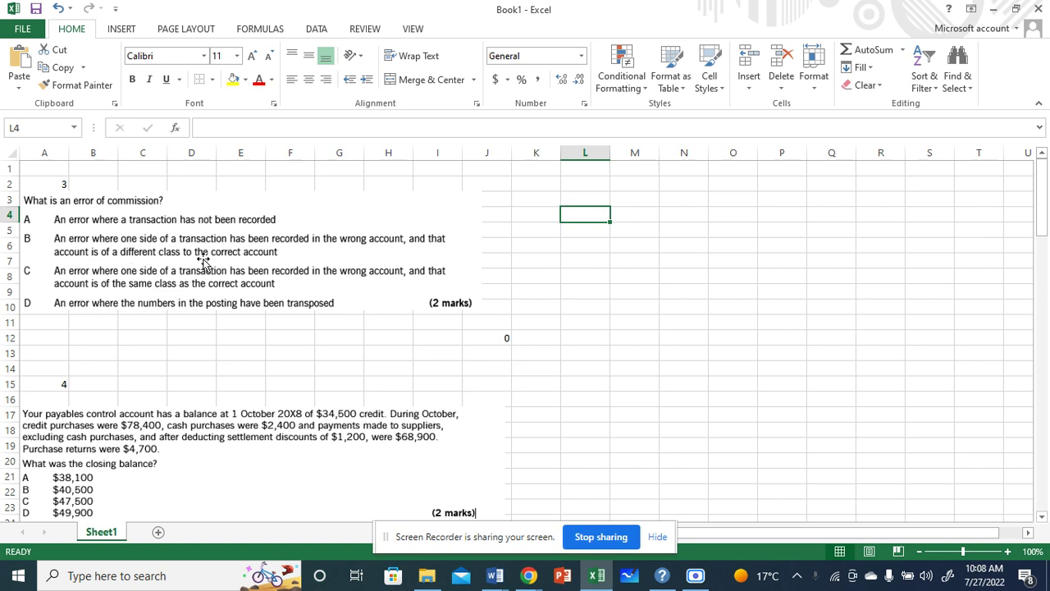
click(66, 320)
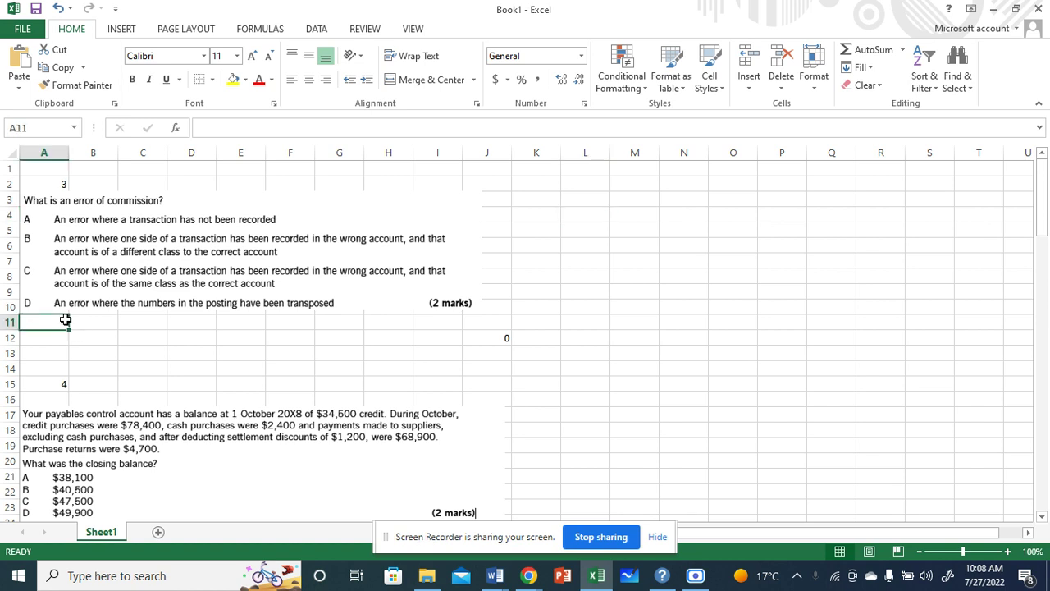
text(a)
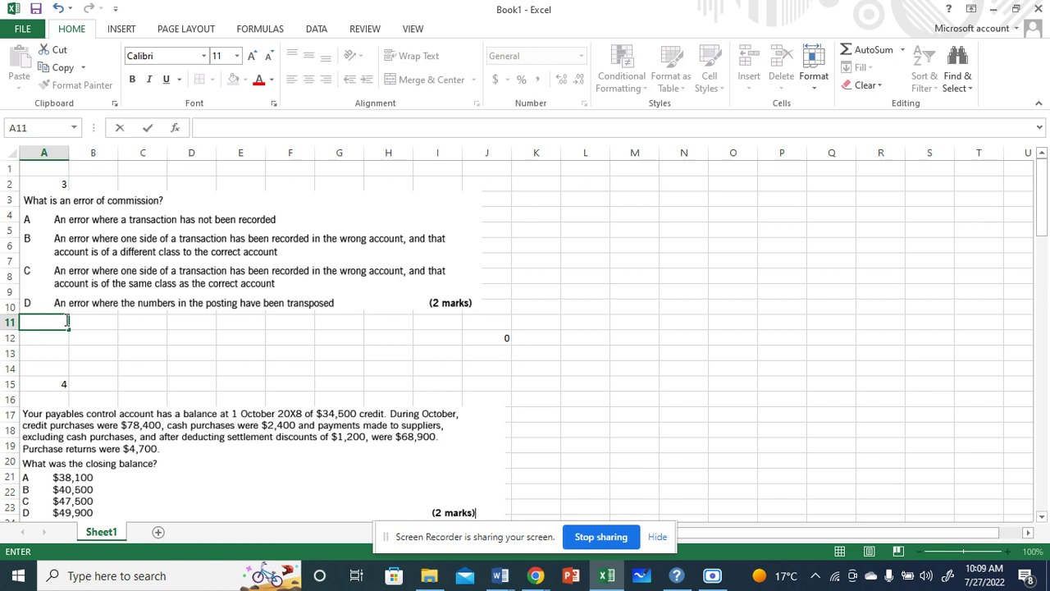
text(A)
click(100, 317)
text(ER)
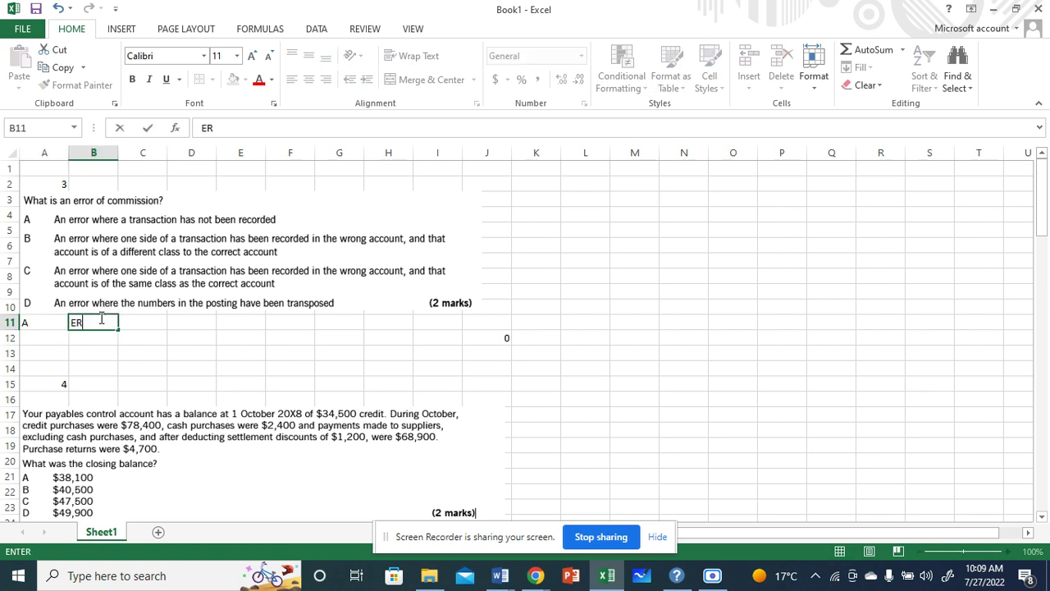
text(ROR OF O)
key(BackSpace)
key(BackSpace)
key(BackSpace)
text(OM)
text(M)
key(BackSpace)
text(ISSION)
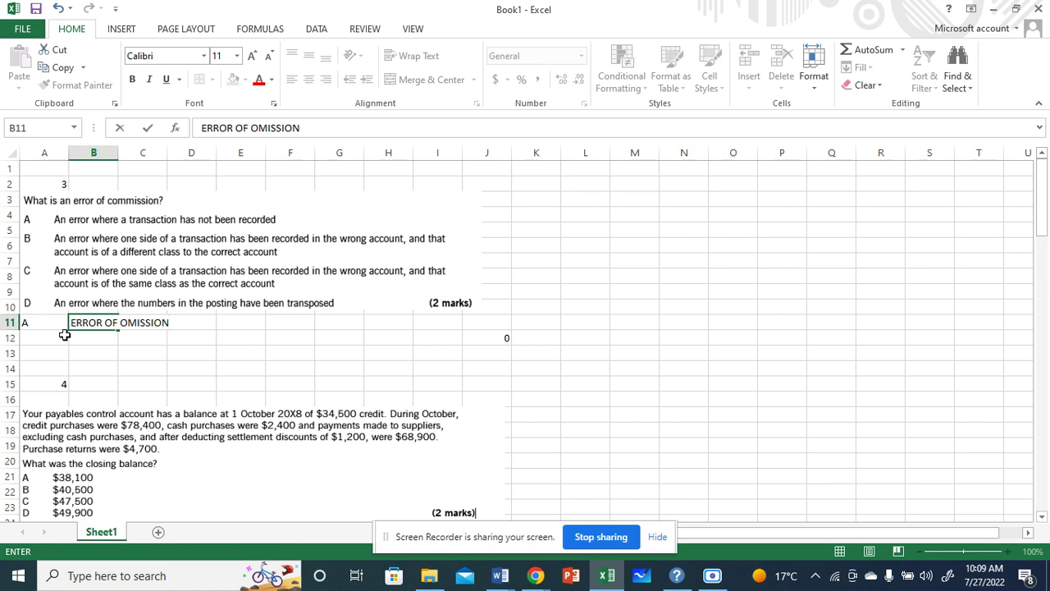
click(31, 344)
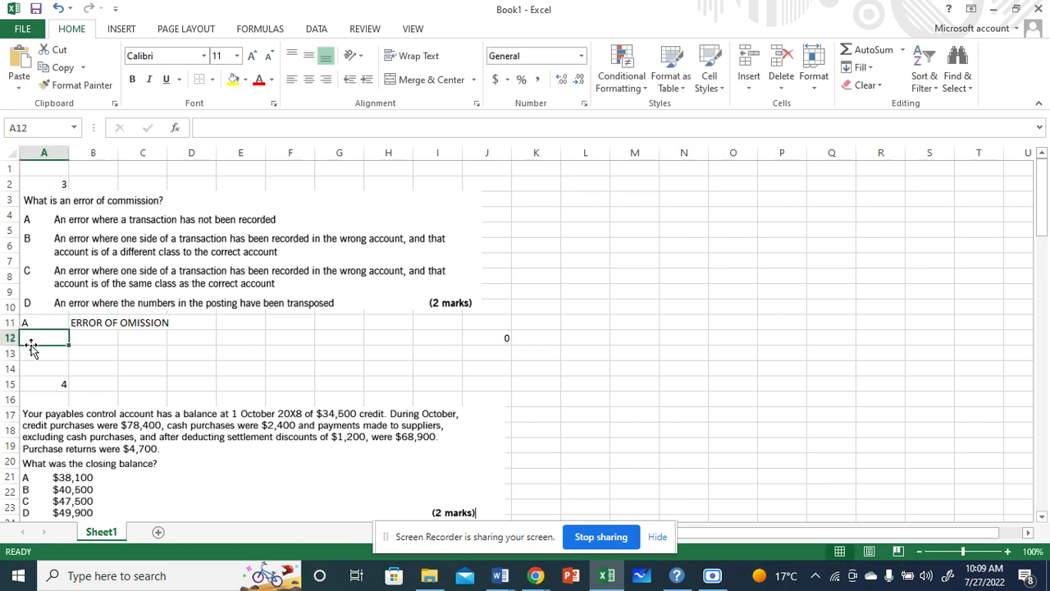
text(B)
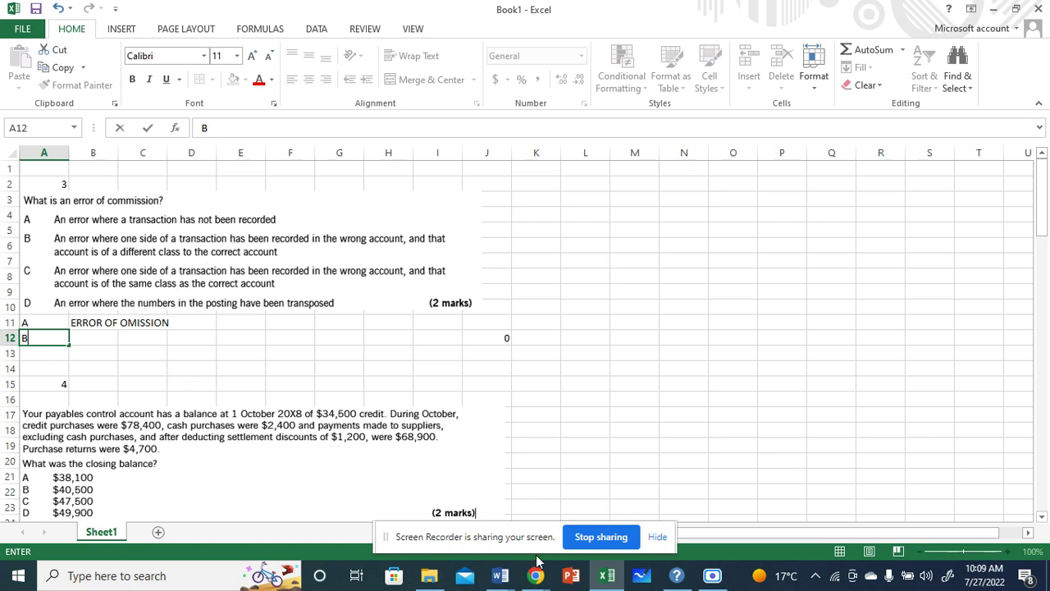
Switch to the Google Meet call in Chrome, admit the person waiting to join, and return to the Book1 workbook in Excel
mouse_move(537, 566)
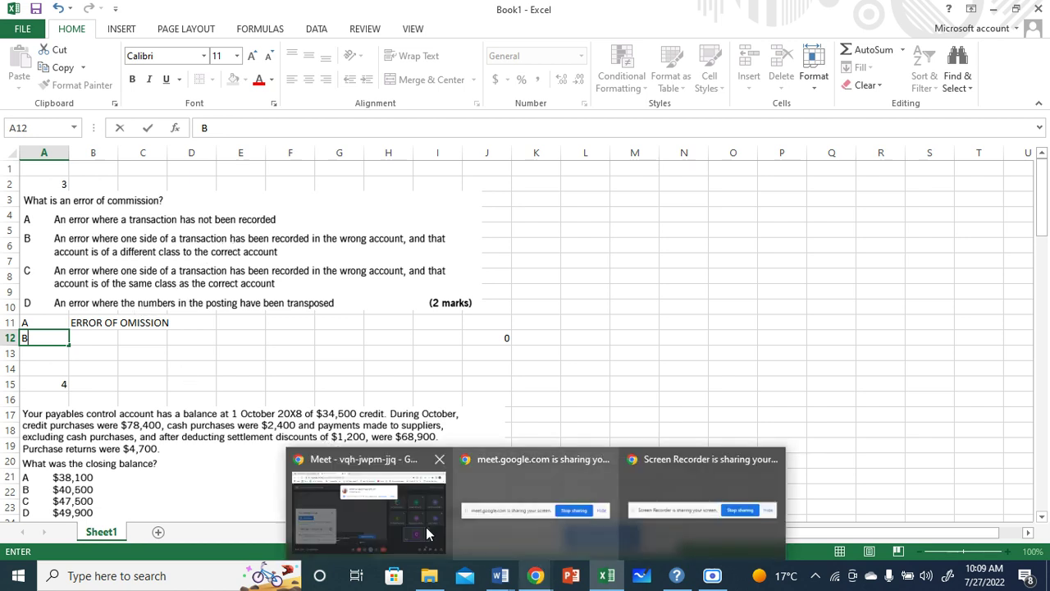
click(416, 522)
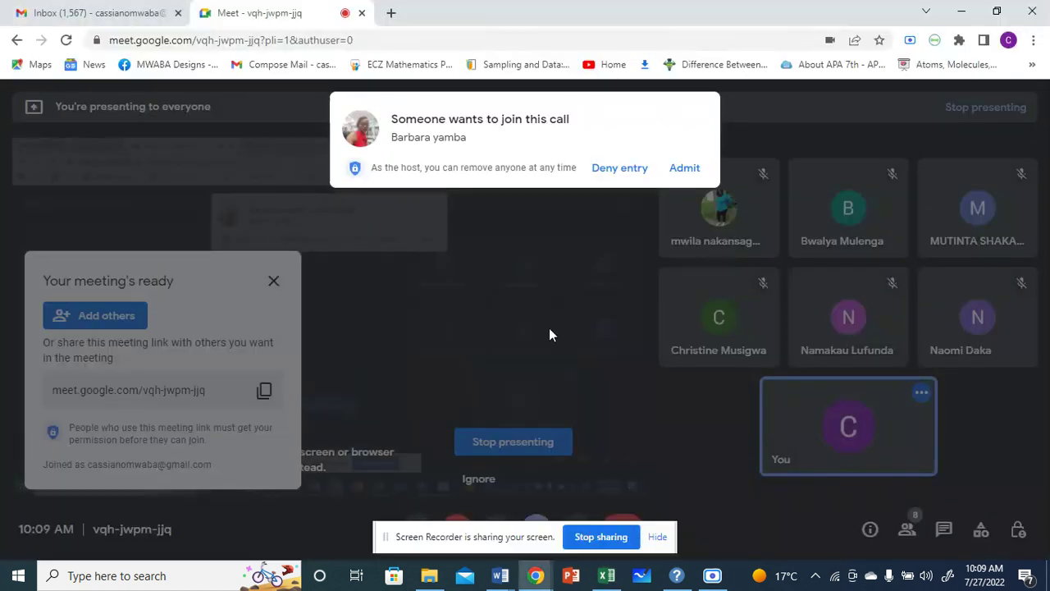
click(687, 169)
mouse_move(516, 574)
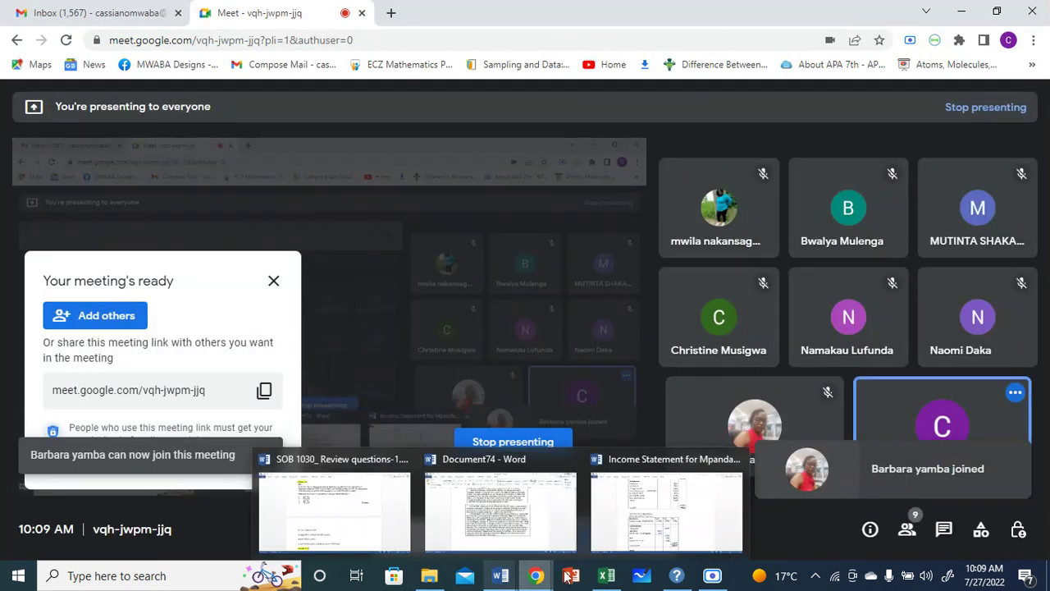
mouse_move(606, 575)
click(574, 519)
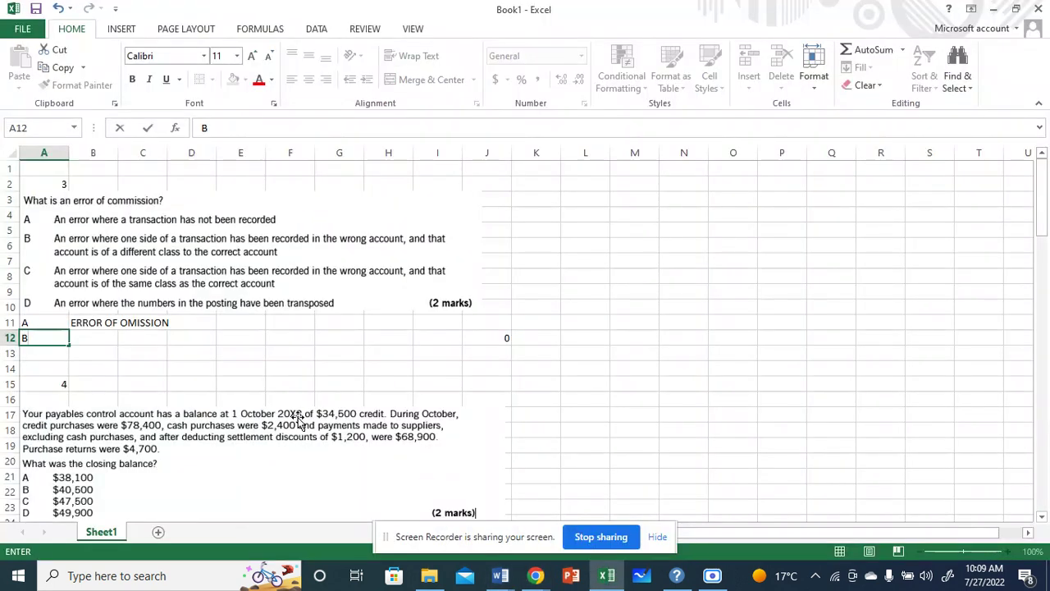
Enter ERROR OF ORIGINAL ENTRY in cell B12 beside option B, and enter C in A13
click(100, 339)
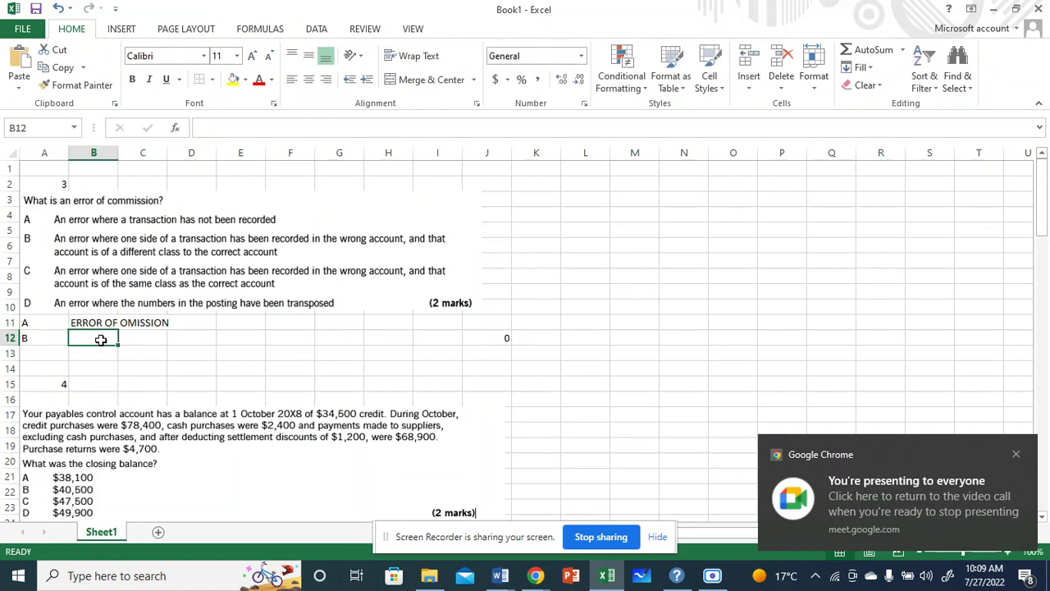
text(ERROR OF ORI)
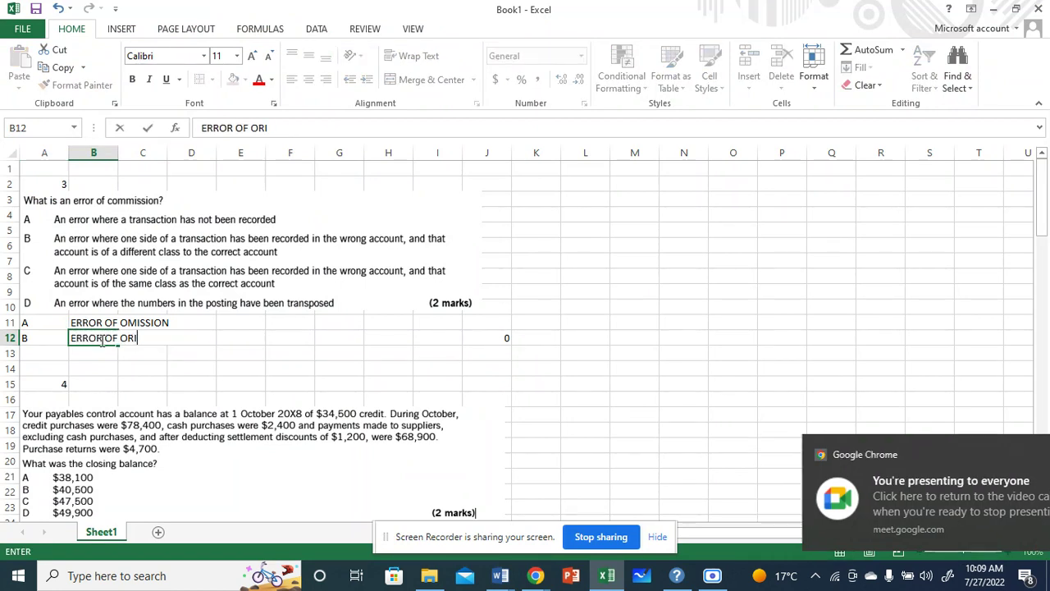
text(GN)
key(BackSpace)
text(INAL ENTRY)
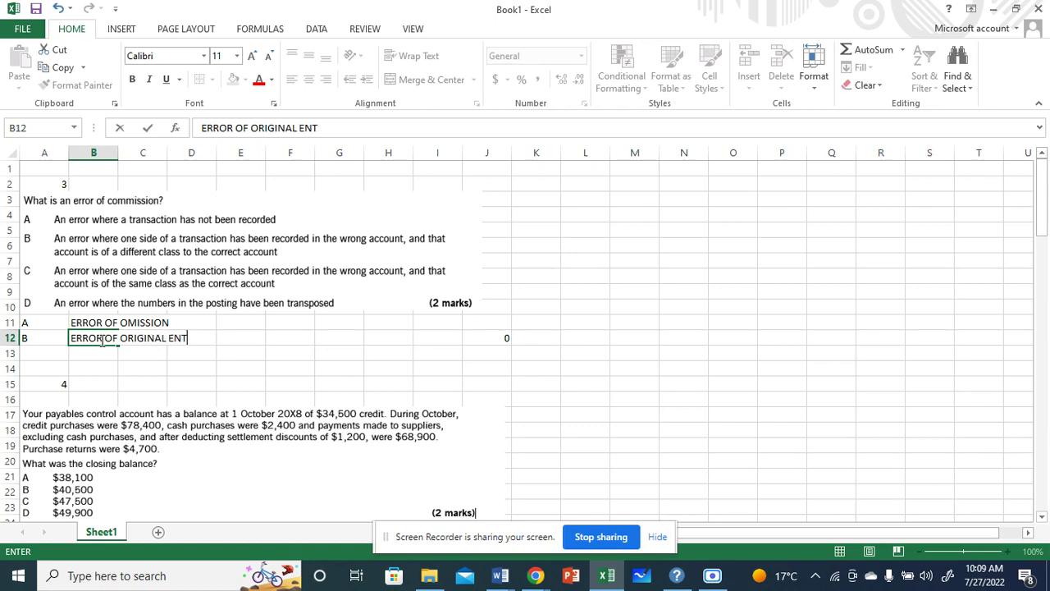
click(30, 354)
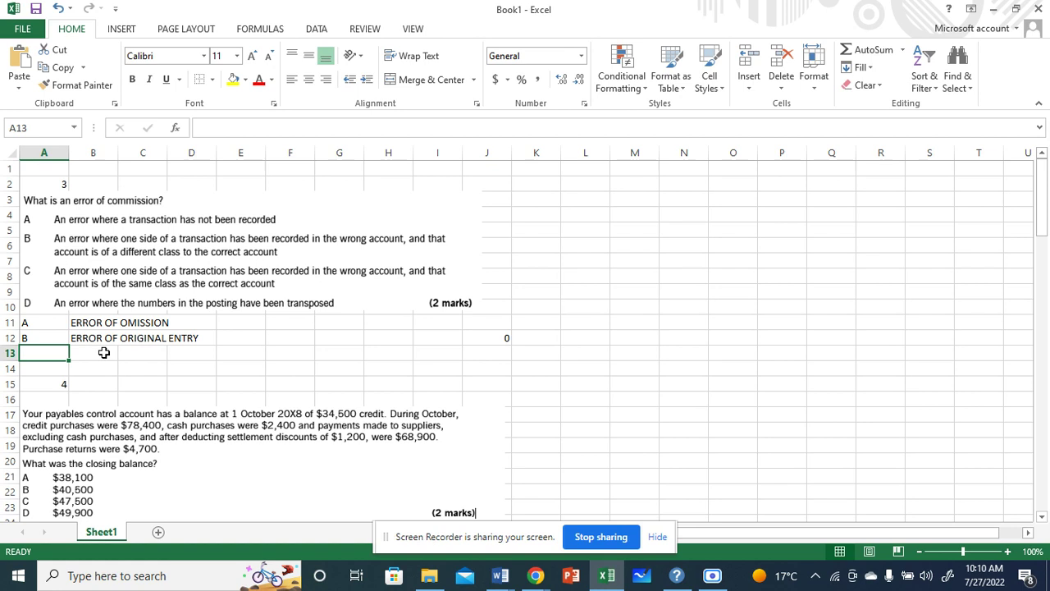
text(C)
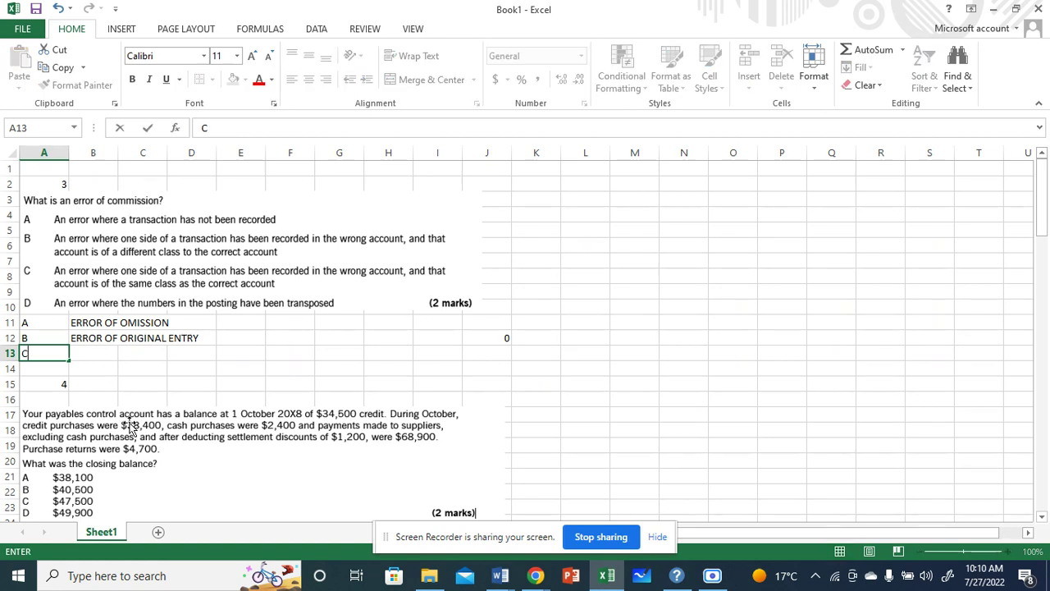
Go back to the Google Meet call to admit another waiting participant, and return to the Excel workbook
mouse_move(607, 575)
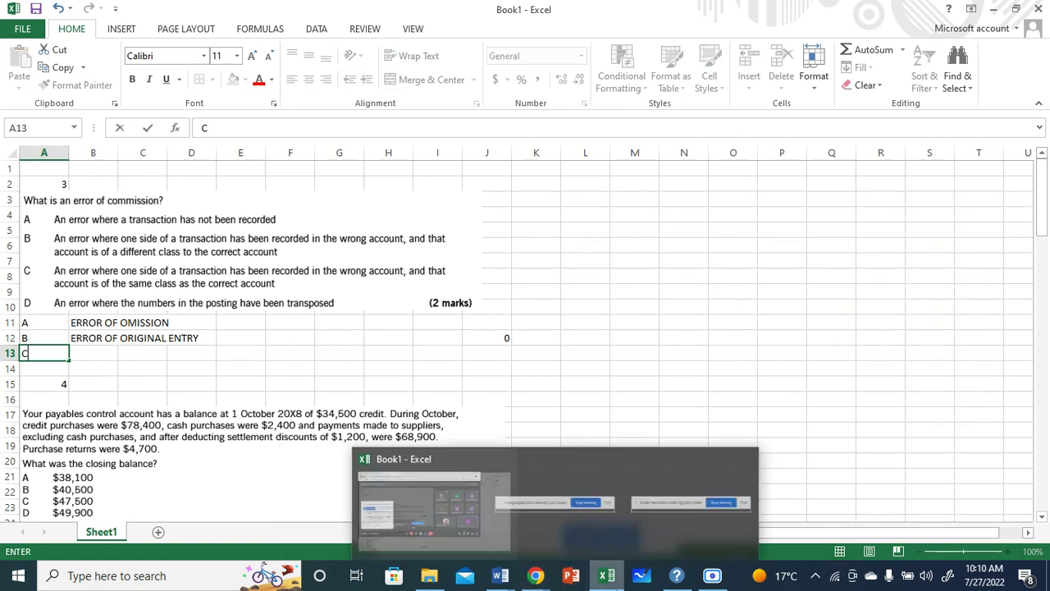
mouse_move(535, 575)
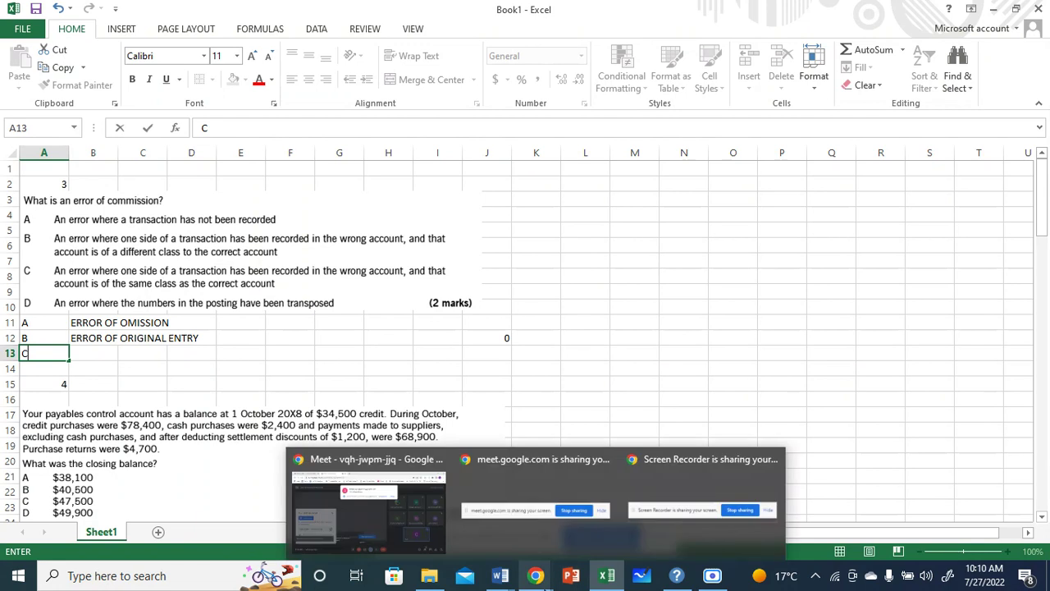
click(347, 495)
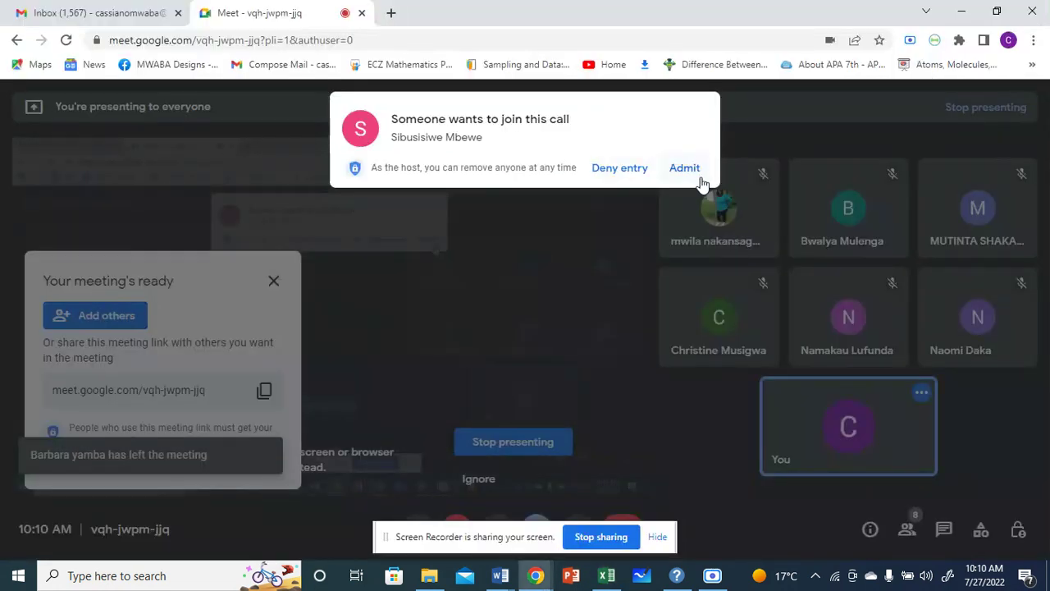
click(697, 173)
mouse_move(606, 575)
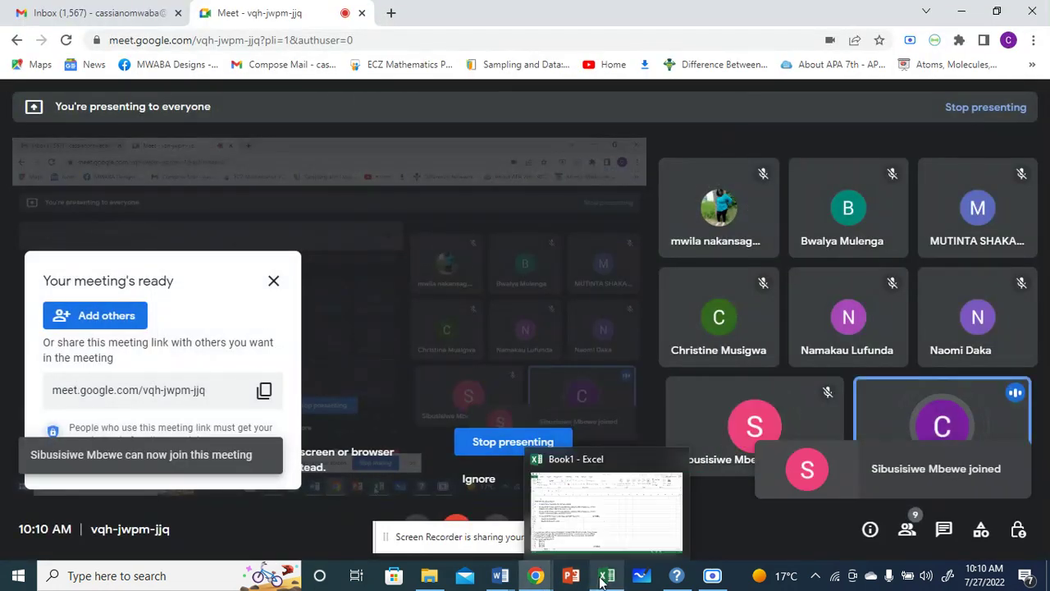
click(576, 529)
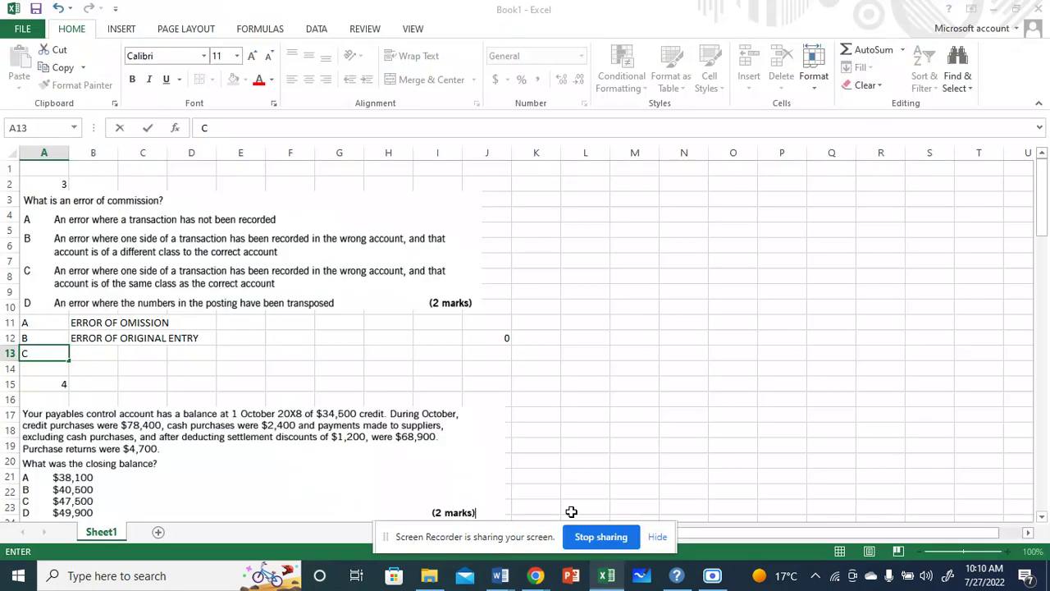
Enter the heading ERROR OF COMMISSION in cell L3, in the blank area beside the question
text(C)
click(135, 355)
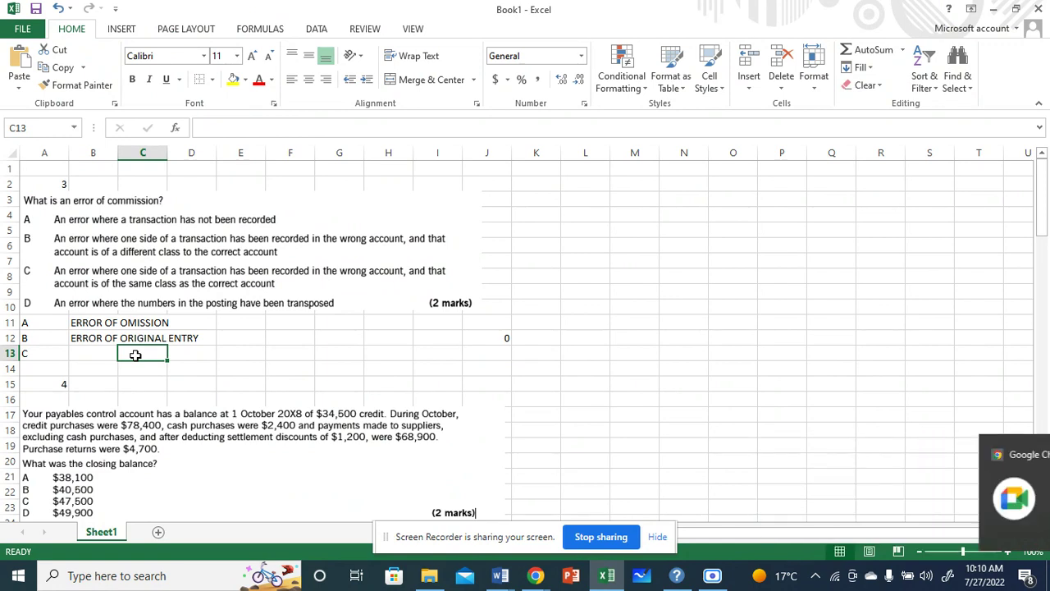
click(603, 229)
click(594, 196)
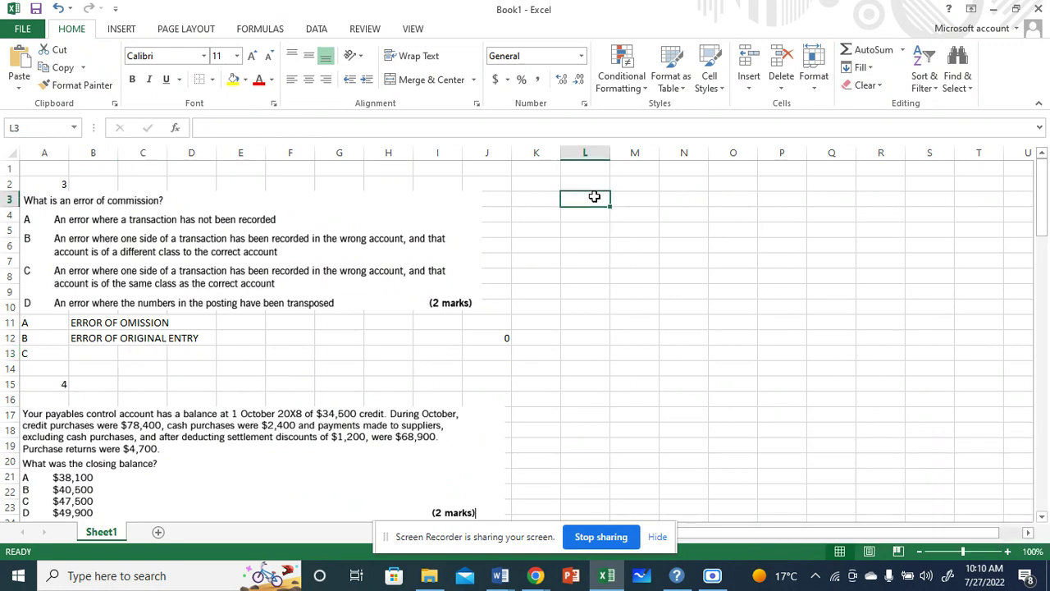
text(ERROR OF COMMISSION)
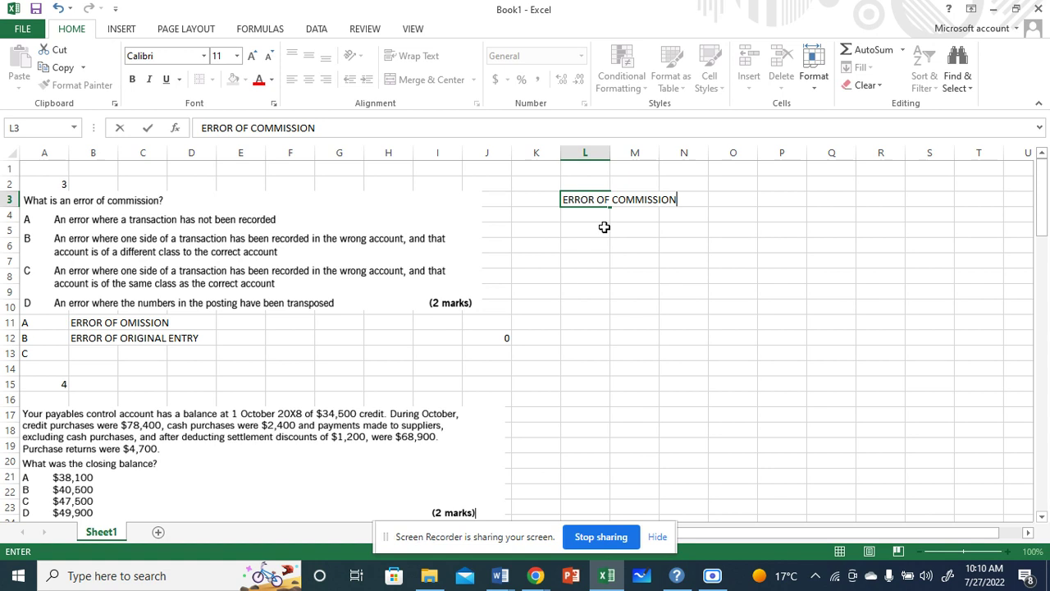
Enter the example "a credit purchase from Oltd for k300 Jltd" in cell L5 under the heading
click(587, 234)
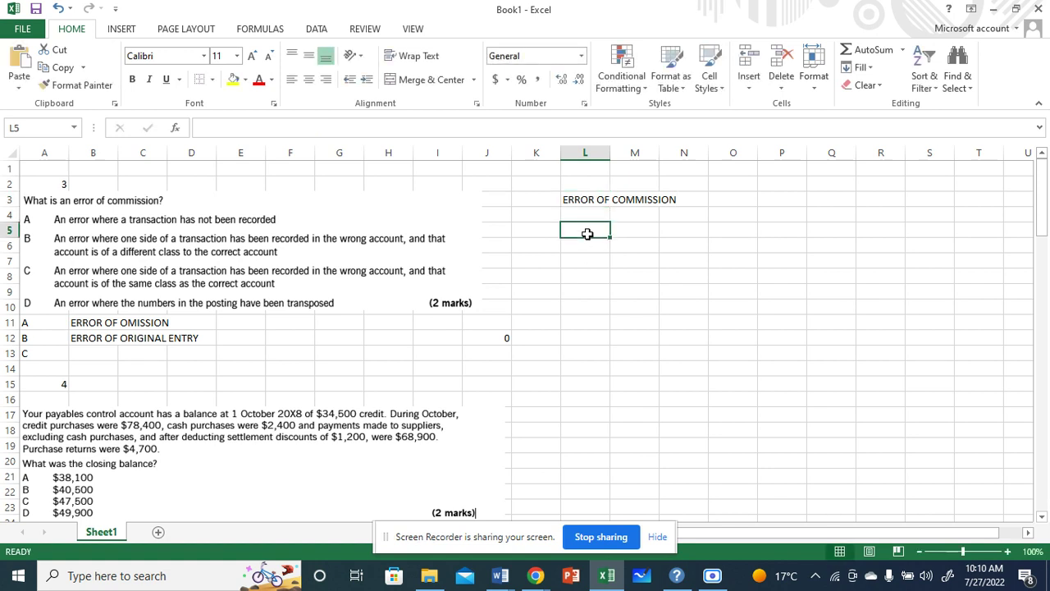
text(a credit purchase)
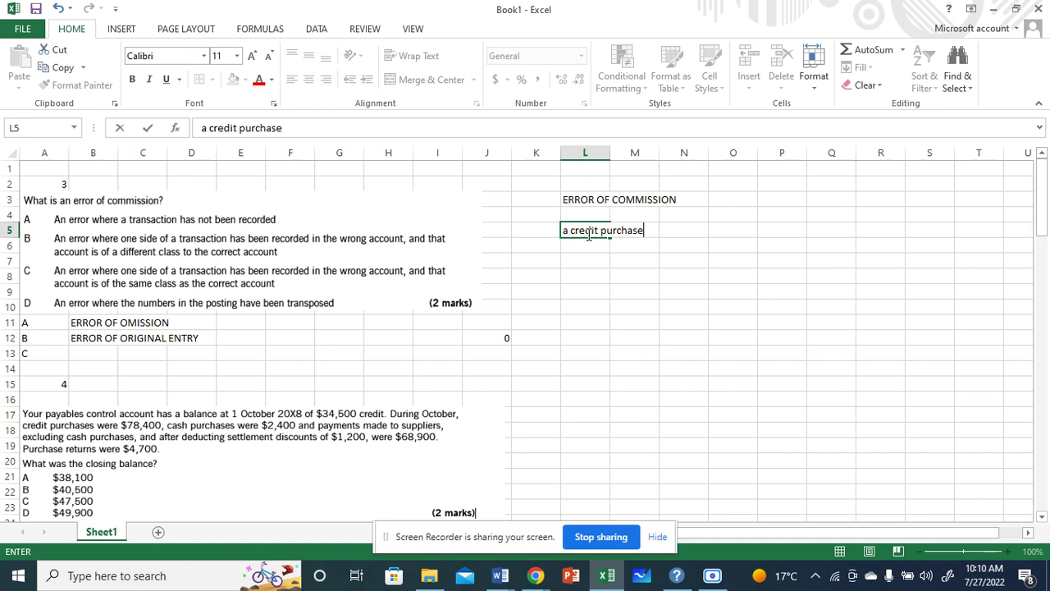
text( fo)
text(rom )
text(Oltd fo;)
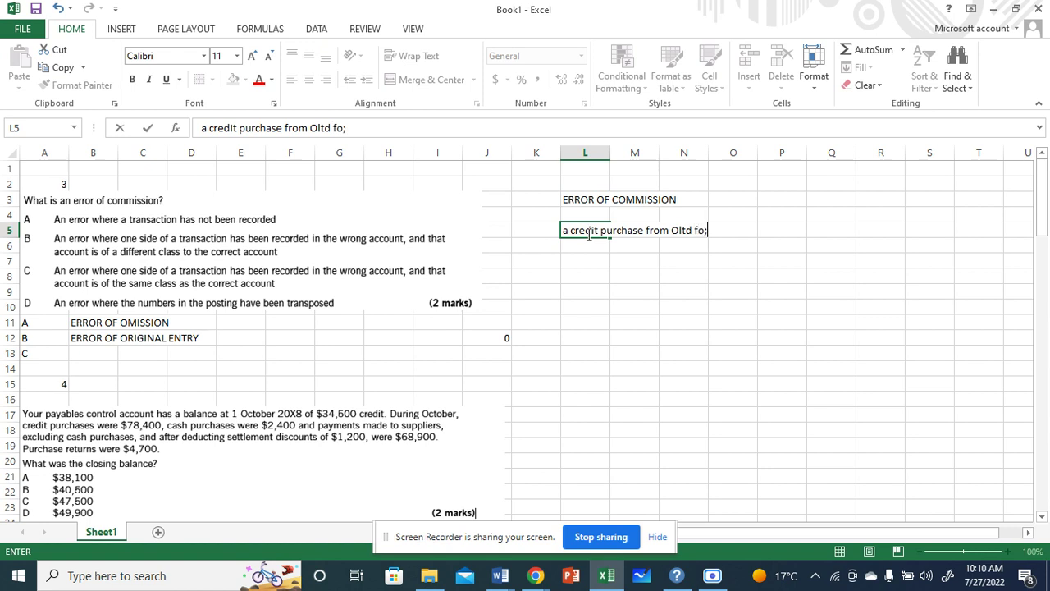
text( k300)
text(Jltd)
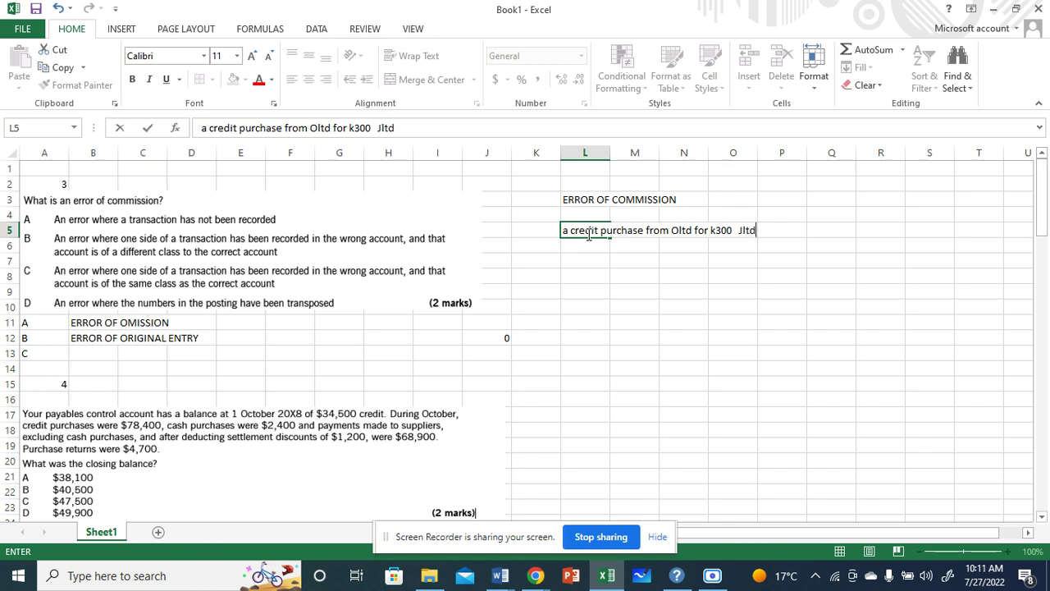
click(663, 274)
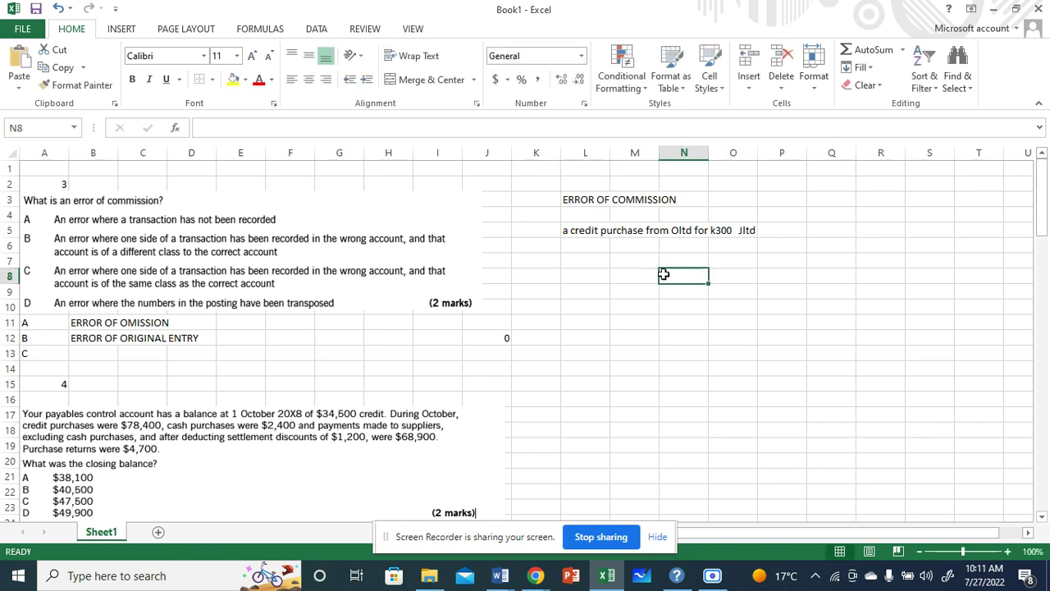
click(678, 232)
click(738, 233)
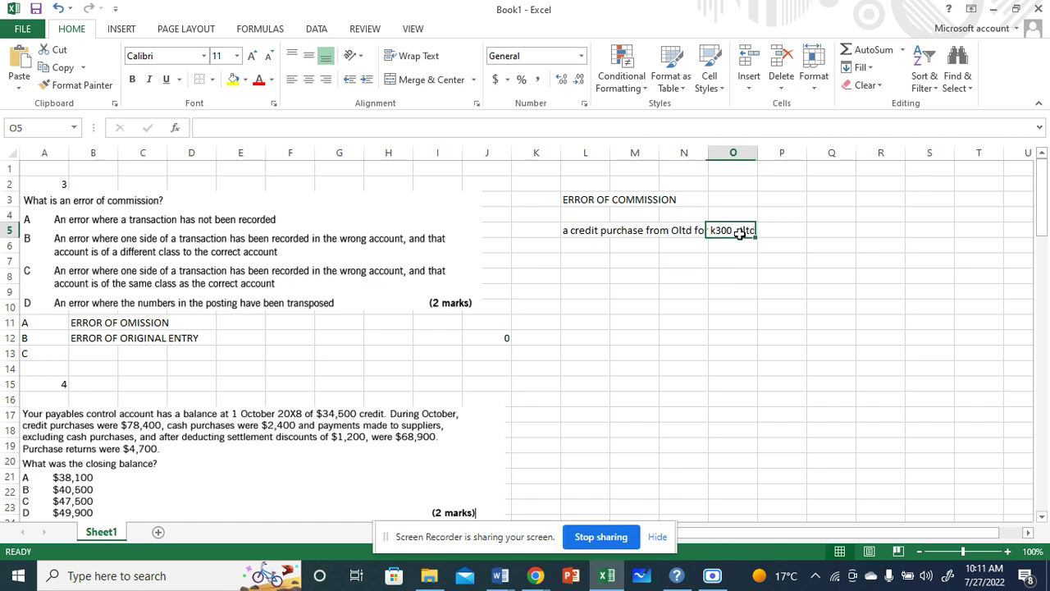
click(691, 228)
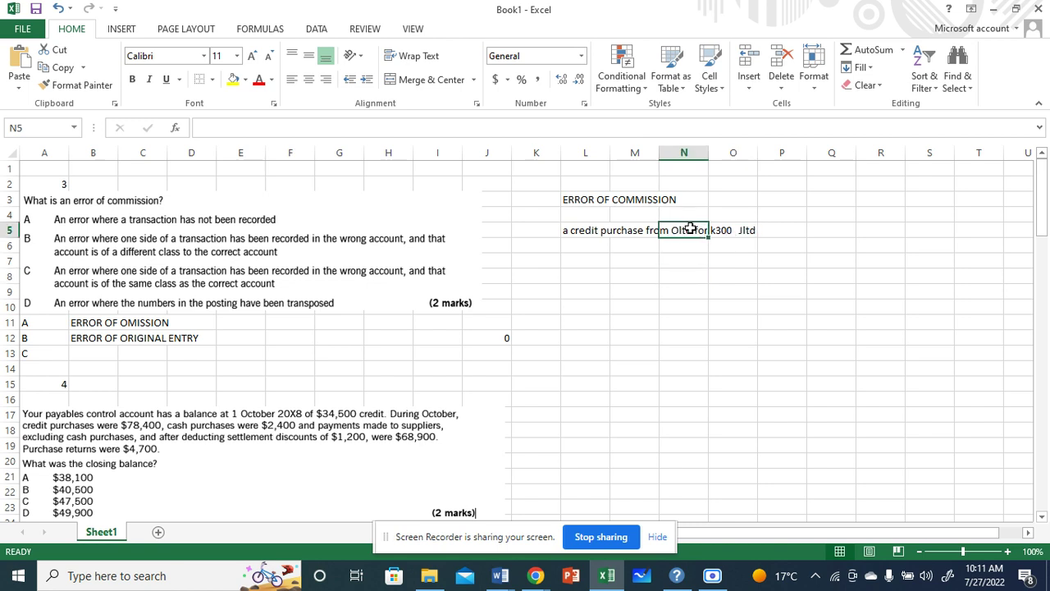
click(727, 231)
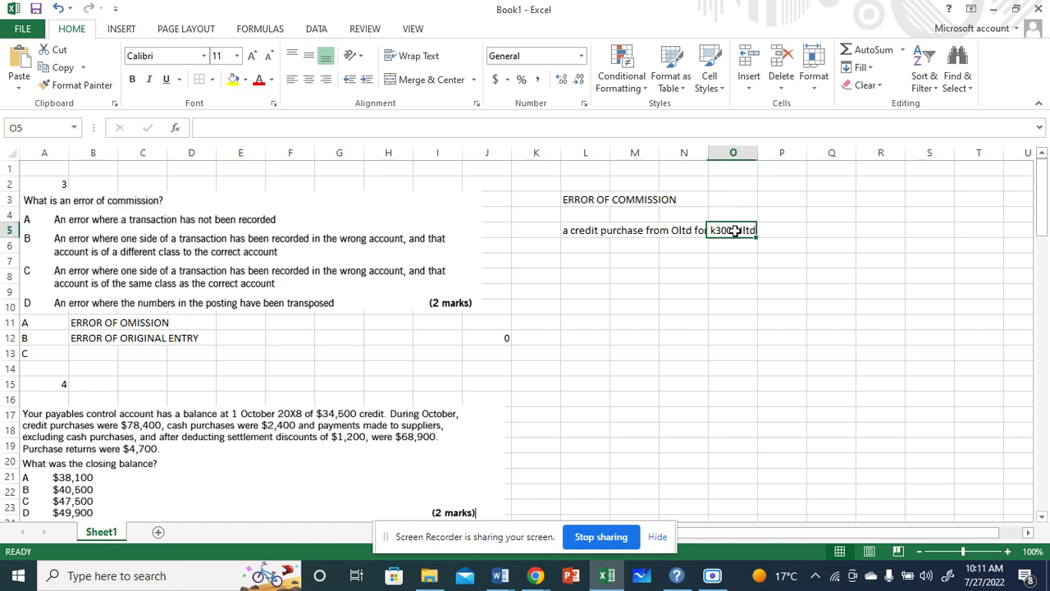
click(687, 230)
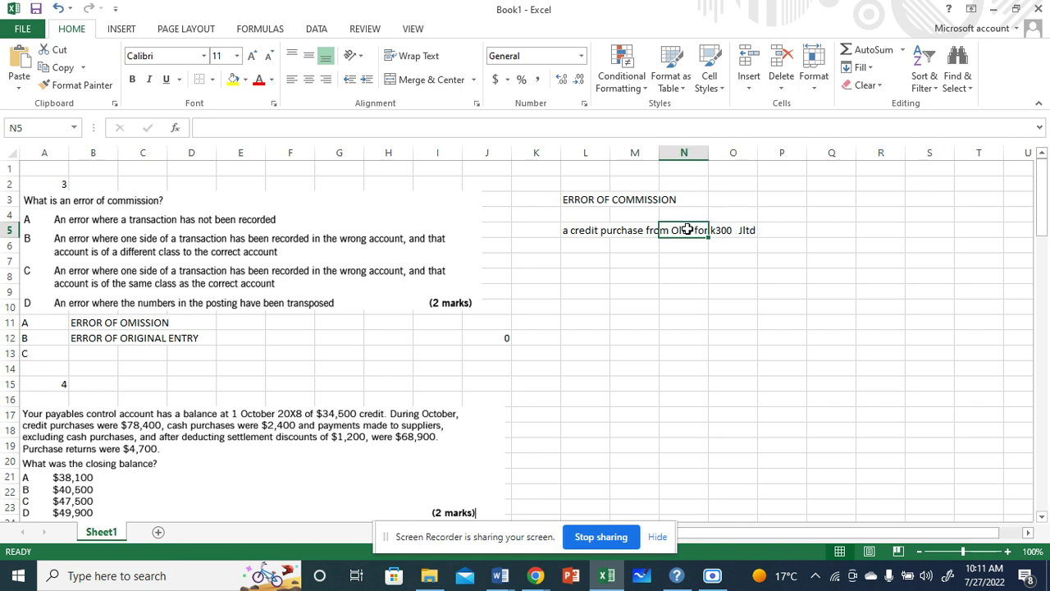
click(731, 230)
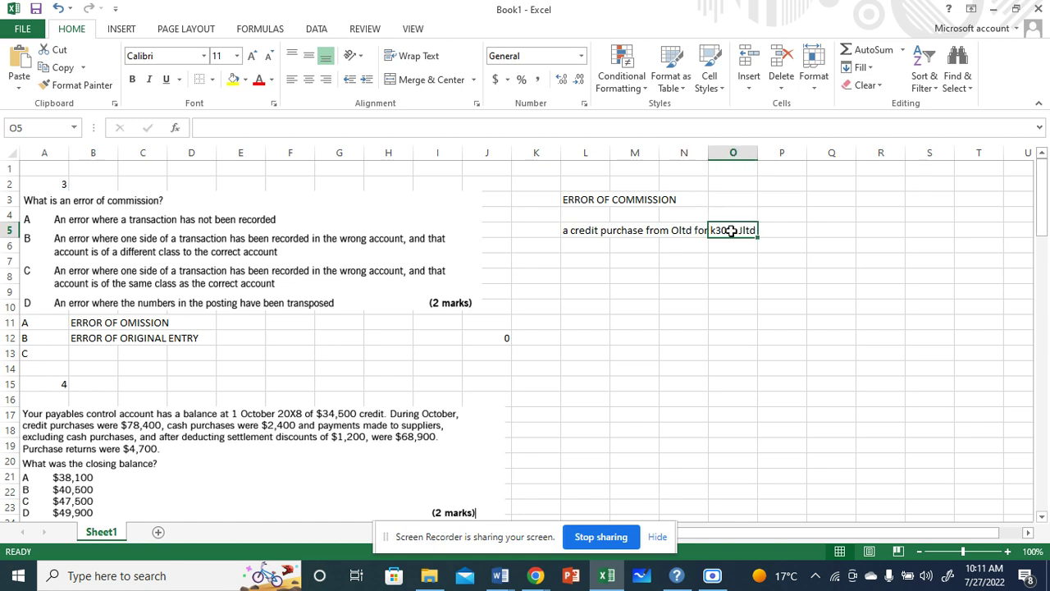
click(599, 263)
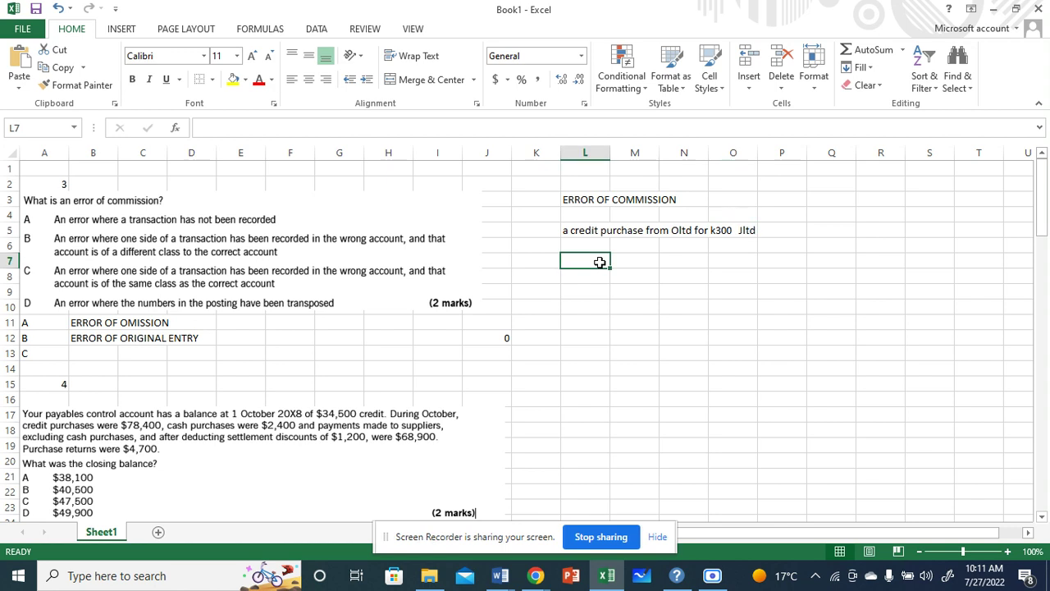
Enter puchase in cell L7 and its debit amount of 300 in M7, under the credit purchase example
text(pnu)
key(BackSpace)
key(BackSpace)
text(uchase)
key(BackSpace)
text(se)
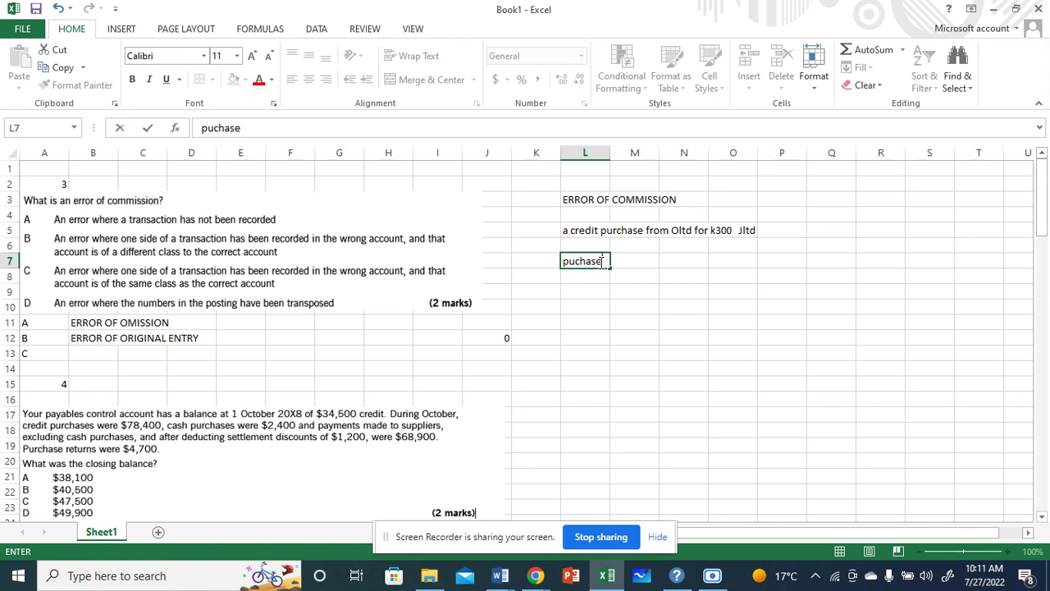
click(628, 269)
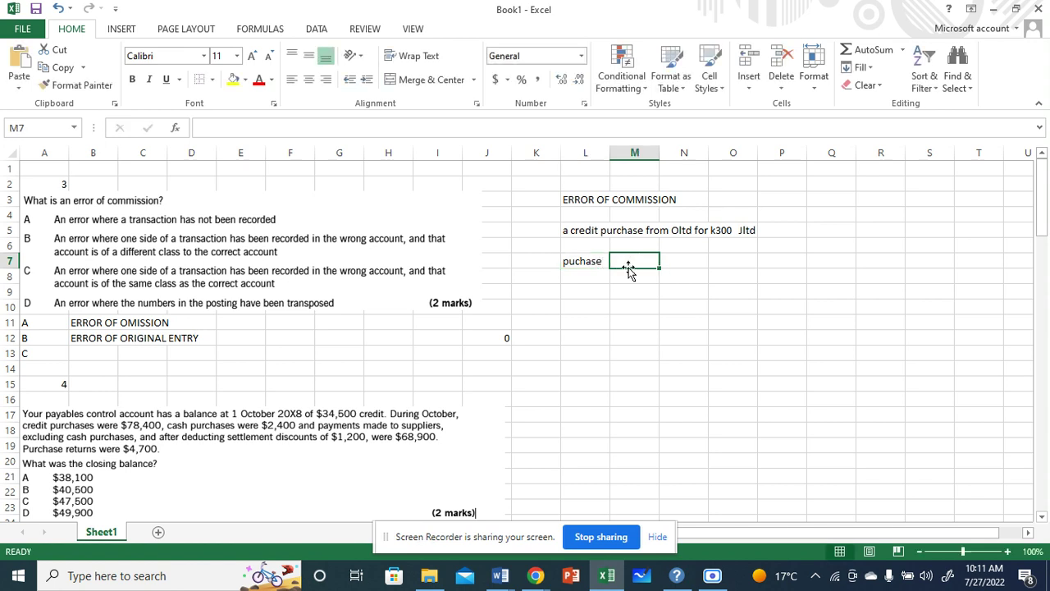
text(300)
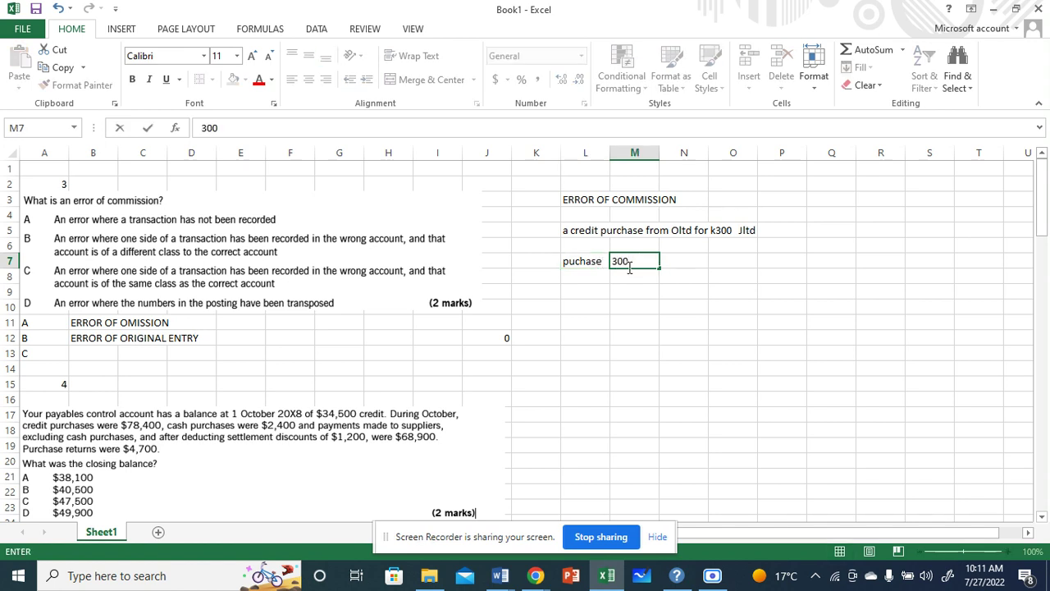
Enter Jltd in cell L8 and its credit amount of 300 in N8 to complete the journal entry
click(584, 283)
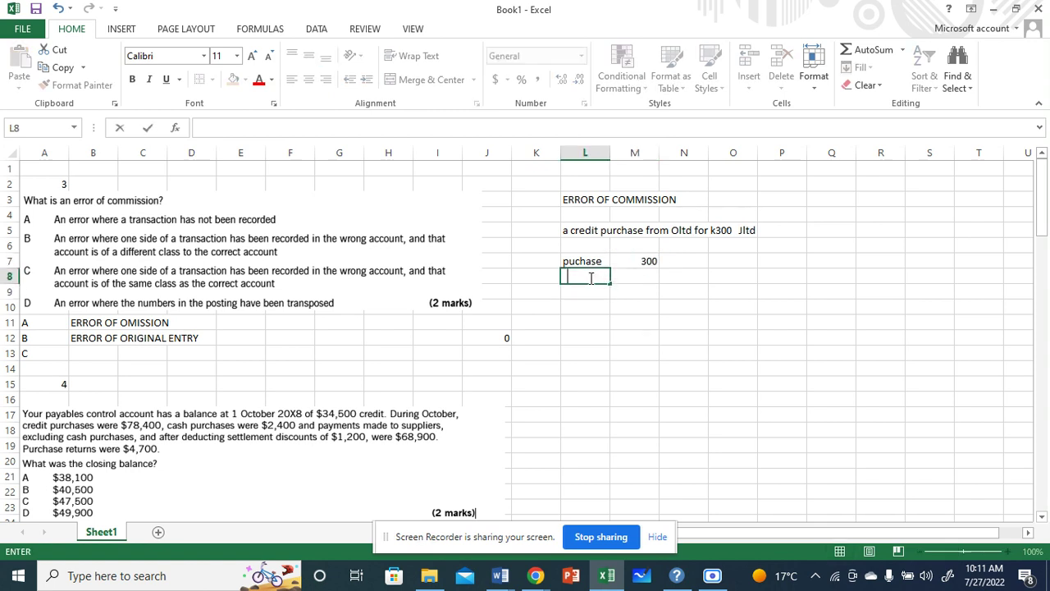
text(Jltd)
click(688, 279)
text(300)
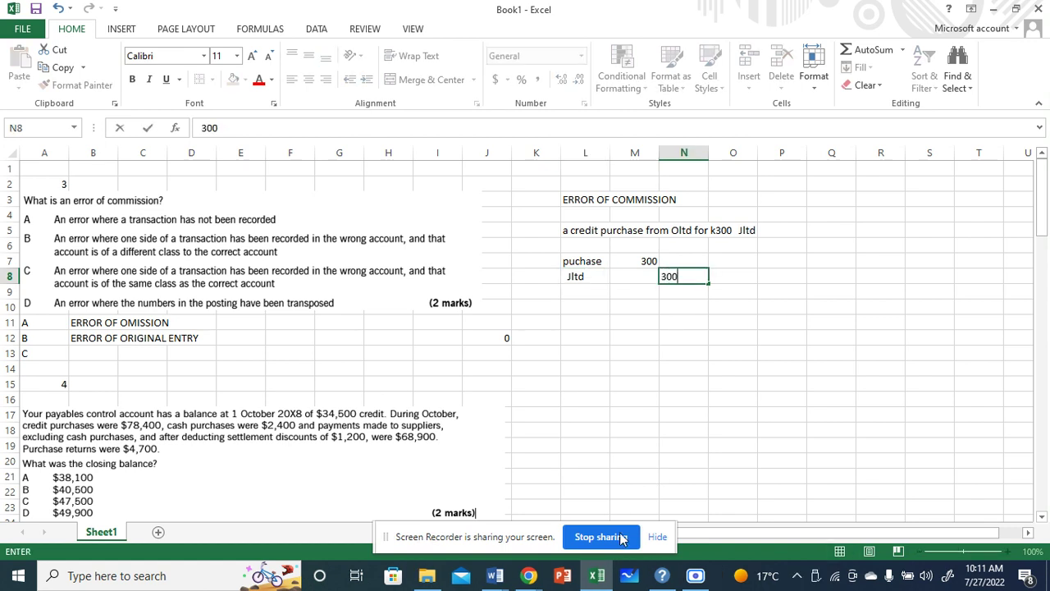
Switch to the Google Meet call to admit the waiting participant, and return to the Excel workbook
mouse_move(533, 577)
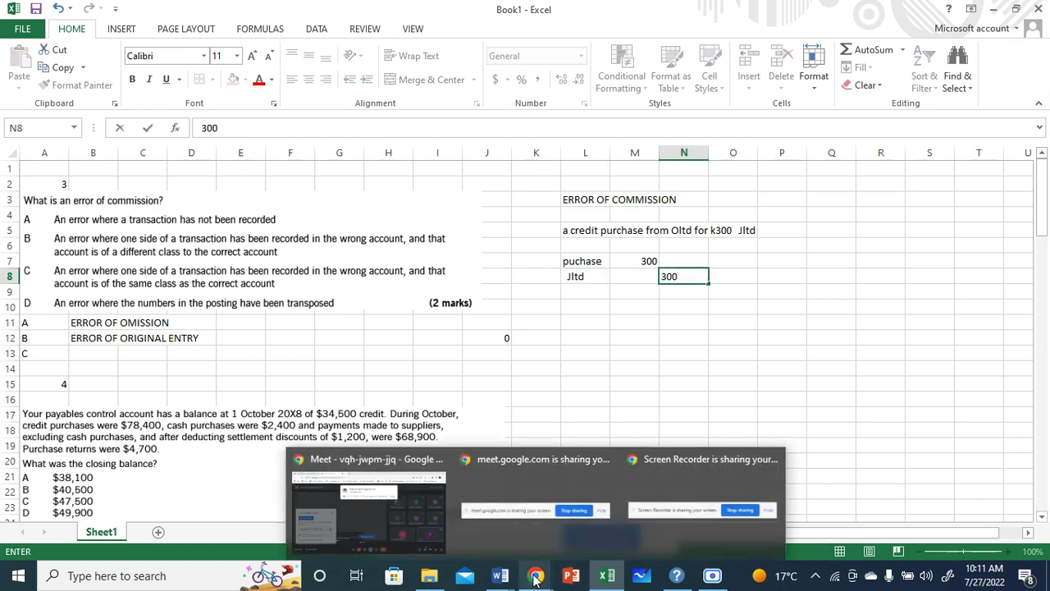
click(390, 505)
click(689, 170)
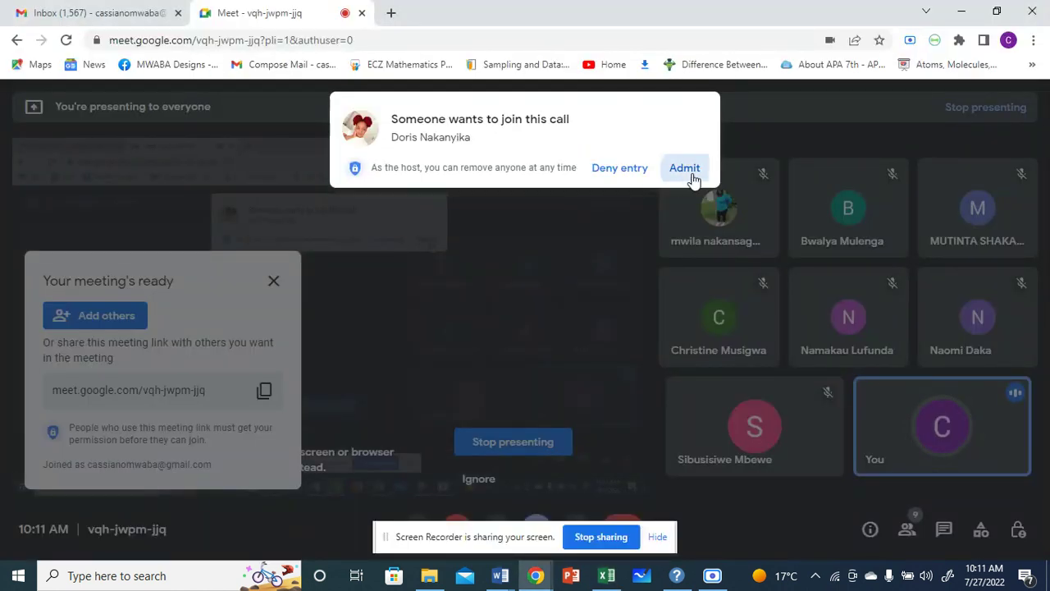
mouse_move(607, 578)
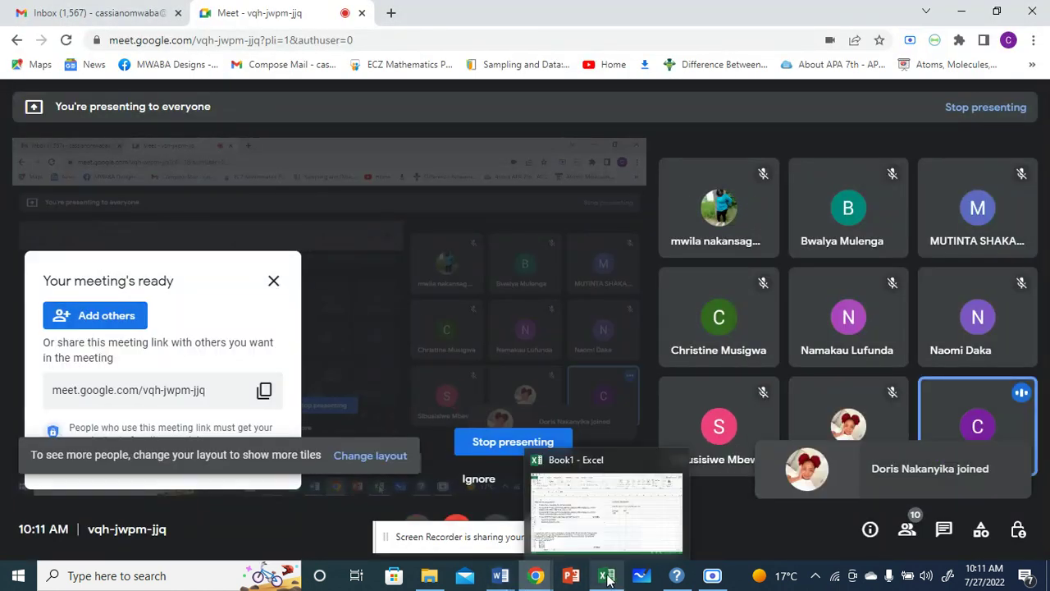
click(603, 538)
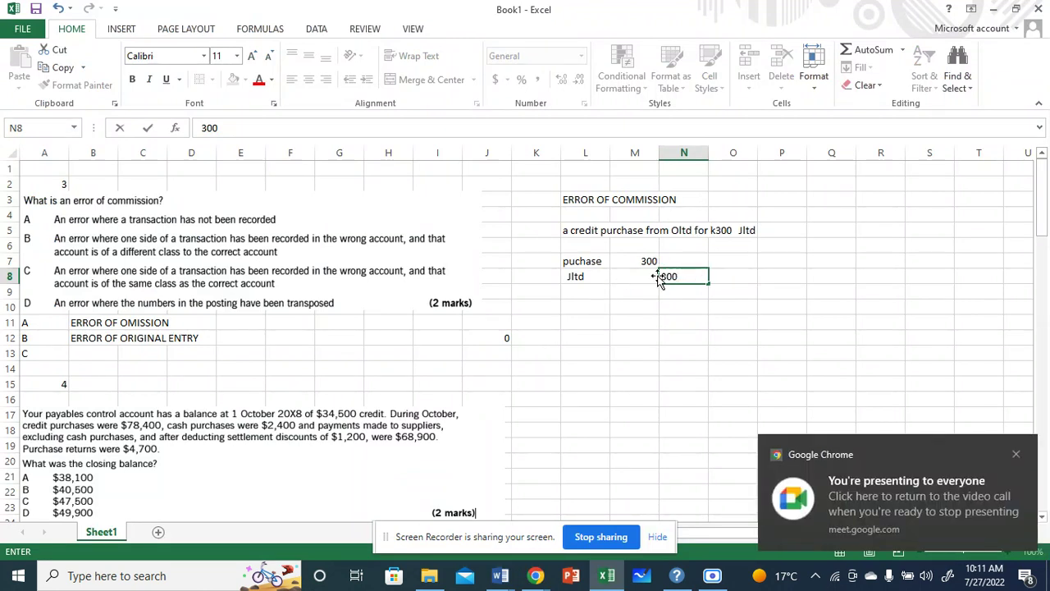
Apply outside borders to L10:O16 and to its half N10:O16 to form a two-sided account below the journal entry
drag(574, 306, 742, 402)
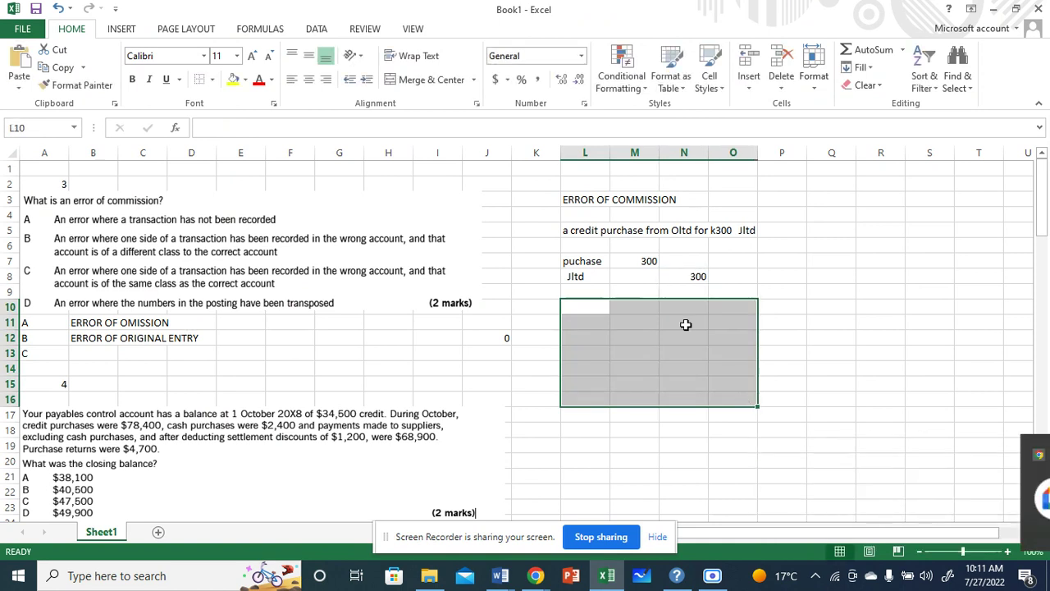
click(212, 82)
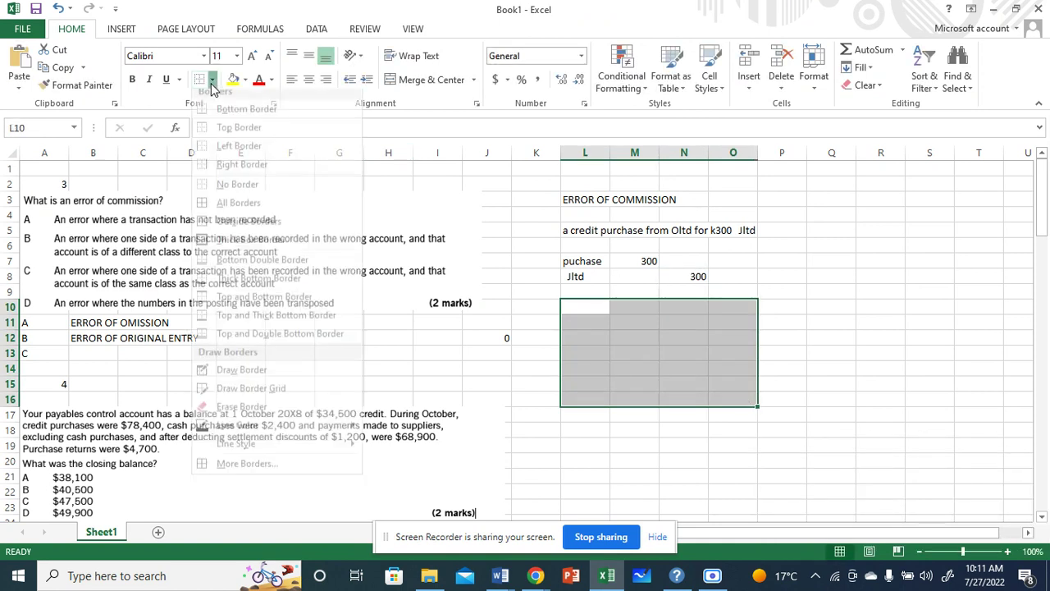
click(260, 229)
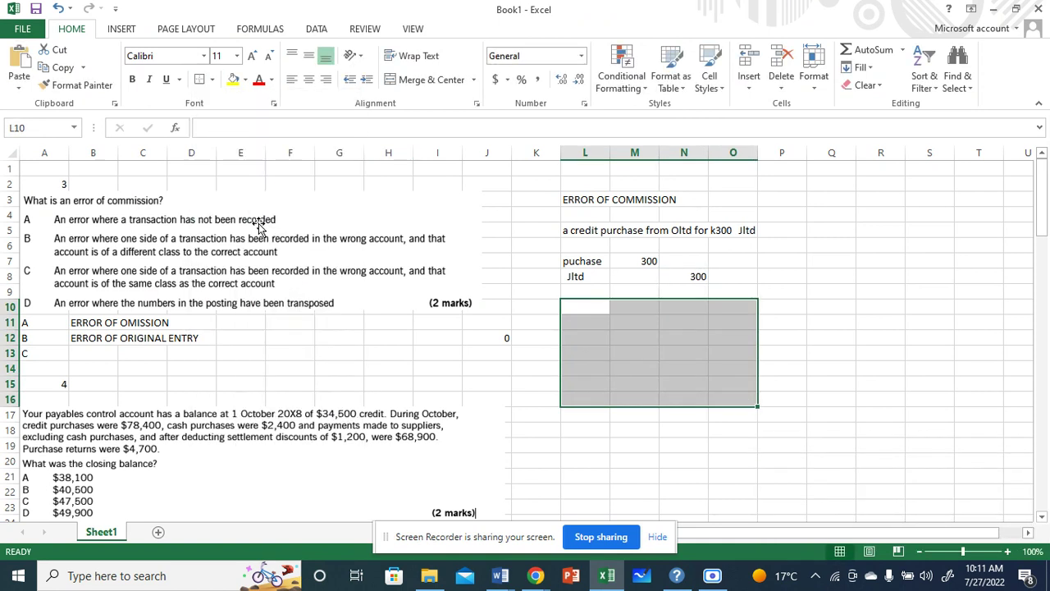
click(815, 291)
mouse_move(674, 305)
mouse_down()
mouse_move(692, 358)
mouse_move(728, 398)
mouse_up()
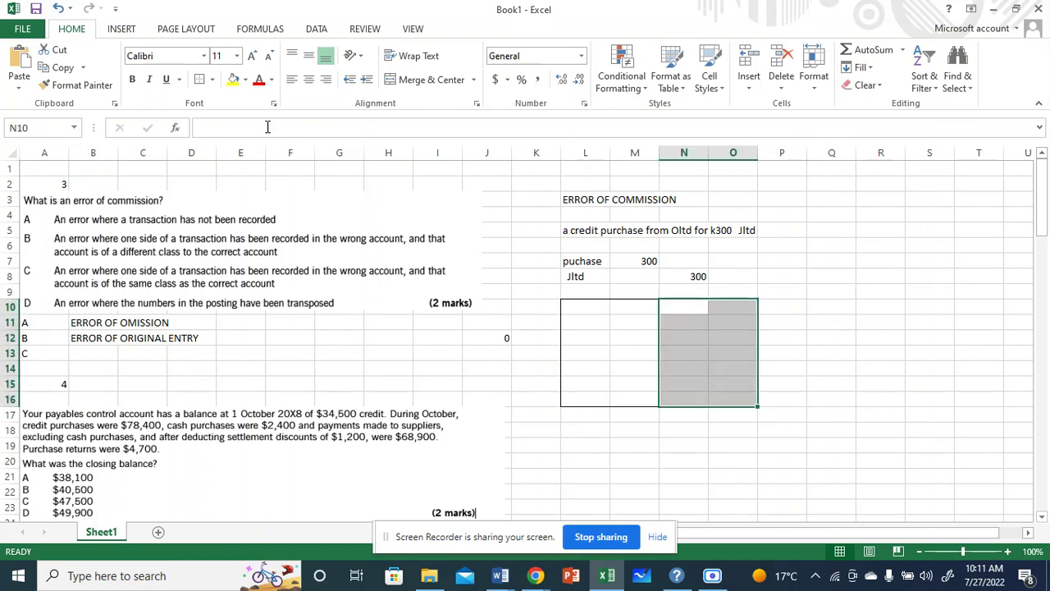
Apply outside borders to Q10:T16 and to its half S10:T16 to form a second two-sided account
drag(820, 306, 965, 394)
click(831, 287)
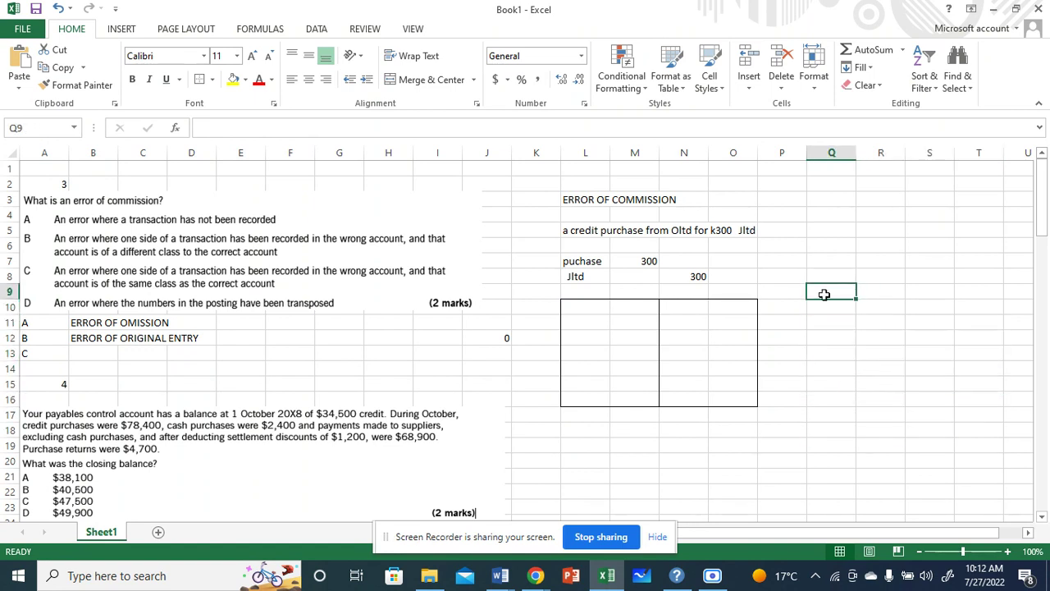
drag(812, 304, 965, 398)
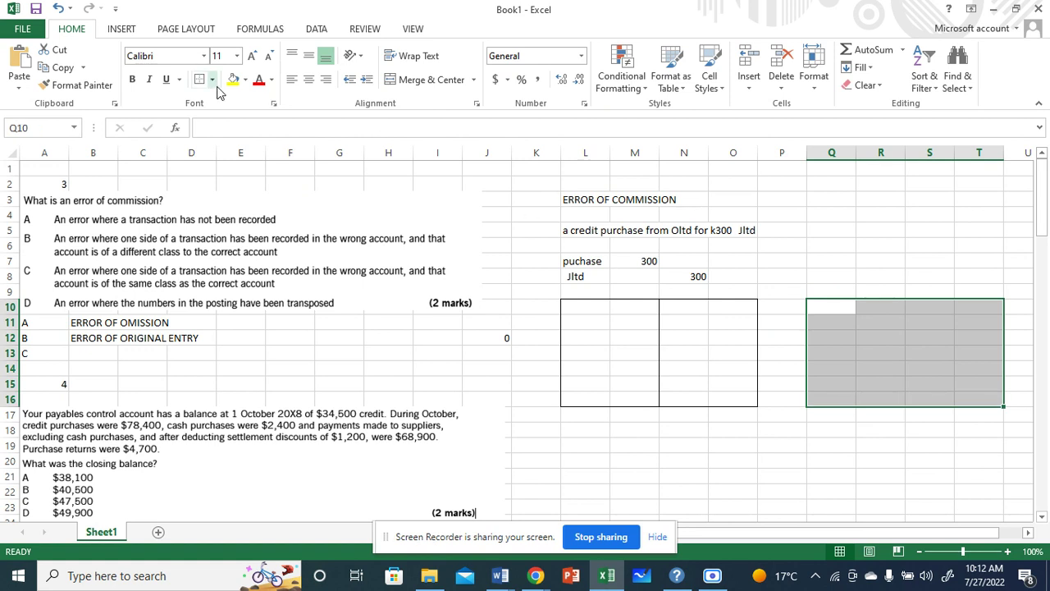
click(862, 265)
drag(923, 304, 983, 398)
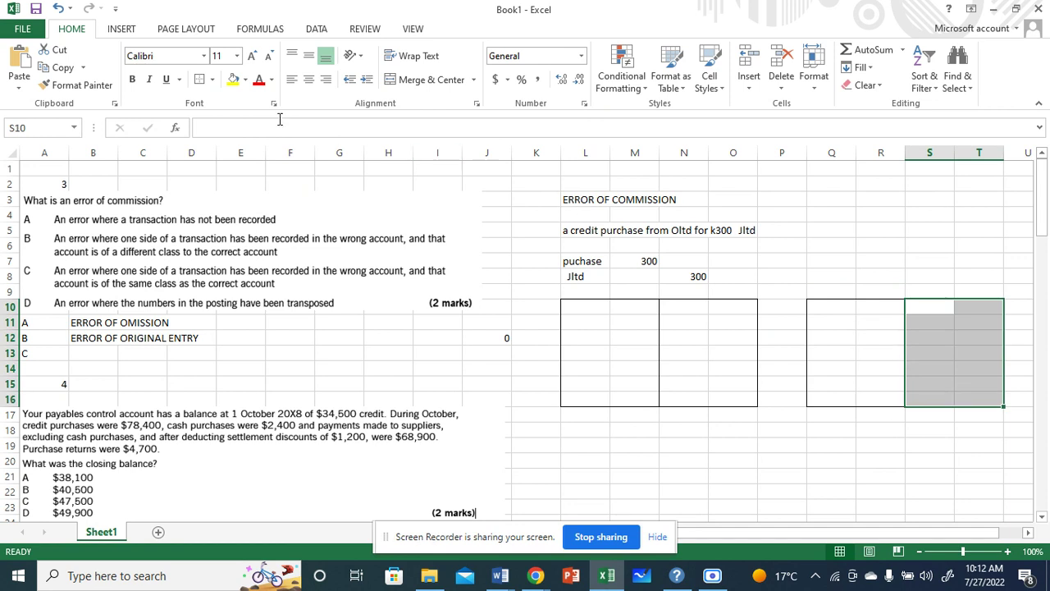
click(802, 287)
Title the two bordered accounts with jltd in cell M9 and oltd in cell R9
click(648, 295)
text(jltd)
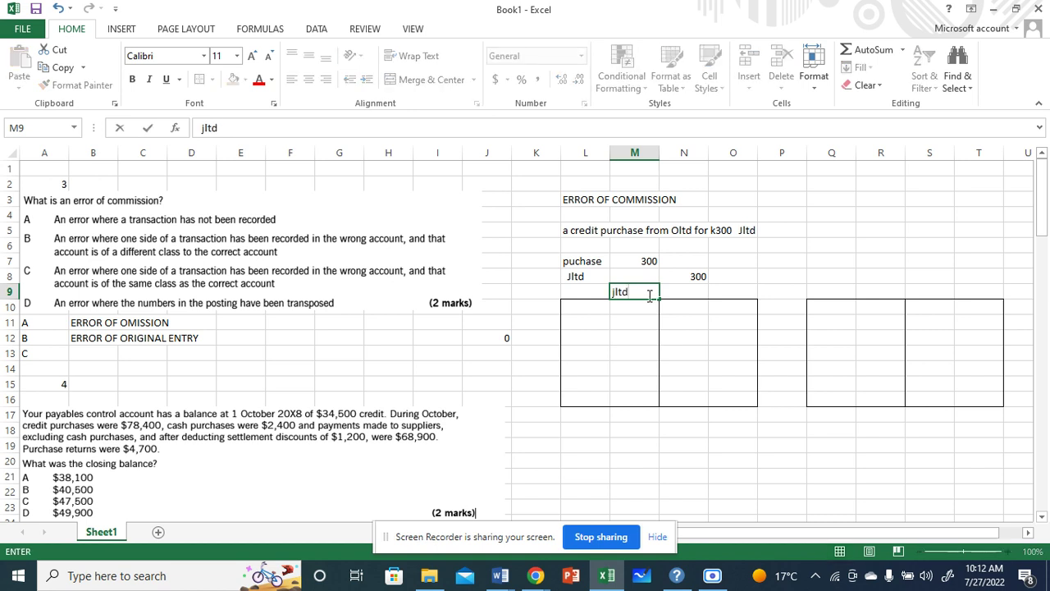
click(903, 293)
text(oltd)
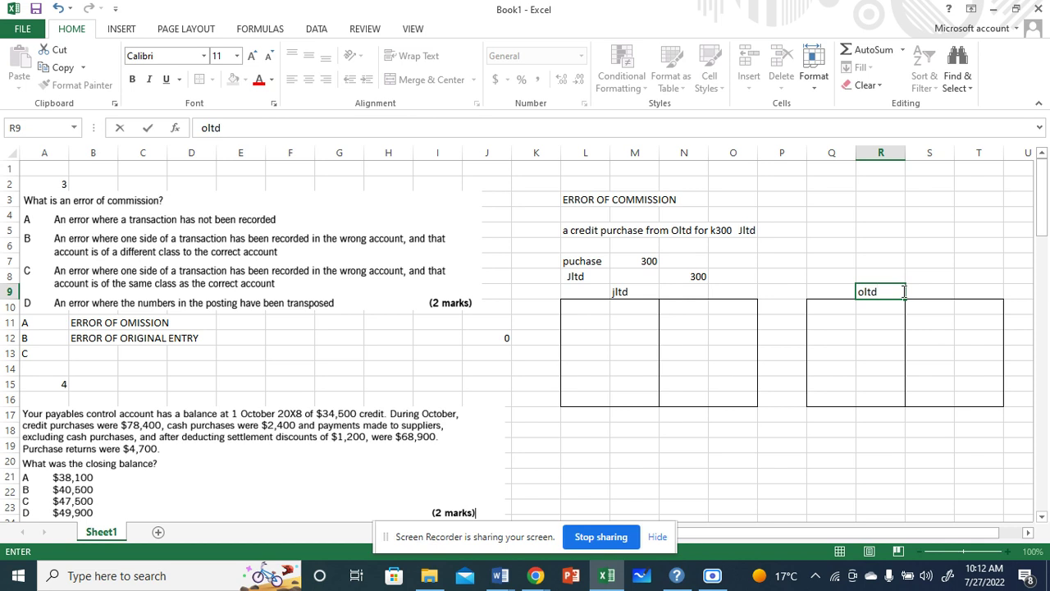
click(835, 365)
Enter 300 on the credit side of the jltd account in cell O10
click(738, 308)
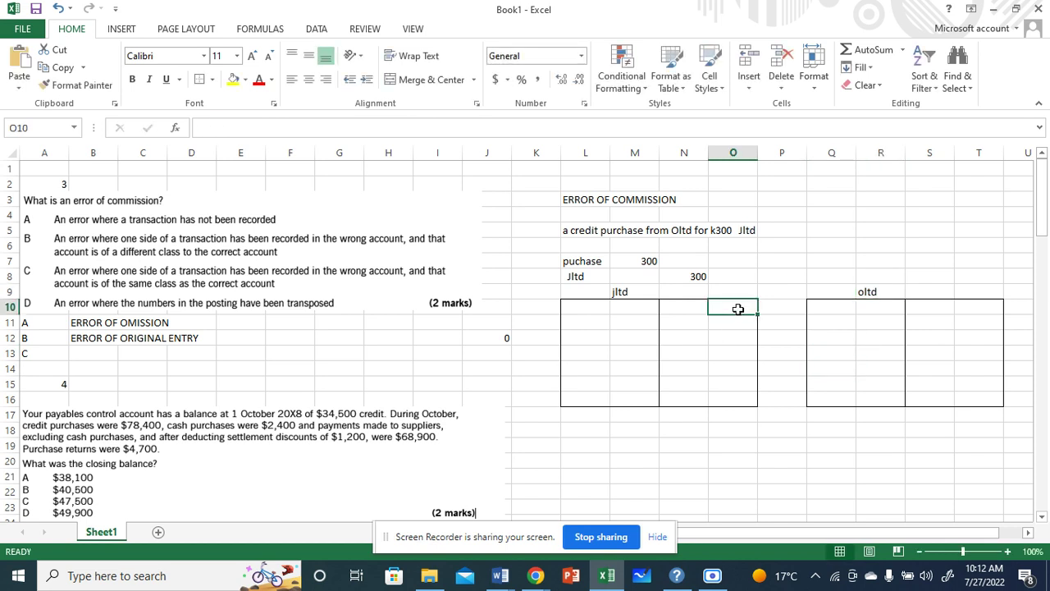
text(300)
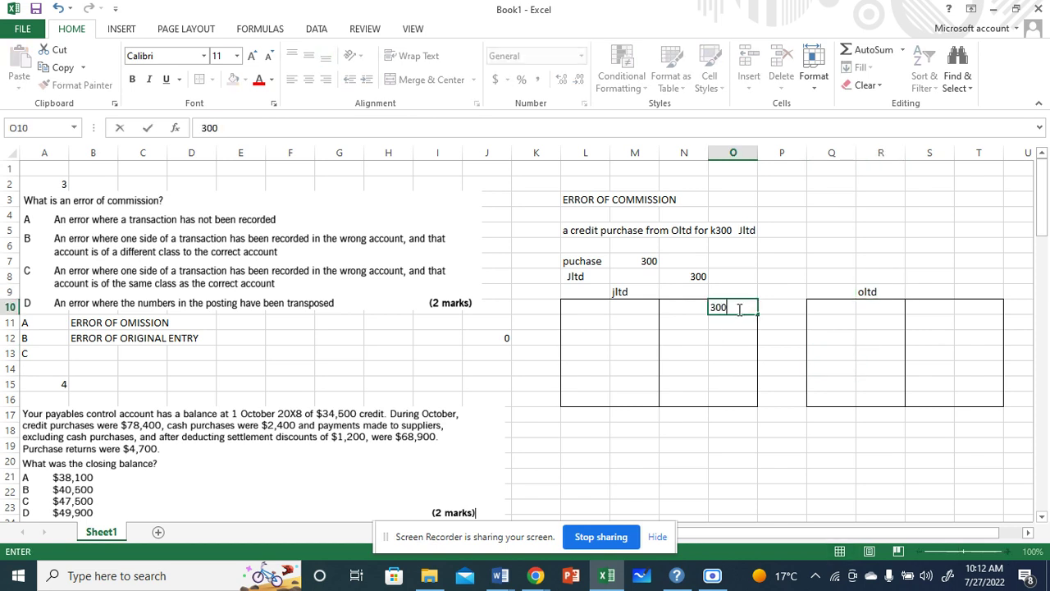
click(752, 277)
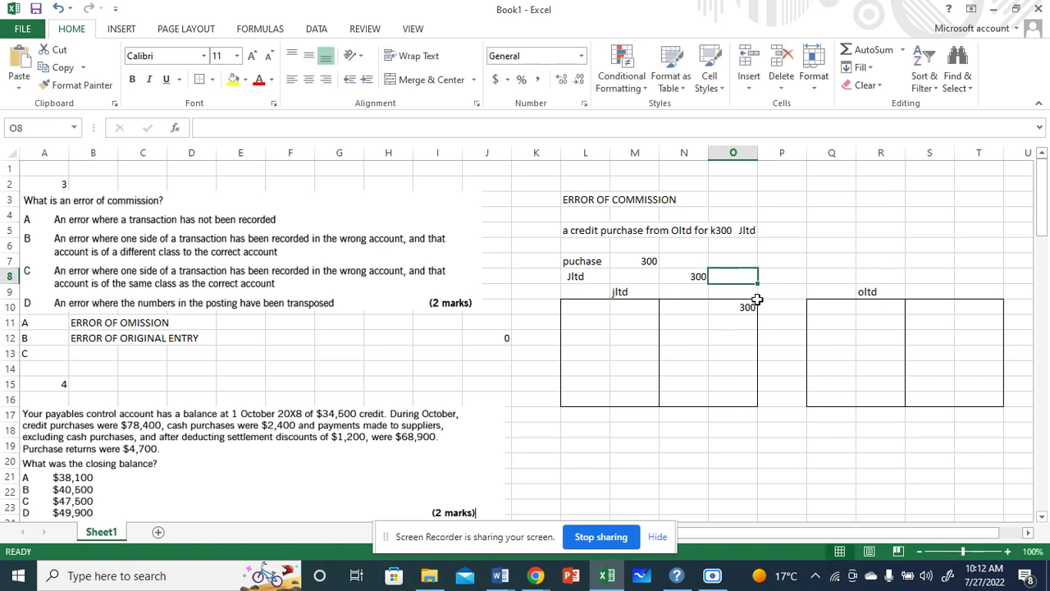
Enter the correcting debit of 300 in cell M10 of the jltd account and colour it red
click(641, 303)
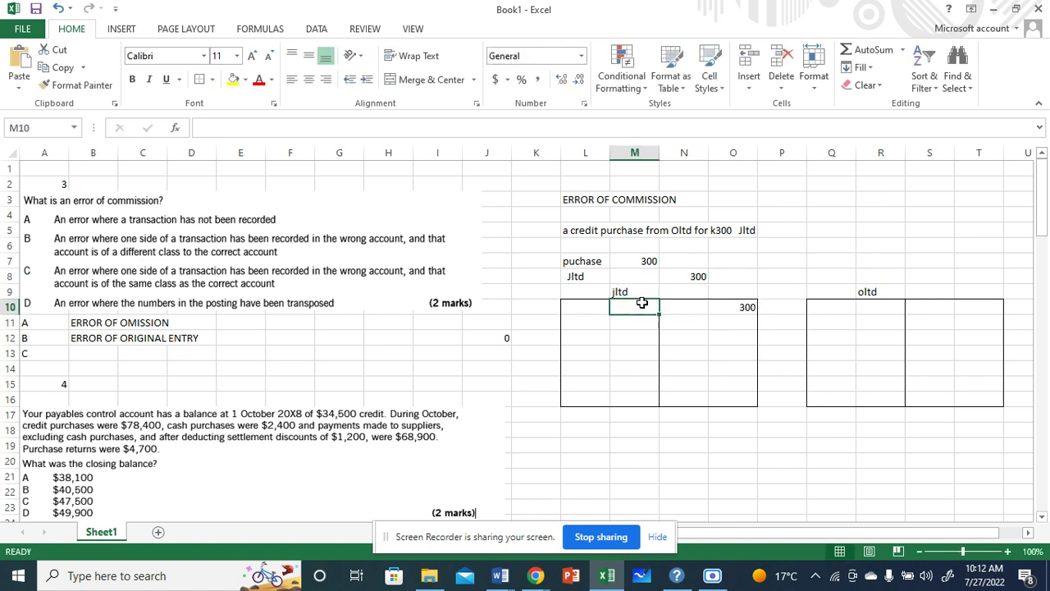
text(300)
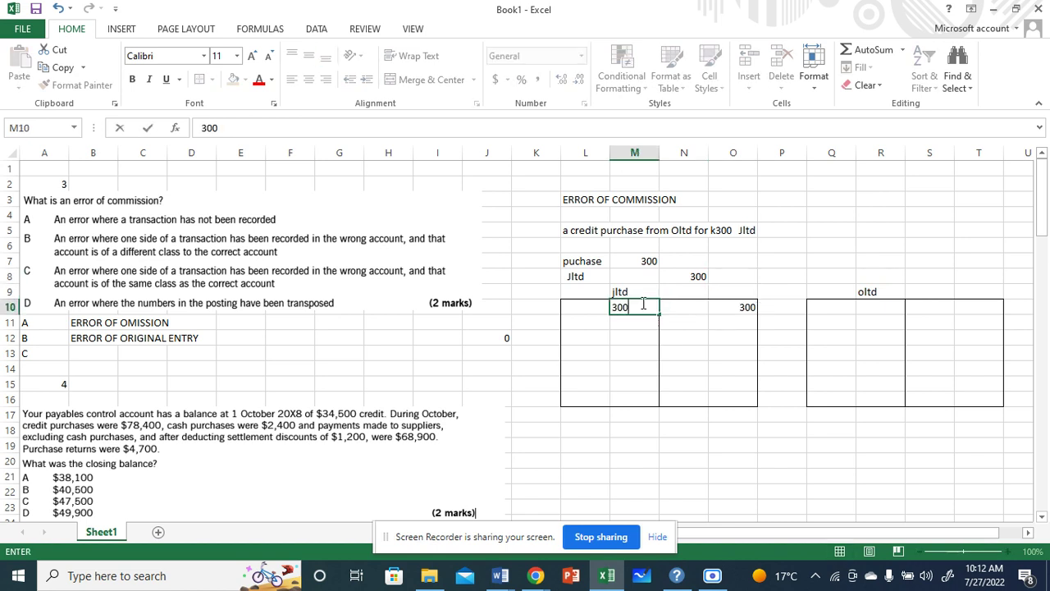
click(721, 278)
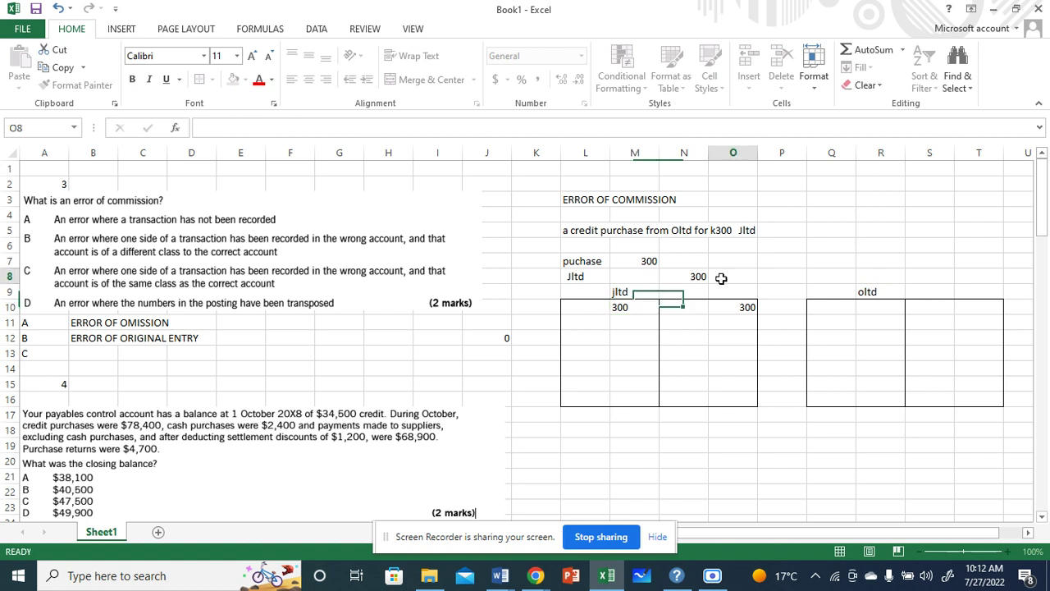
click(654, 307)
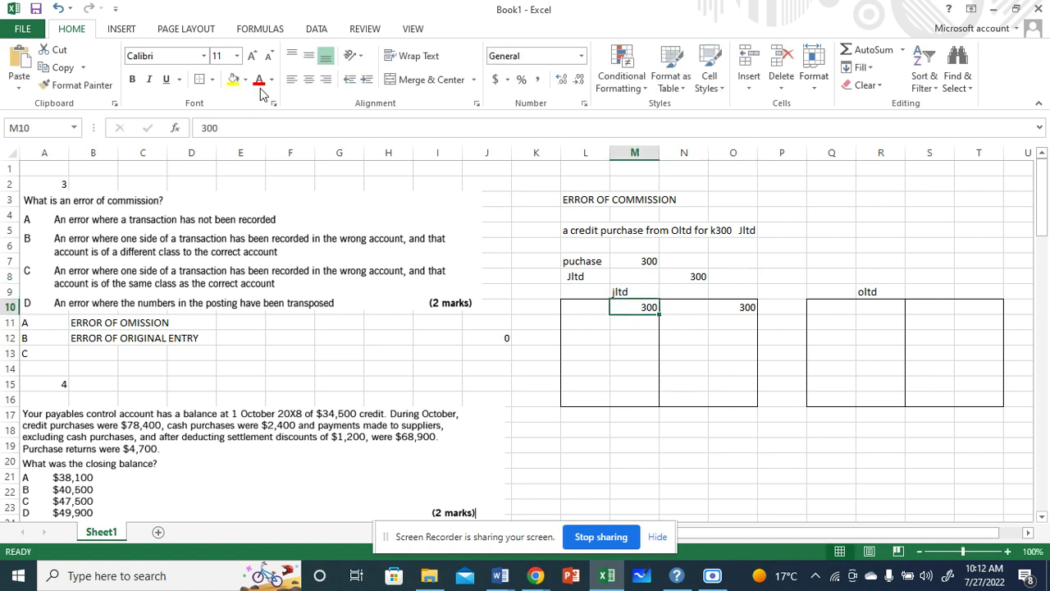
Enter the correcting credit of 300 in cell T10 of the oltd account and colour it red
click(956, 310)
text(300)
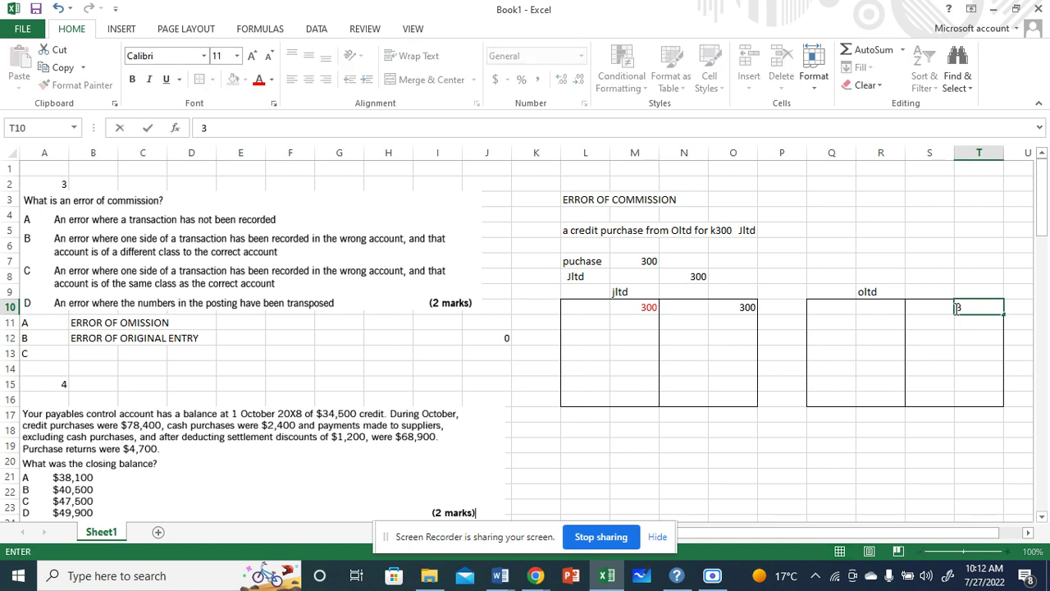
click(952, 271)
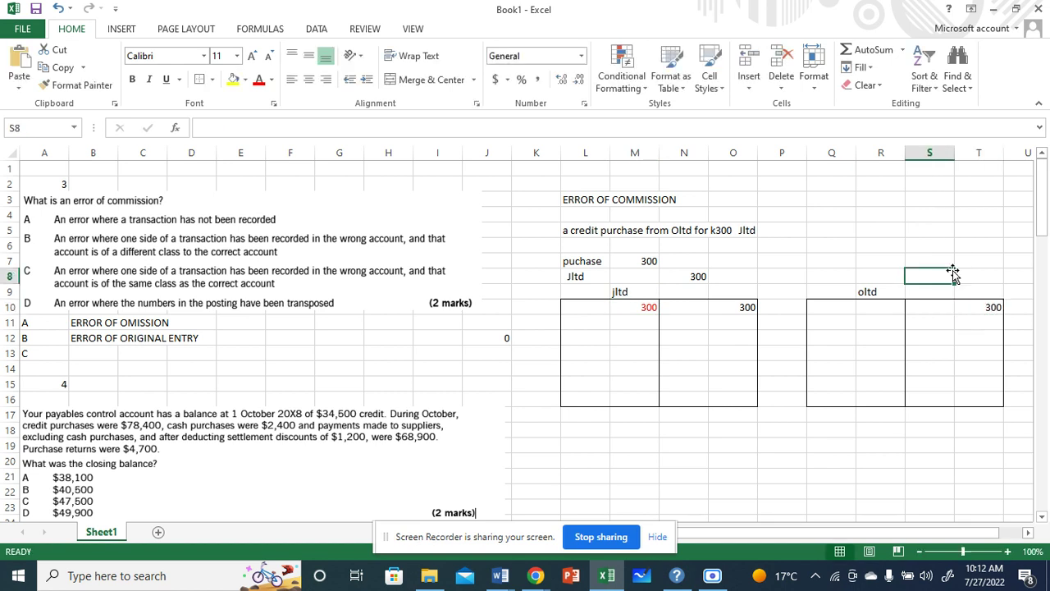
click(984, 316)
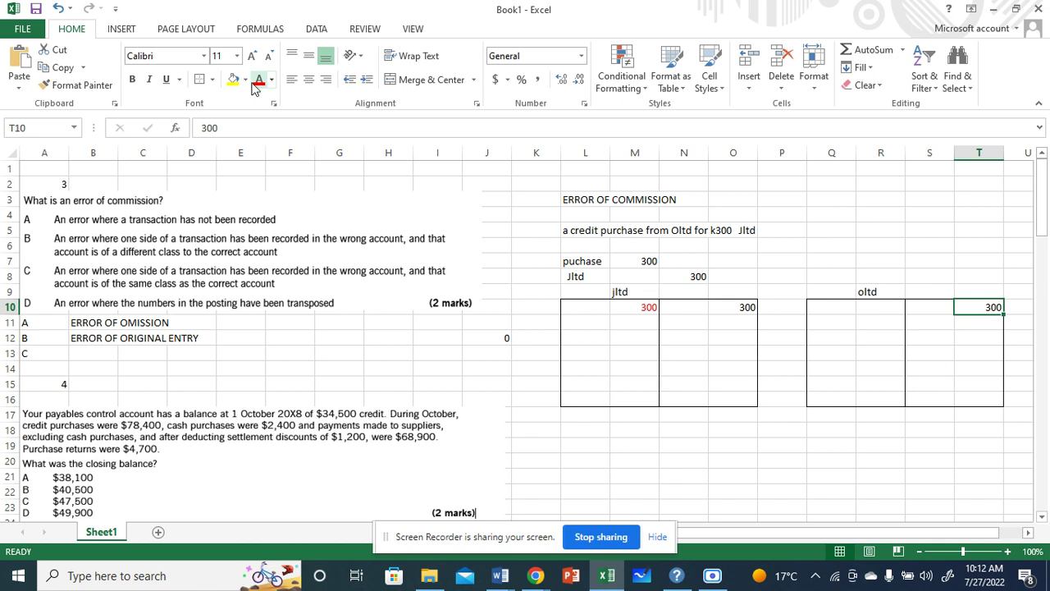
Mark answer C in cell A13 with a yellow fill and bold text
click(31, 353)
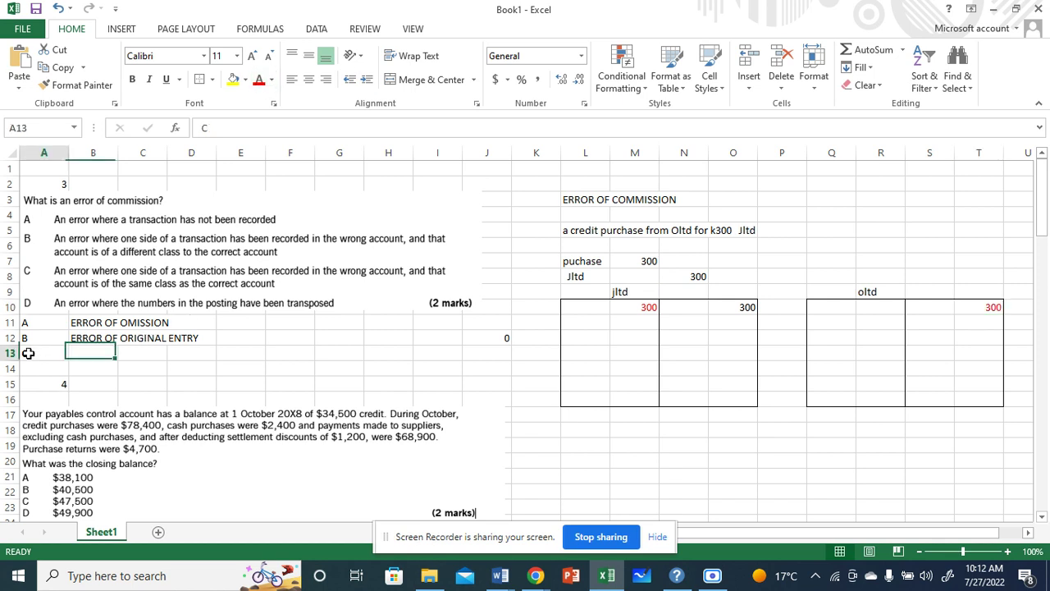
click(233, 82)
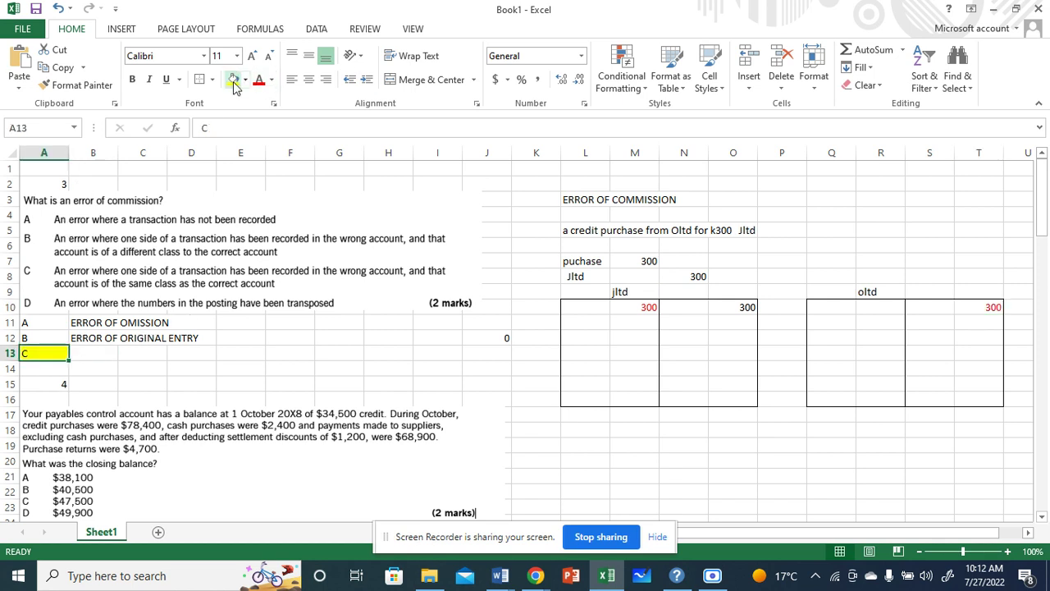
click(132, 79)
click(235, 341)
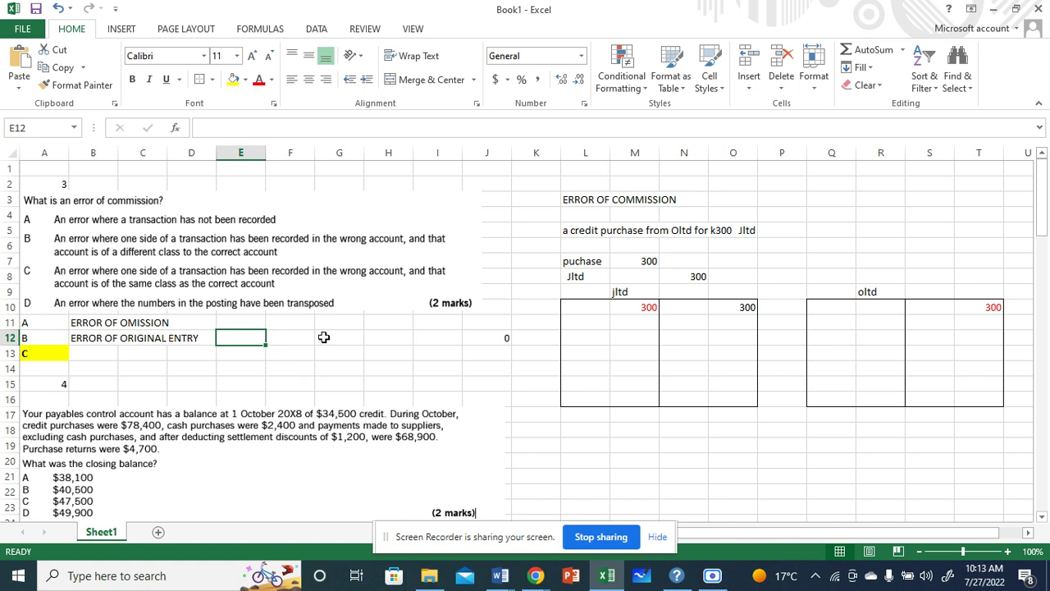
click(407, 365)
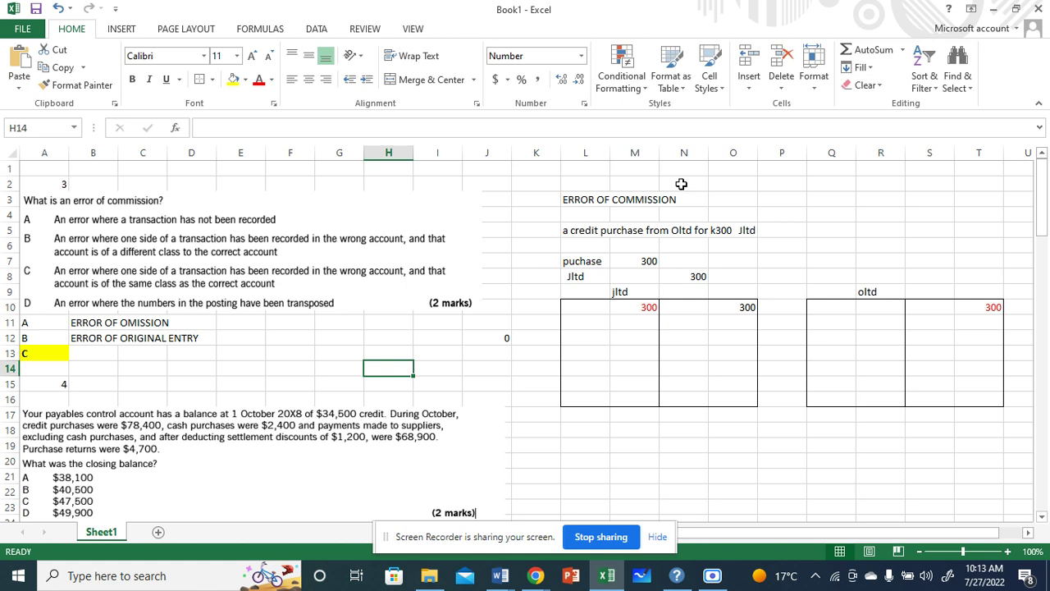
Add the column headings DR in cell N72 and CR in cell O72 beside question 8
click(1042, 515)
drag(1042, 518, 1043, 519)
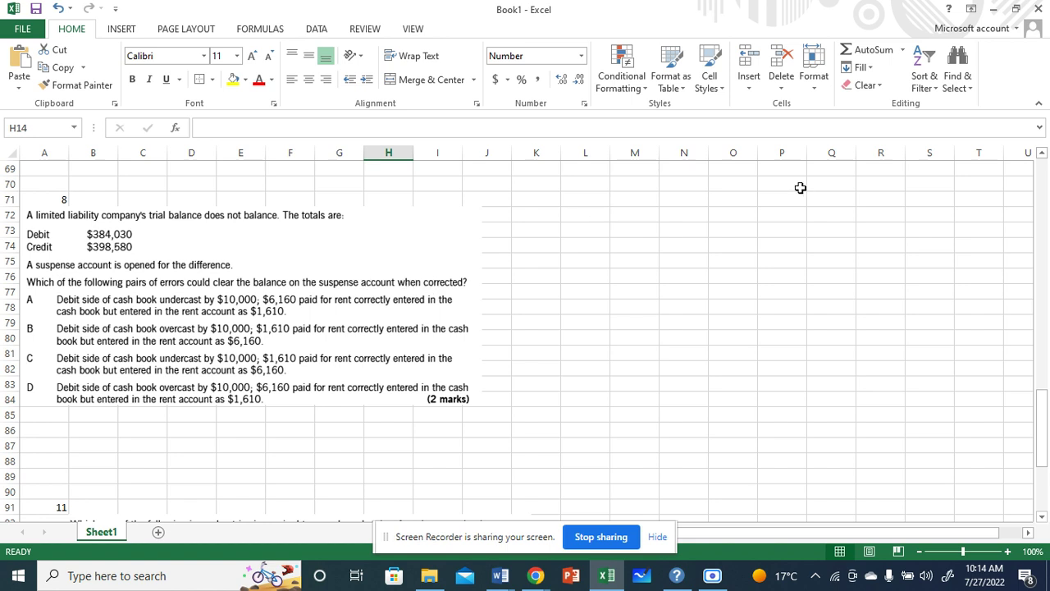
click(771, 228)
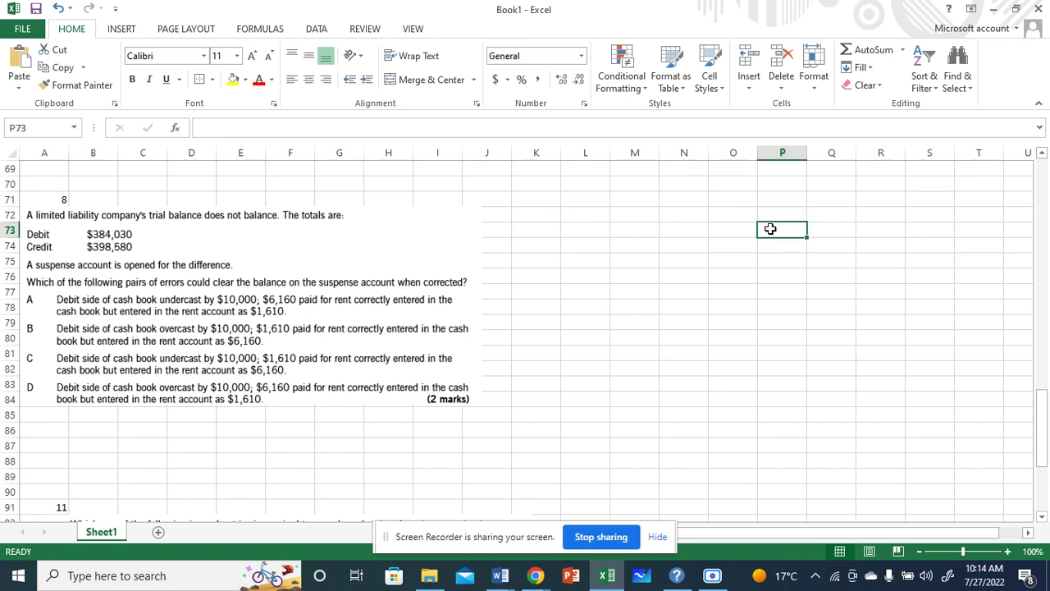
click(694, 214)
text(d)
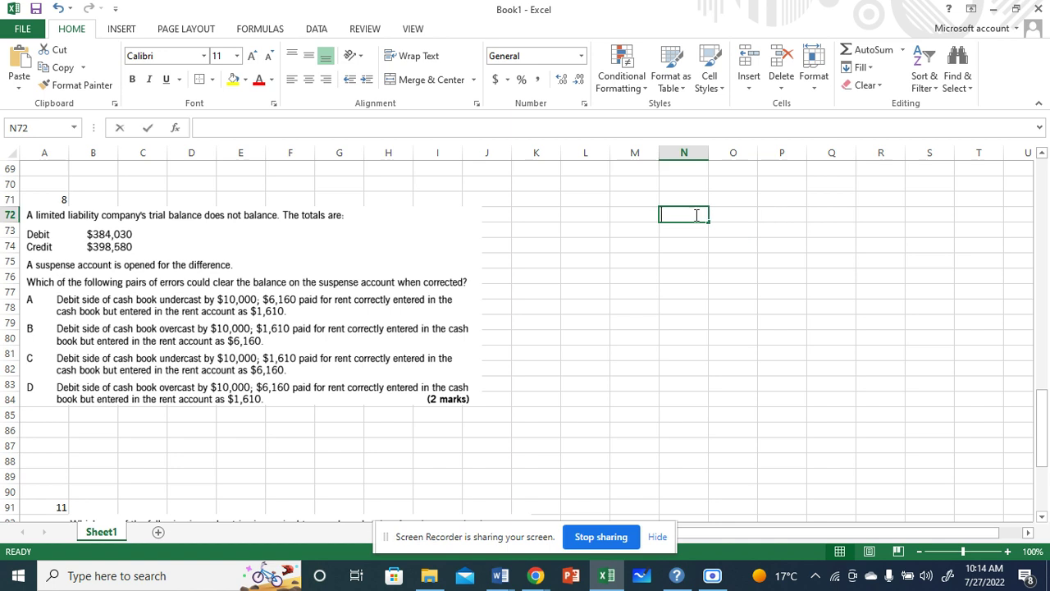
key(BackSpace)
text(DR)
click(734, 214)
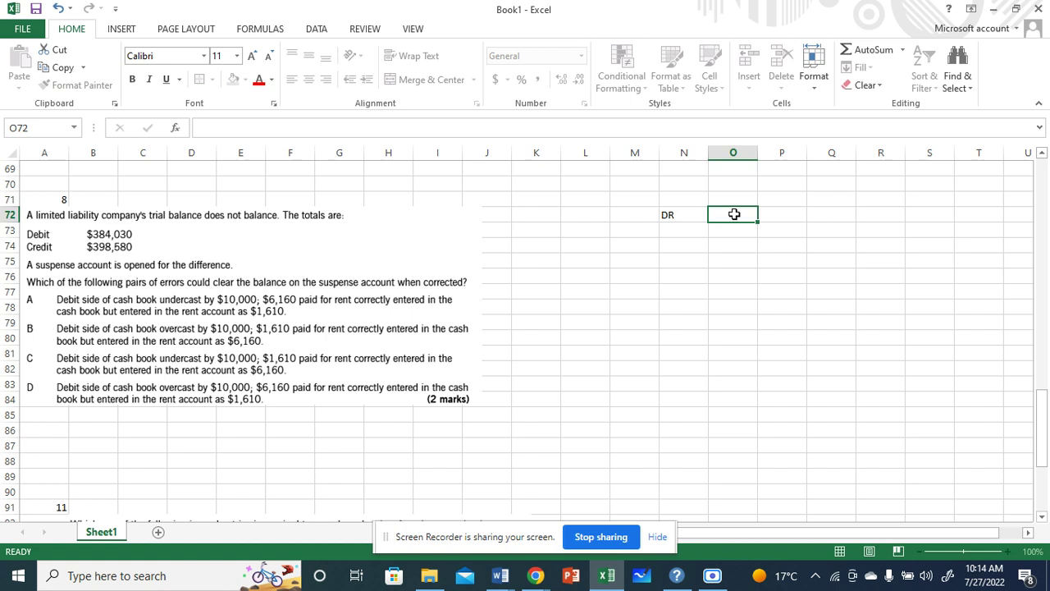
text(CR)
click(751, 273)
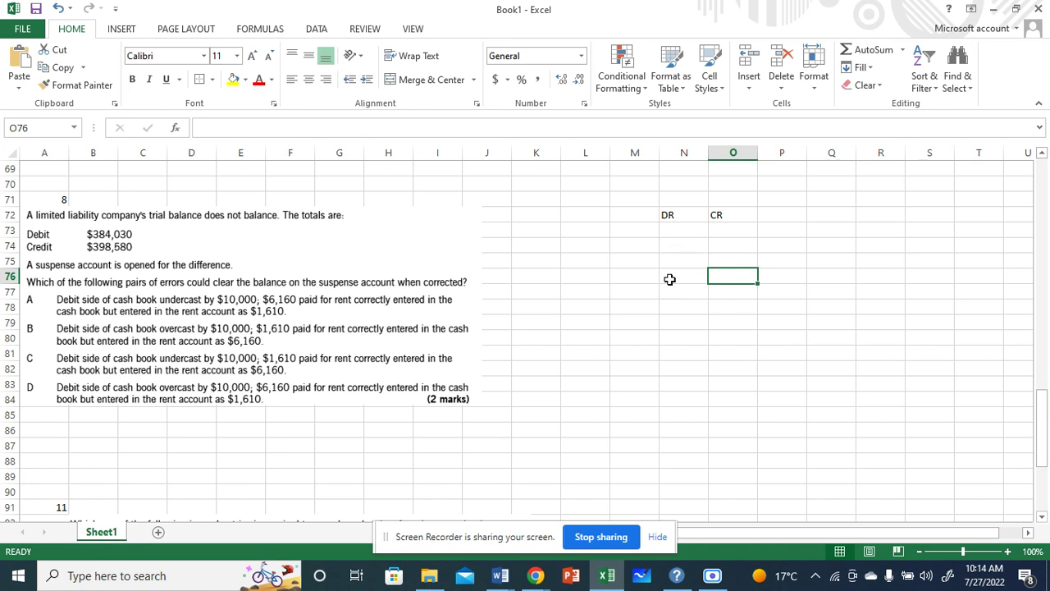
Enter the trial balance totals for question 8: 384,030 in cell N75 and 398580 in cell O75
click(677, 255)
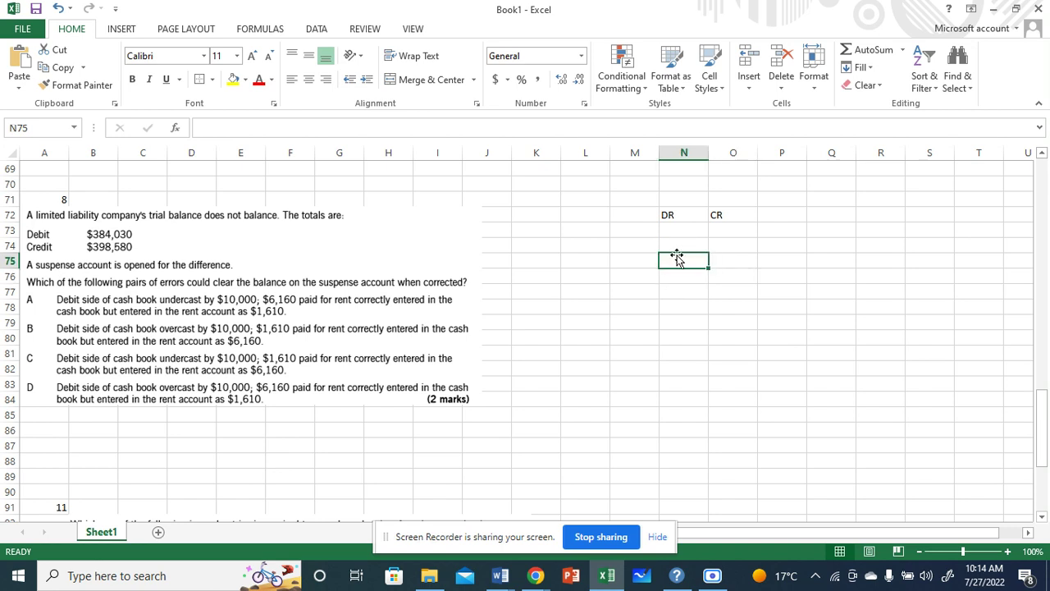
text(38)
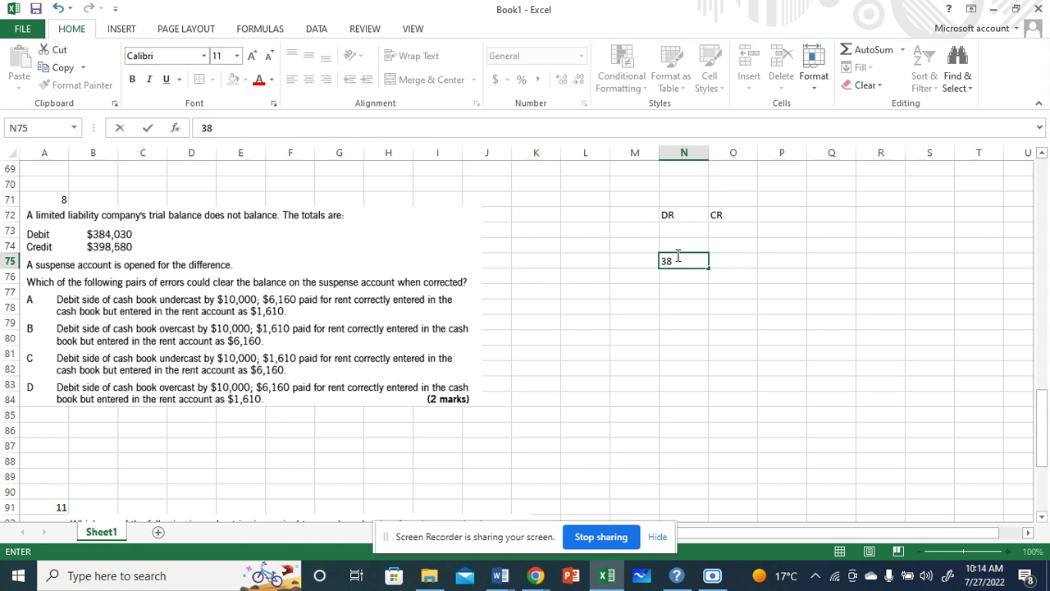
text(4,030)
key(Tab)
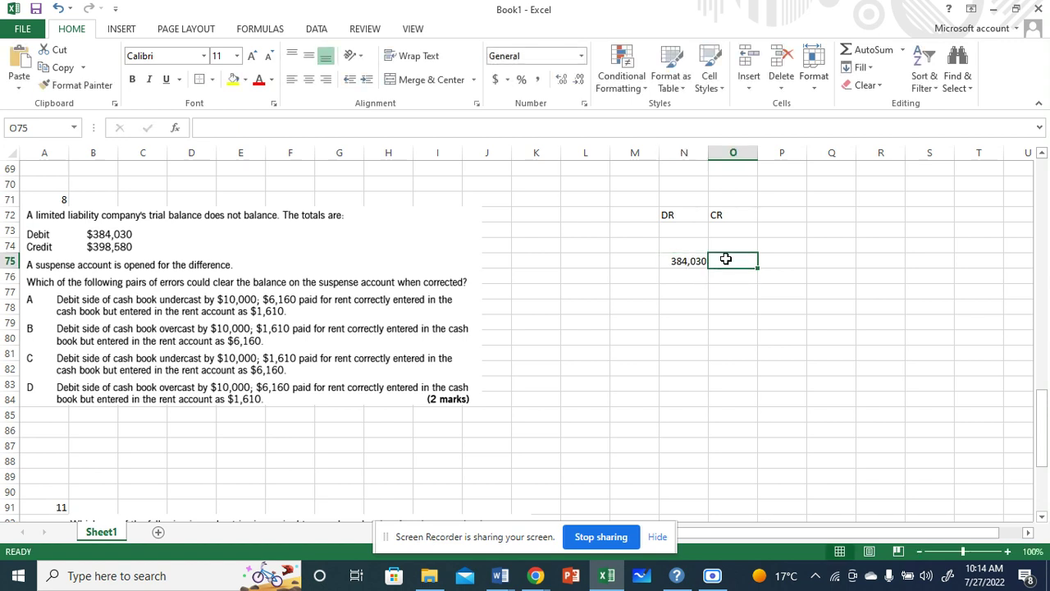
text(398)
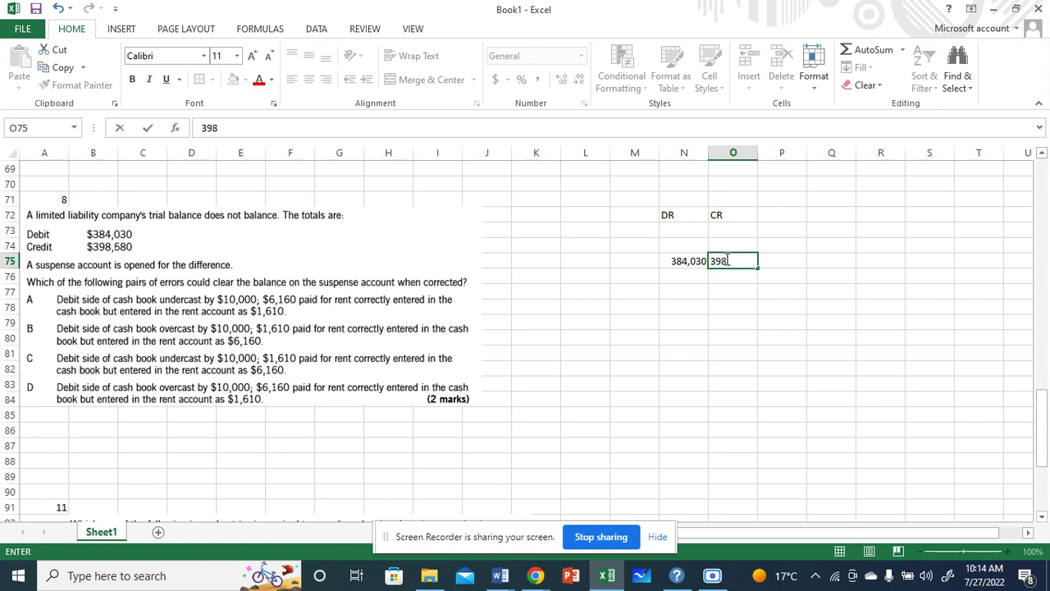
text(580)
click(754, 319)
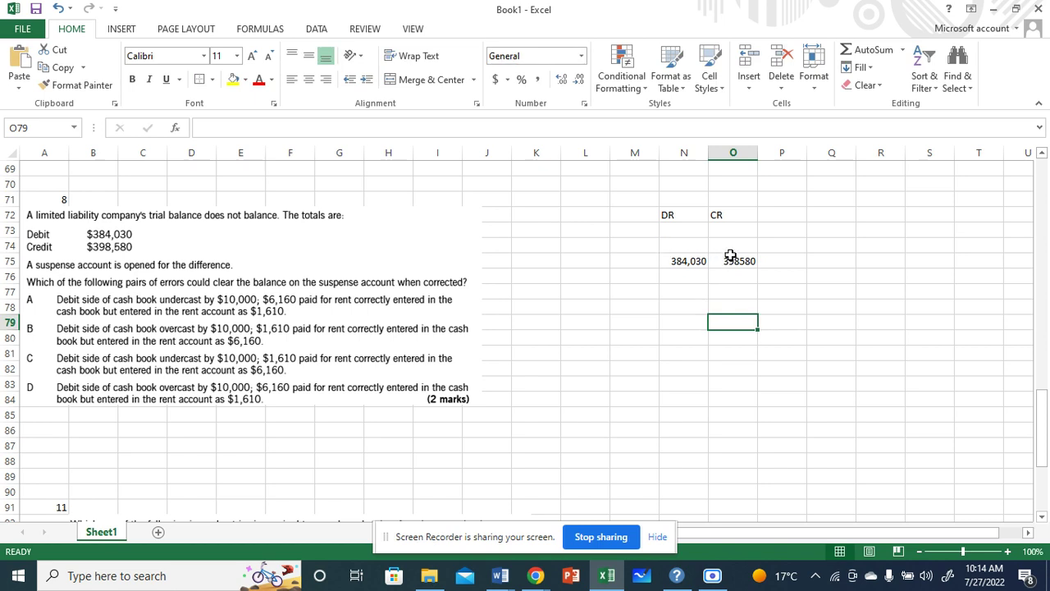
Label cell L74 SUPSPENSE ACCOUNT and widen column M to make room for the label
click(573, 244)
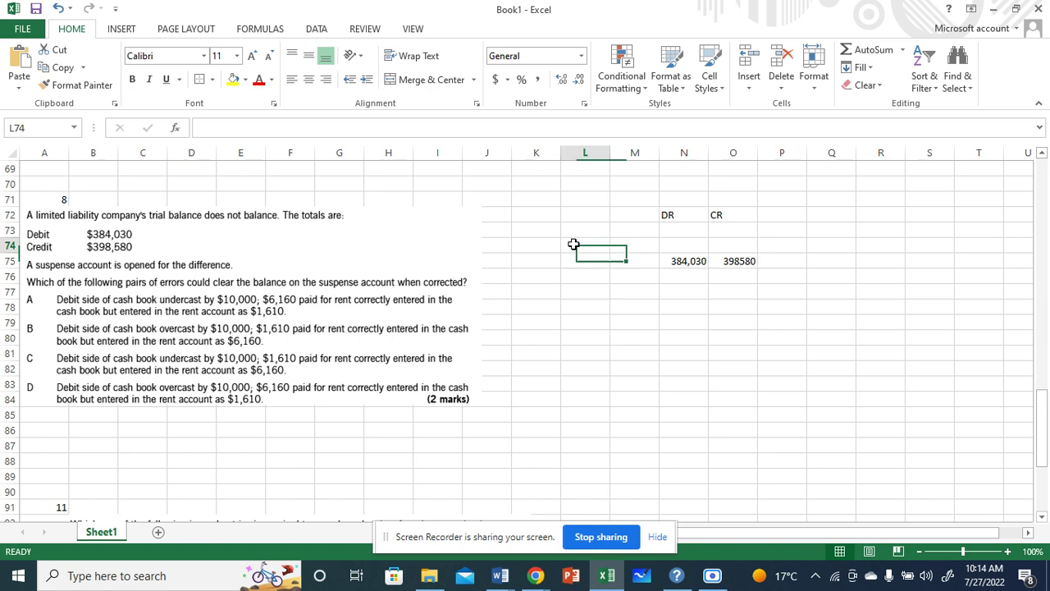
text(SUP)
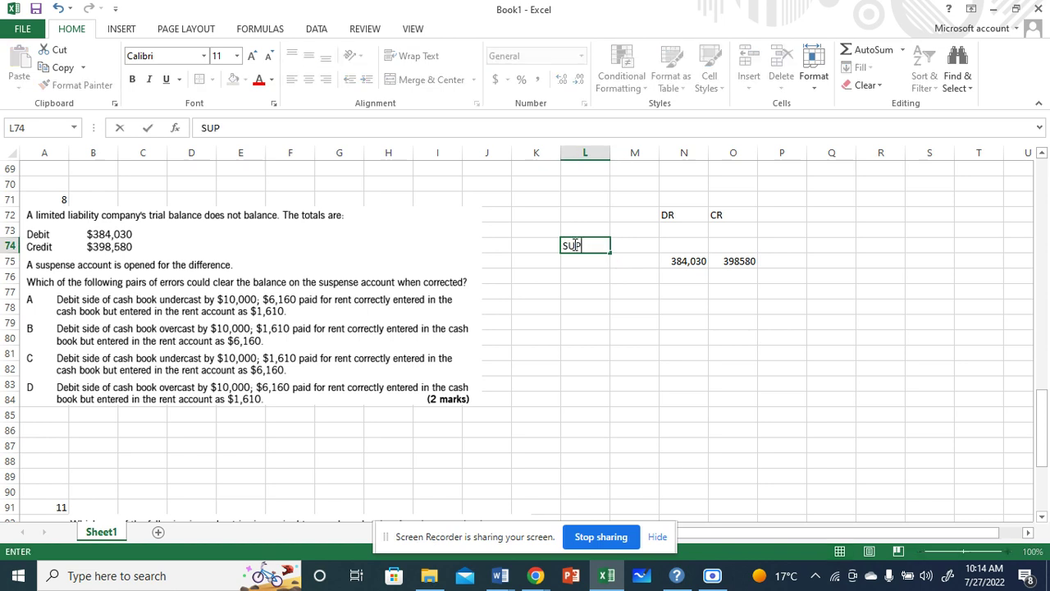
text(SPENSE A)
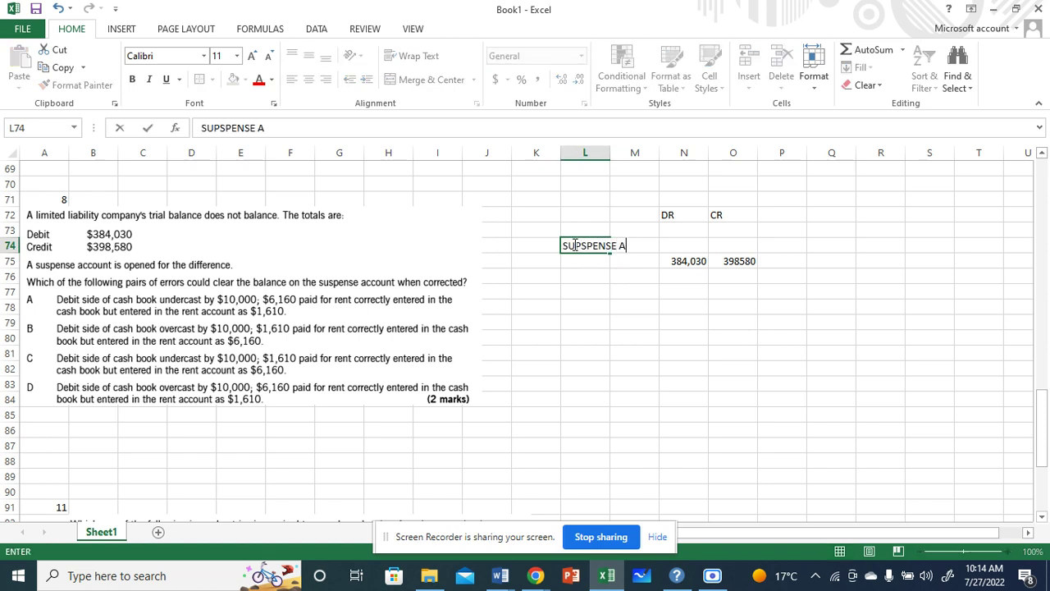
text(CCOUNT)
click(776, 287)
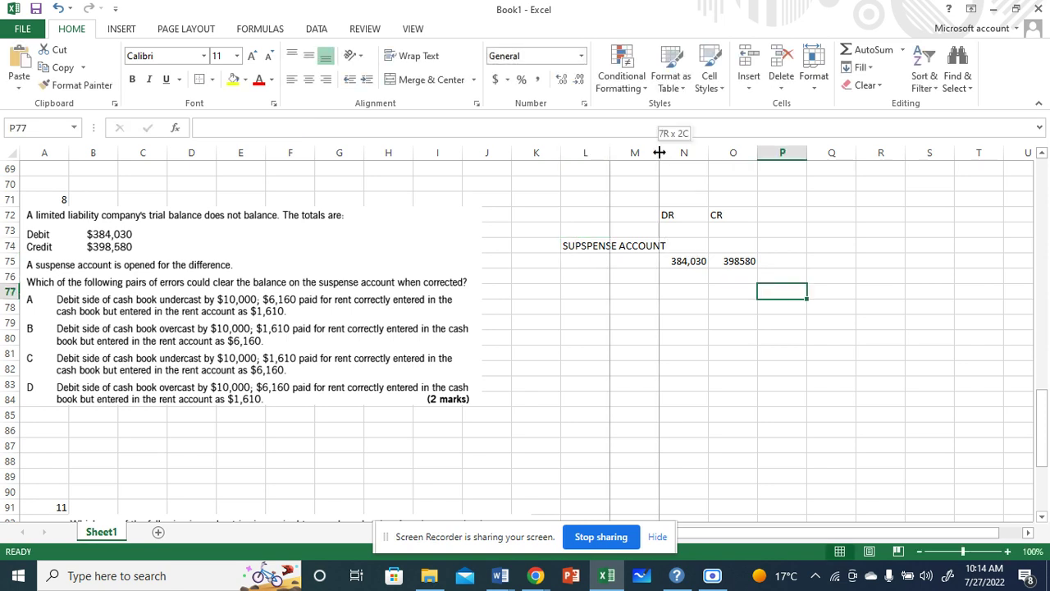
drag(659, 153, 696, 153)
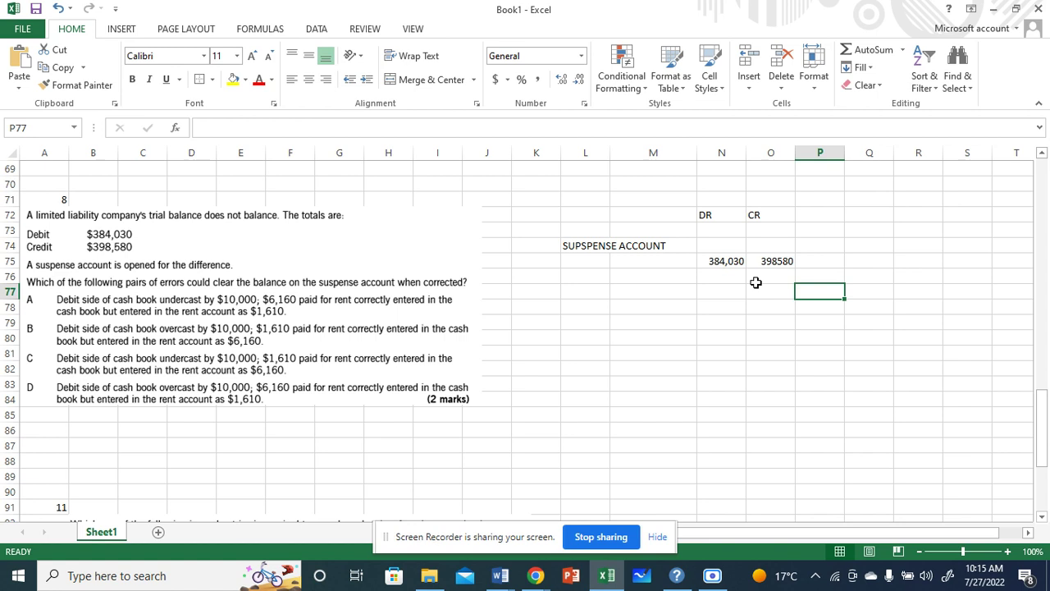
Calculate the suspense account difference in cell N74 with the formula =O75-N75
click(727, 263)
click(763, 270)
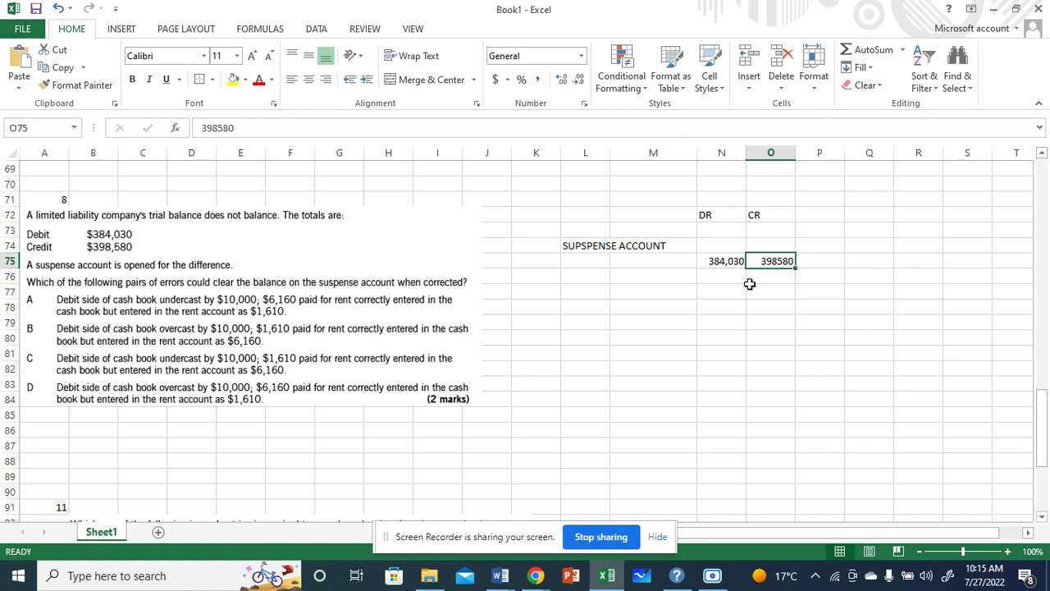
click(719, 248)
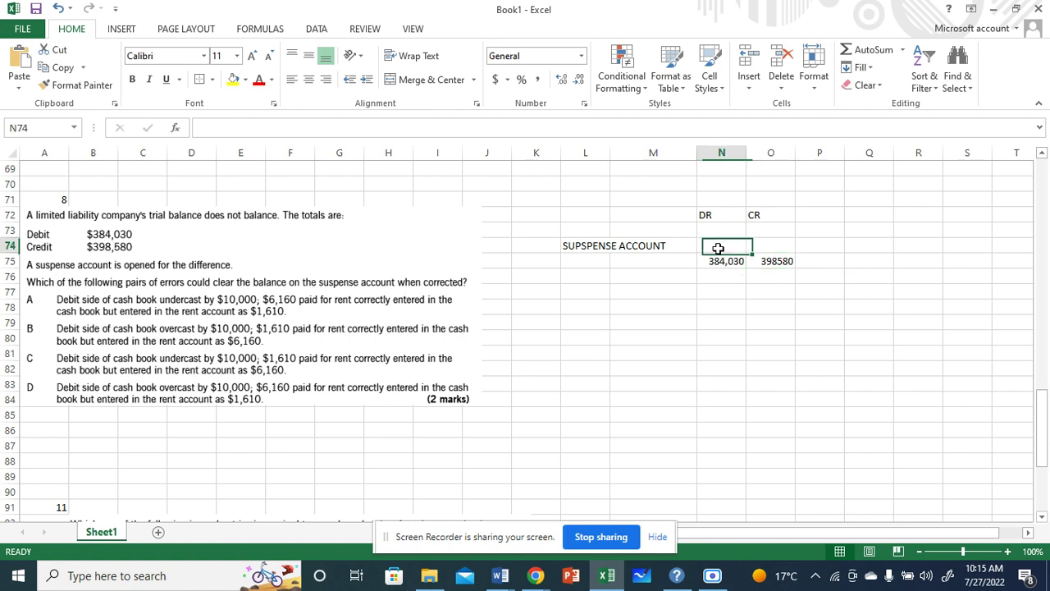
text(=)
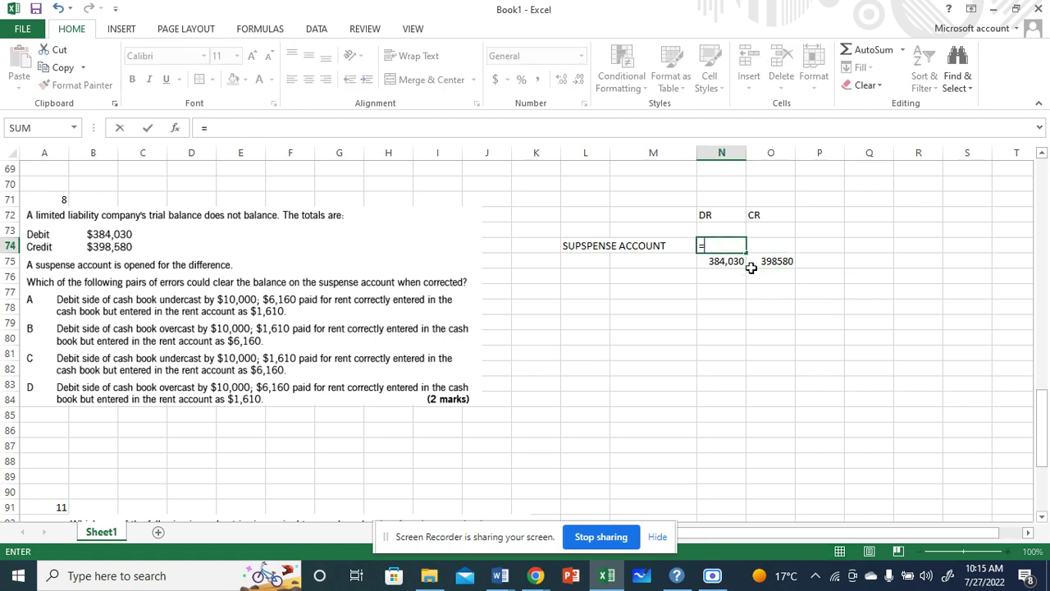
click(776, 263)
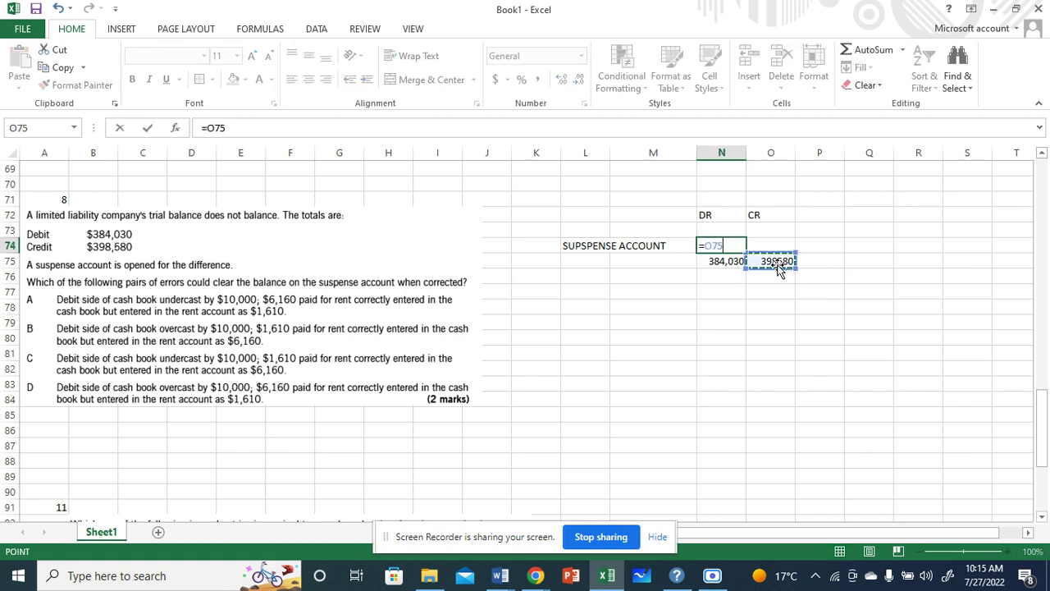
text(-)
click(717, 260)
key(Return)
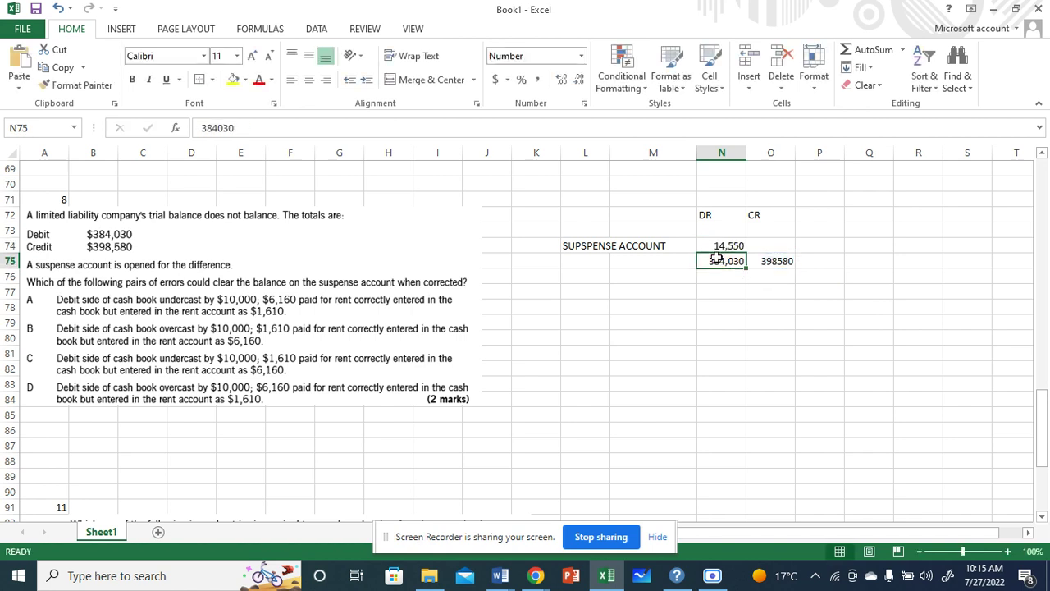
Colour the suspense account difference in cell N74 red
click(726, 246)
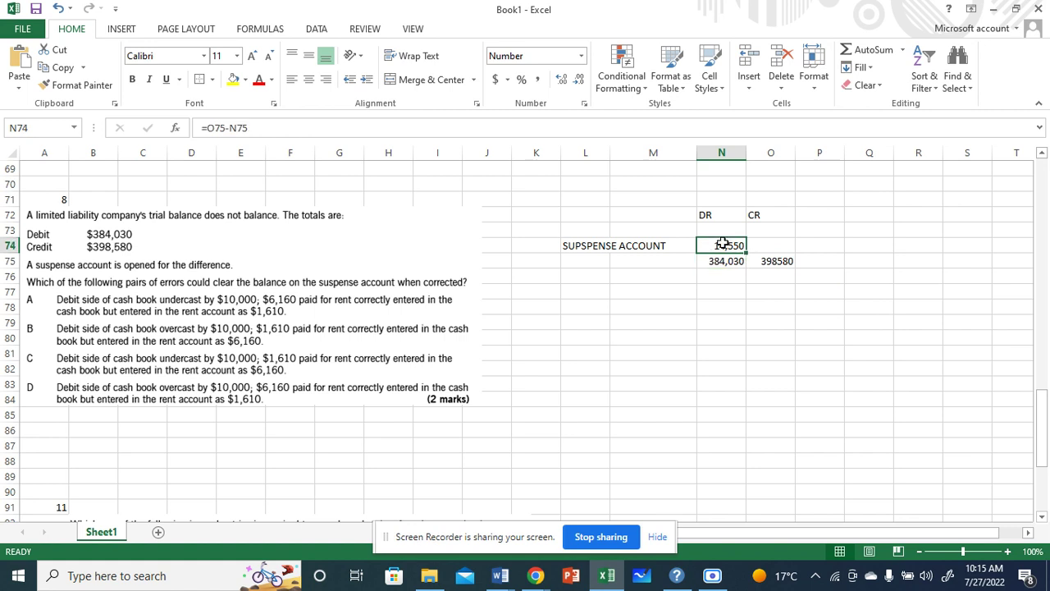
click(258, 79)
click(856, 187)
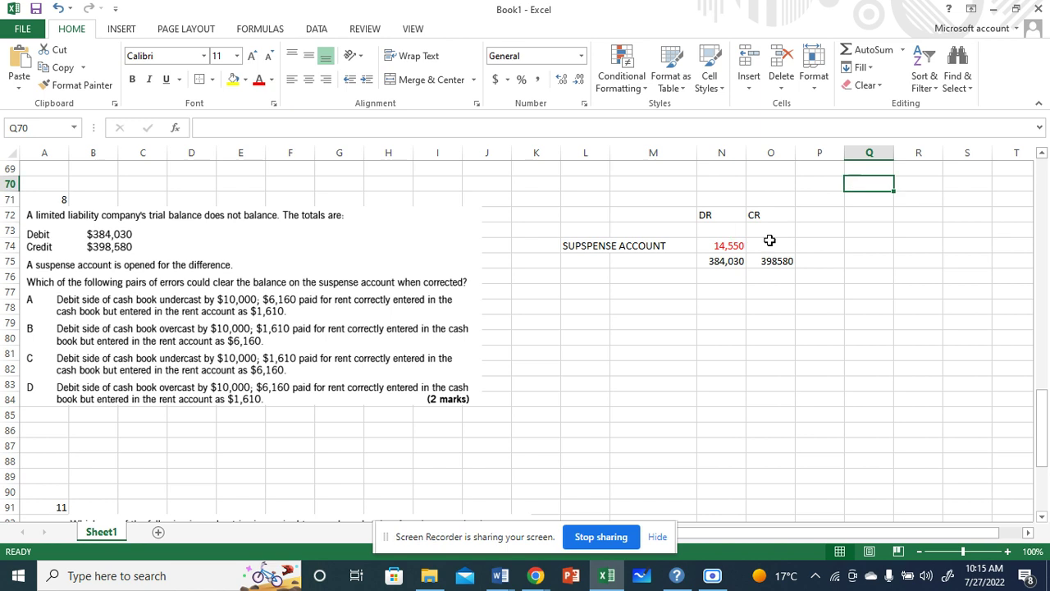
Outline a ledger account over N77:R85 and divide it with an outside border around P77:R85
drag(708, 292, 902, 420)
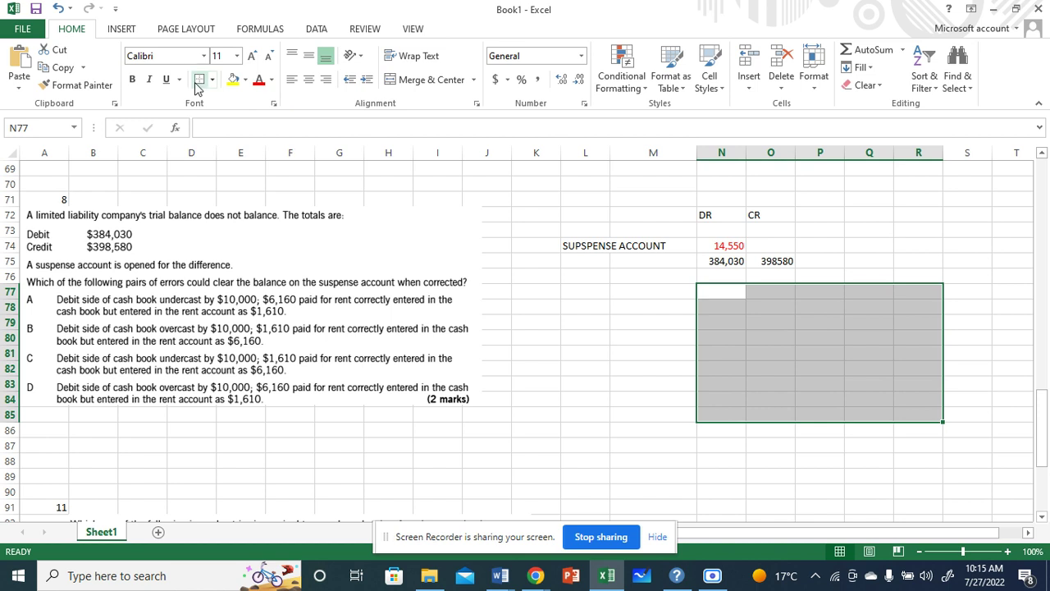
click(886, 211)
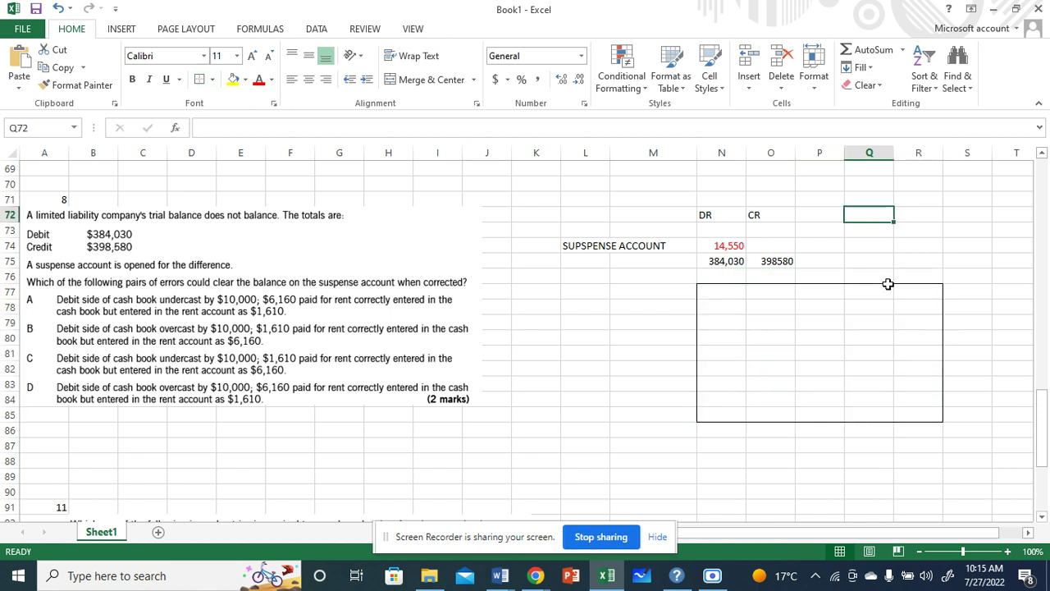
drag(815, 288, 914, 412)
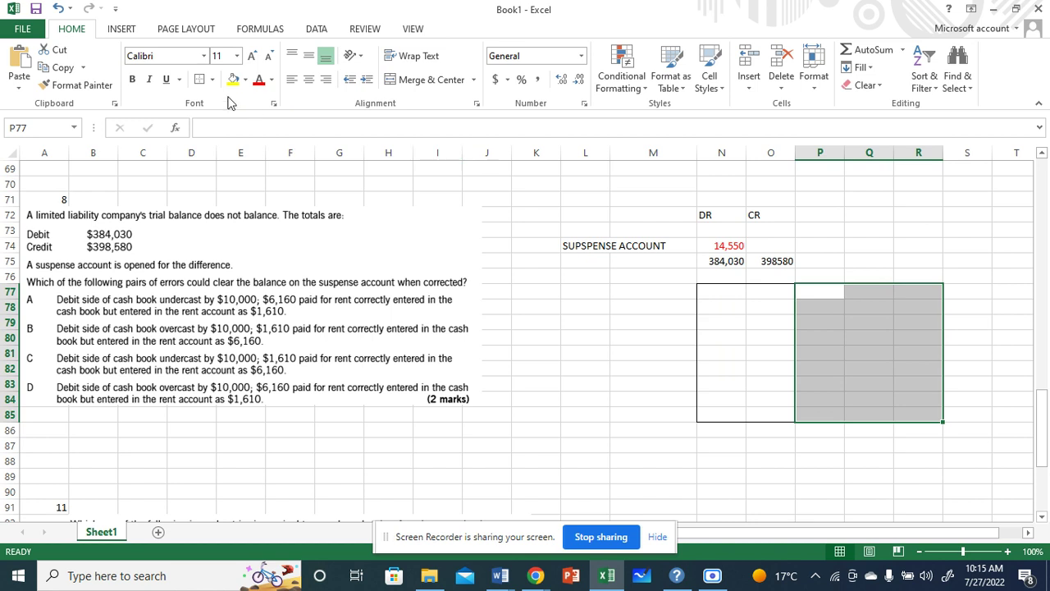
click(857, 246)
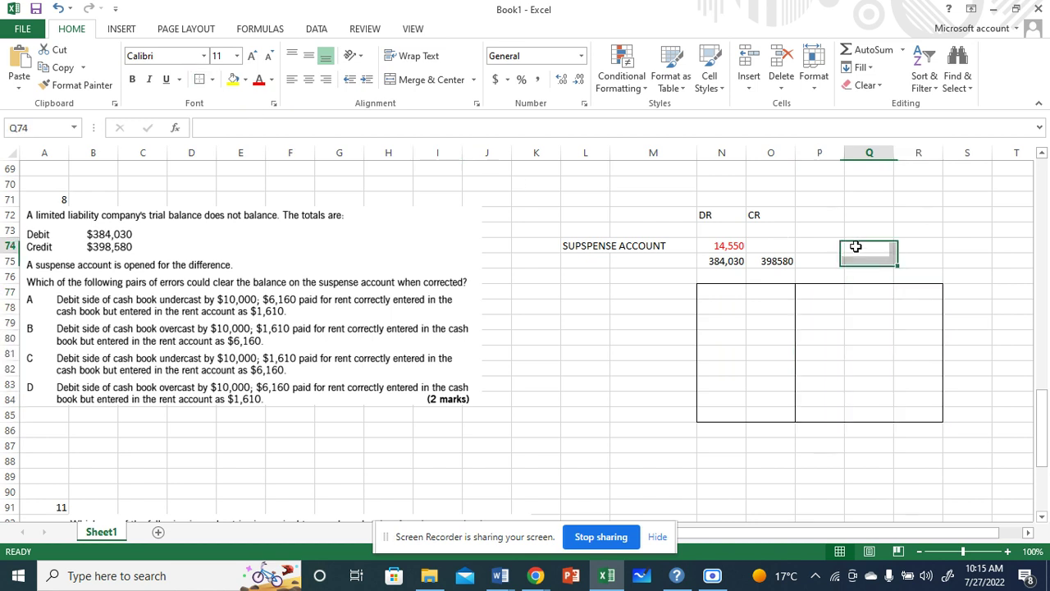
Title the bordered ledger account SUSPENSE ACCOUNT in cell O76
click(779, 280)
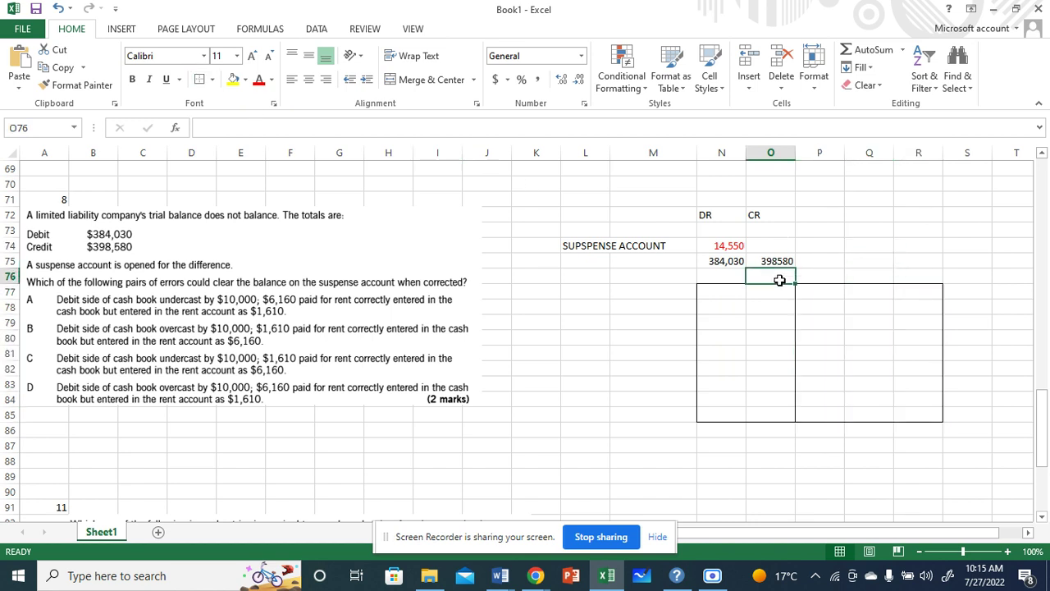
text(SUSPENSE)
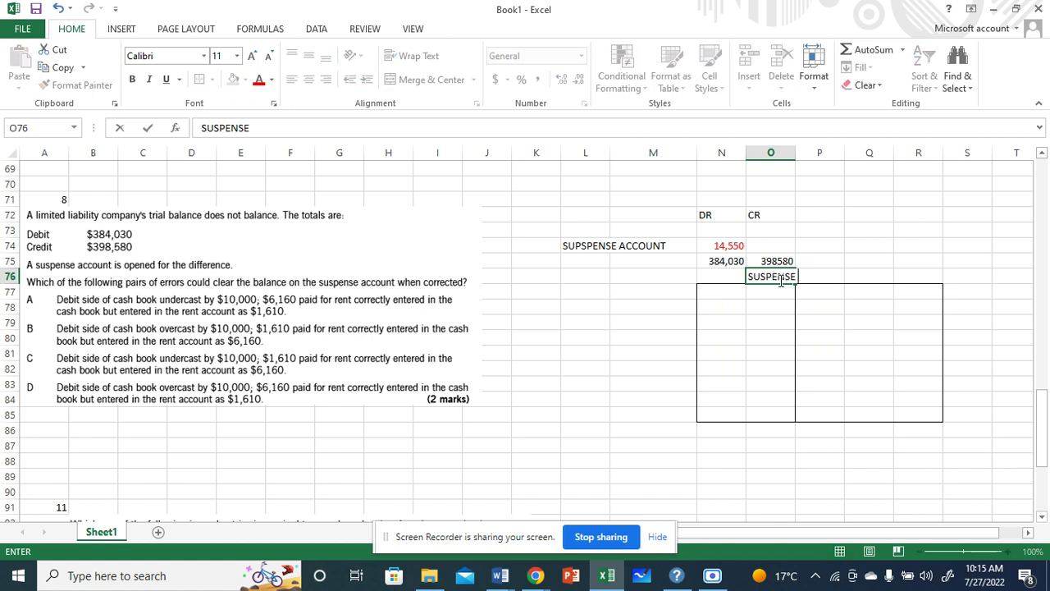
text( ACCOUNT)
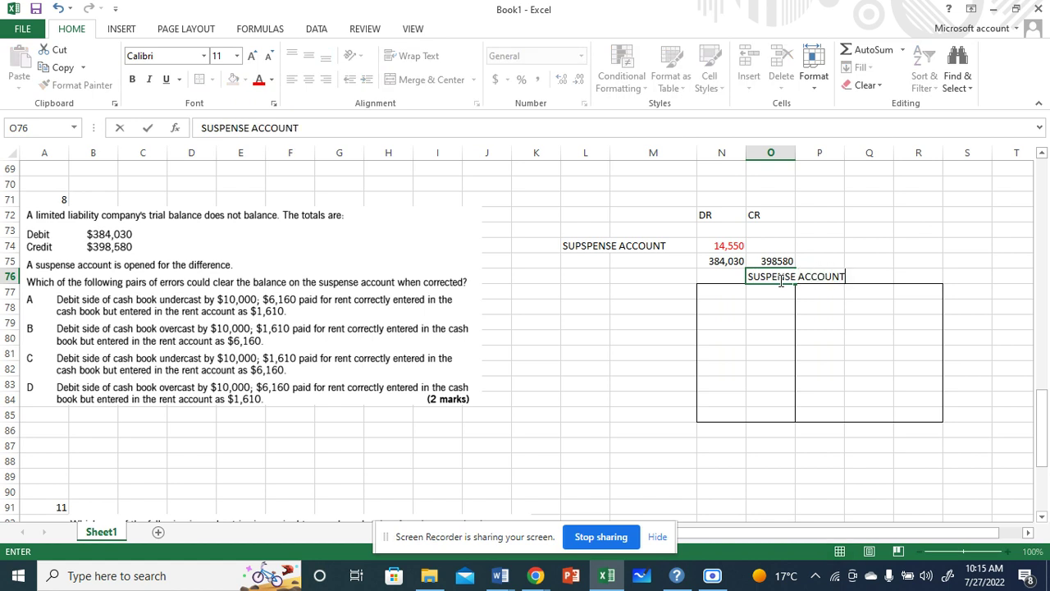
click(765, 346)
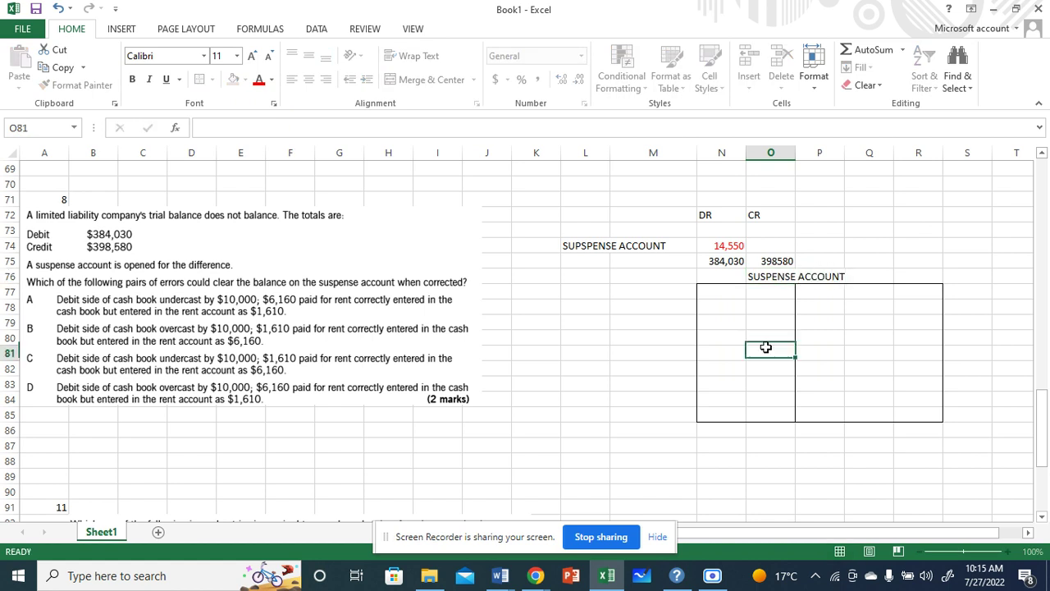
Enter 14,550 on the debit side of the suspense account in cell O77
click(765, 300)
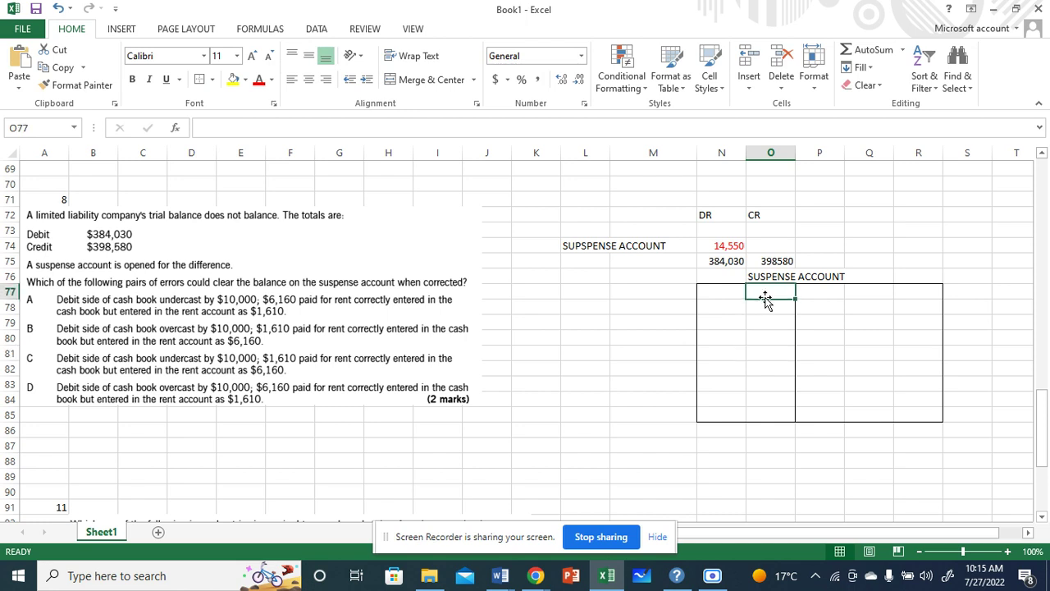
text(14,550)
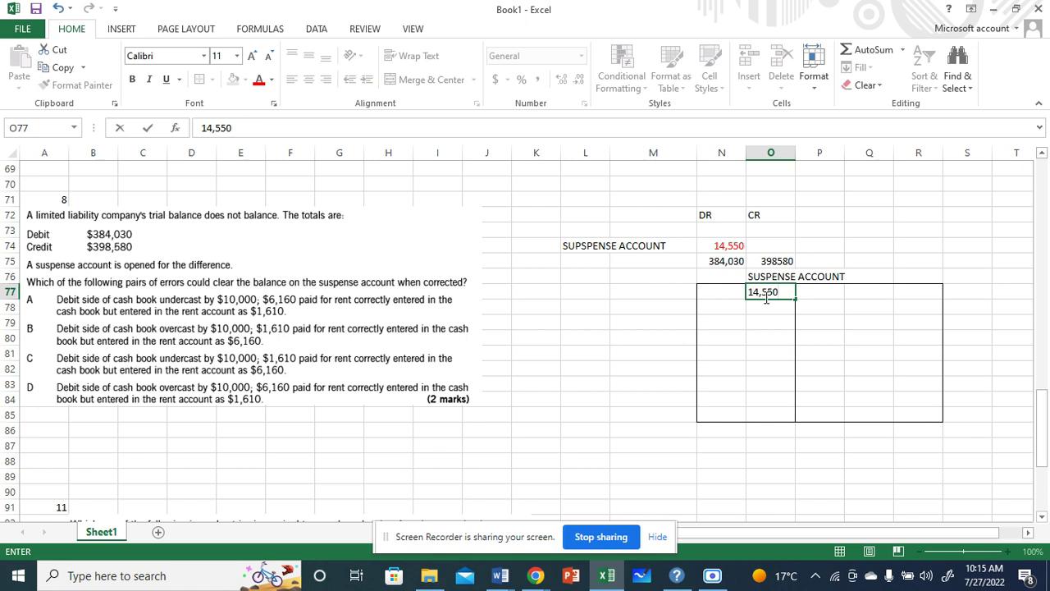
click(590, 385)
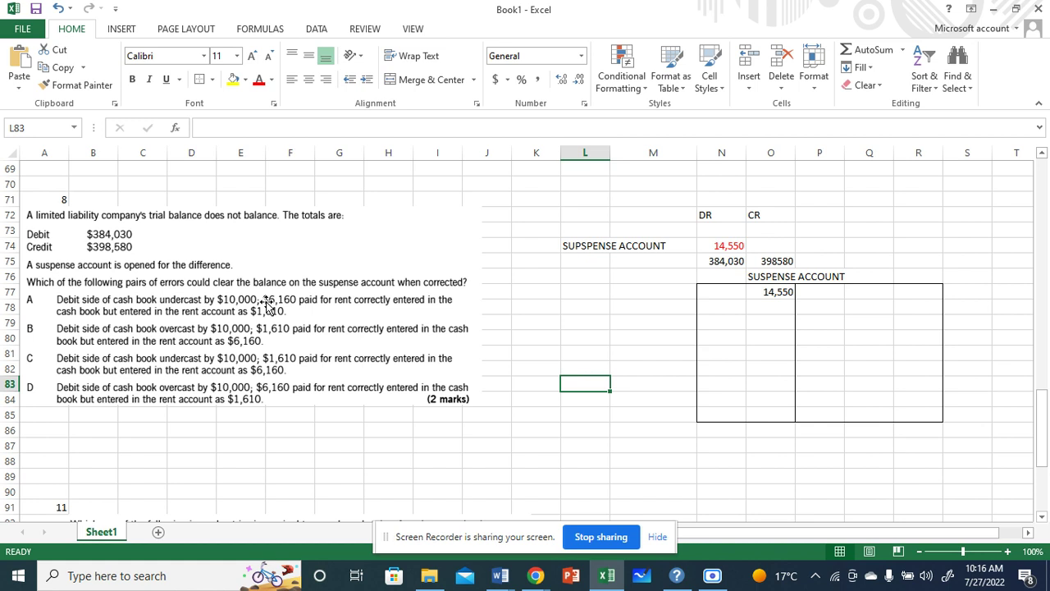
Write the note "If cash is understated by 10,000 we need to debit it to increase the amount" in cell K87
click(533, 449)
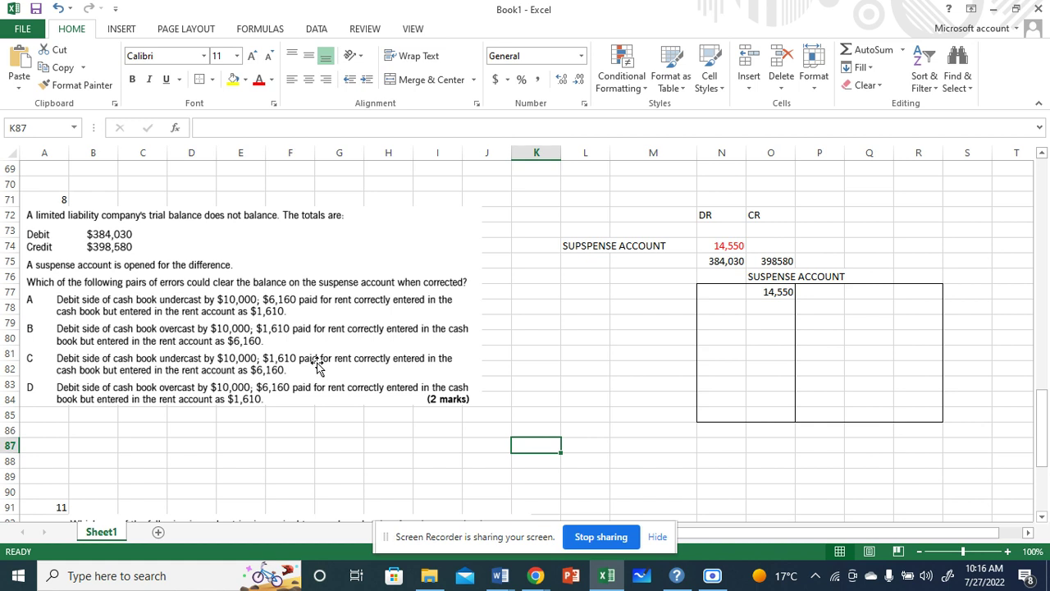
text(IF)
key(BackSpace)
text(f cash )
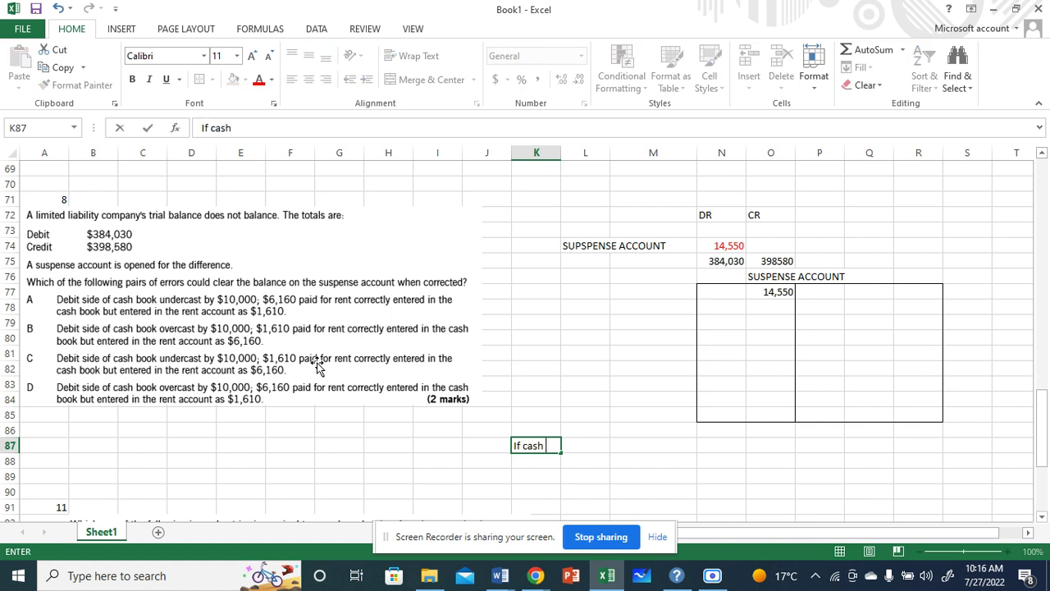
text(is understat)
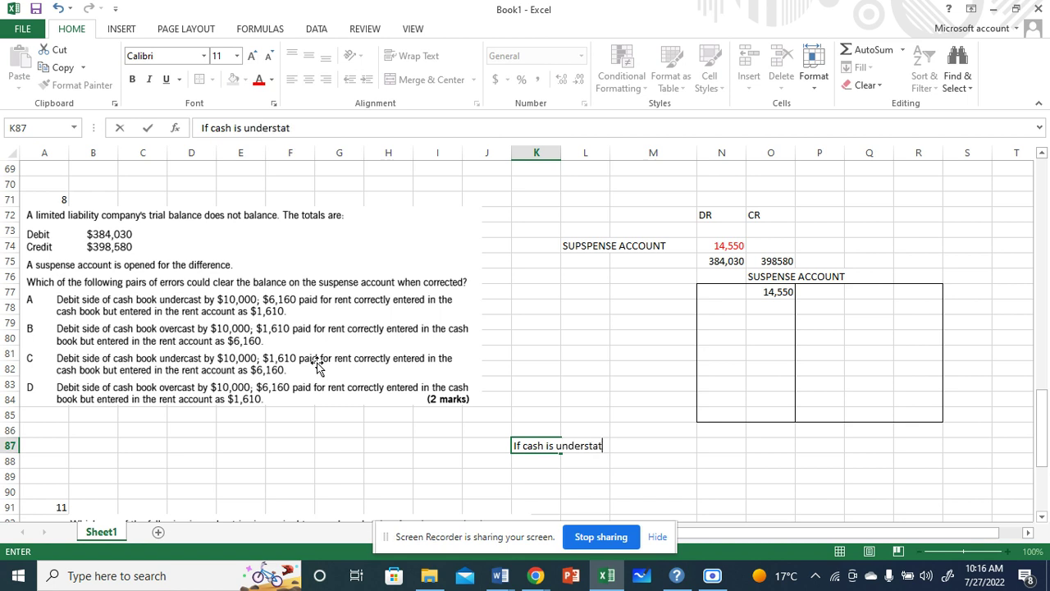
text(ed by )
text(10)
text(,000)
text( we need to)
text( deb)
key(BackSpace)
text(bit it to )
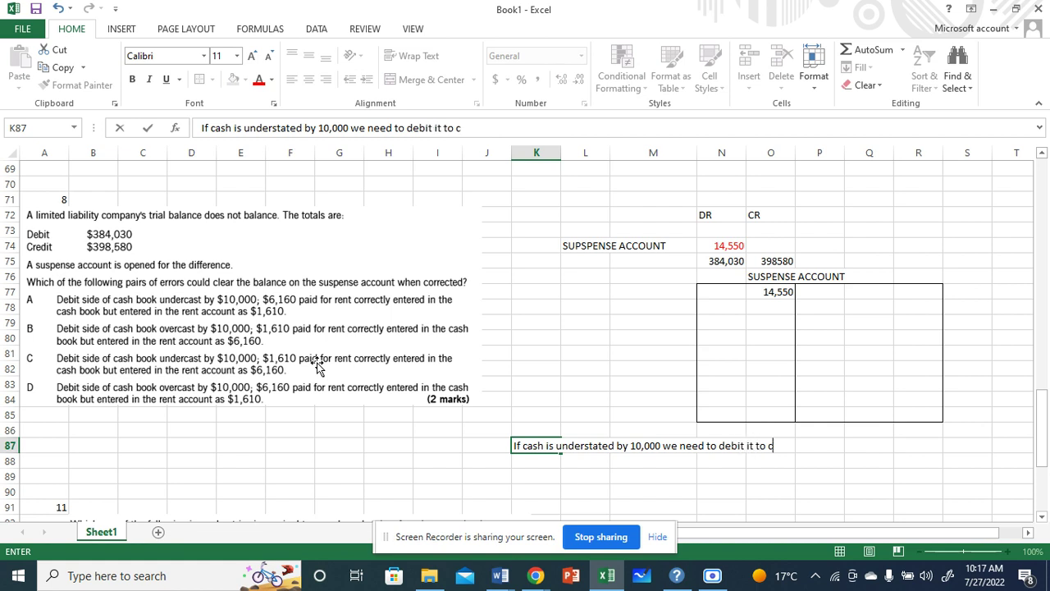
text(c)
key(BackSpace)
text(increase the amount)
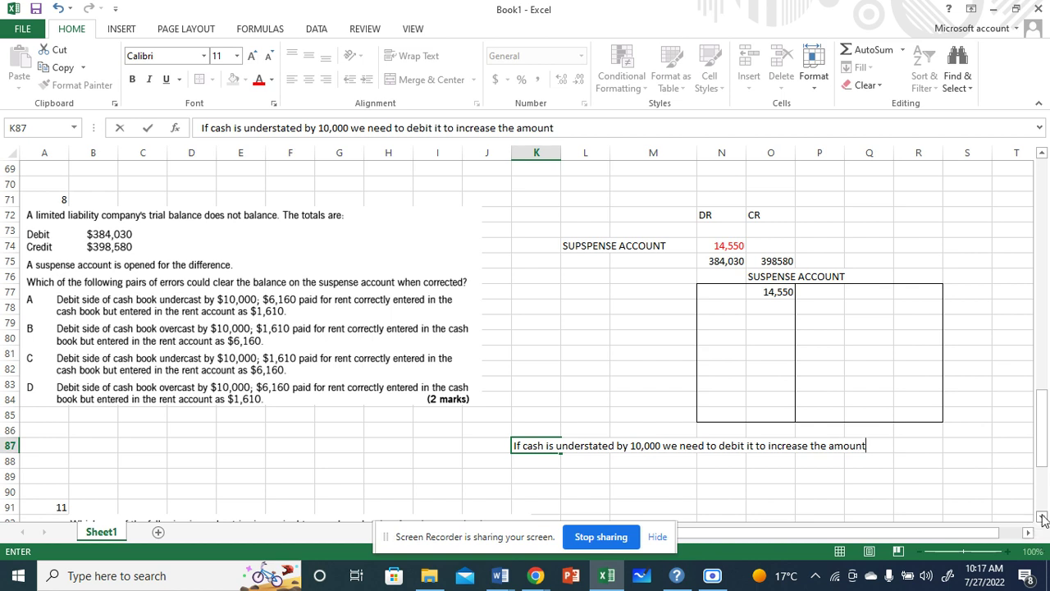
Record a journal entry in M89:O90 that debits cash 10,000 and credits an indented suspense line 10,000
scroll(1042, 518, down, 3)
click(631, 427)
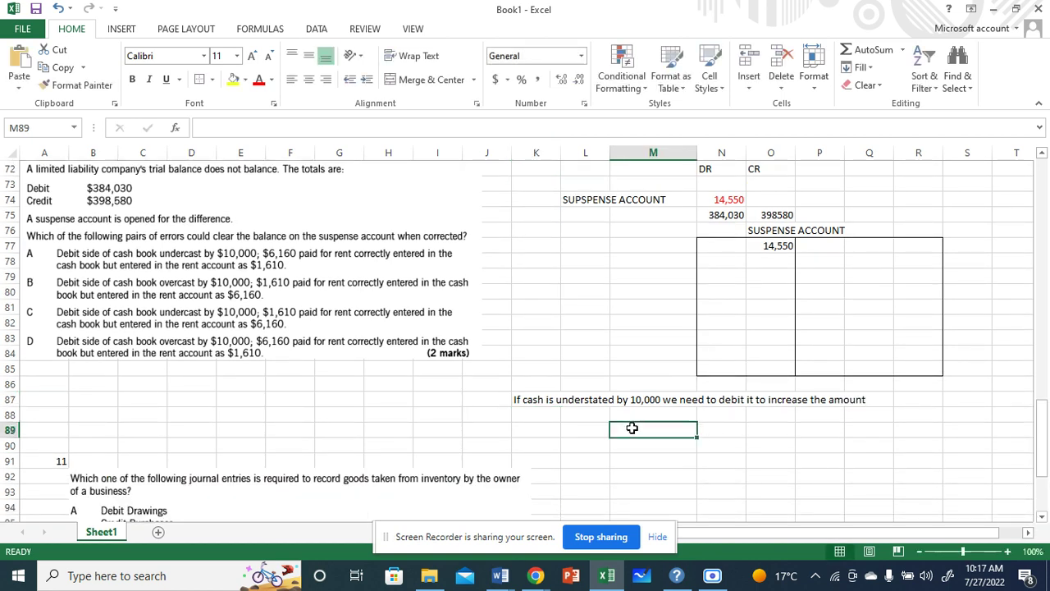
text(cash)
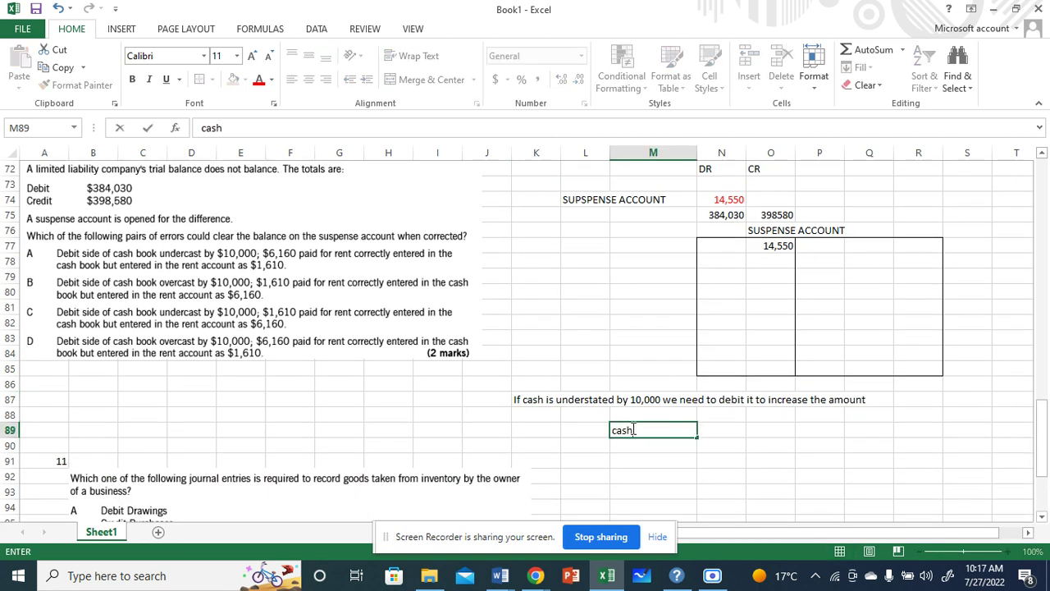
click(738, 425)
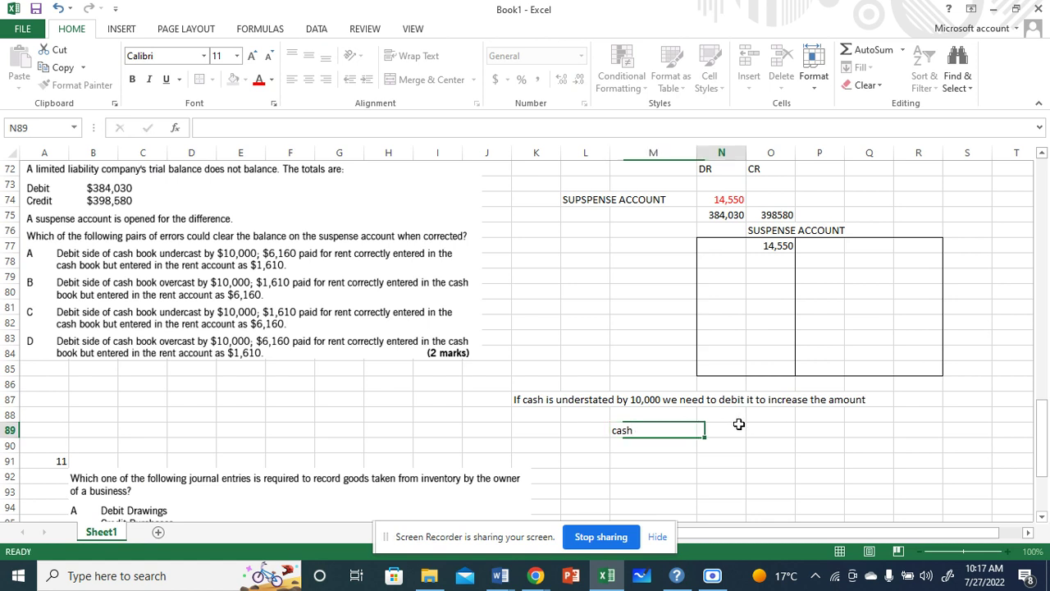
text(10,0000)
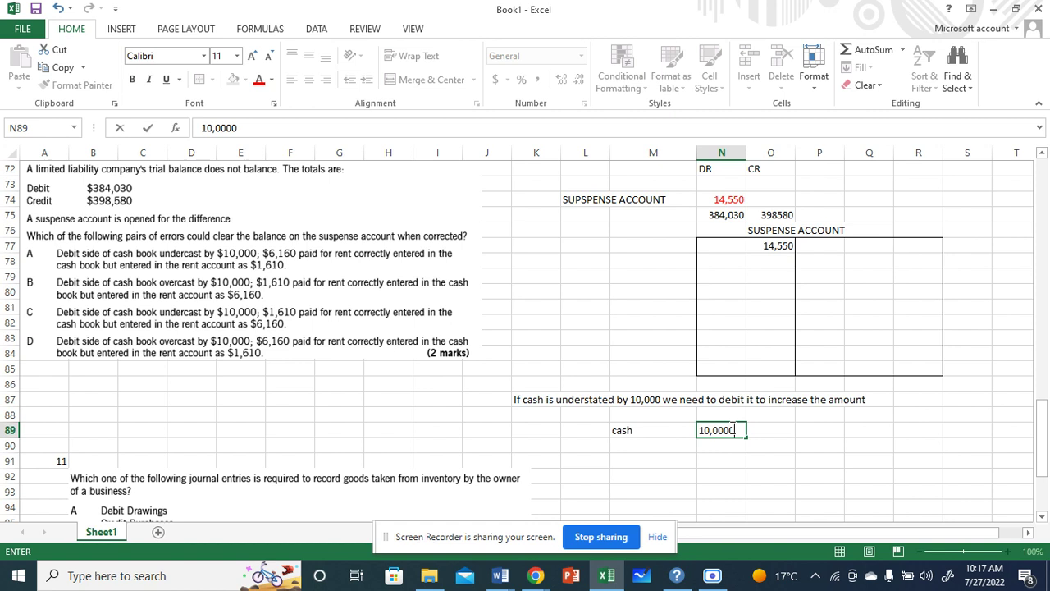
click(647, 445)
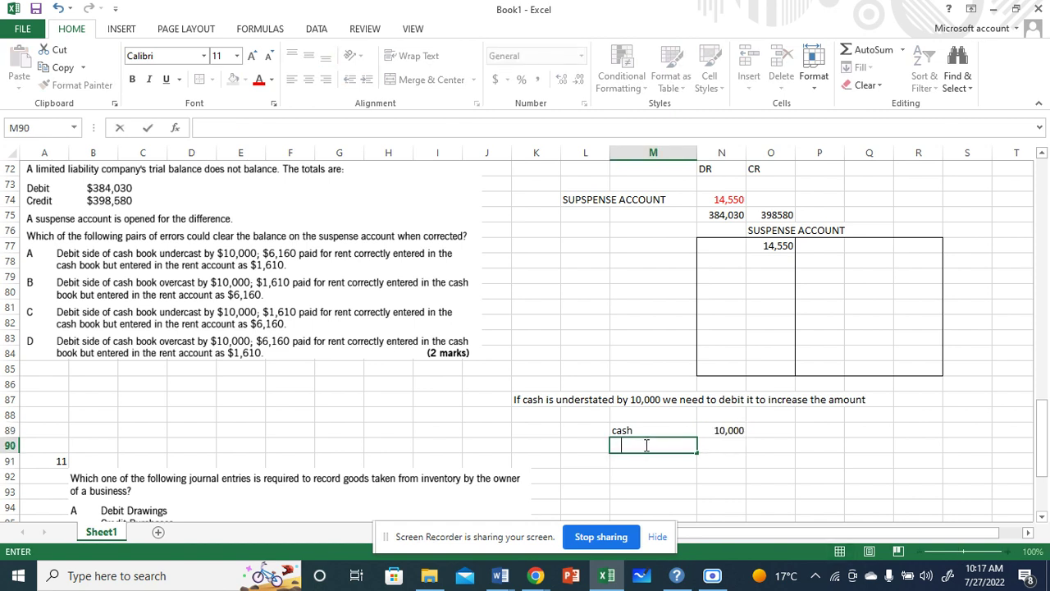
text(suspense)
click(773, 444)
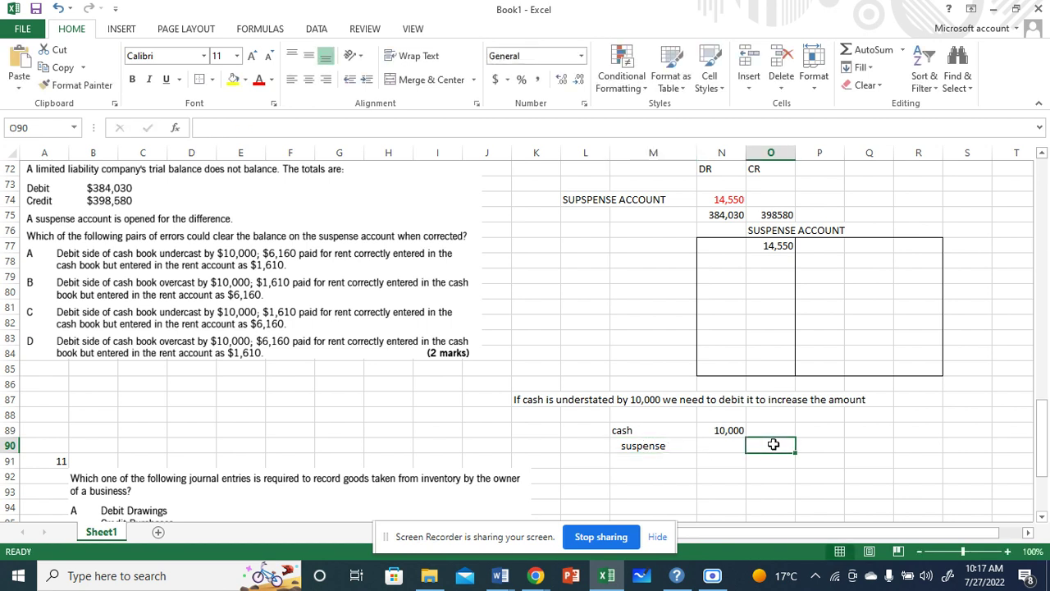
text(10,000)
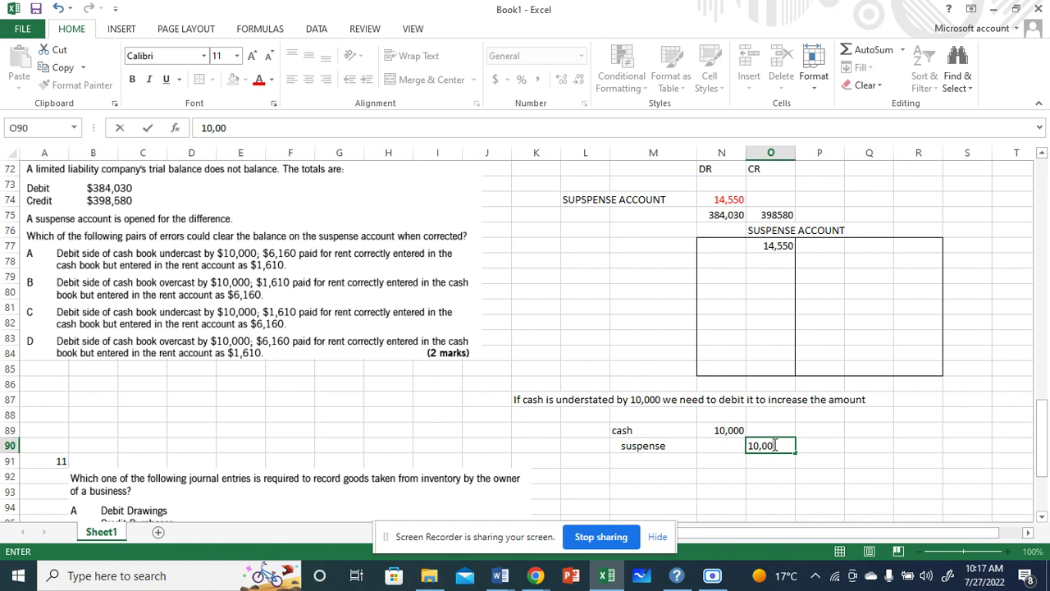
Add the headings DR in cell N88 and CR in cell O88 above the cash journal entry
click(689, 414)
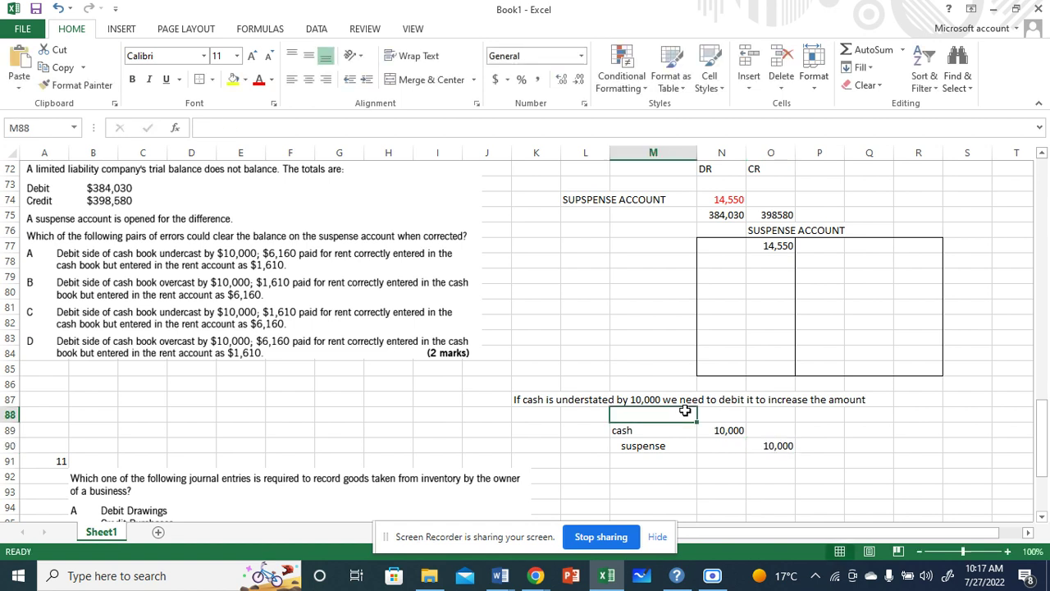
click(714, 419)
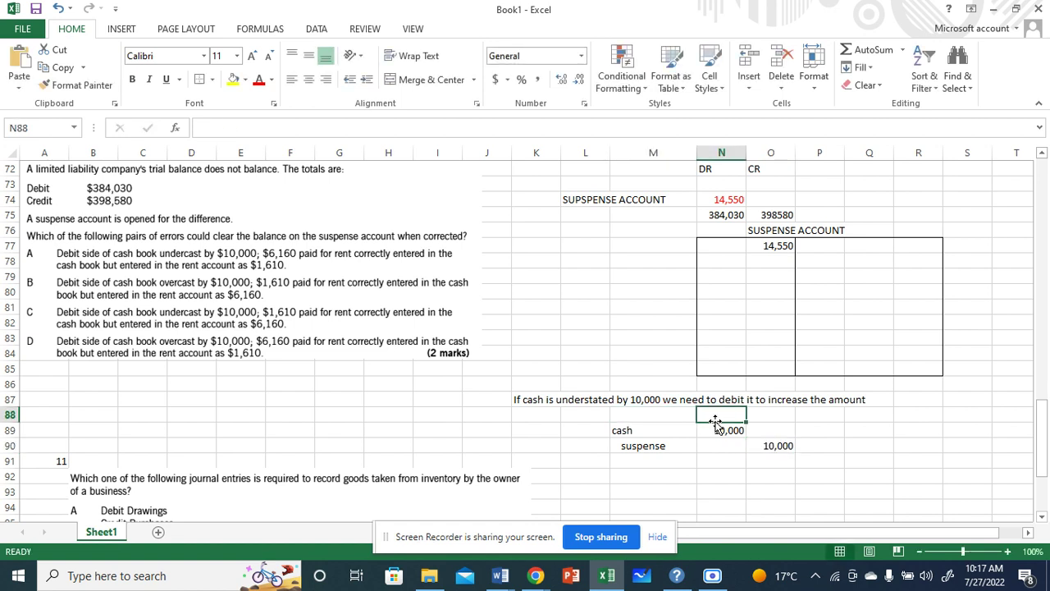
text(DR)
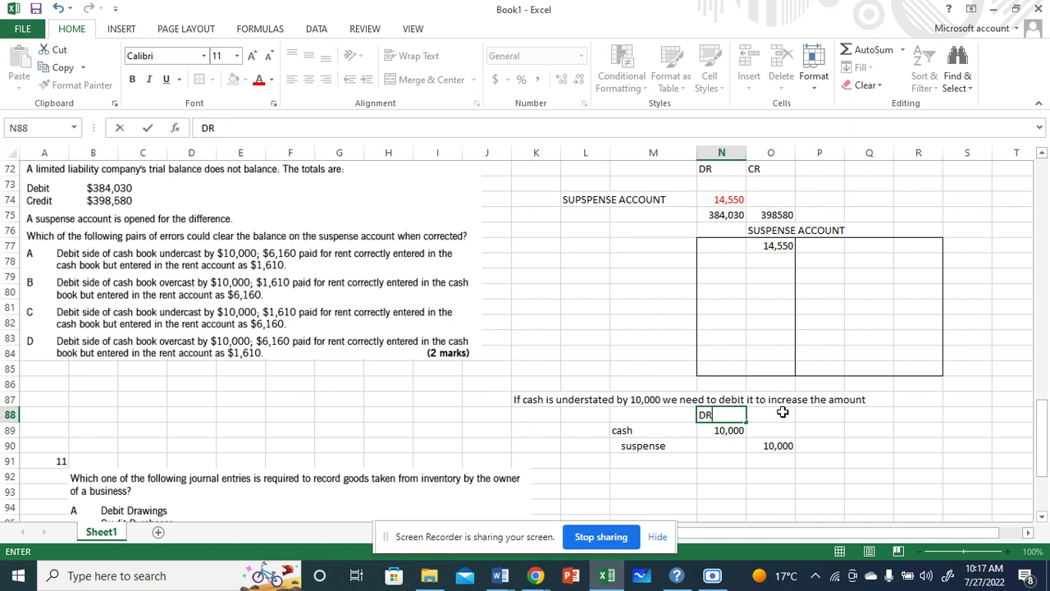
click(783, 412)
text(CR)
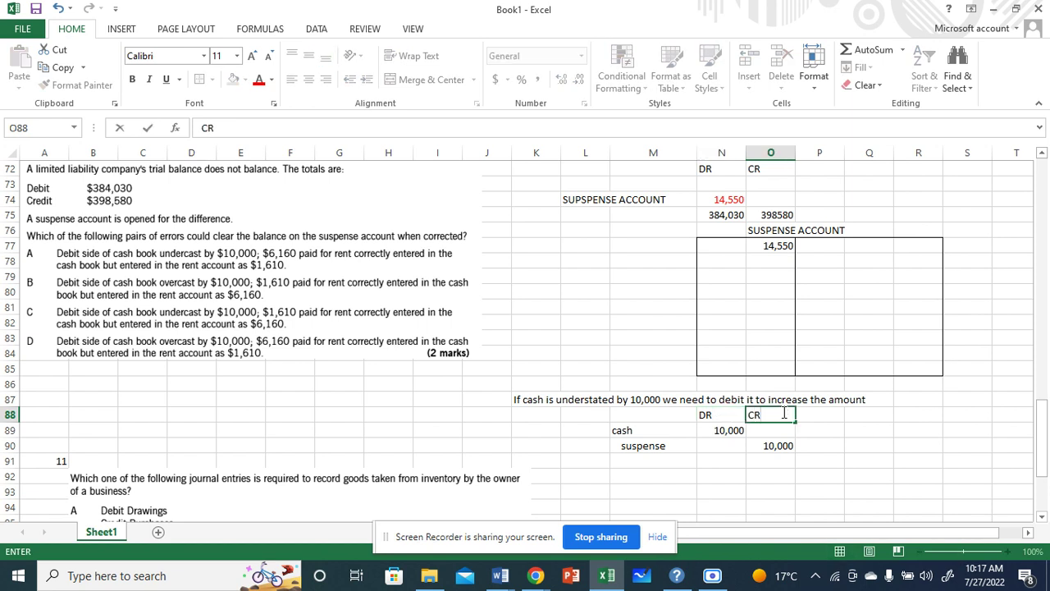
click(614, 348)
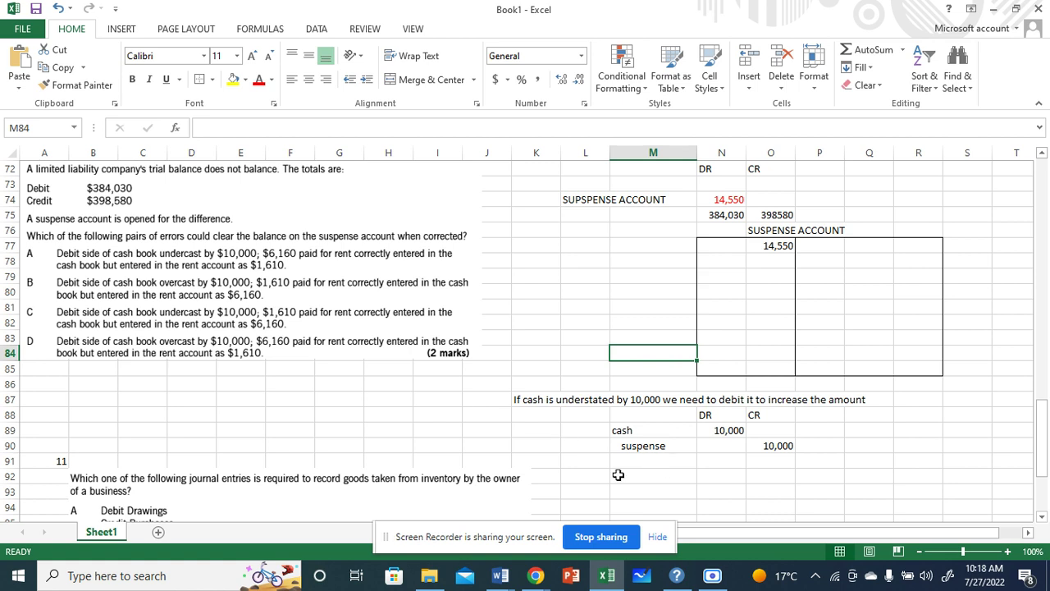
Enter the two rent amounts from option A, 6160 in cell M92 and 1,610 in cell N92
click(617, 475)
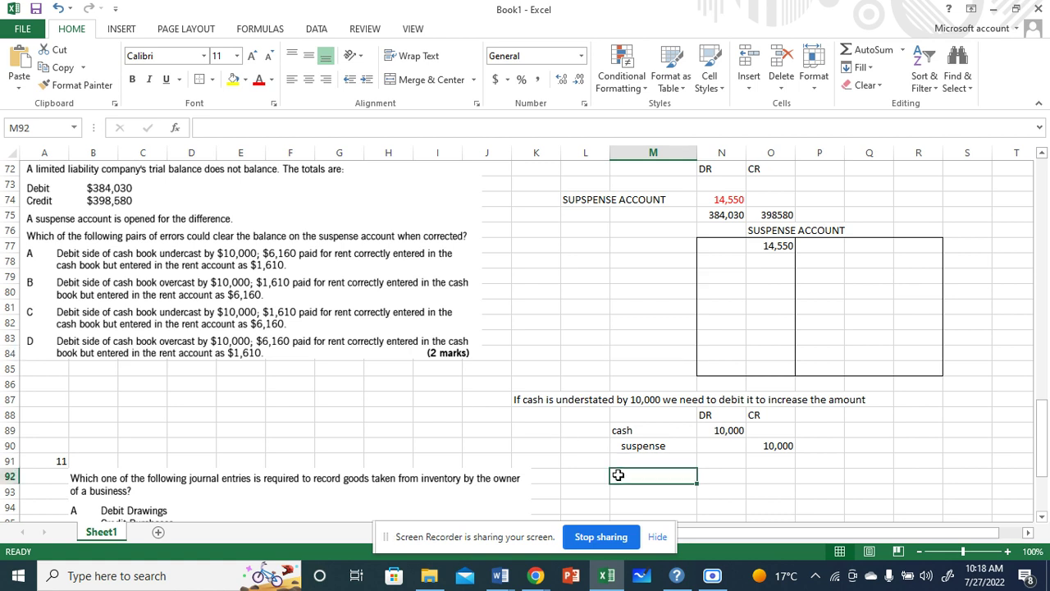
text(61)
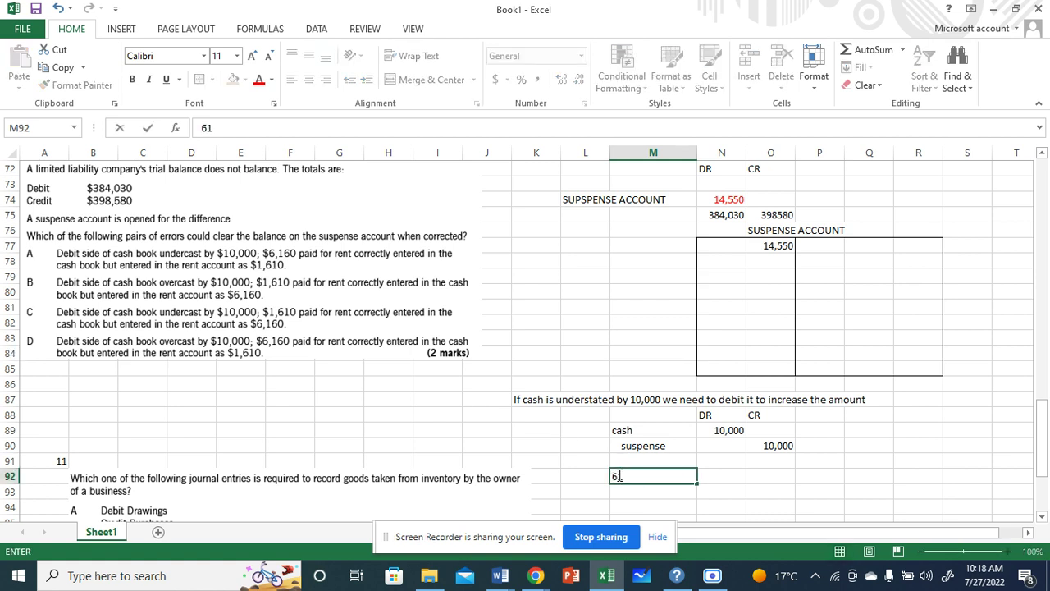
text(69)
key(BackSpace)
text(0)
click(809, 484)
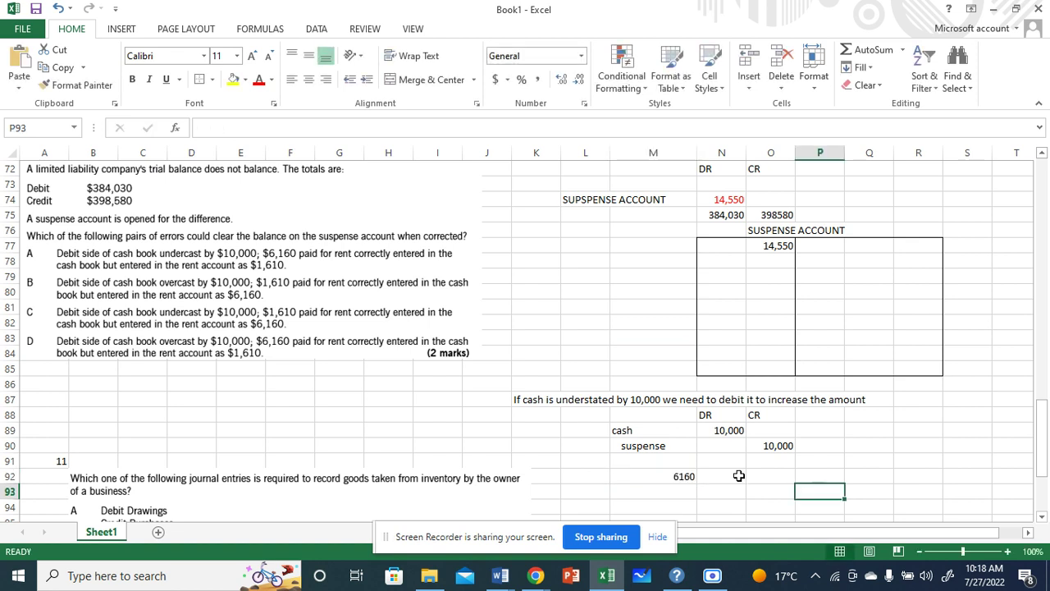
click(739, 476)
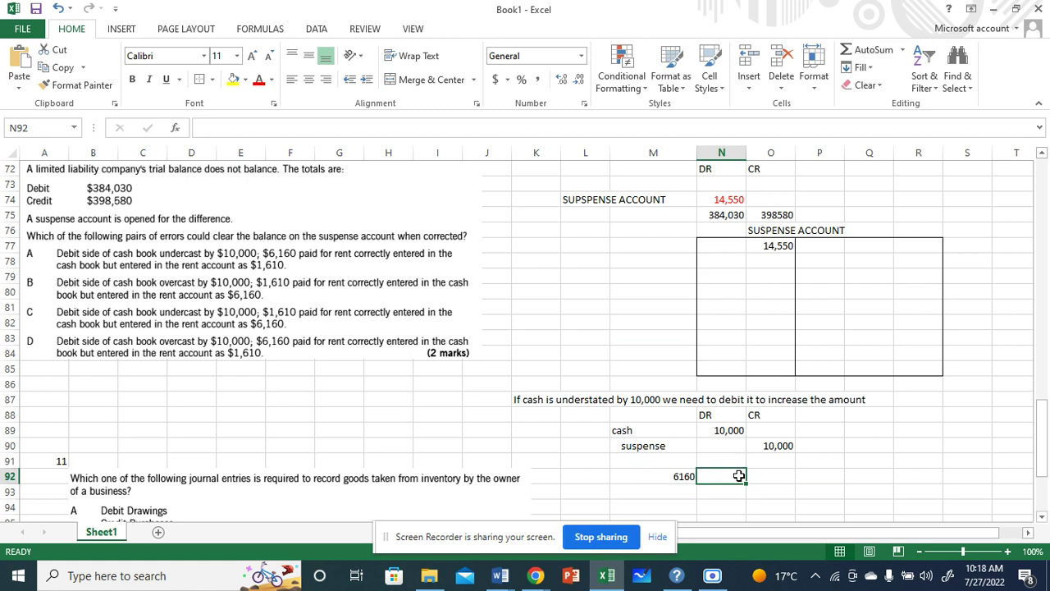
text(1,610)
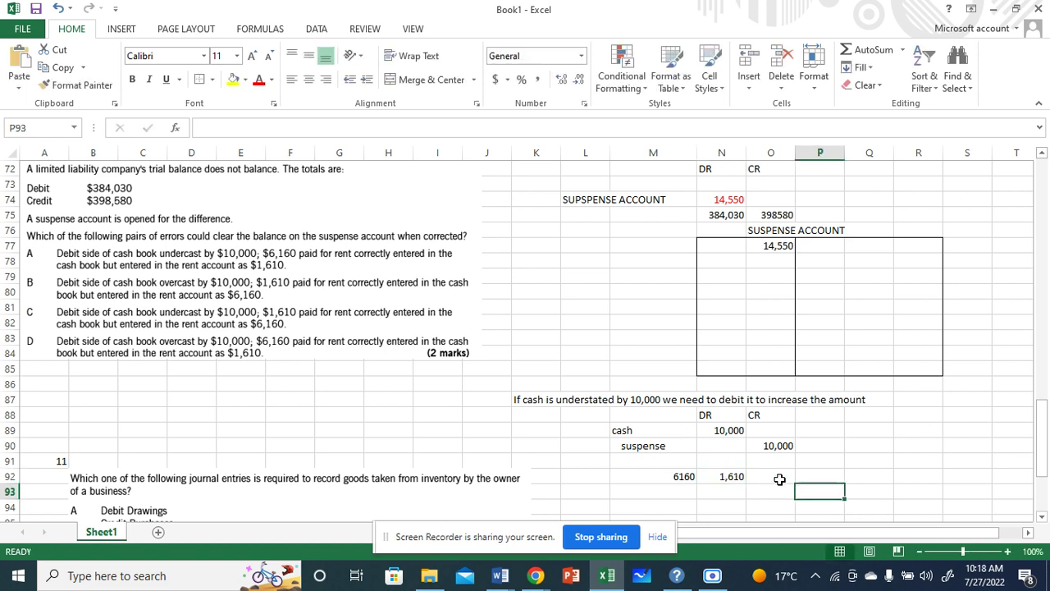
Calculate the difference between the two rent amounts in cell O92 with the formula =M92-N92
click(780, 479)
text(=)
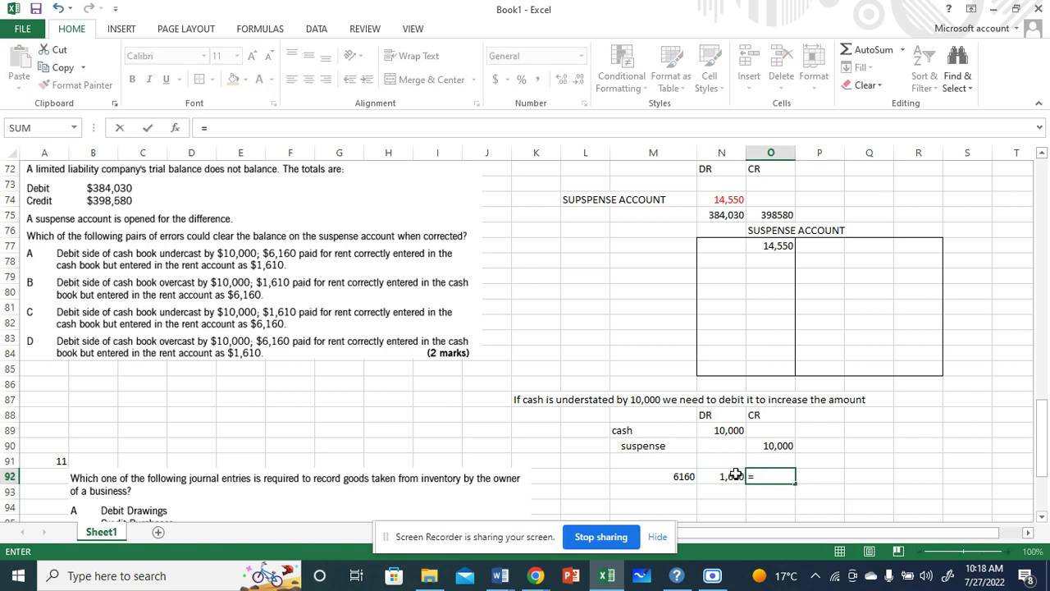
click(686, 476)
text(-)
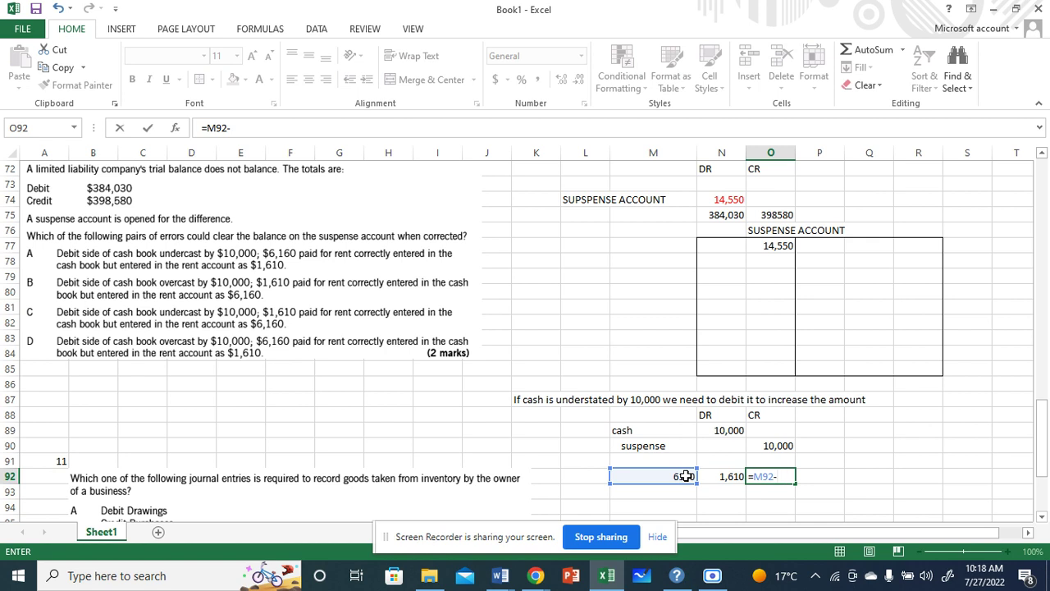
click(722, 479)
key(Return)
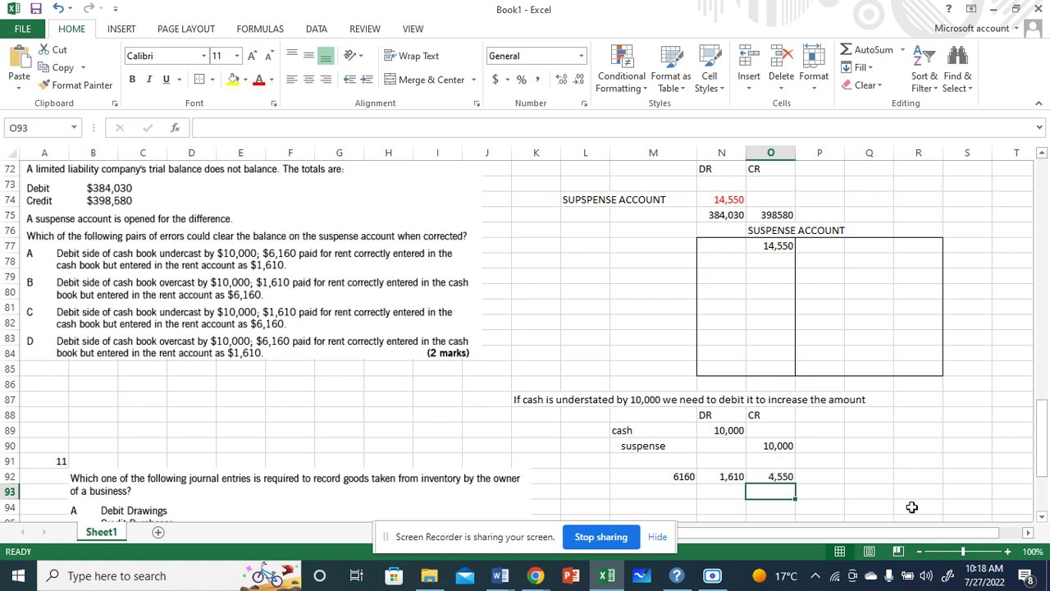
Start the rent correction journal in row 94 with Rent in column M and a debit of 4,550 in column N
scroll(1044, 517, down, 1)
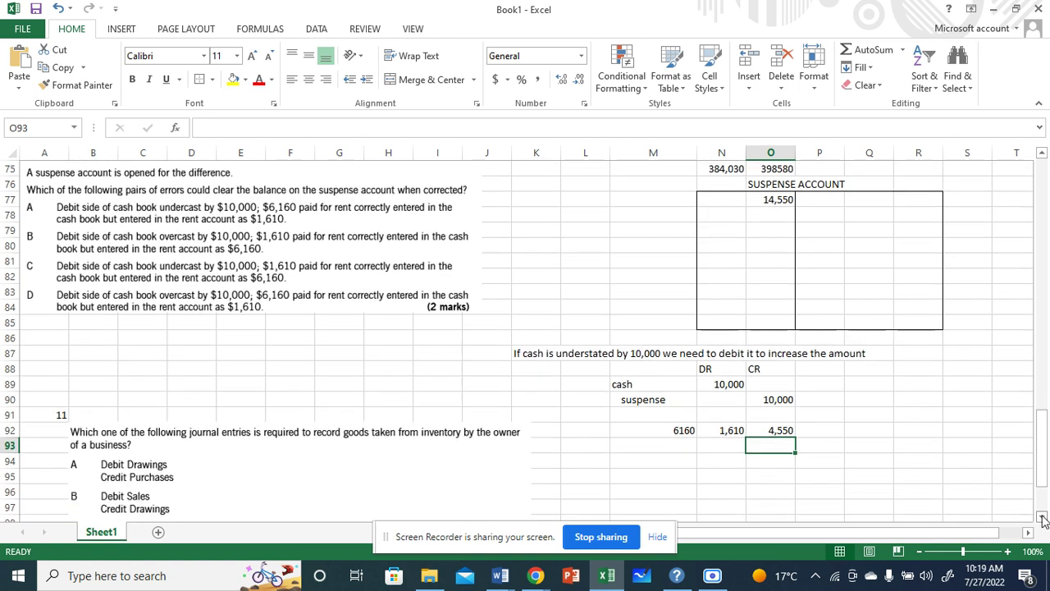
click(681, 464)
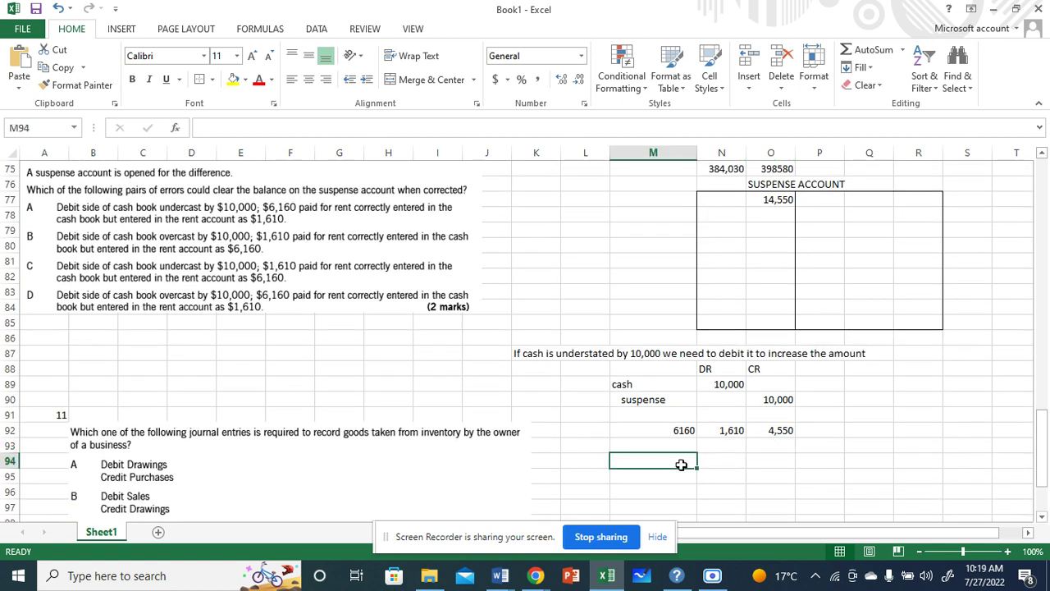
text(RENT)
key(BackSpace)
key(BackSpace)
key(BackSpace)
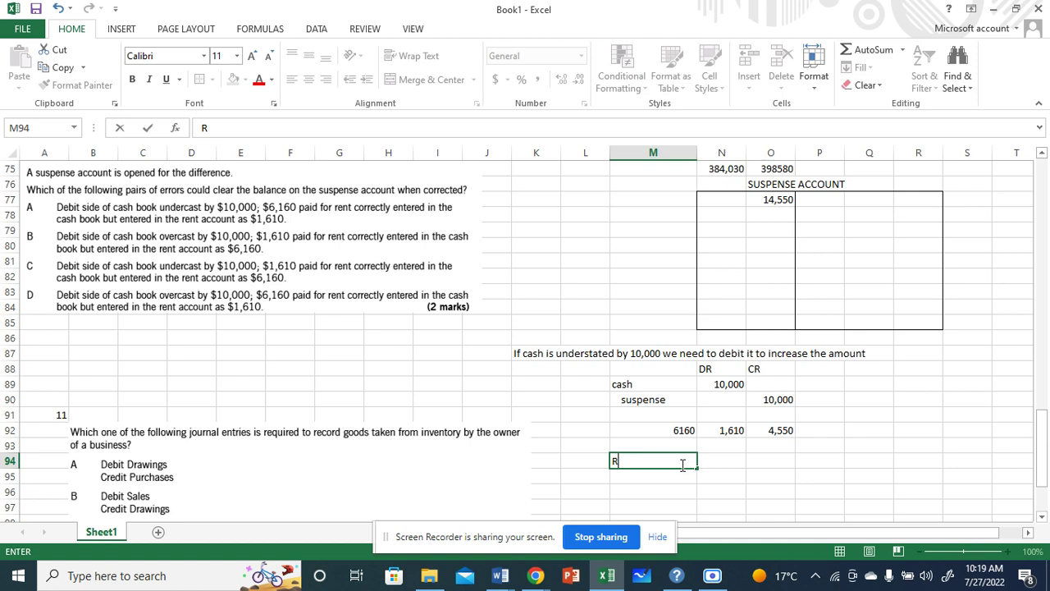
text(ent)
click(735, 456)
text(4,550)
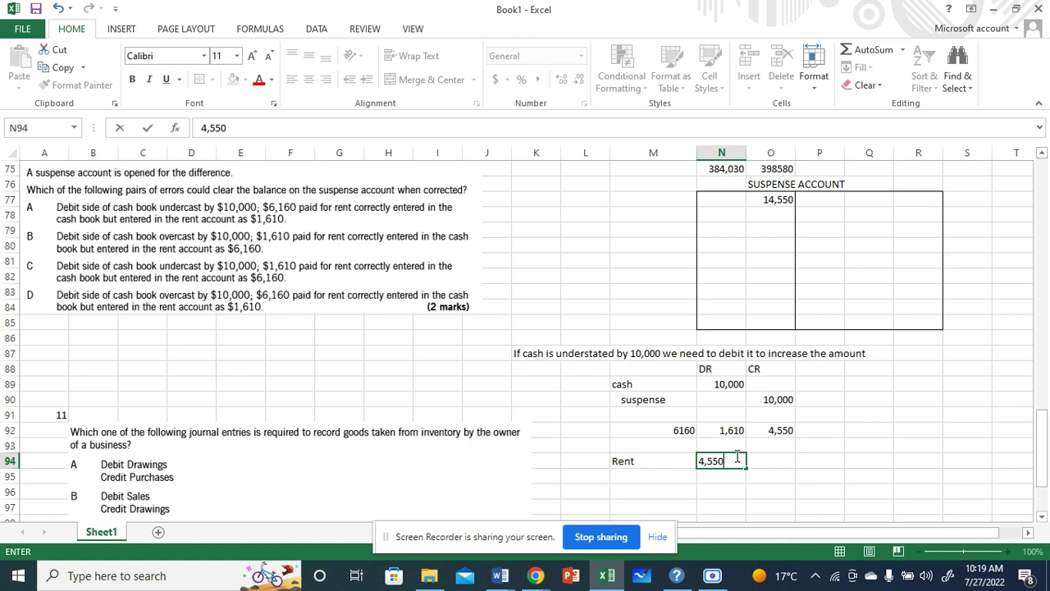
click(798, 478)
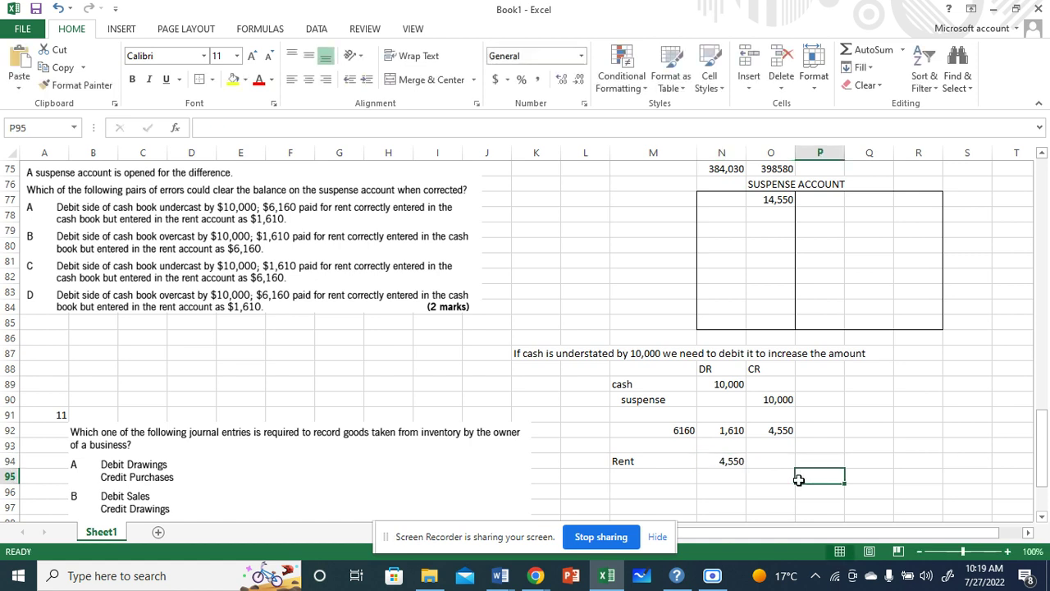
Complete the rent journal in row 95 with suspense in column M and a credit of 4,500 in column O
click(669, 476)
text(s)
text(ys)
key(BackSpace)
key(BackSpace)
text(uspense)
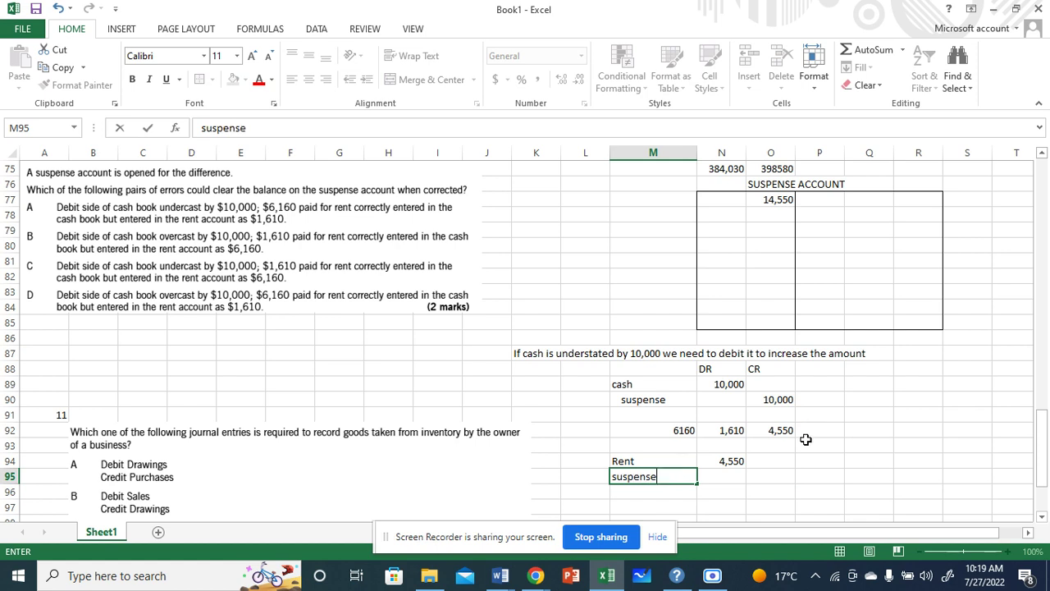
click(781, 473)
text(4,500)
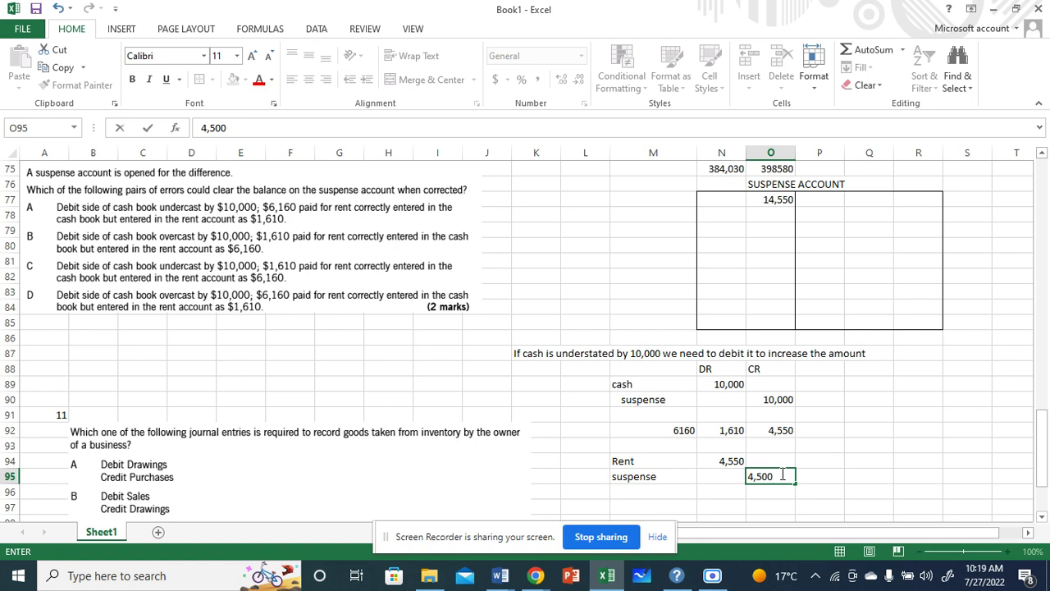
click(880, 429)
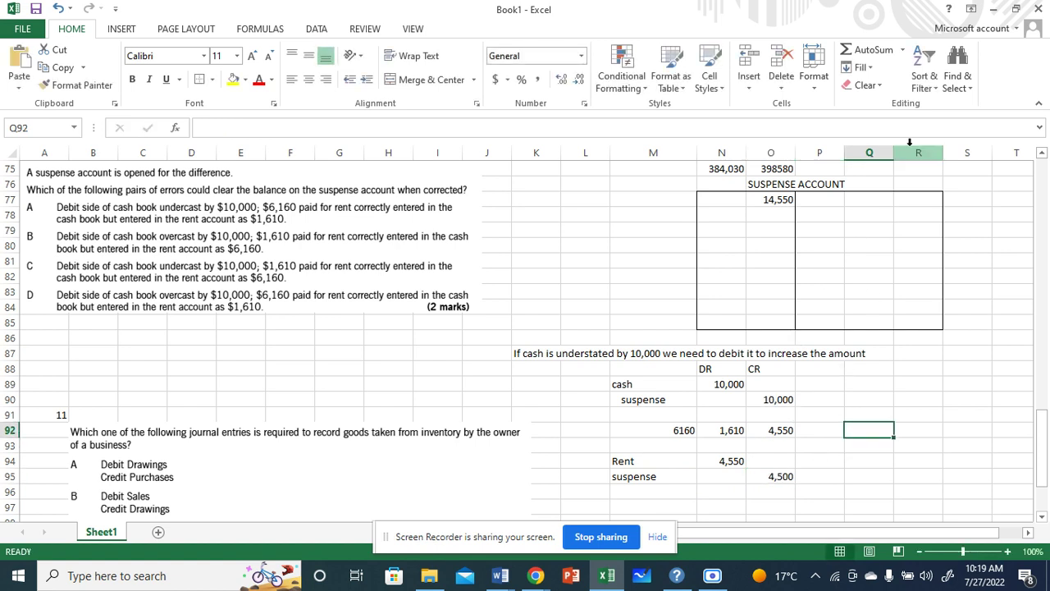
Enter 10,000 on the credit side of the suspense account in cell R77
click(914, 198)
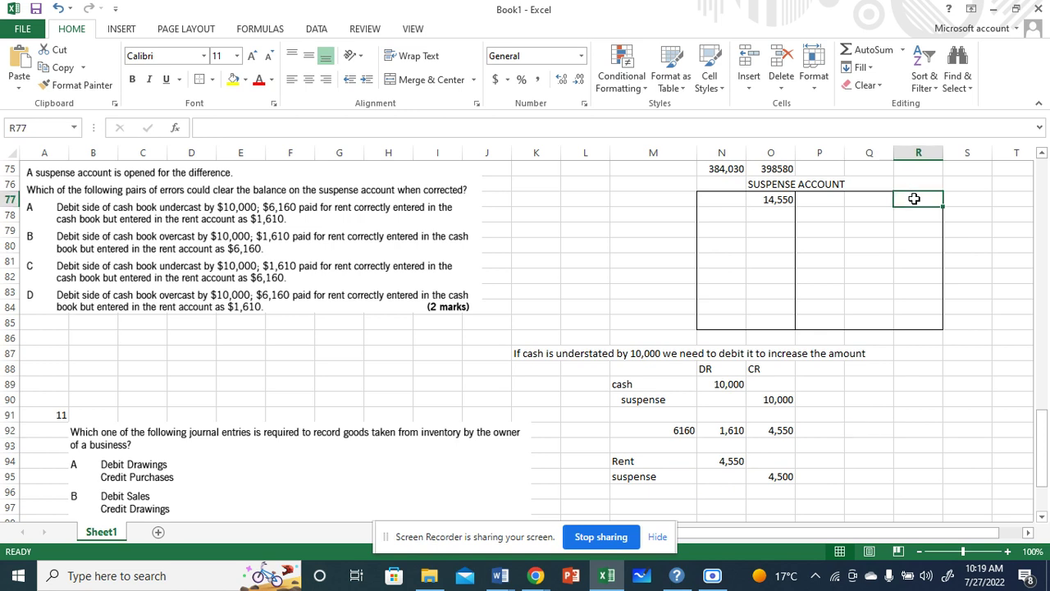
text(10,000)
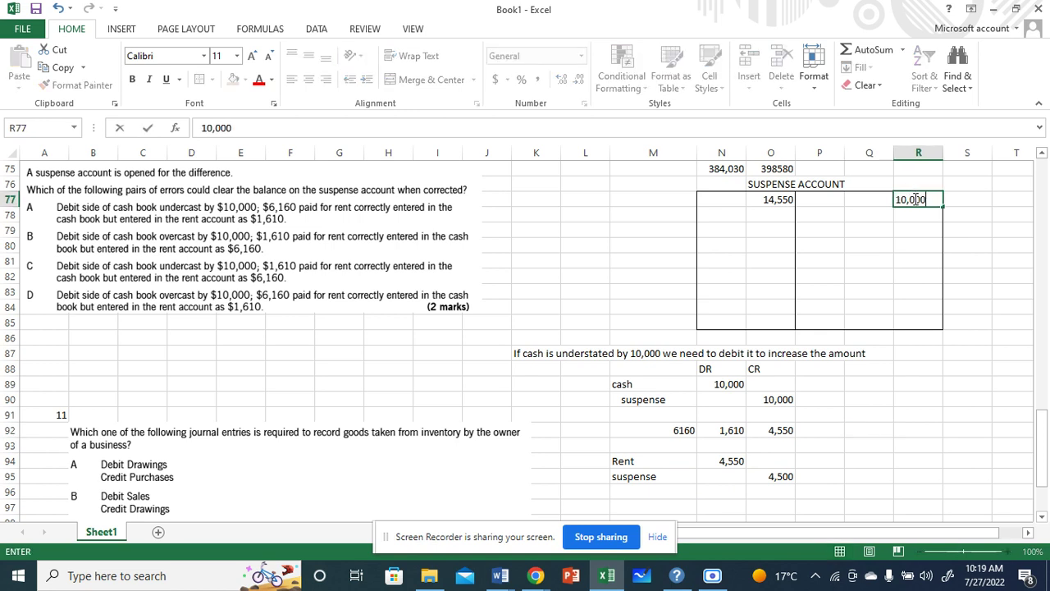
Enter 4,550 in cell R78 as the second credit entry of the suspense account
key(Return)
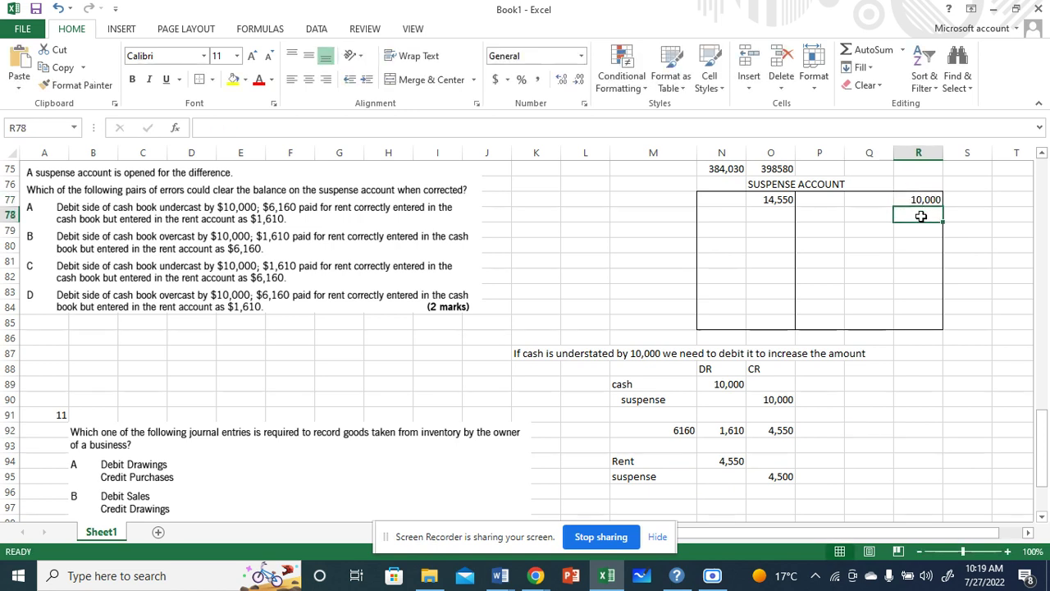
text(4,550)
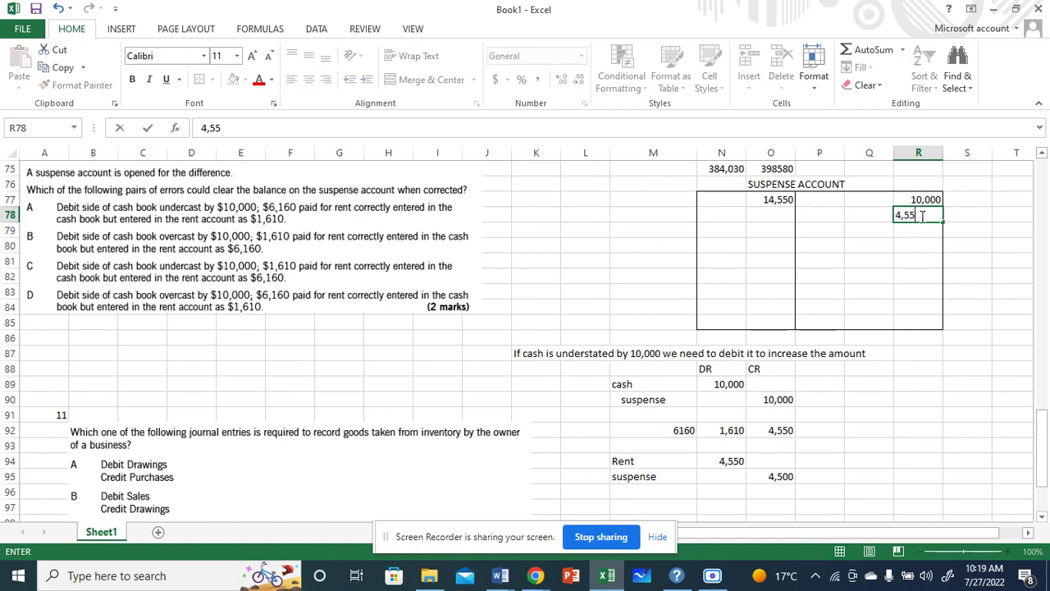
click(980, 274)
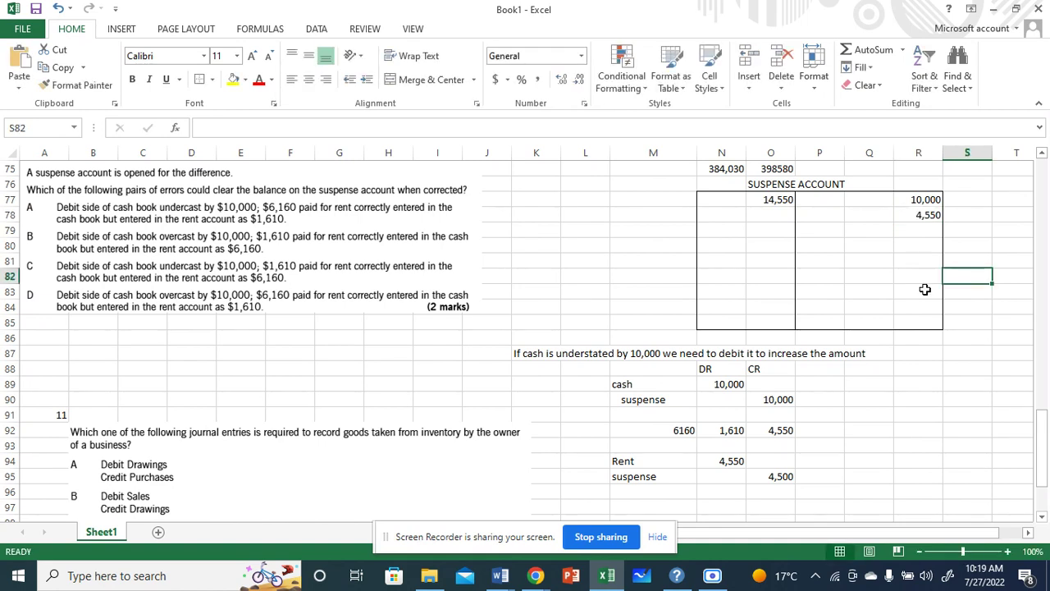
Total the suspense account's credit side in cell R85 with the formula =R77+R78
click(931, 322)
text(=)
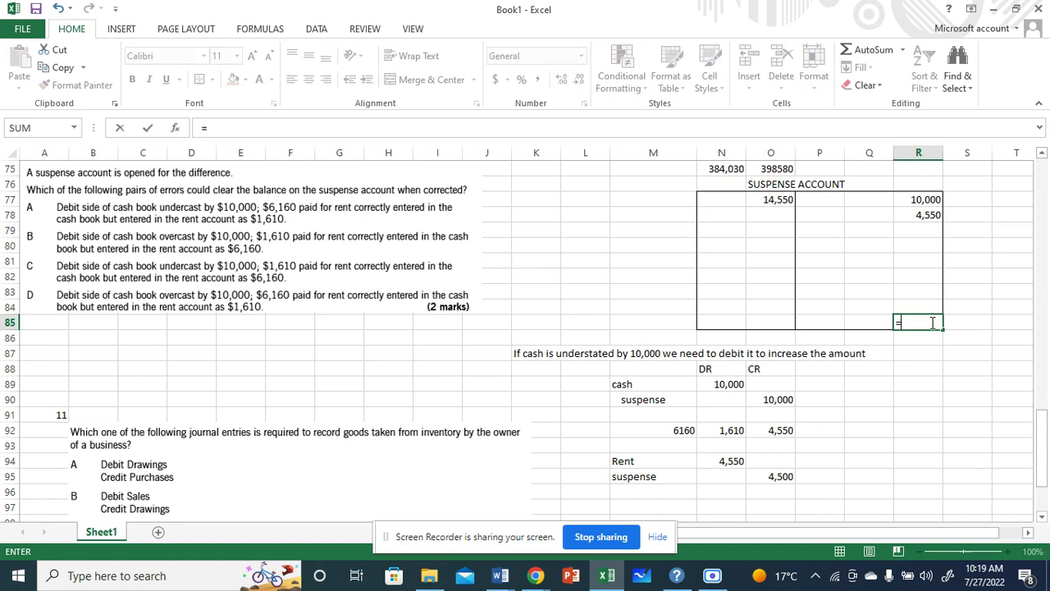
click(916, 198)
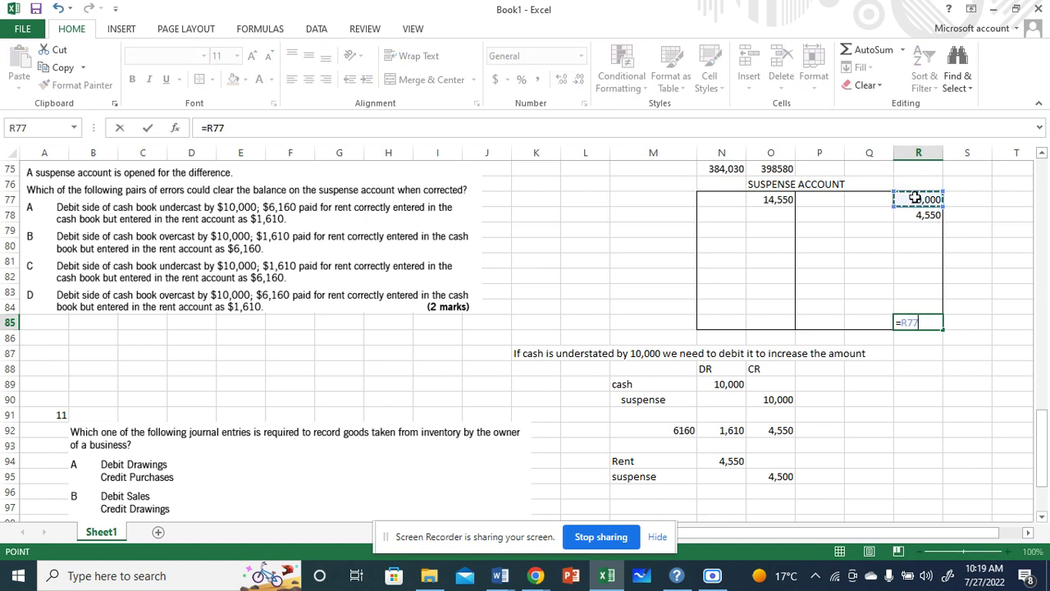
text(+)
click(925, 216)
key(Return)
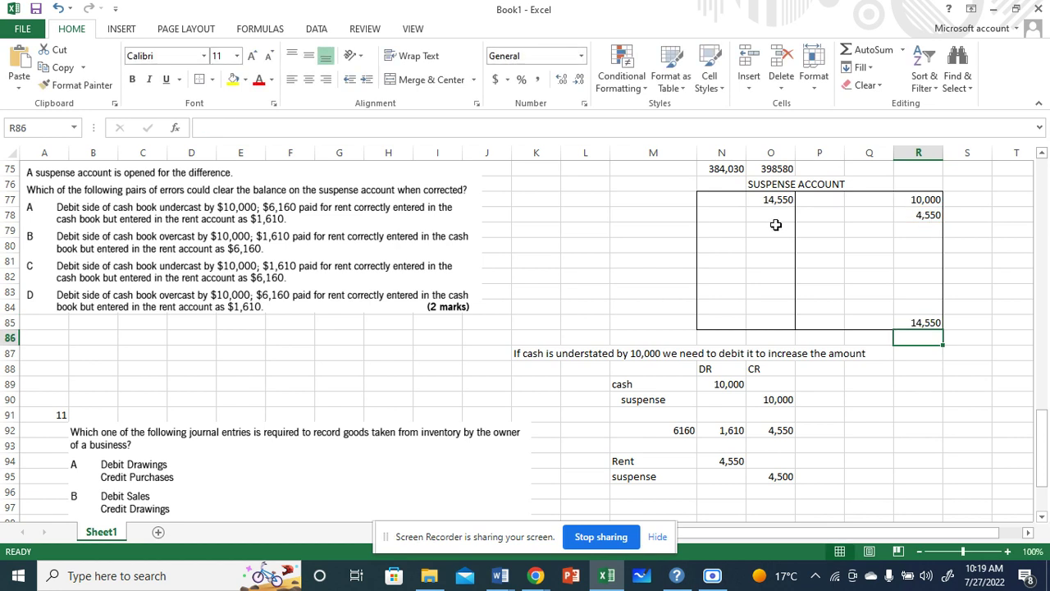
Record the answer to question 8 in cell A86 as "answer is A."
double_click(1042, 157)
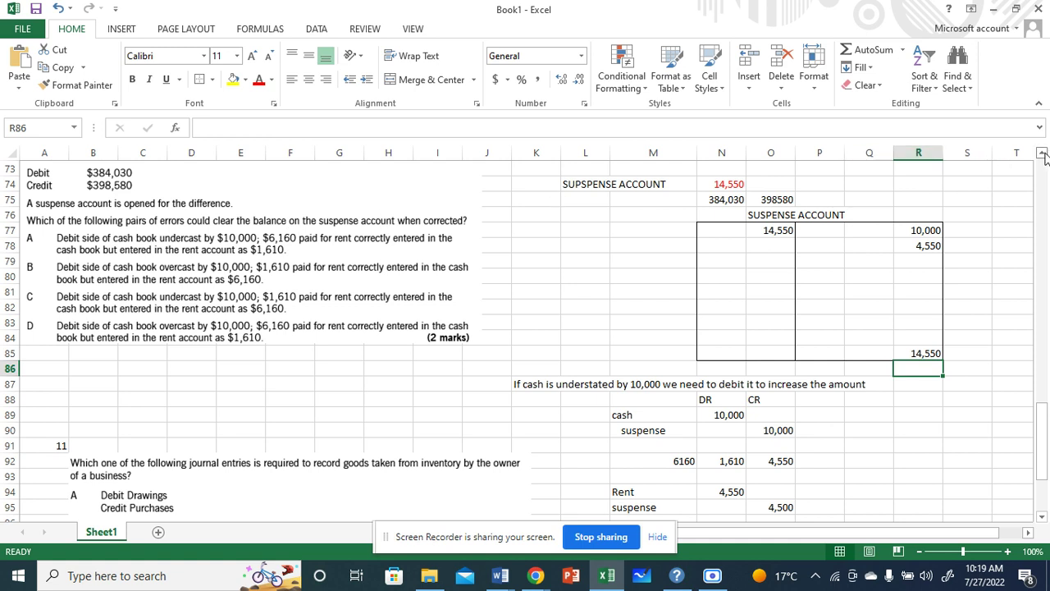
scroll(820, 246, up, 1)
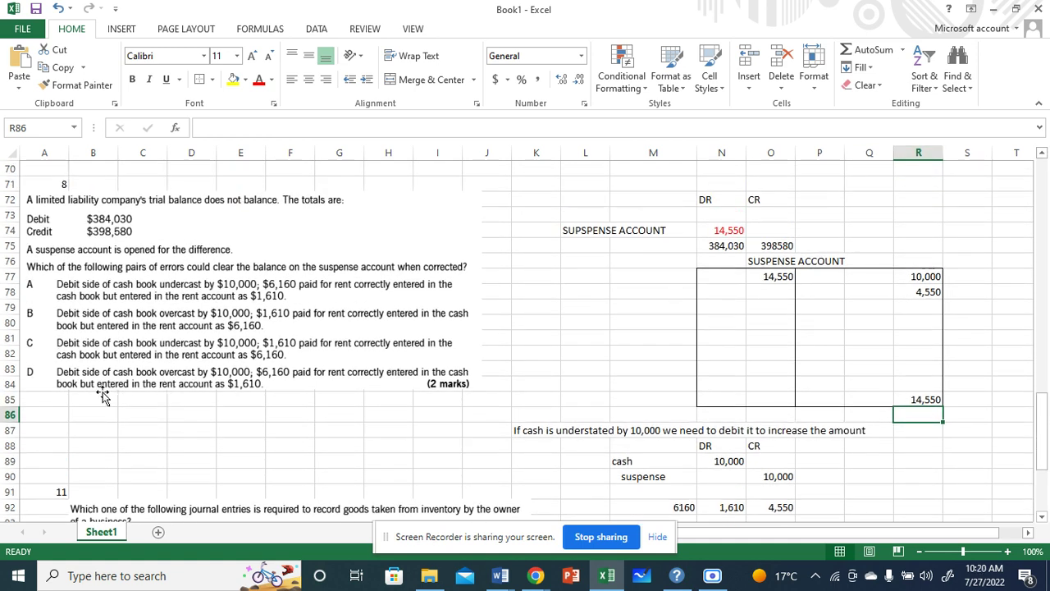
click(52, 418)
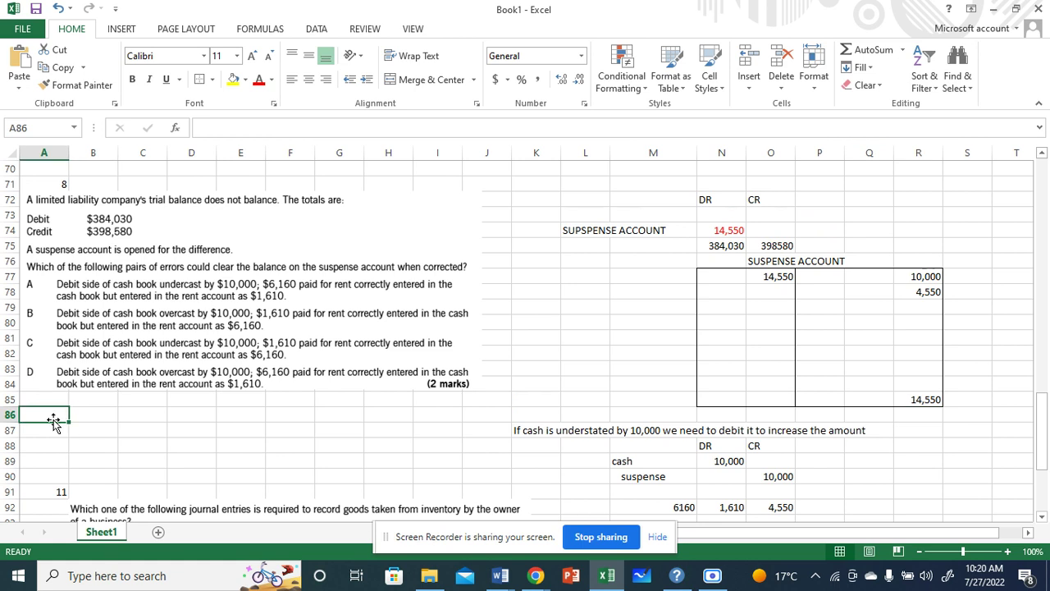
text(anse)
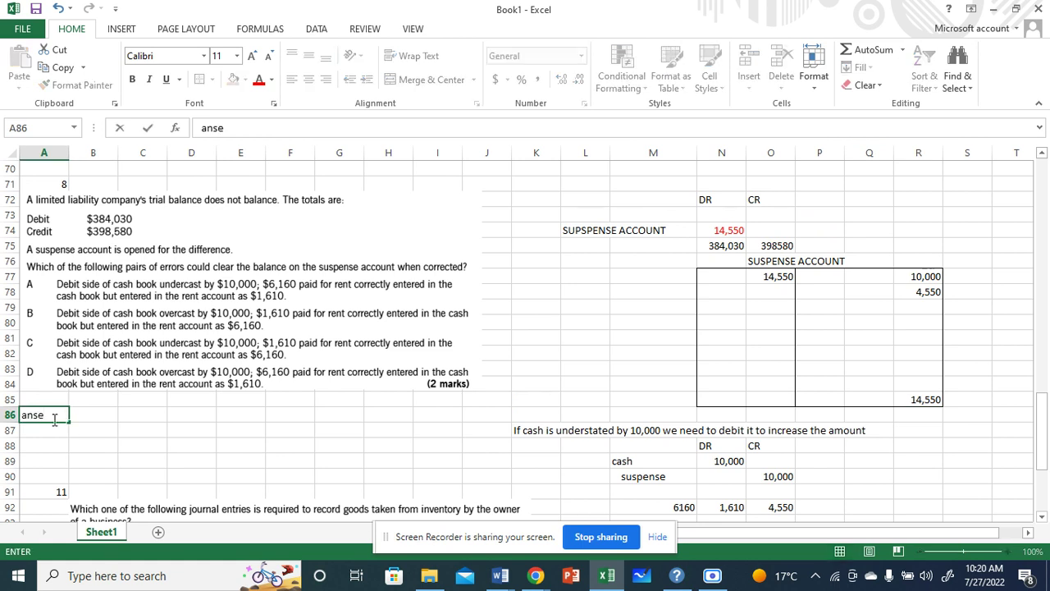
key(BackSpace)
text(wer)
text(is A.)
key(Return)
Highlight the question 8 answer in cells A86 and B86 with a yellow fill
click(50, 420)
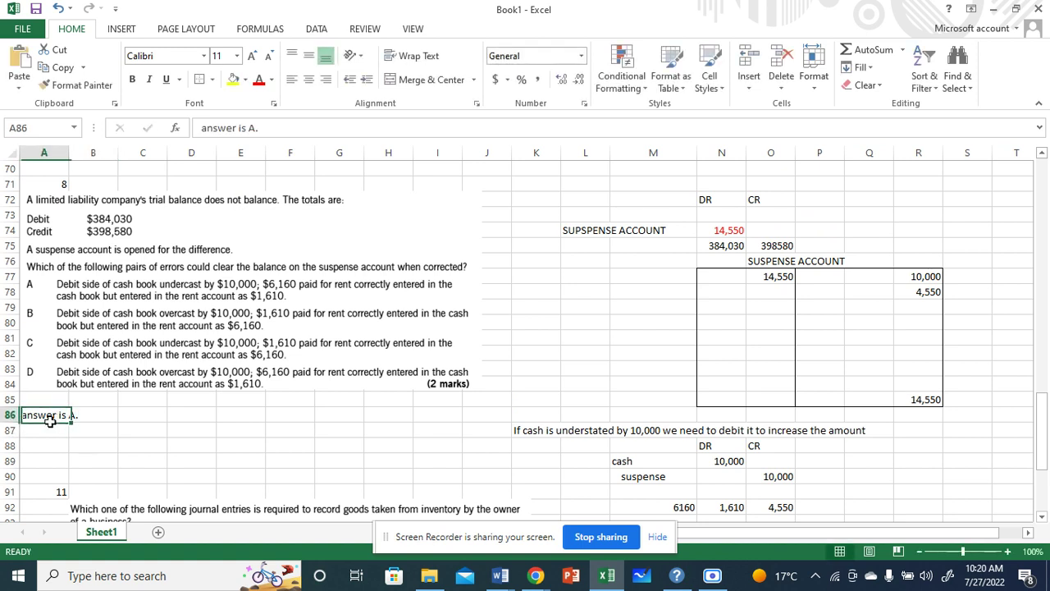
click(234, 80)
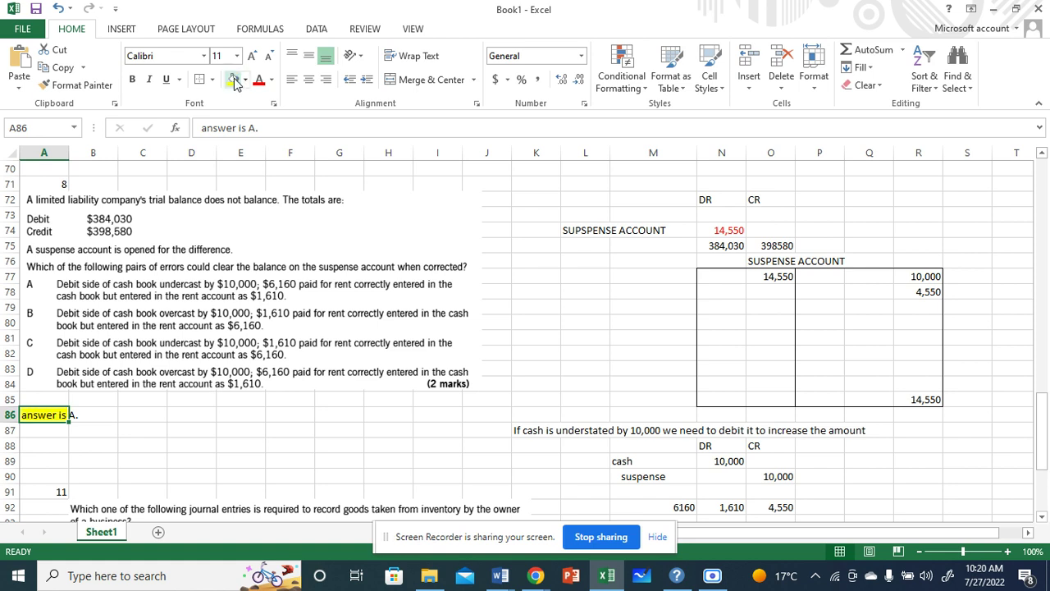
click(74, 413)
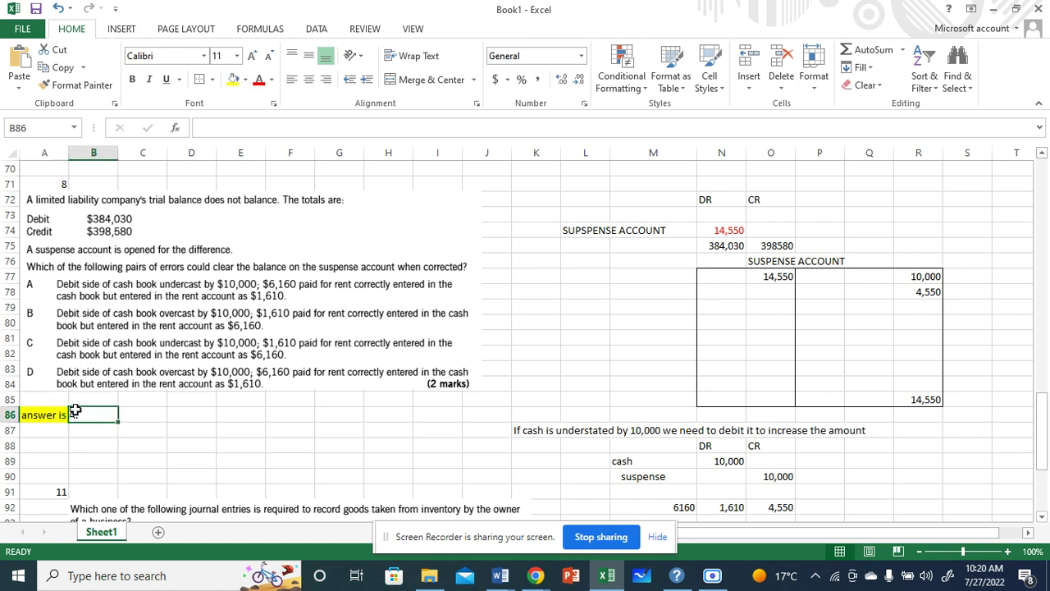
click(234, 79)
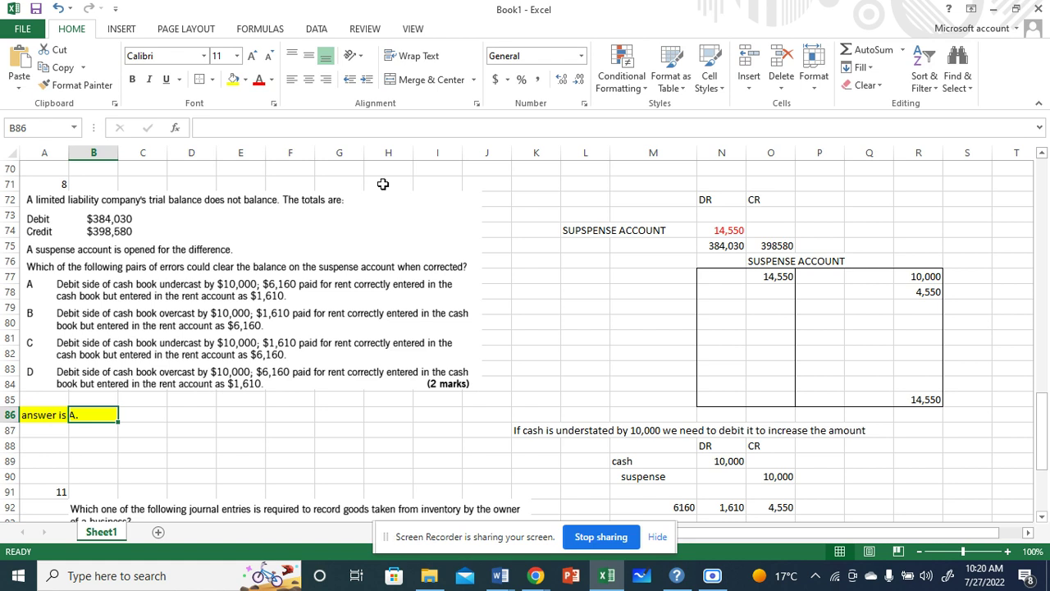
click(536, 260)
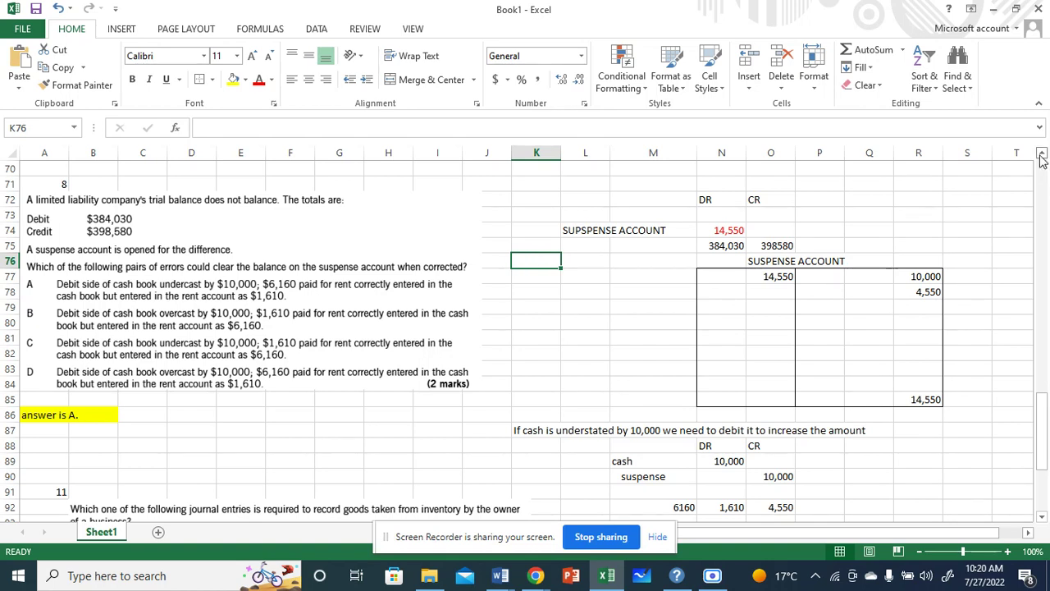
Switch to the Google Meet call in Chrome, admit the waiting participant, and return to the Excel workbook
drag(1041, 156, 1042, 155)
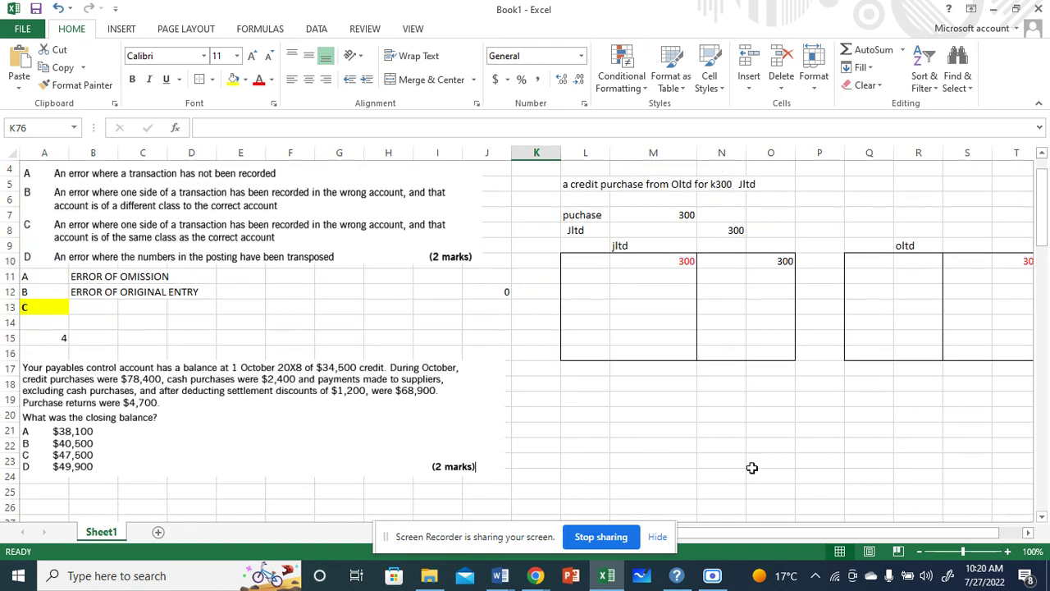
mouse_move(534, 575)
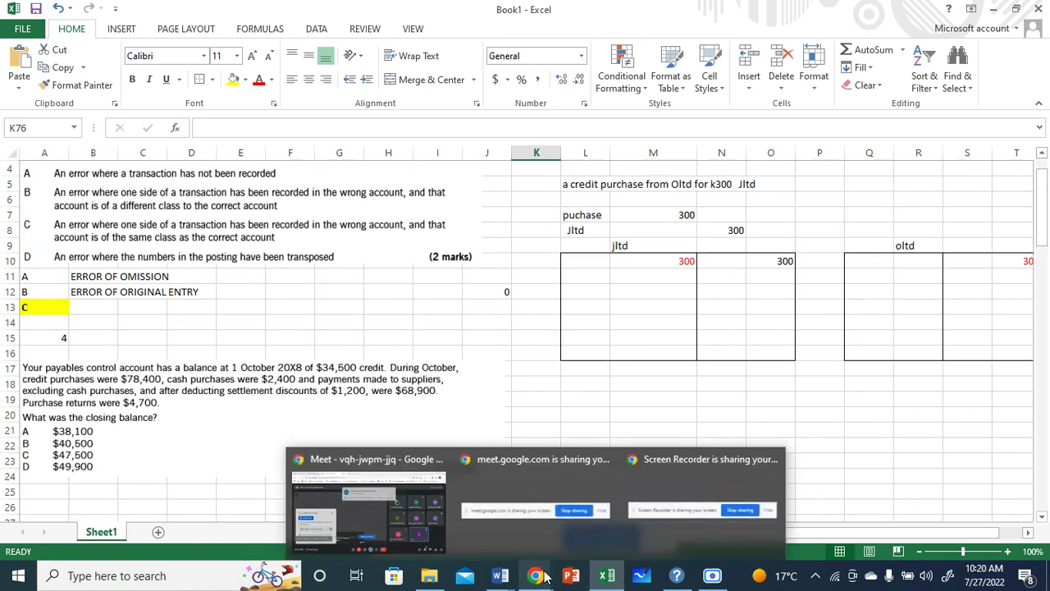
click(410, 534)
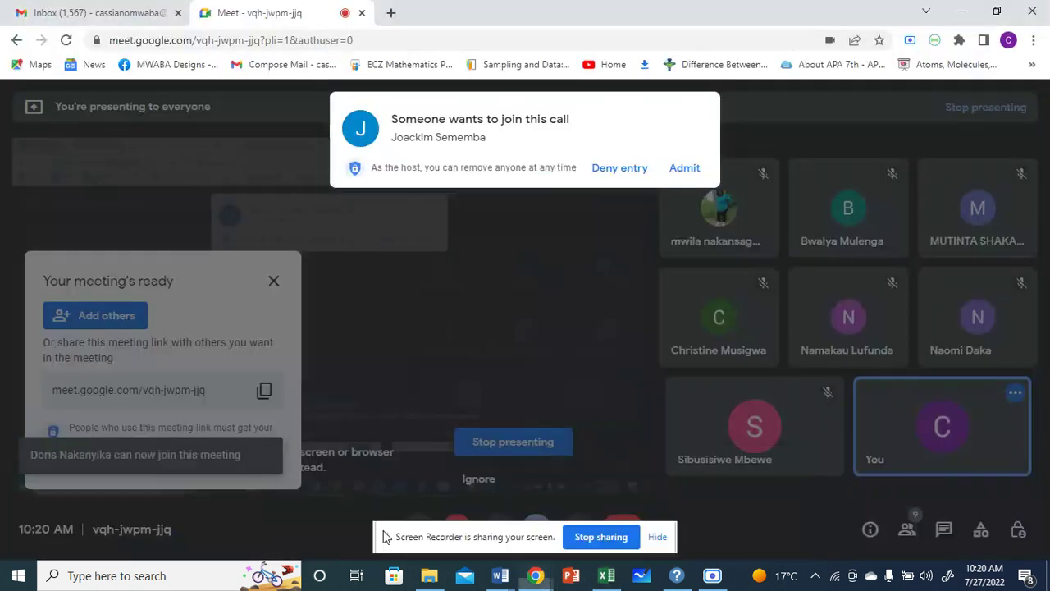
click(673, 171)
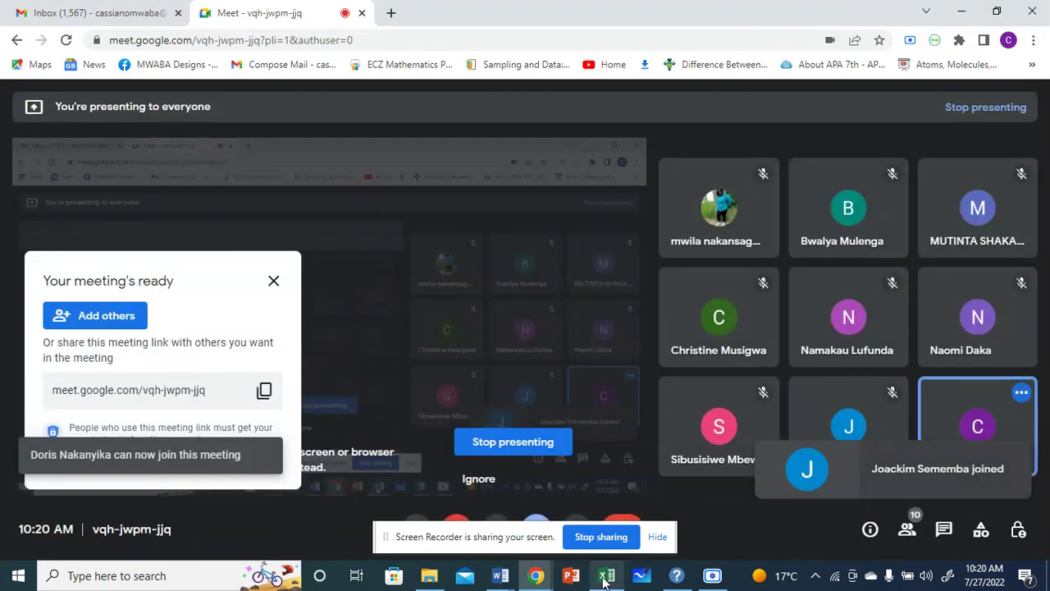
mouse_move(606, 578)
click(594, 534)
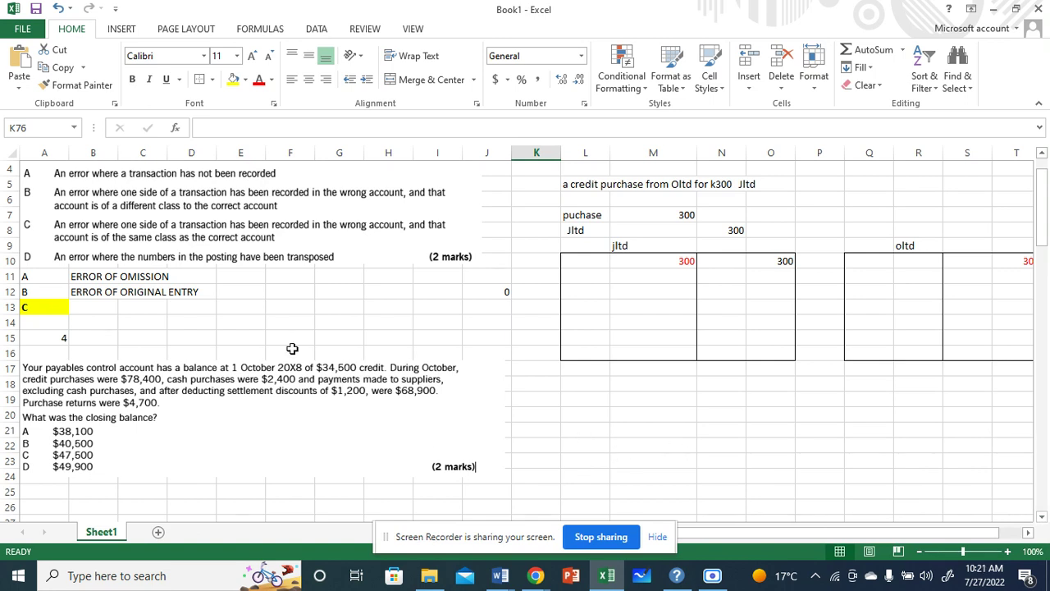
Examine question 4 on the payables control account, including its transaction amounts and closing balance options
double_click(1043, 519)
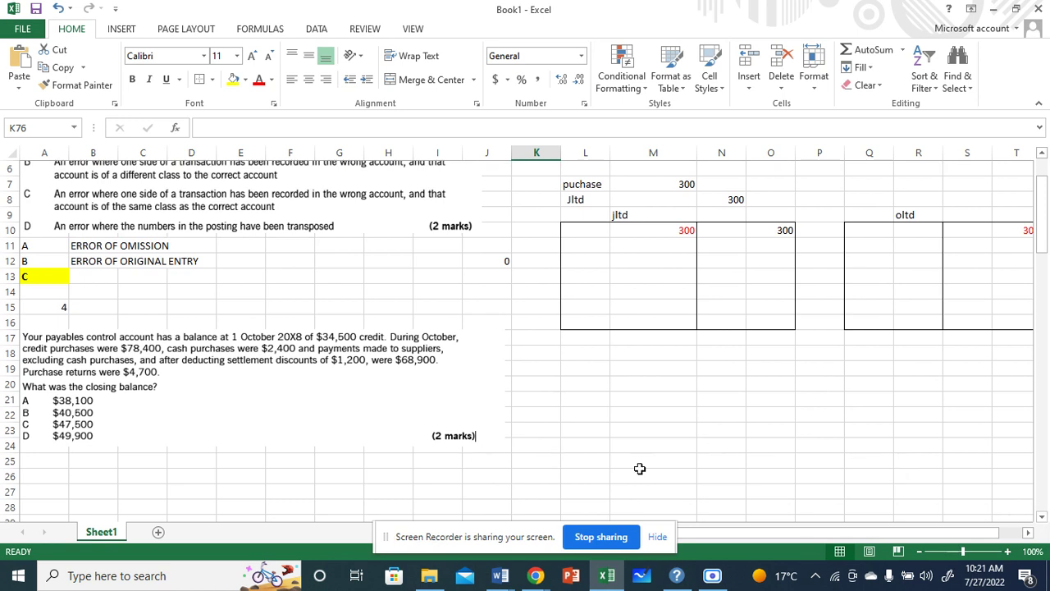
drag(963, 551, 969, 549)
drag(770, 532, 714, 533)
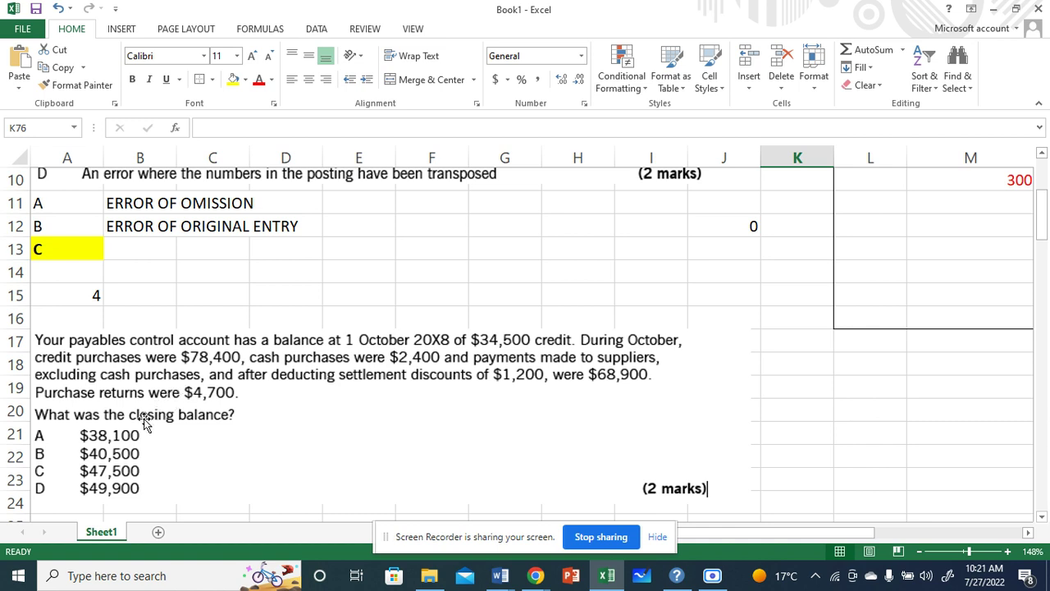
drag(969, 550, 951, 551)
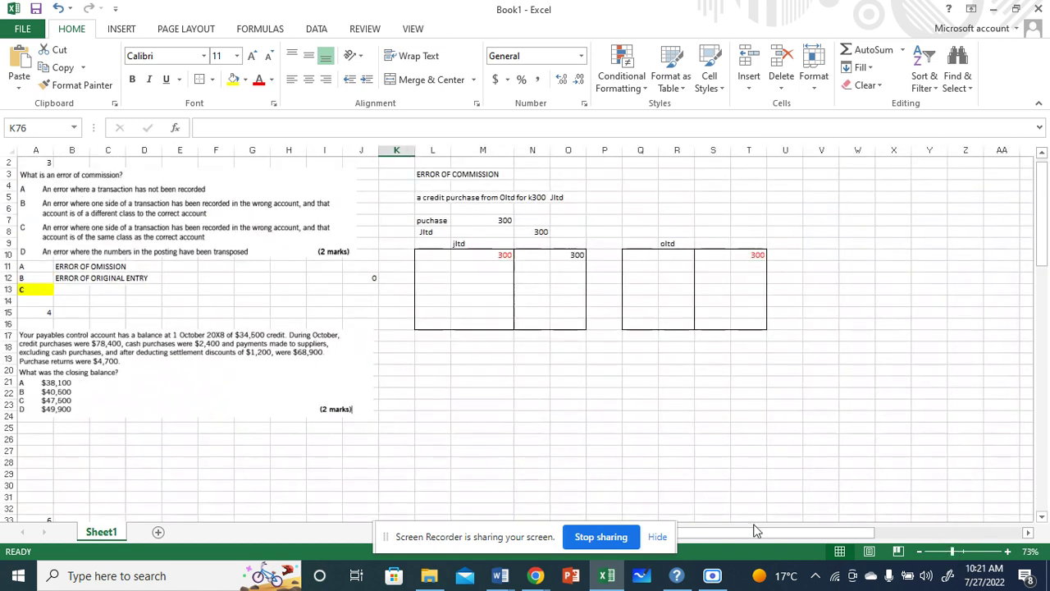
click(962, 551)
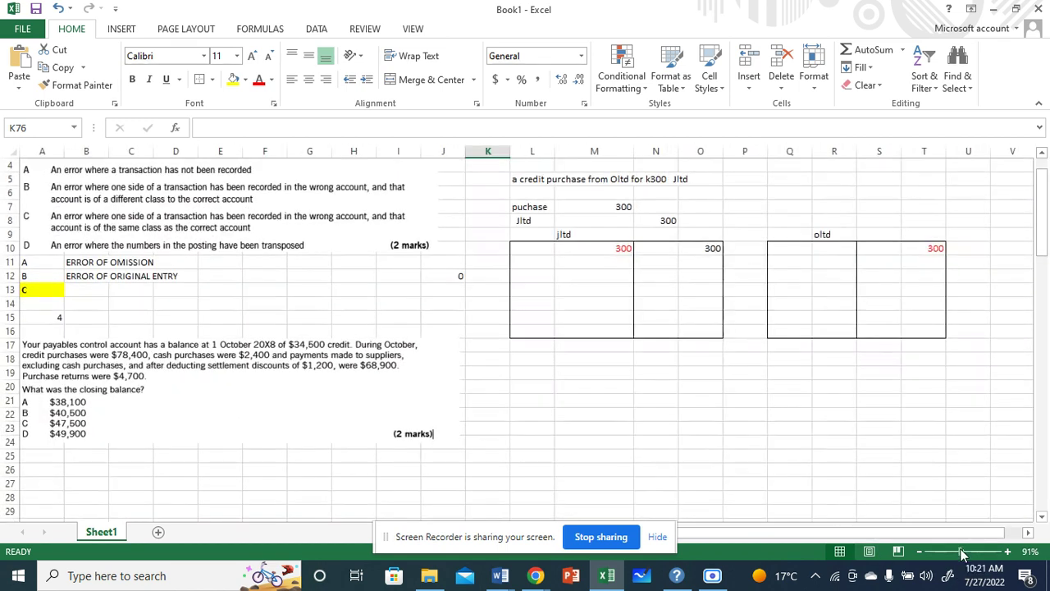
click(969, 551)
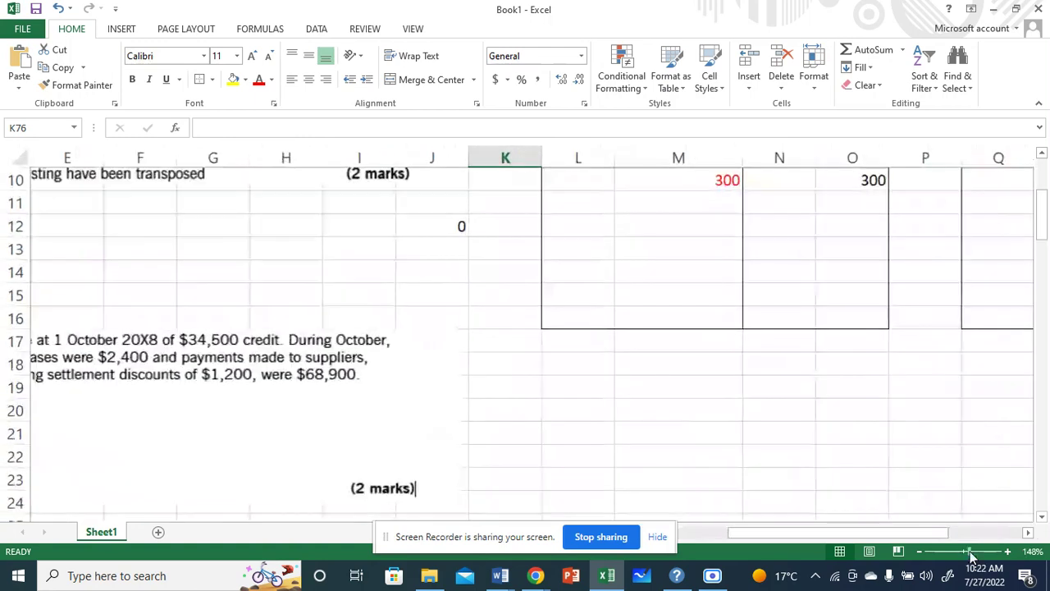
drag(848, 533, 798, 534)
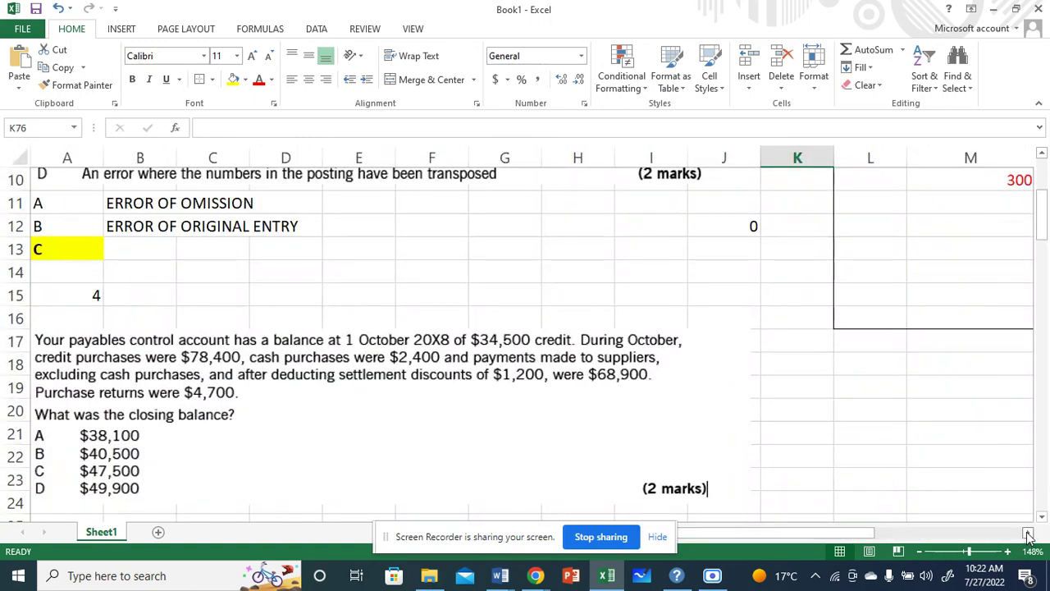
click(1027, 532)
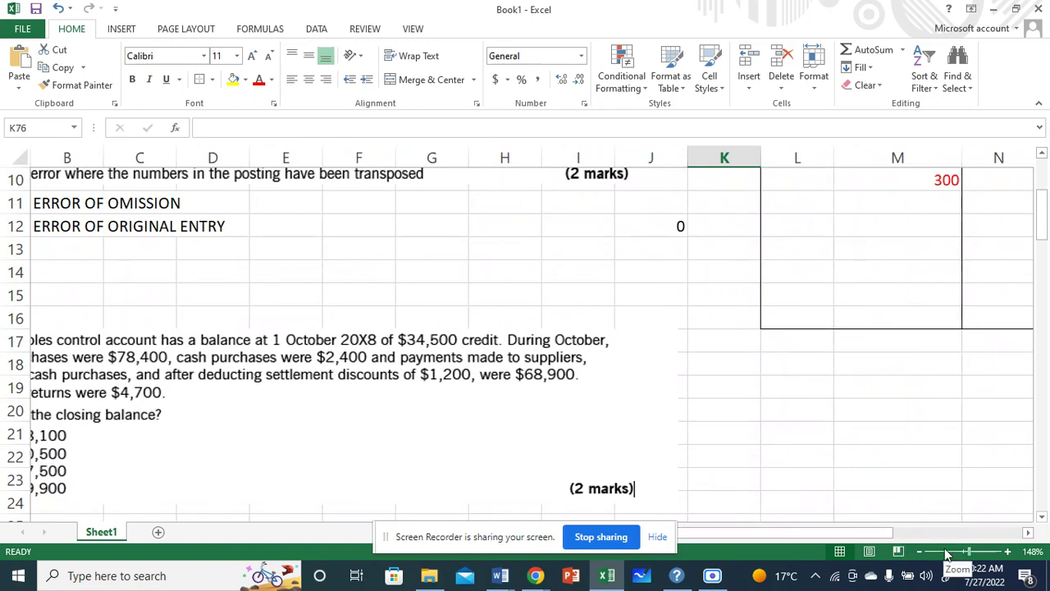
drag(968, 552, 960, 551)
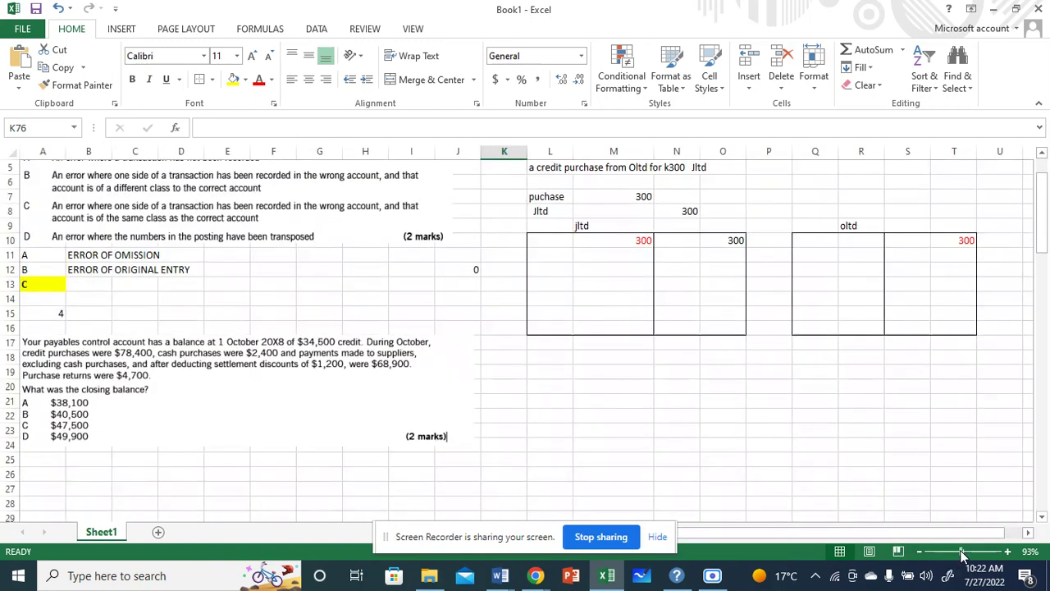
Draw a blank T-account beside question 4 by outlining cells L18:R27 and separately outlining the credit side O18:R27
drag(534, 358, 815, 499)
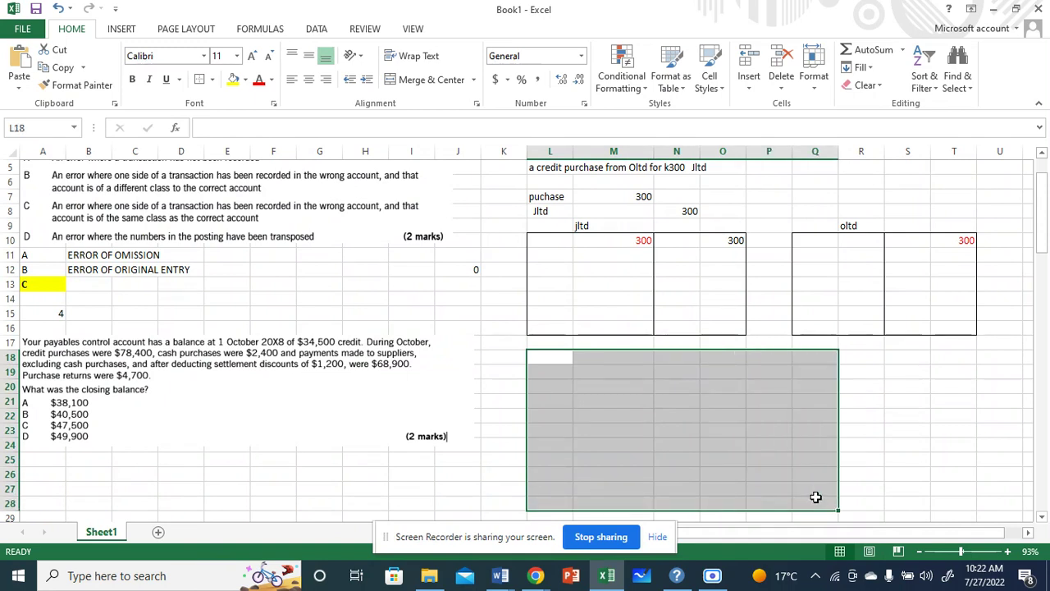
click(900, 415)
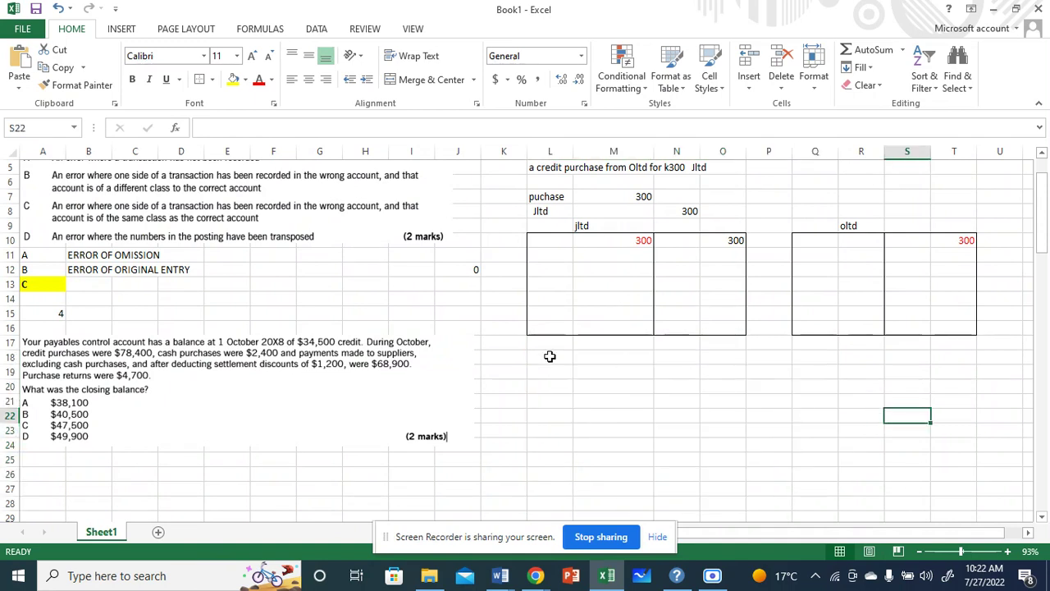
mouse_move(537, 354)
mouse_down()
mouse_move(846, 466)
mouse_move(848, 487)
mouse_up()
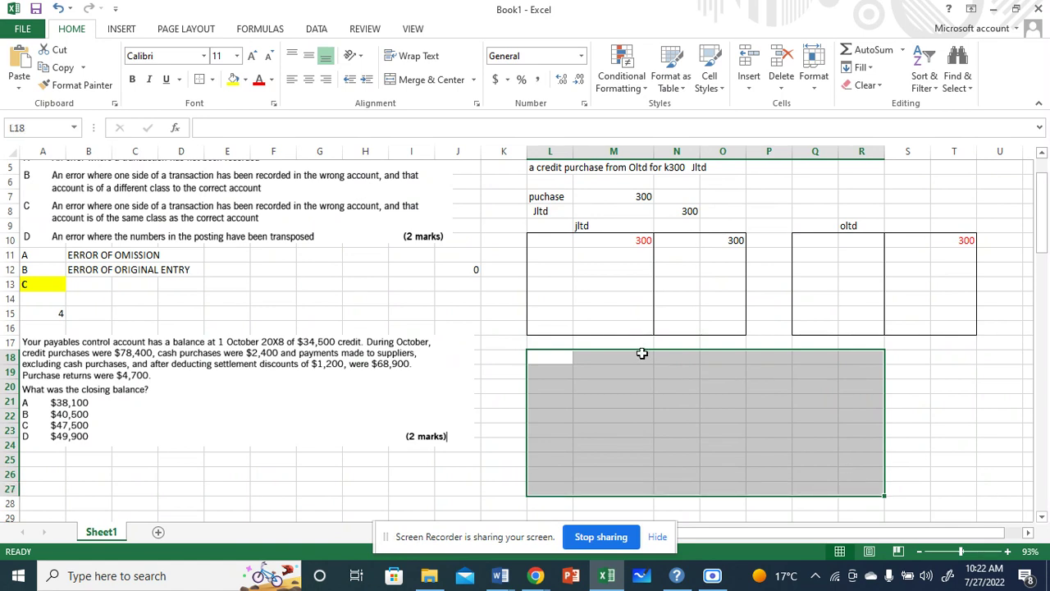
click(200, 85)
click(901, 371)
drag(712, 359, 850, 492)
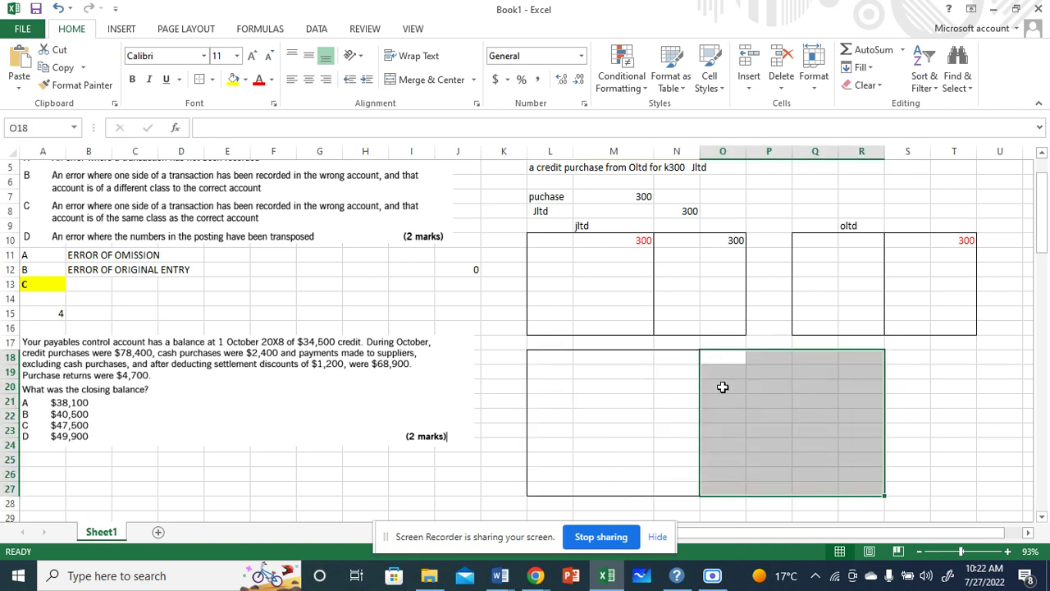
click(201, 85)
Title the new T-account "PAYABLES CONTROL ACCOUNT" in cell N17
click(673, 339)
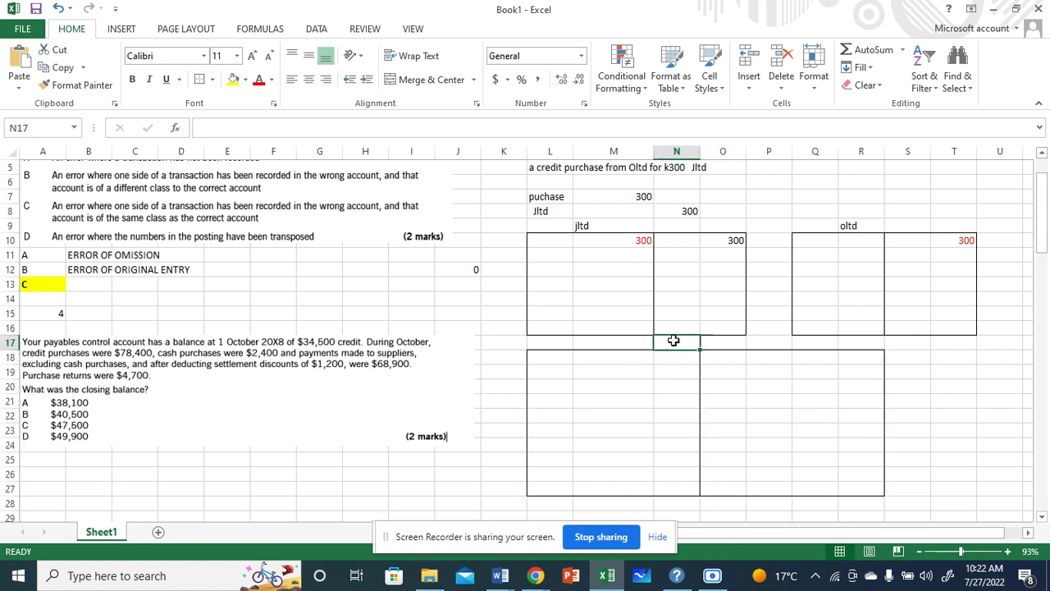
text(PAY)
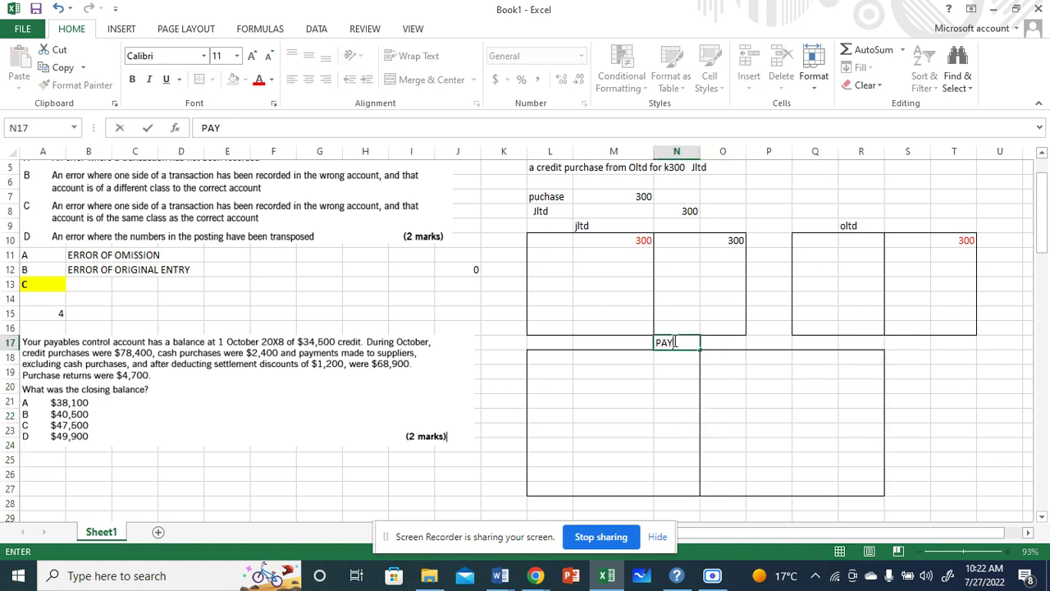
text(ABLES CONTROL ACCOUNT)
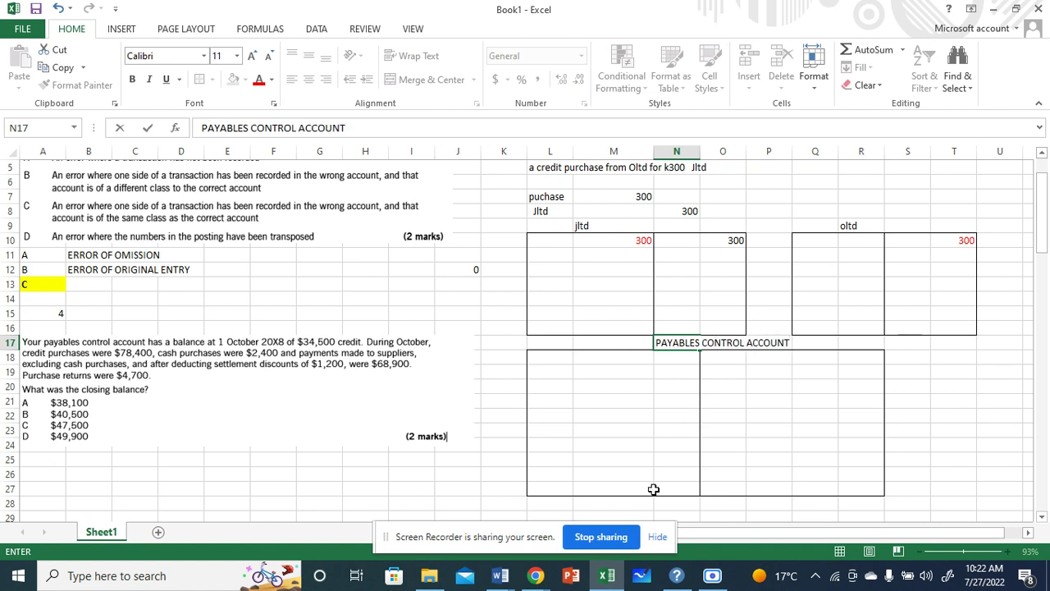
Switch to the Google Meet call in Chrome, admit the person waiting to join, and return to the Excel workbook, dismissing the presenting notification
mouse_move(539, 574)
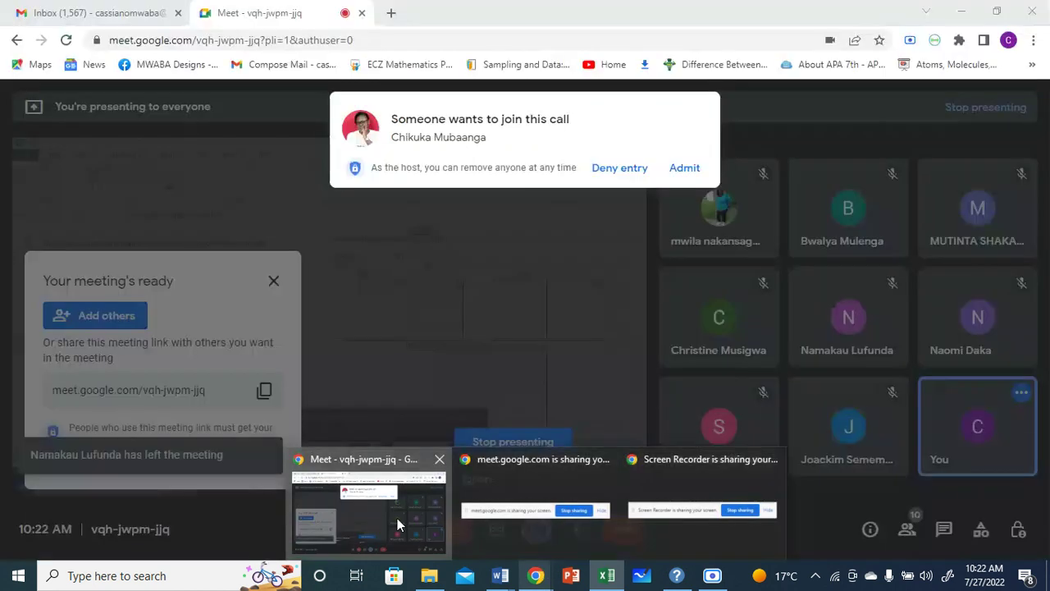
click(397, 518)
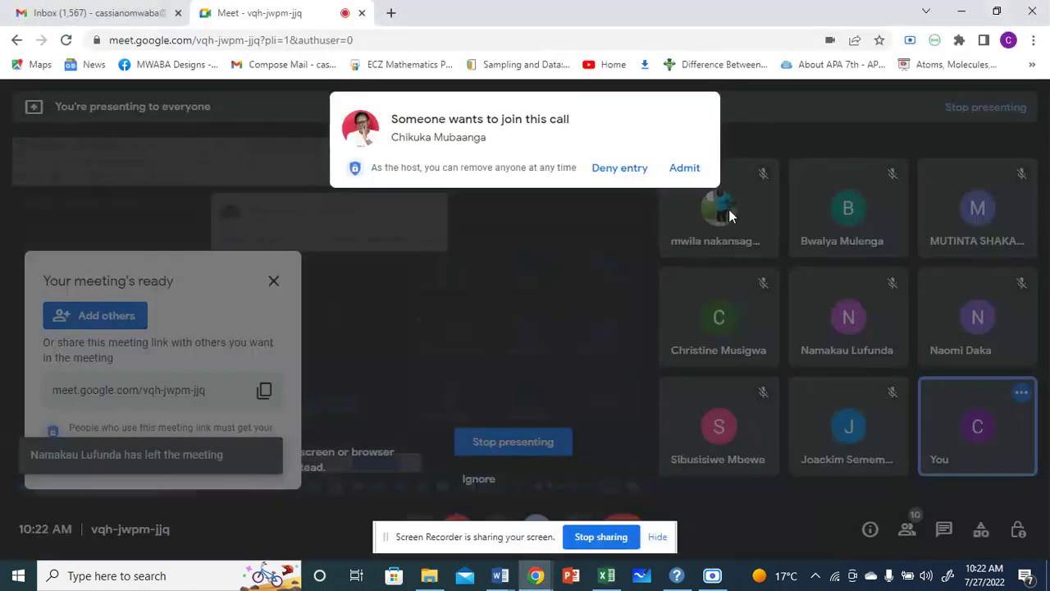
click(692, 169)
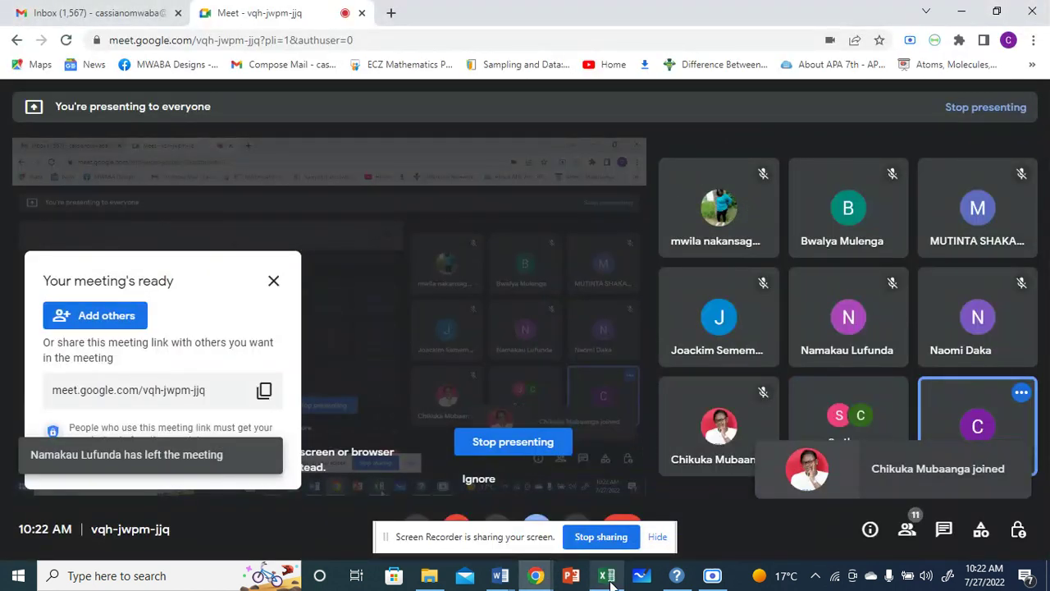
mouse_move(608, 567)
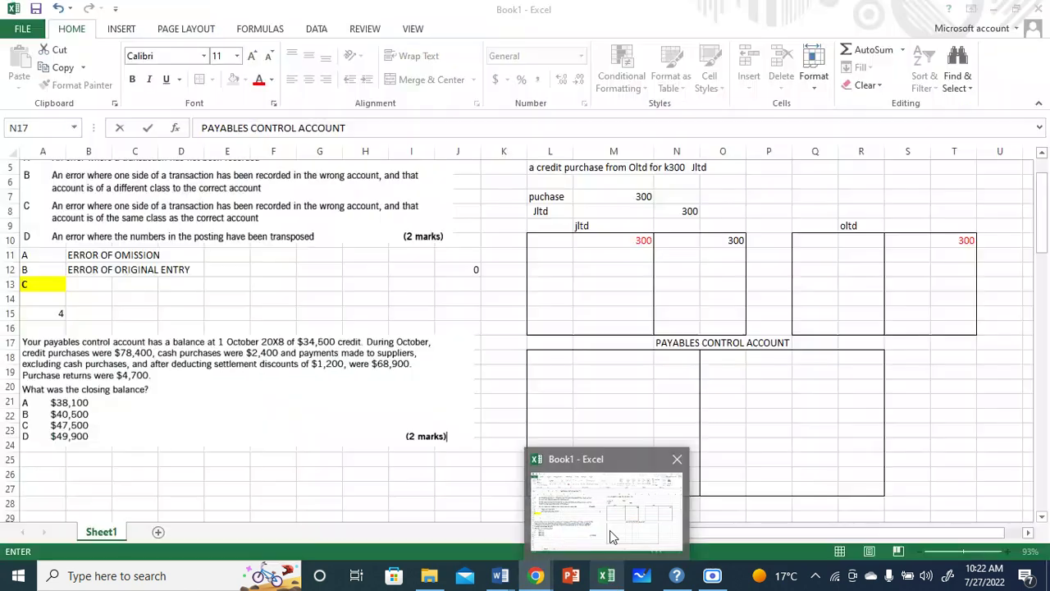
click(610, 530)
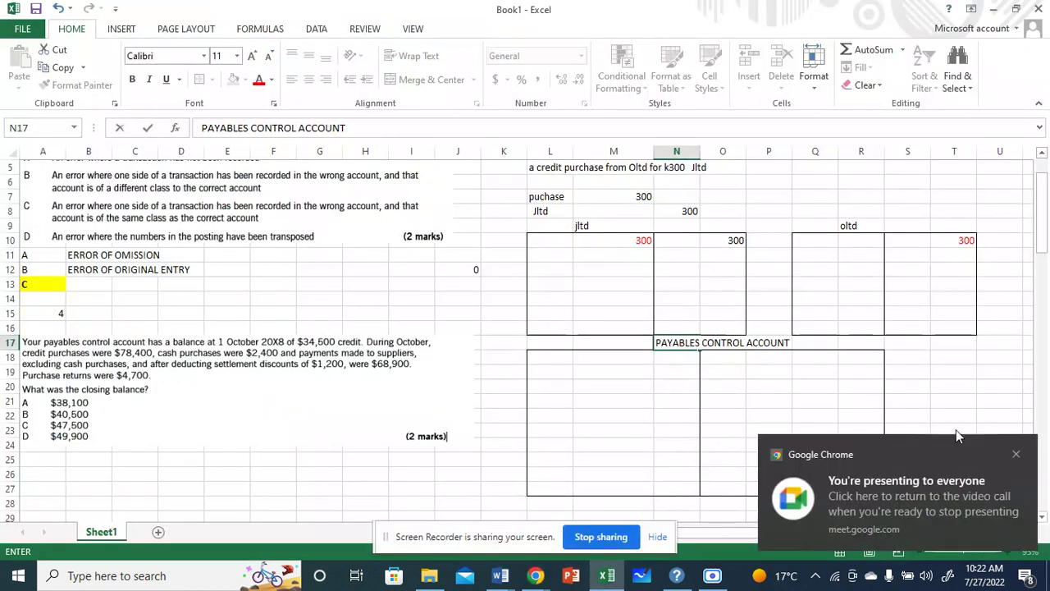
click(1015, 454)
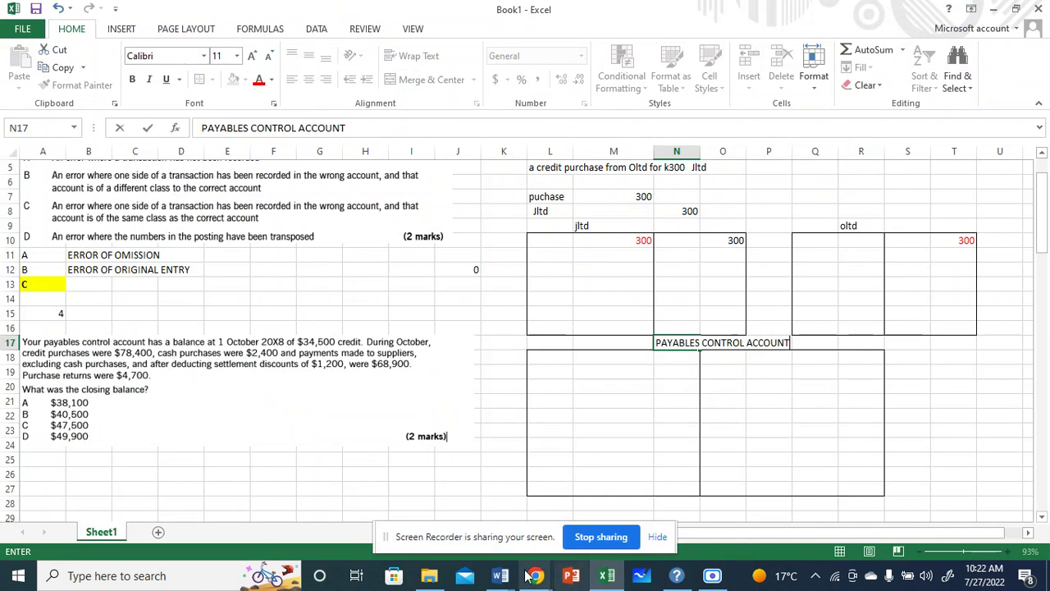
Go back to the Google Meet call to let in another waiting participant, and return to Excel with its notification closed
mouse_move(531, 576)
click(394, 523)
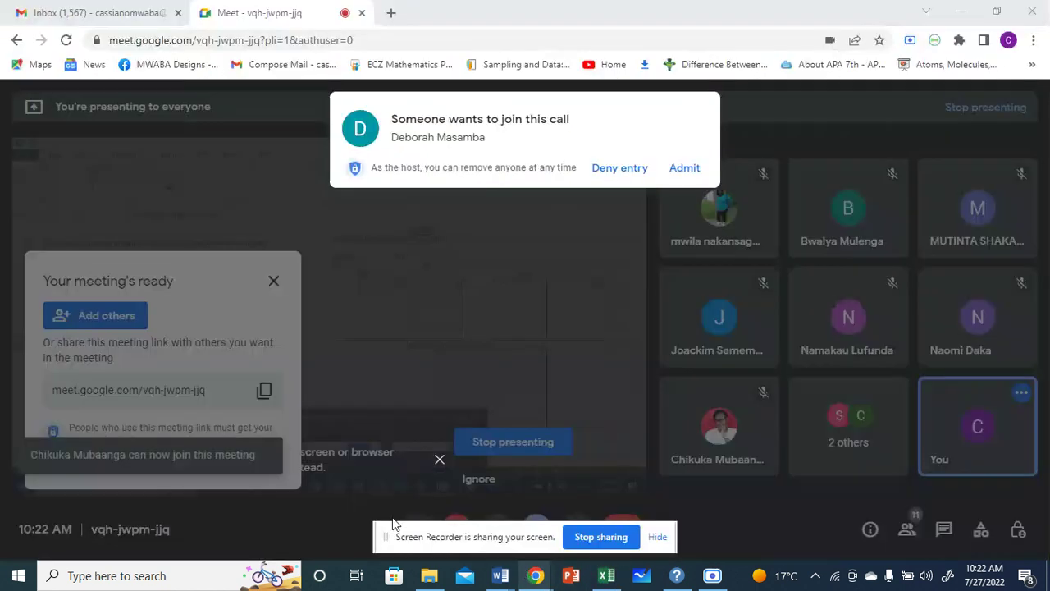
click(684, 168)
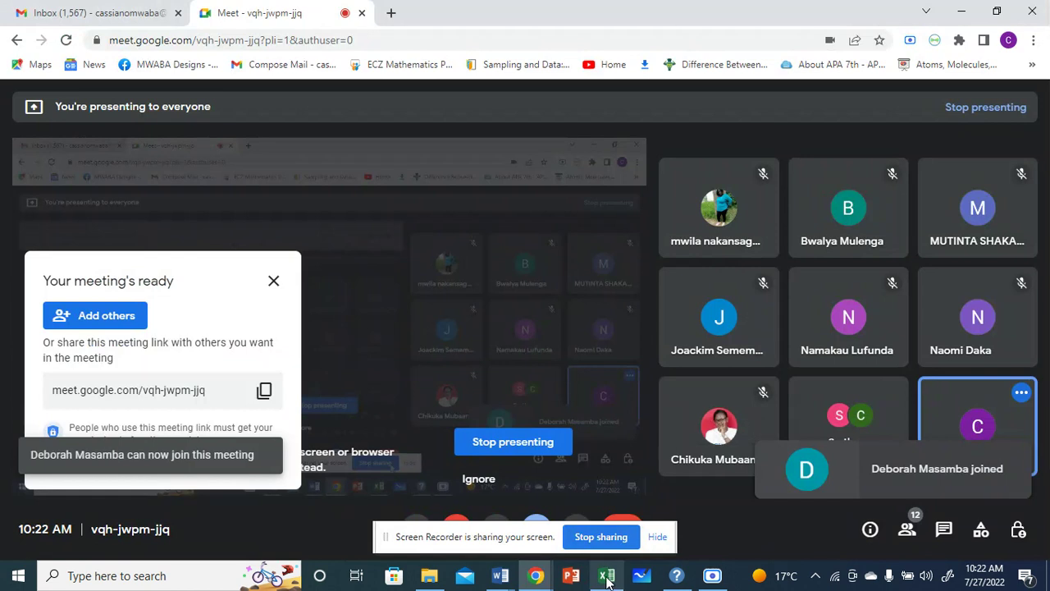
click(597, 517)
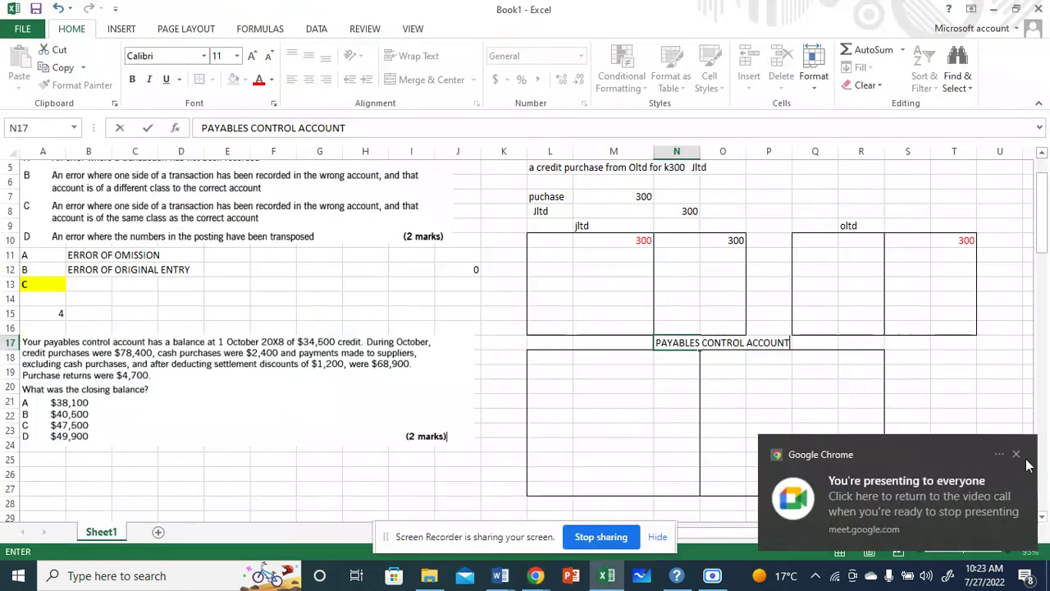
click(1017, 454)
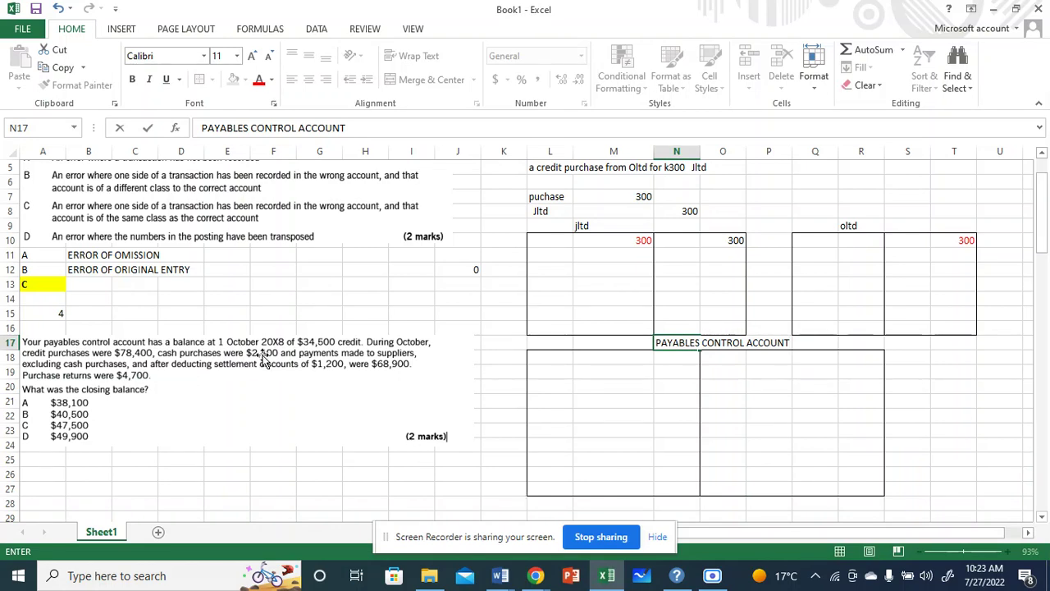
Enter the opening balance of 34,500 on the credit side of the payables control account in cell R18
click(850, 357)
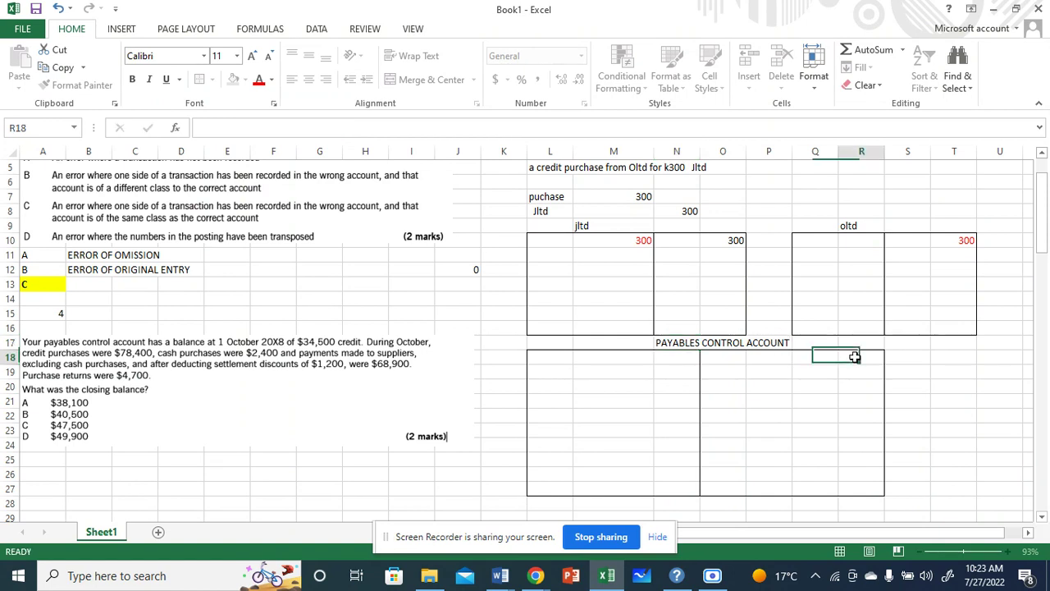
text(34,5)
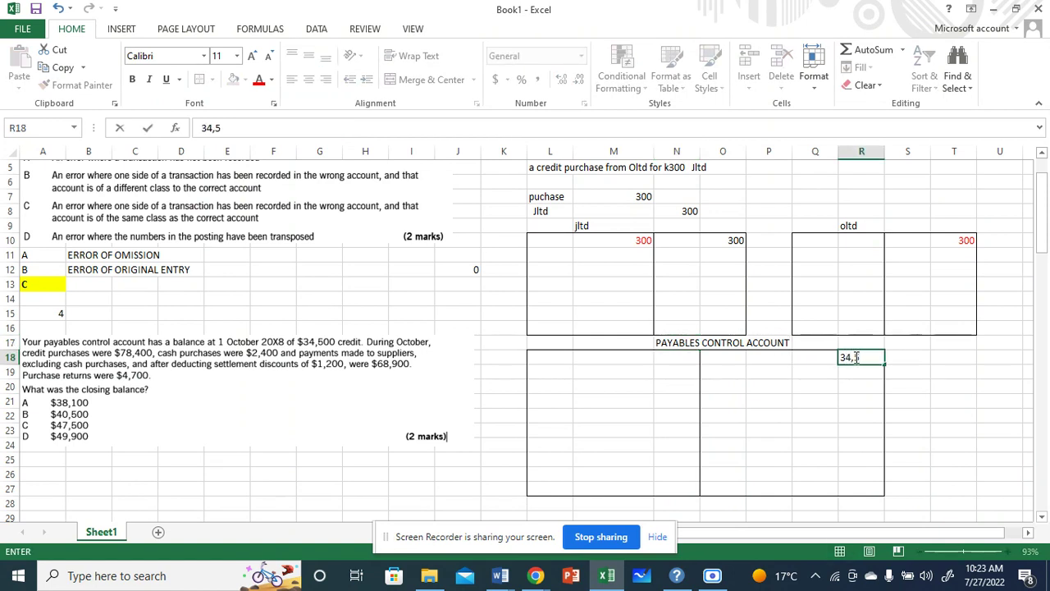
text(00)
click(943, 400)
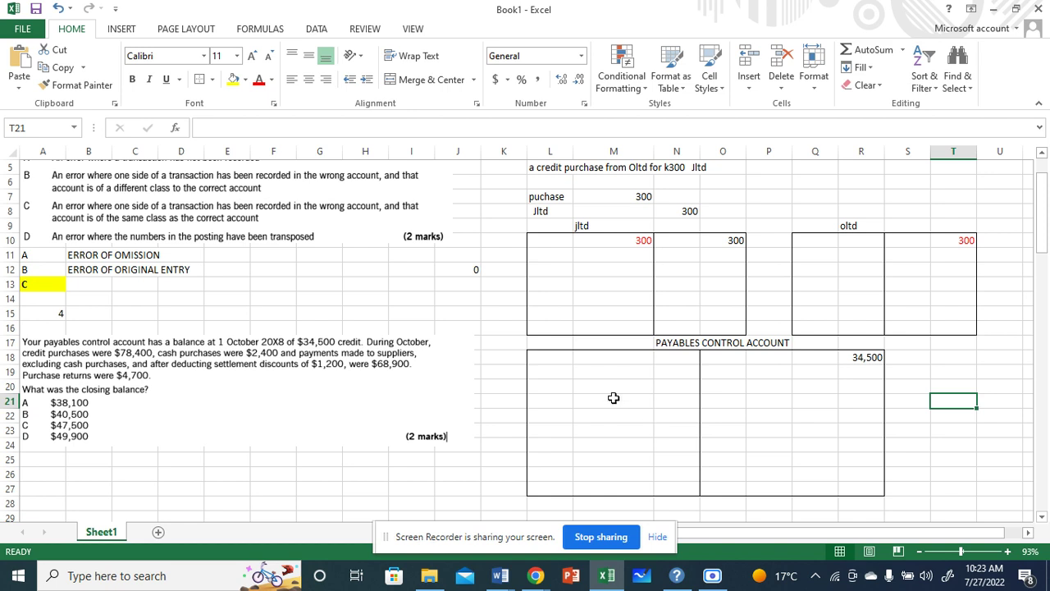
Record "Credit purchases" in cell O19 with the amount 78,400 in R19 on the credit side of the payables control account
click(678, 342)
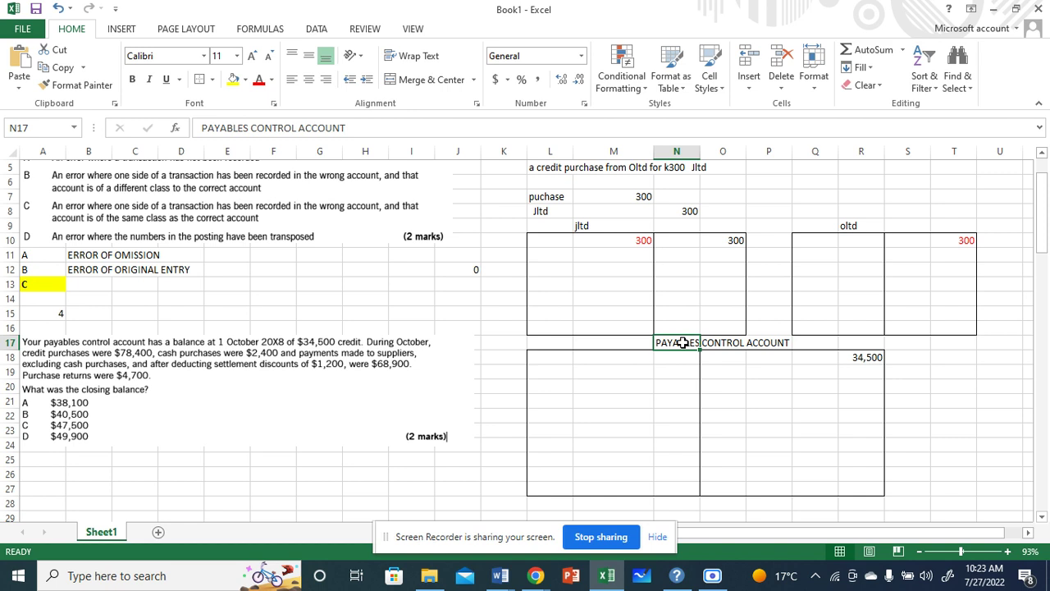
click(859, 377)
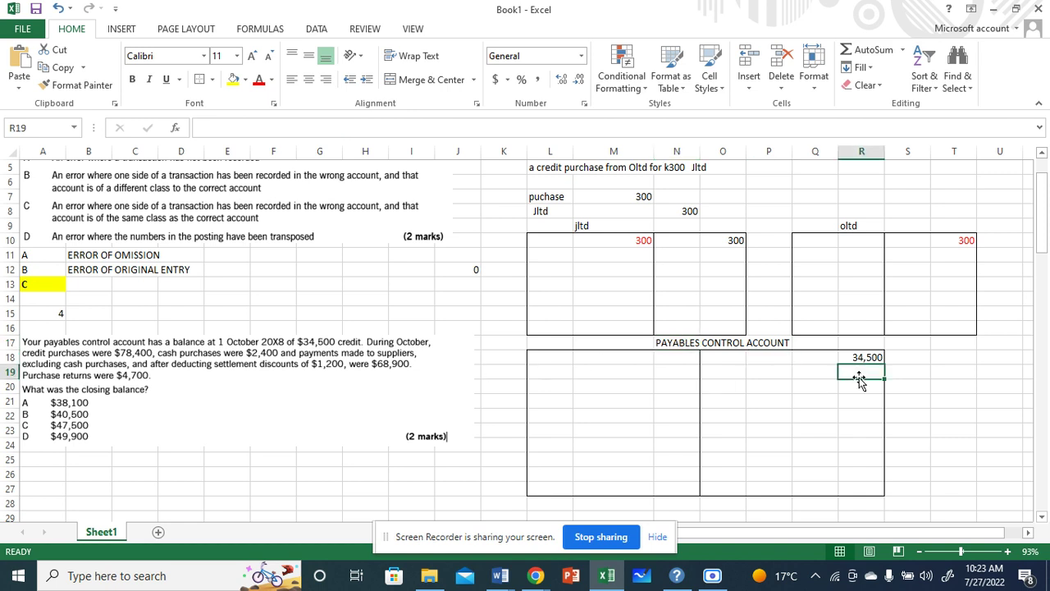
click(719, 379)
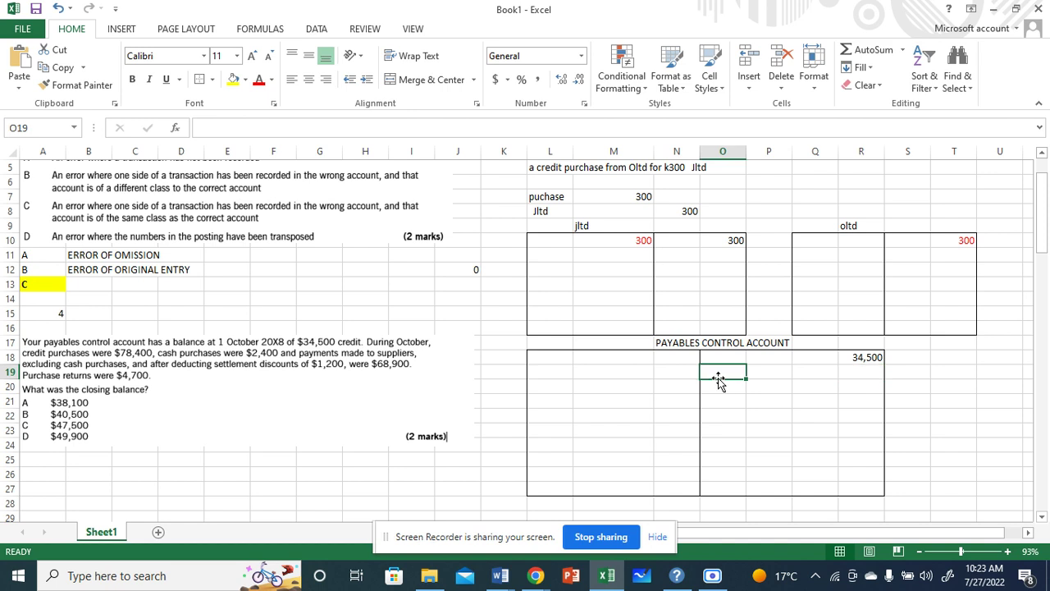
text(Credit purchases)
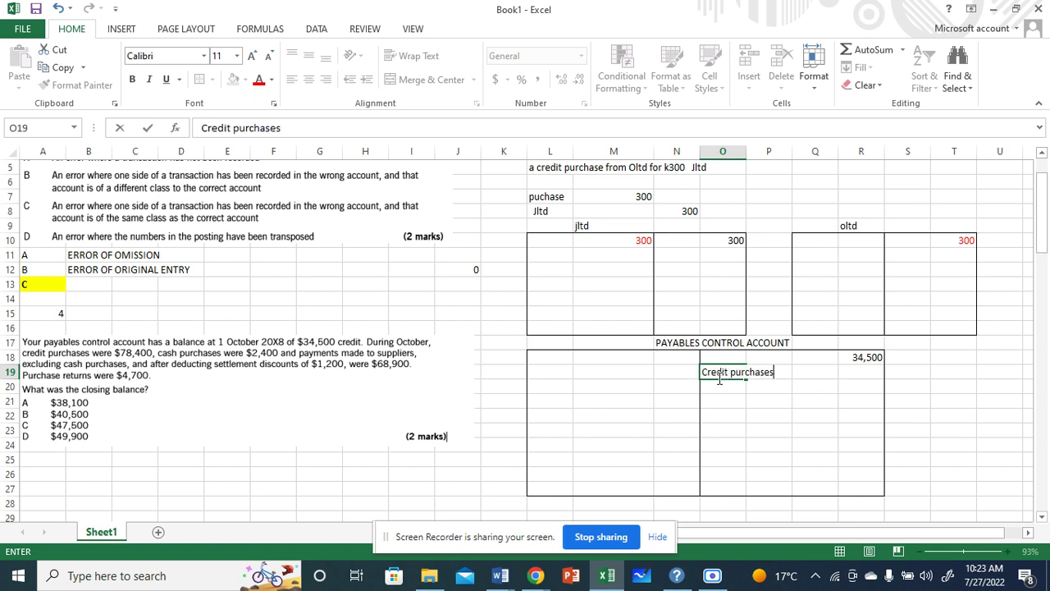
click(860, 371)
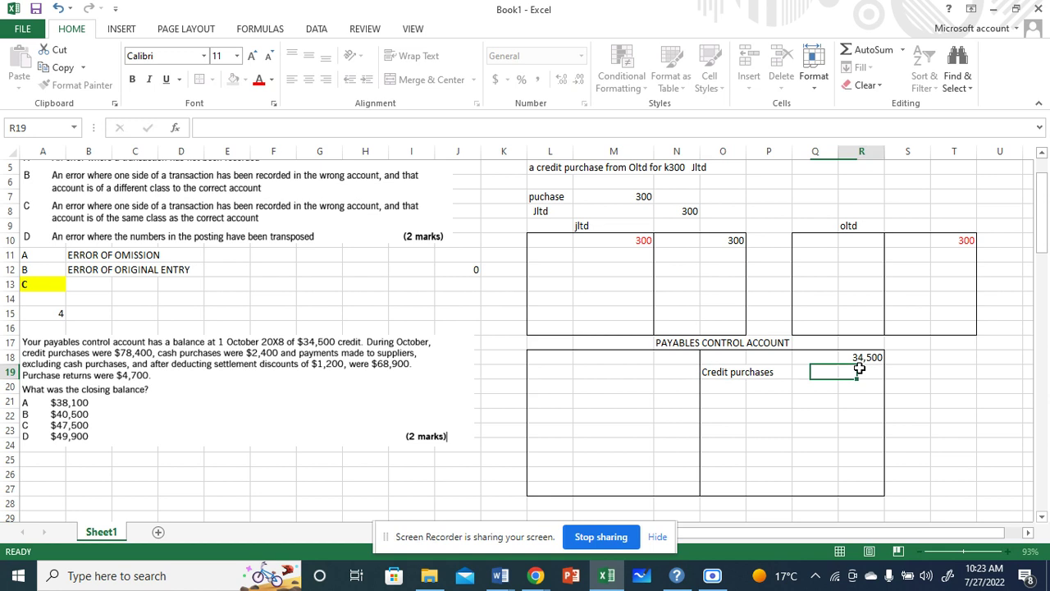
text(78)
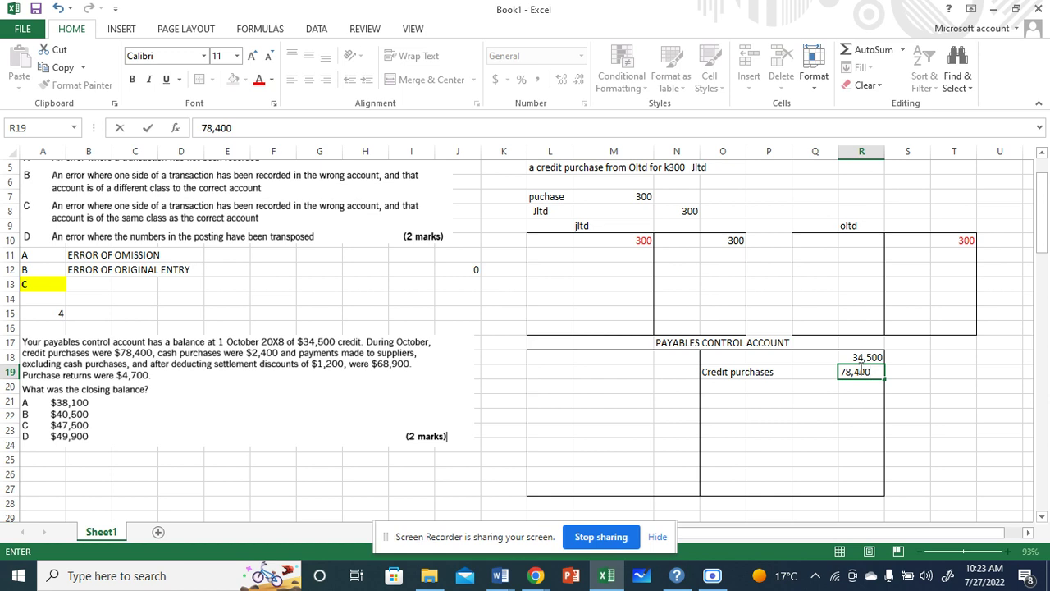
text(,400)
click(430, 346)
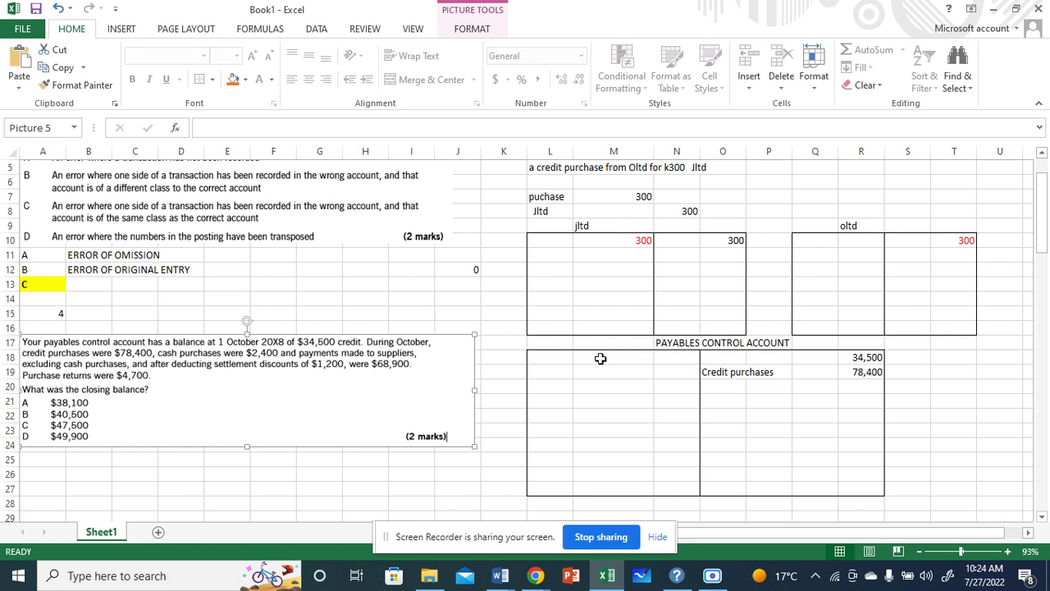
Record the settlement discount on the debit side, with the label "settelement" in cell L18 and 1,200 in N18
click(551, 358)
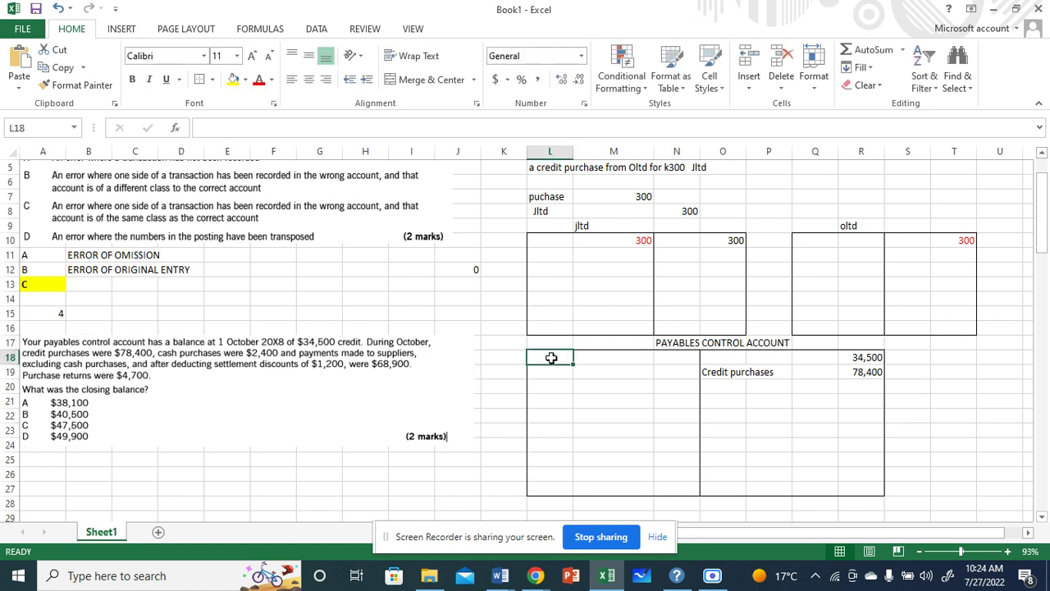
text(settelements)
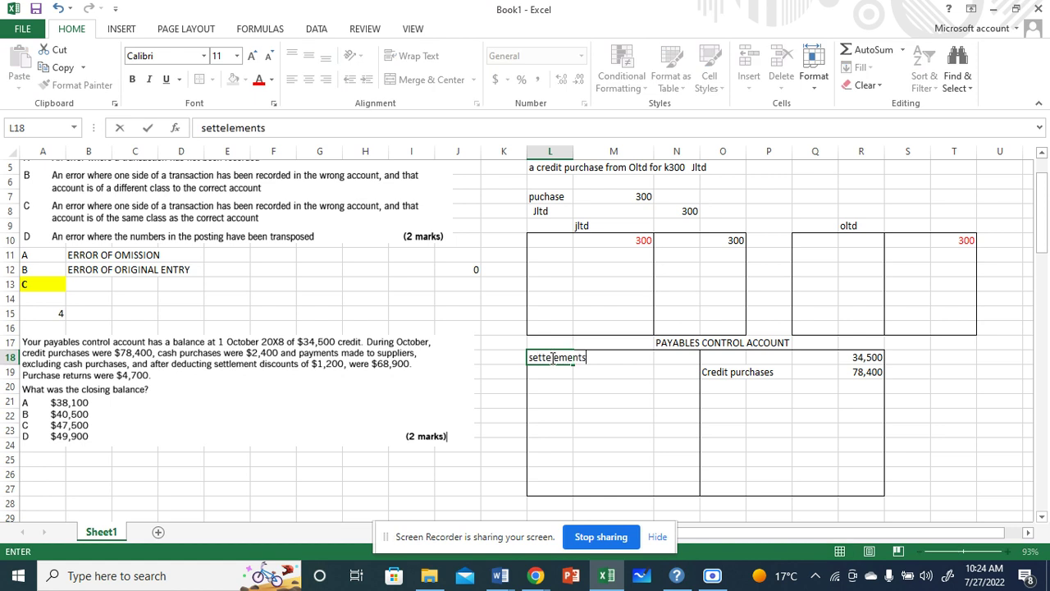
key(BackSpace)
click(687, 363)
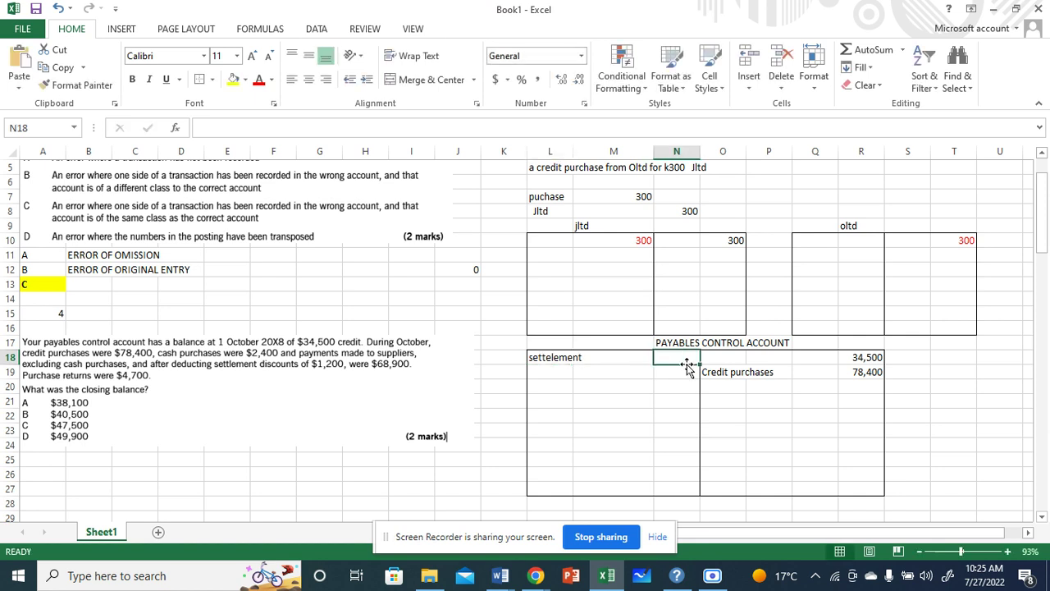
key(ctrl+Down)
text(1200)
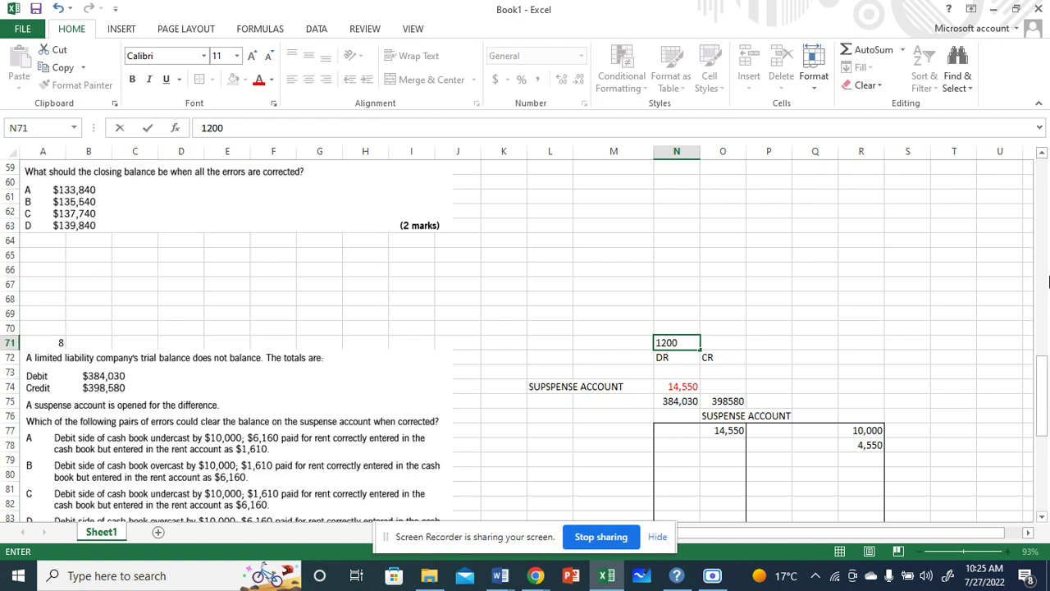
scroll(1048, 281, up, 8)
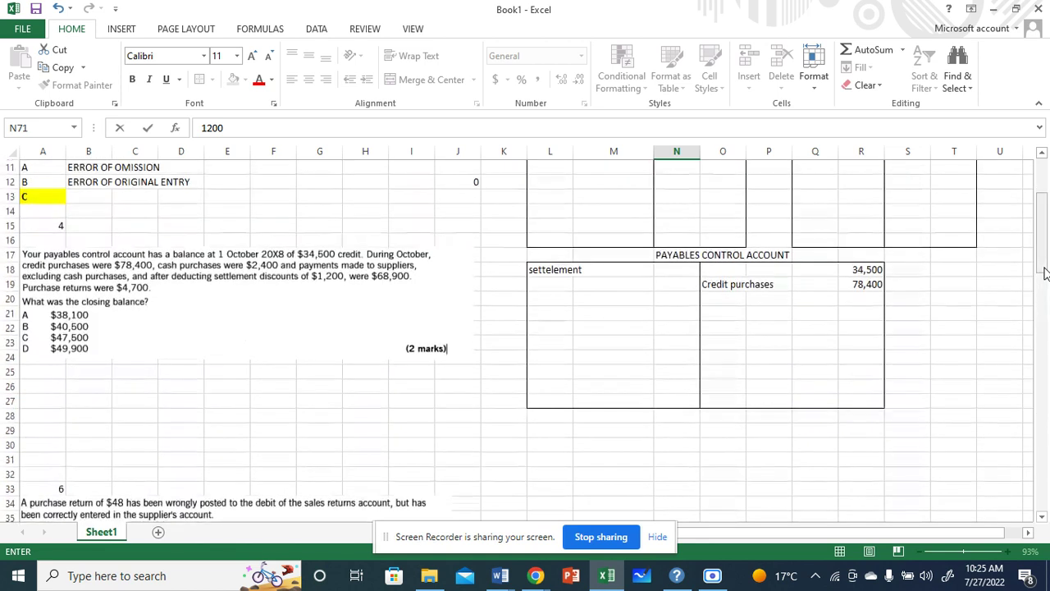
click(659, 272)
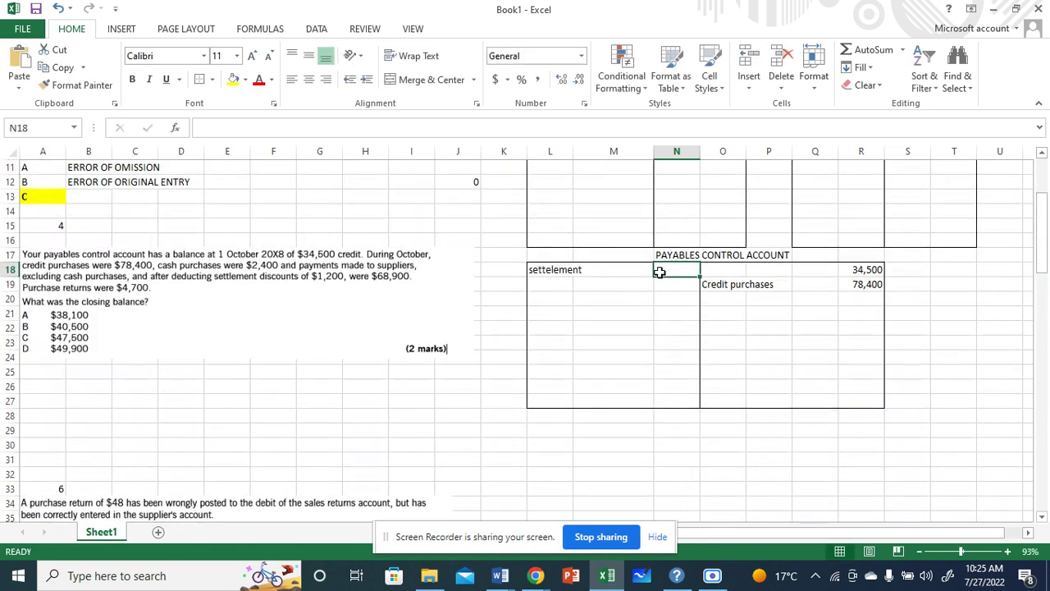
text(1,2)
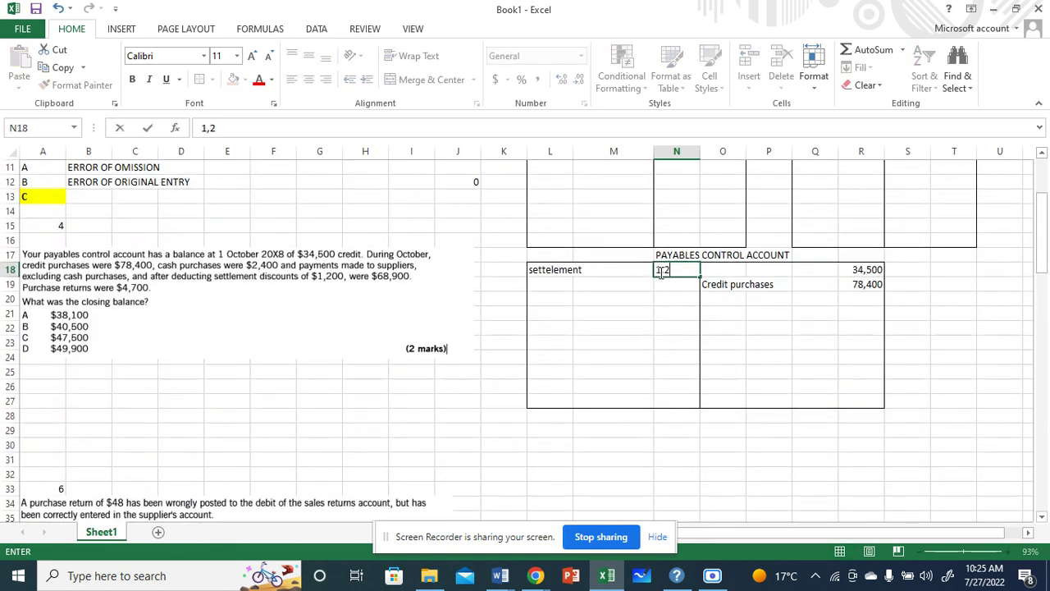
text(00)
click(361, 276)
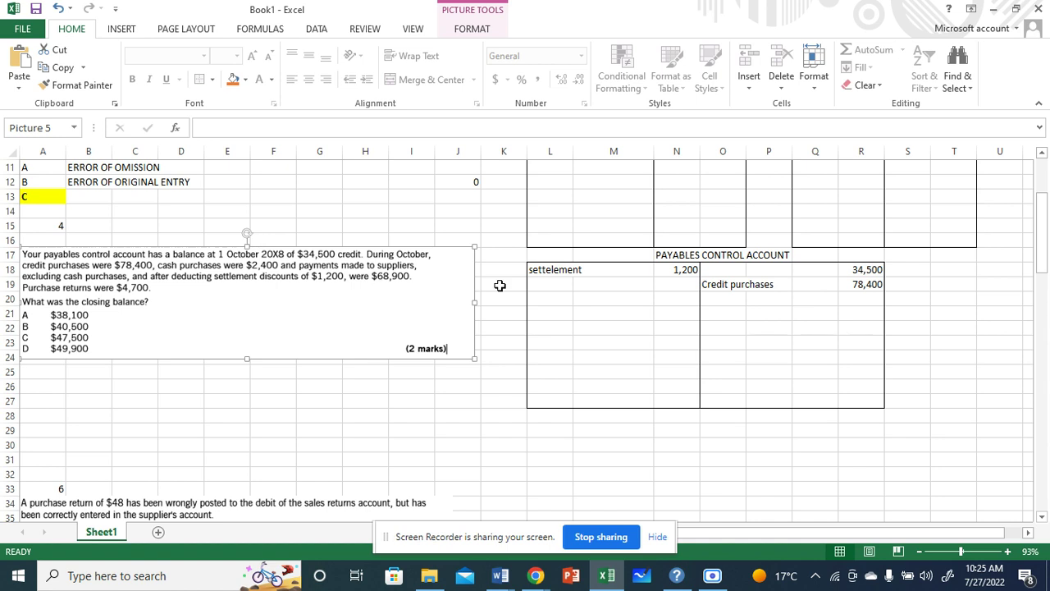
Record "payments to suppliers" in cell L19 with the amount 68,900 in N19 on the debit side
click(547, 294)
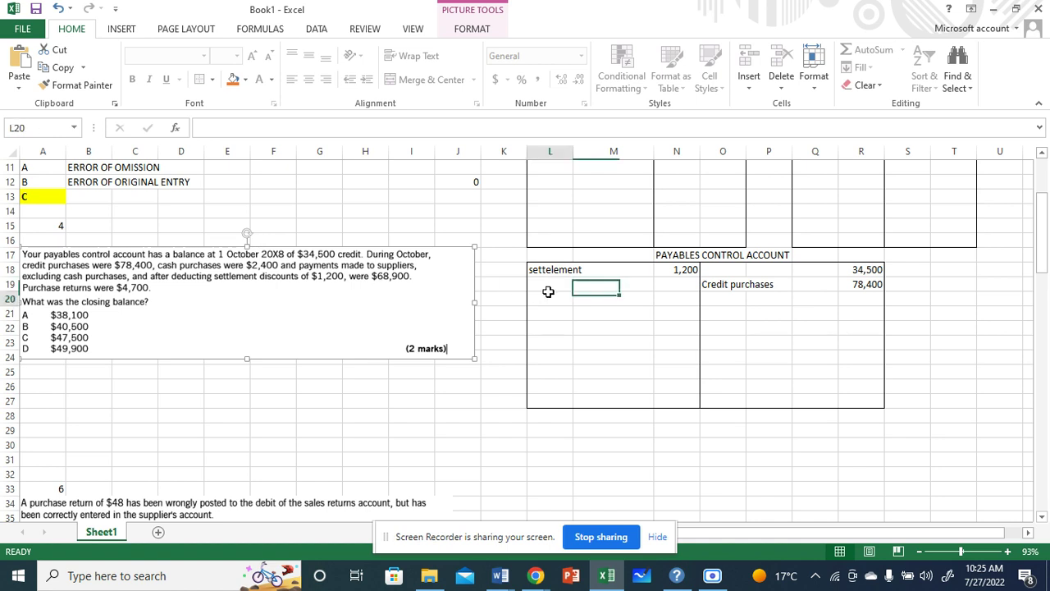
click(545, 285)
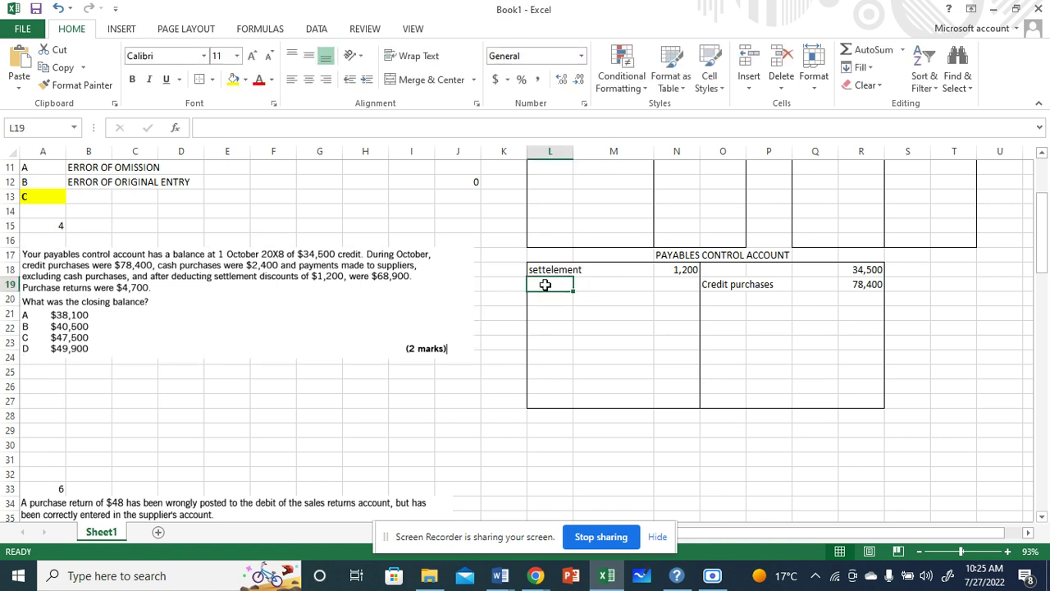
text(pa)
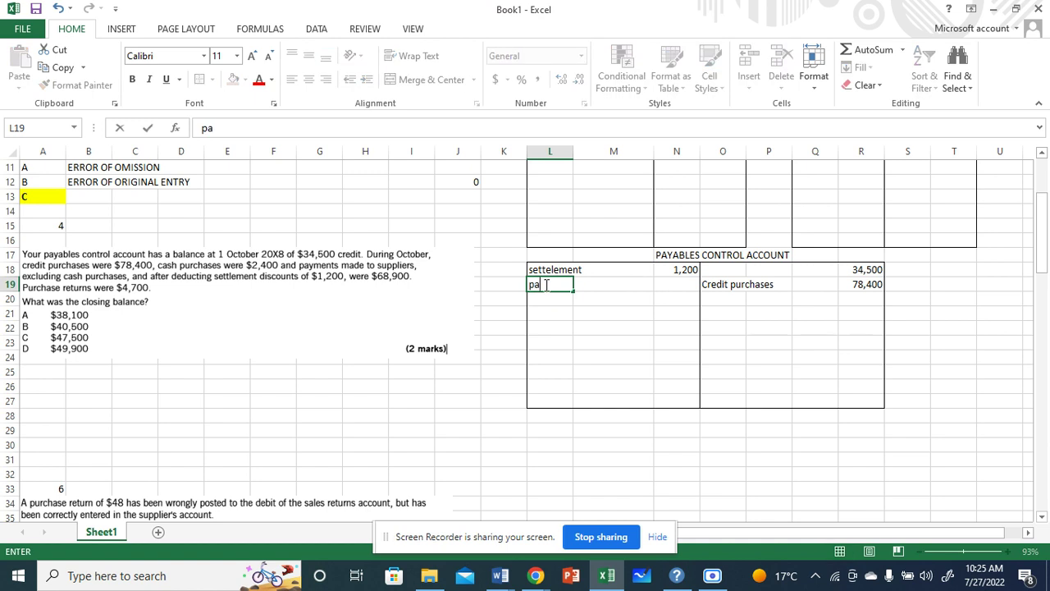
text(yments to suppliers)
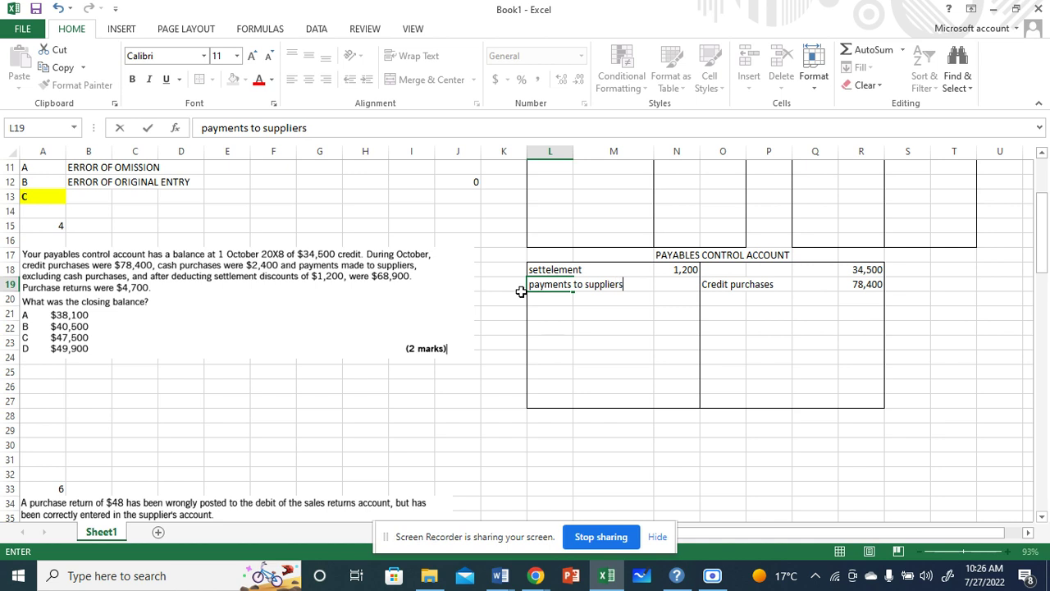
click(664, 281)
text(6)
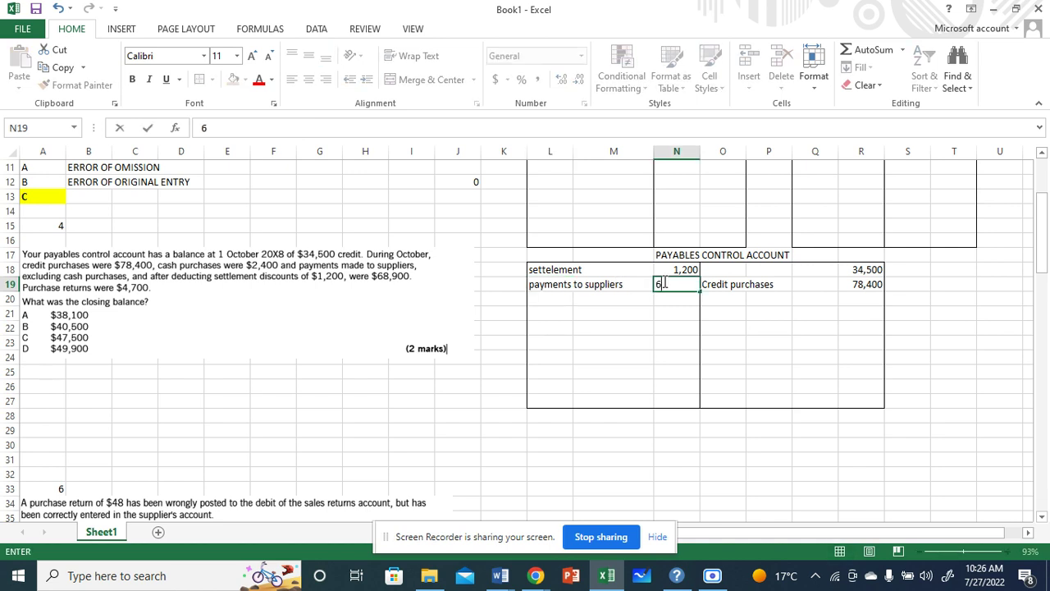
text(8,900)
click(607, 398)
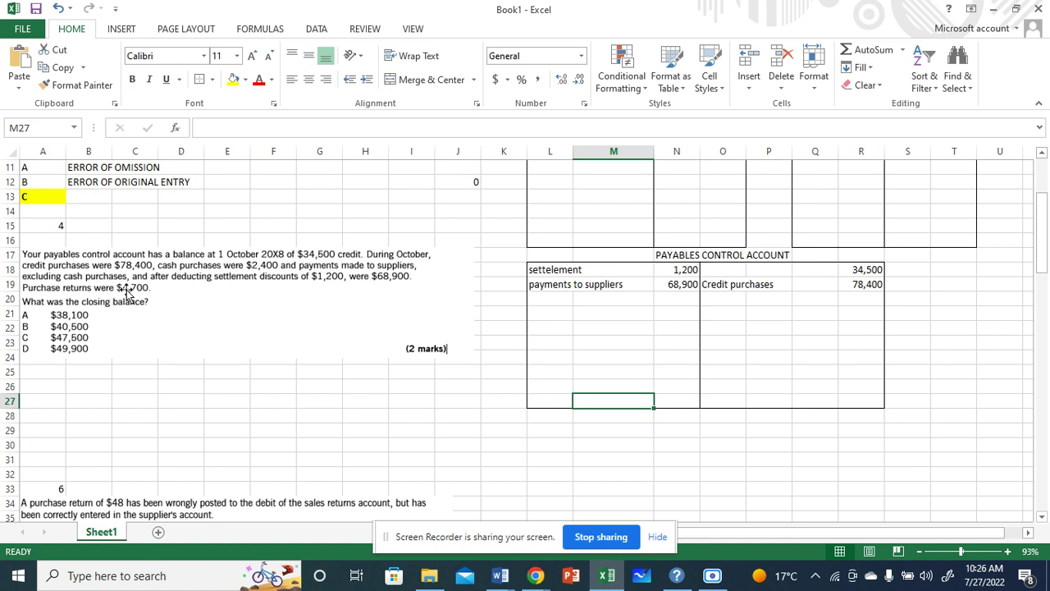
Add the label "Purchase returns" in cell L20 on the debit side of the payables control account
click(543, 303)
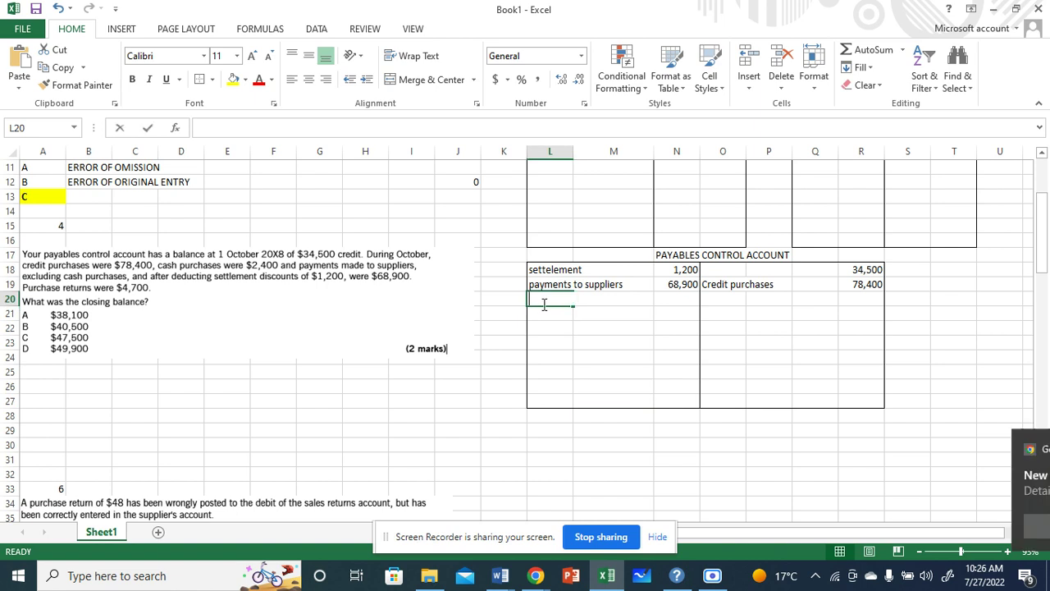
text(Purch)
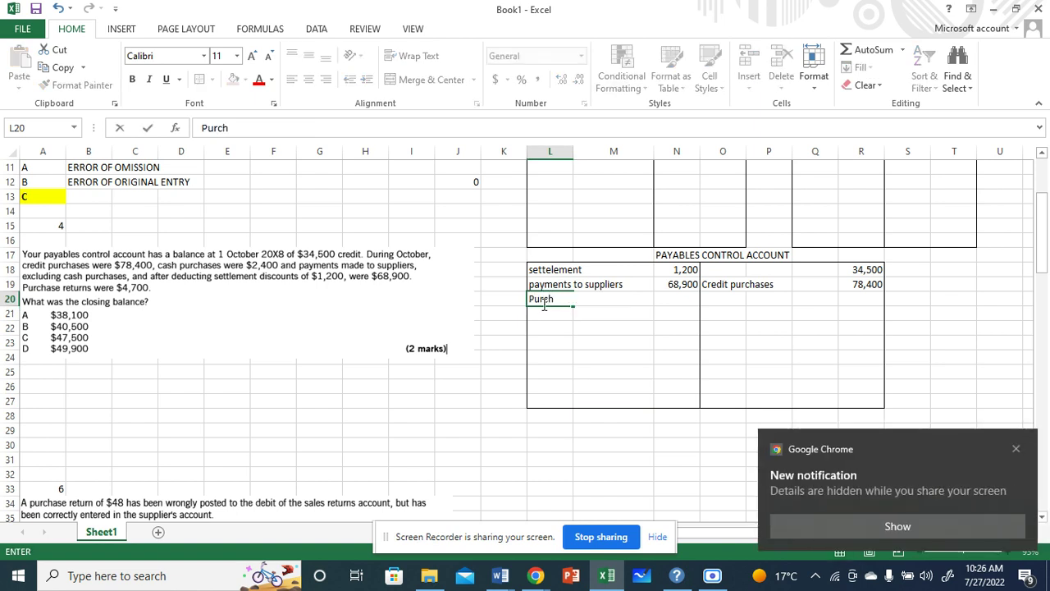
text(ase ter)
key(BackSpace)
key(BackSpace)
key(BackSpace)
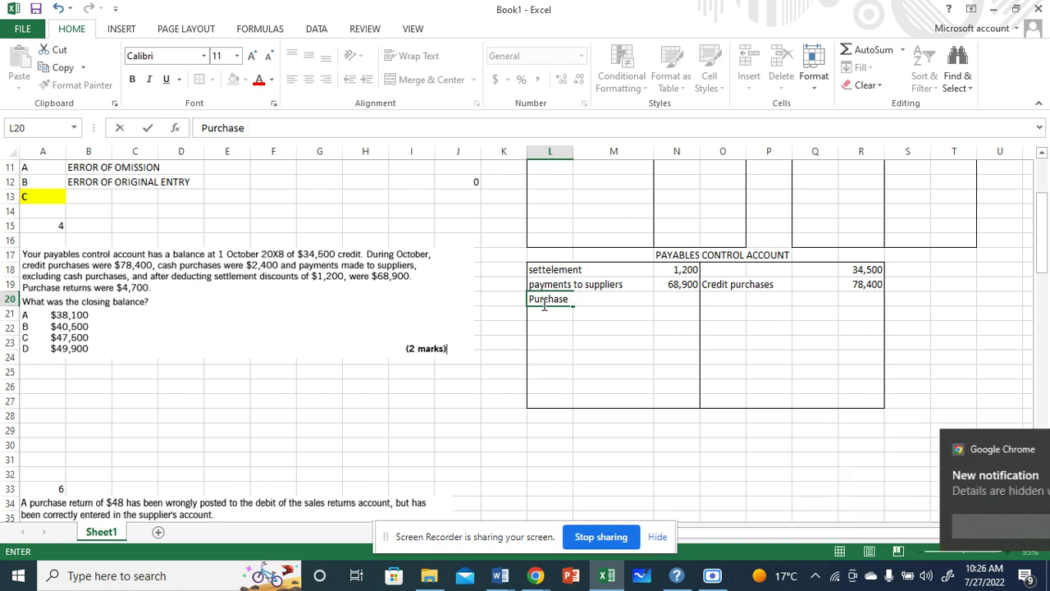
text(e)
key(BackSpace)
text(ter)
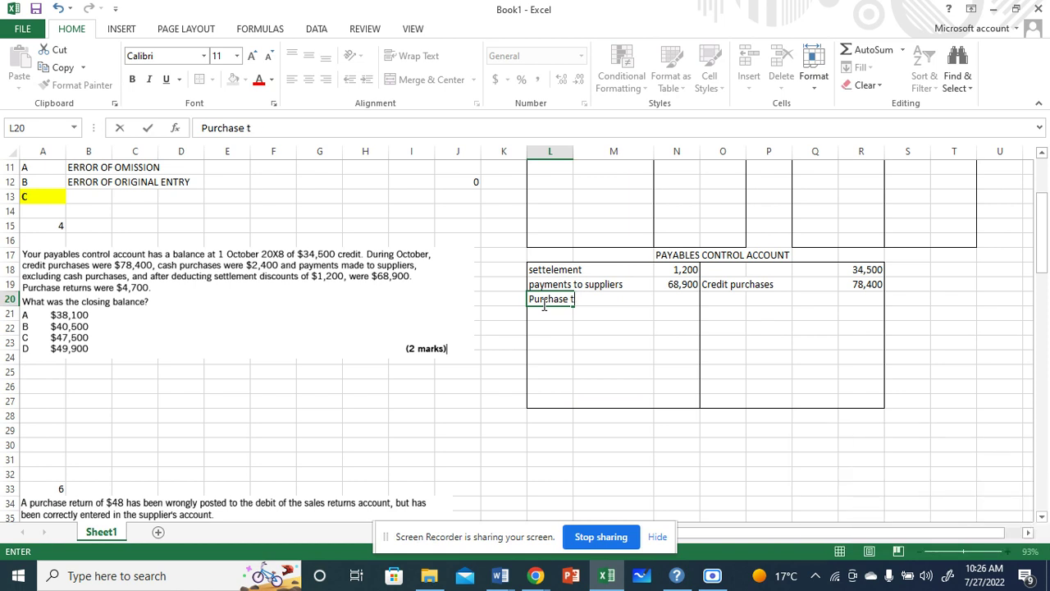
key(BackSpace)
key(BackSpace)
key(BackSpace)
text(returns)
Enter the purchase returns amount of 4,700 in cell N20 on the debit side
click(667, 298)
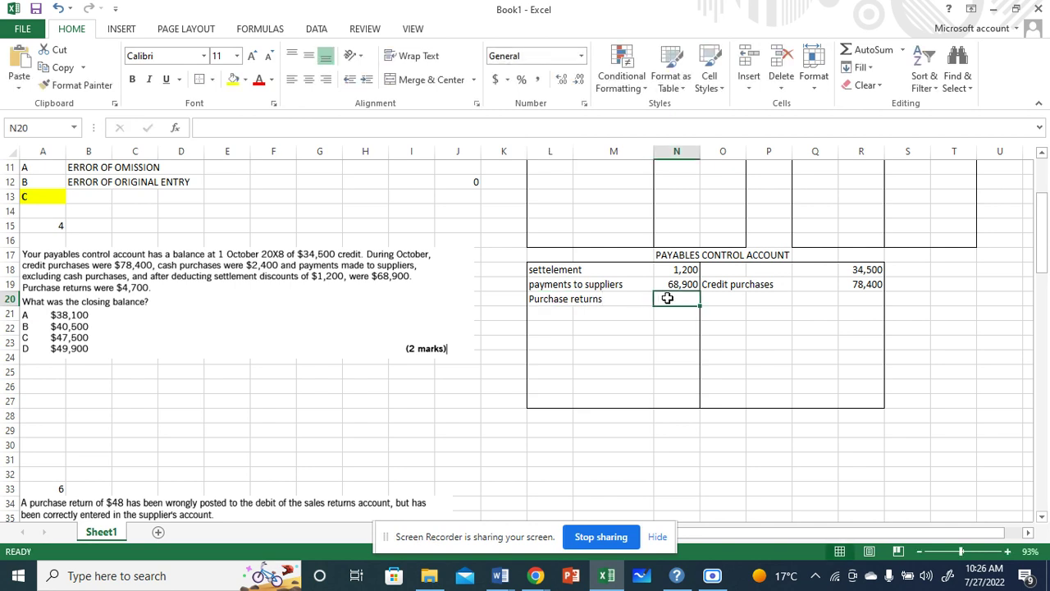
text(4.)
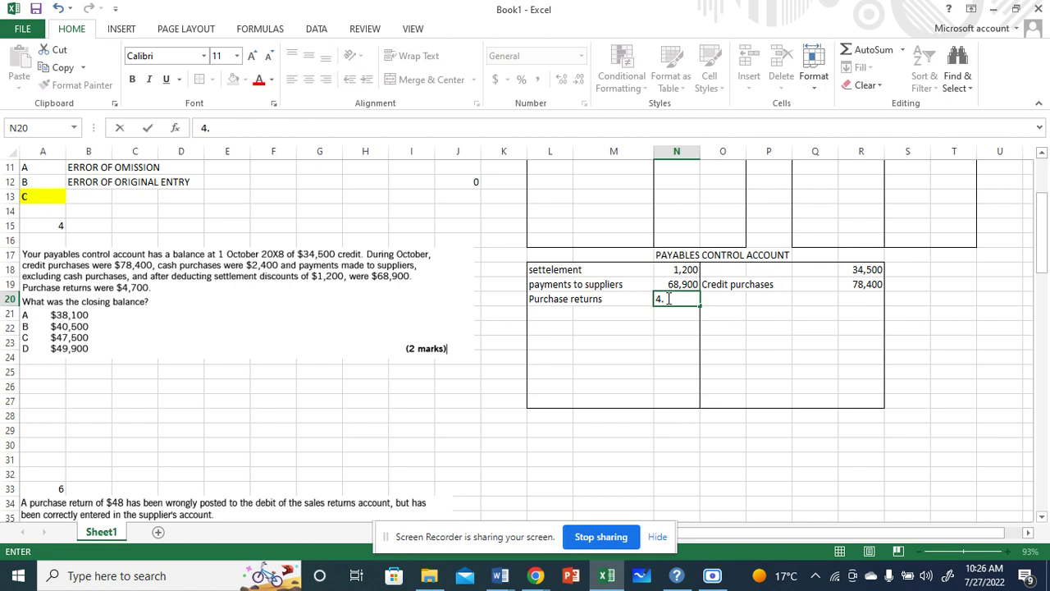
text(0)
key(BackSpace)
key(BackSpace)
text(,700)
click(734, 342)
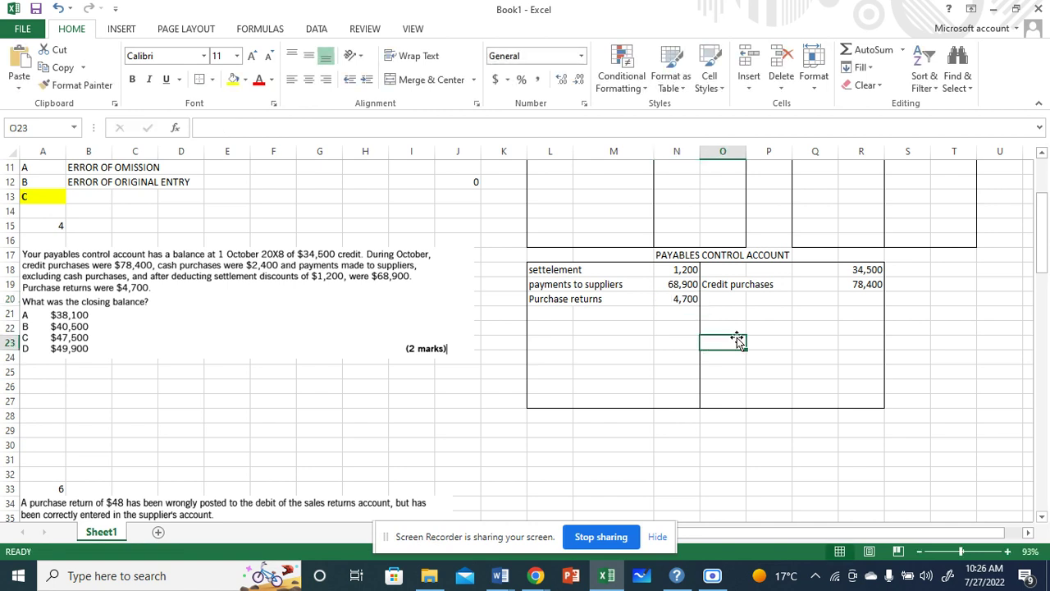
Outline L26:R27 and then L26:R26 with borders to form total and brought-down rows for the payables control account
drag(553, 382, 857, 403)
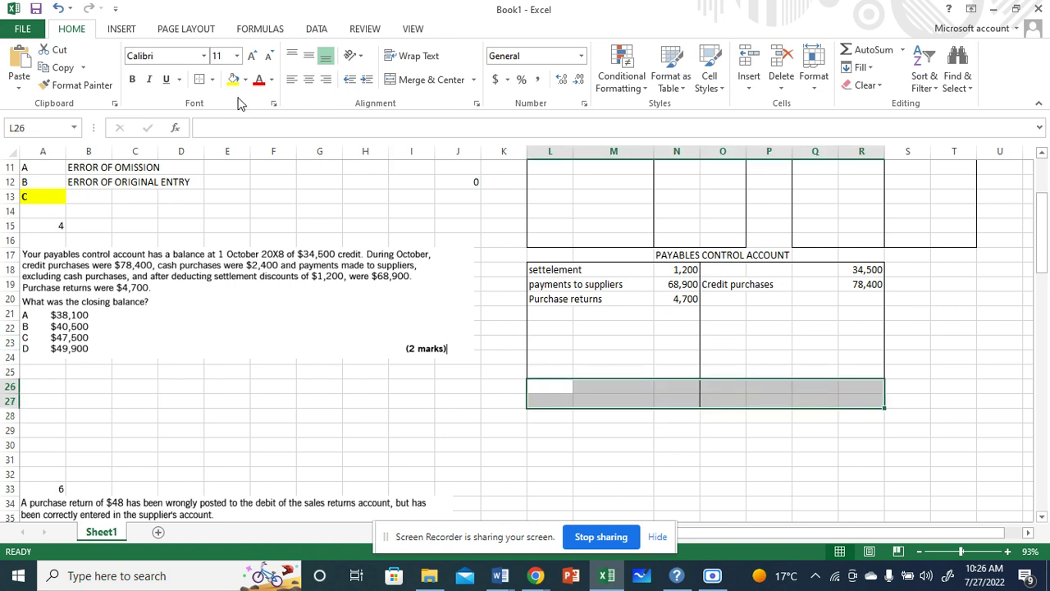
click(198, 80)
click(607, 389)
drag(553, 385, 849, 388)
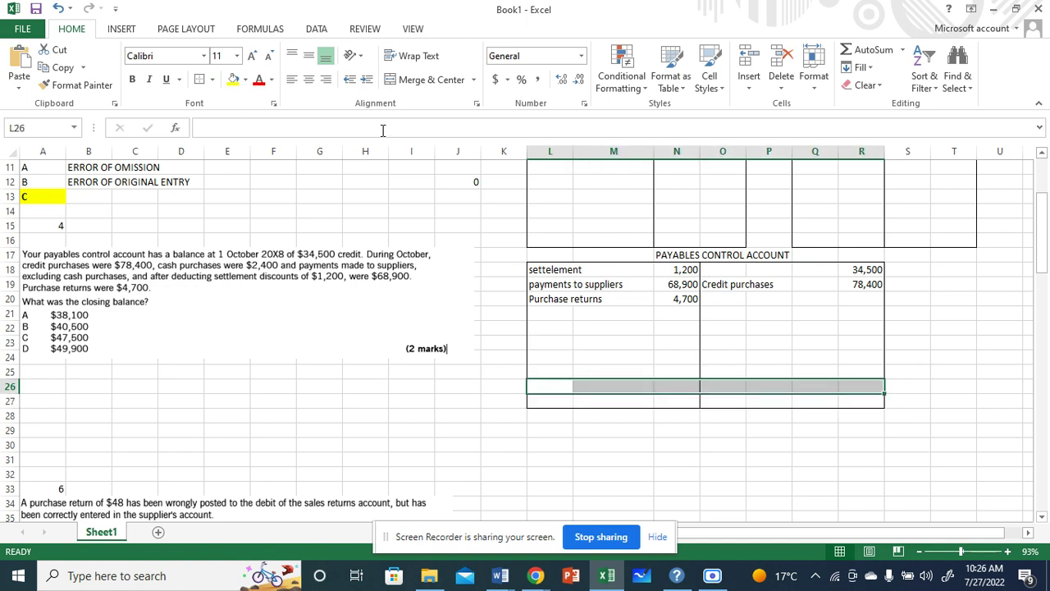
click(201, 86)
click(722, 327)
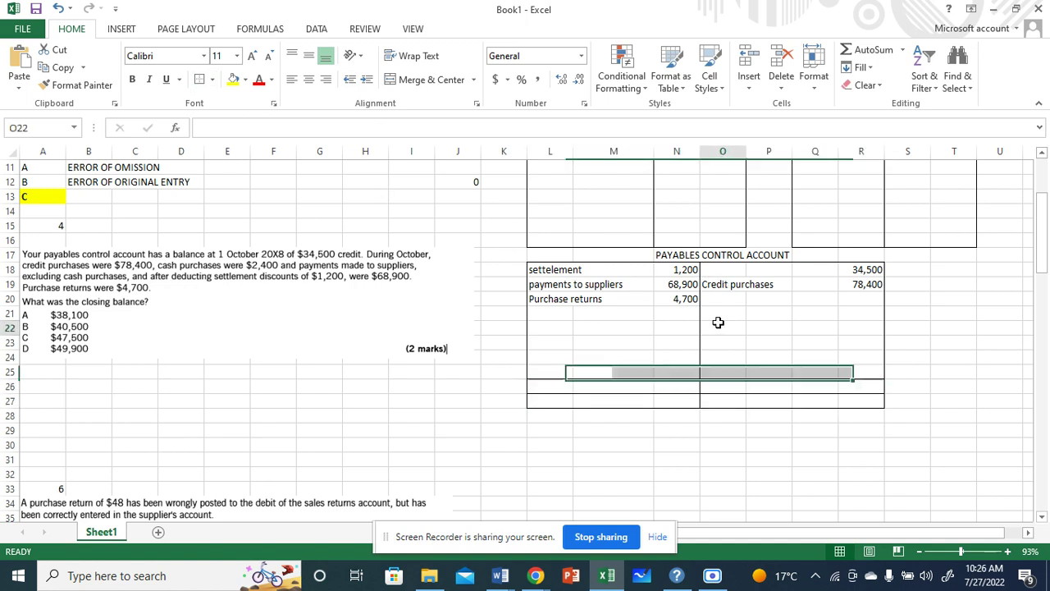
Total the credit side in cell R26 with the formula =R18+R19
click(844, 387)
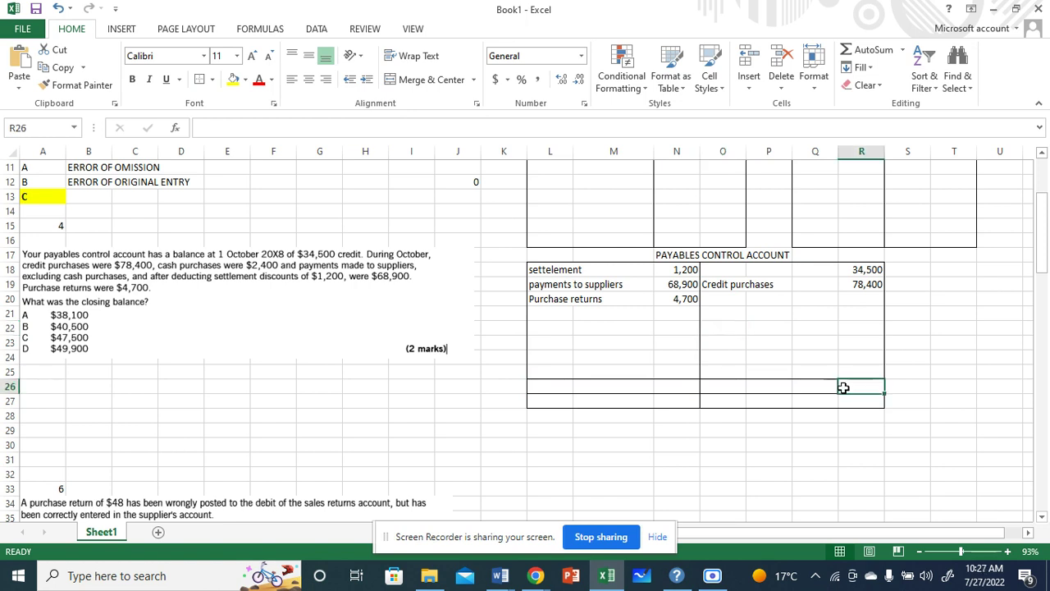
text(=)
click(865, 271)
text(+)
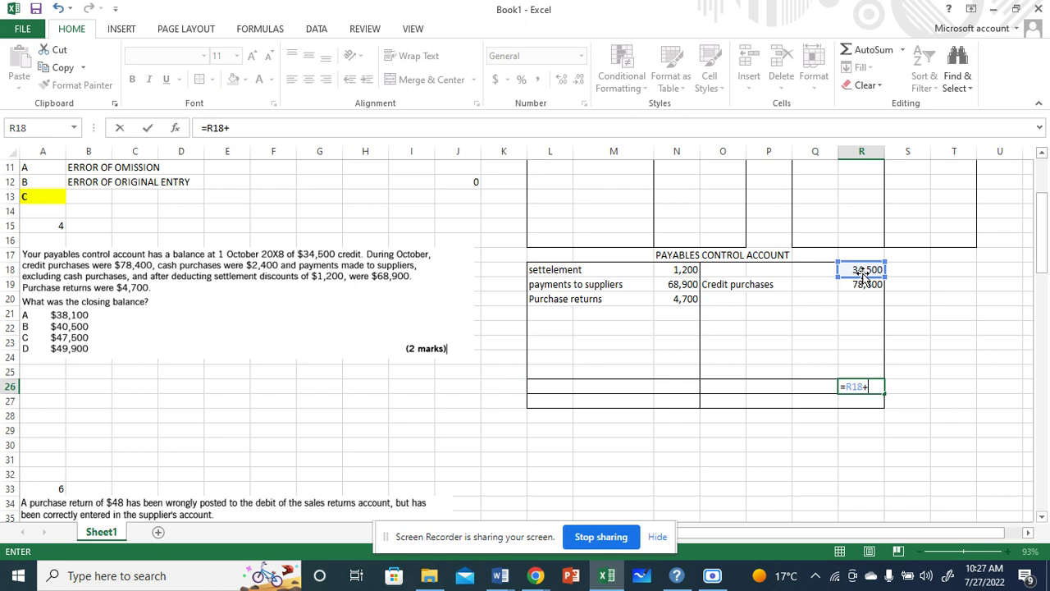
click(864, 282)
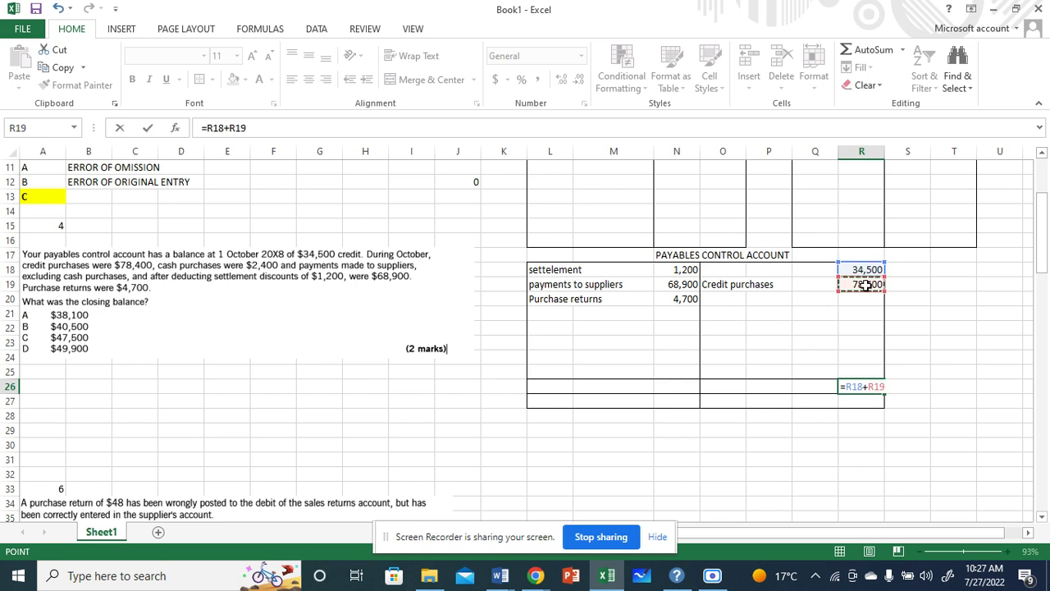
key(Return)
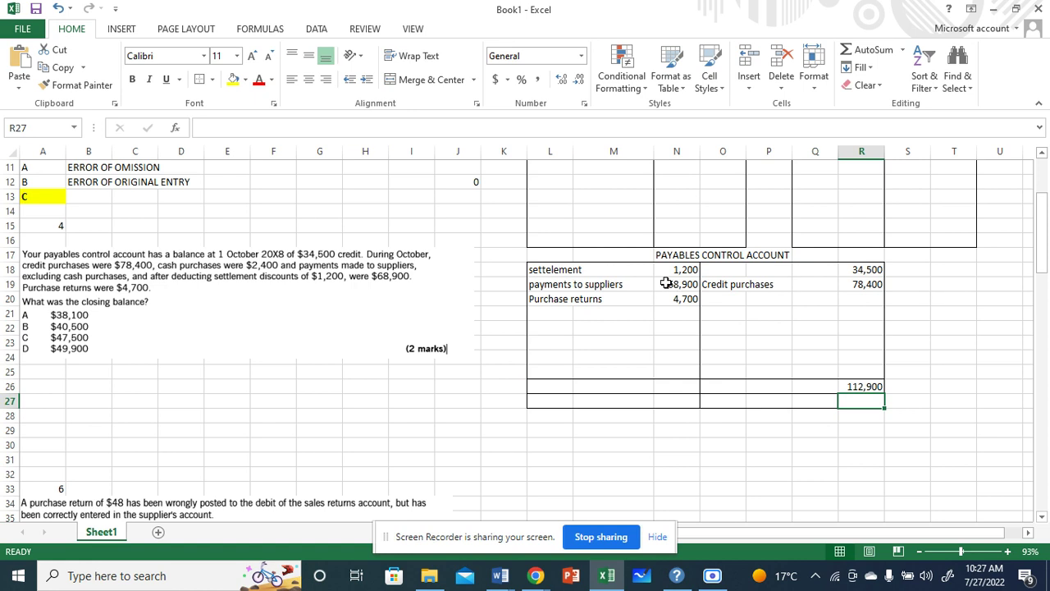
Enter 112,900 as the debit-side total in N26 and label the balancing row "C/D" in L25
click(666, 386)
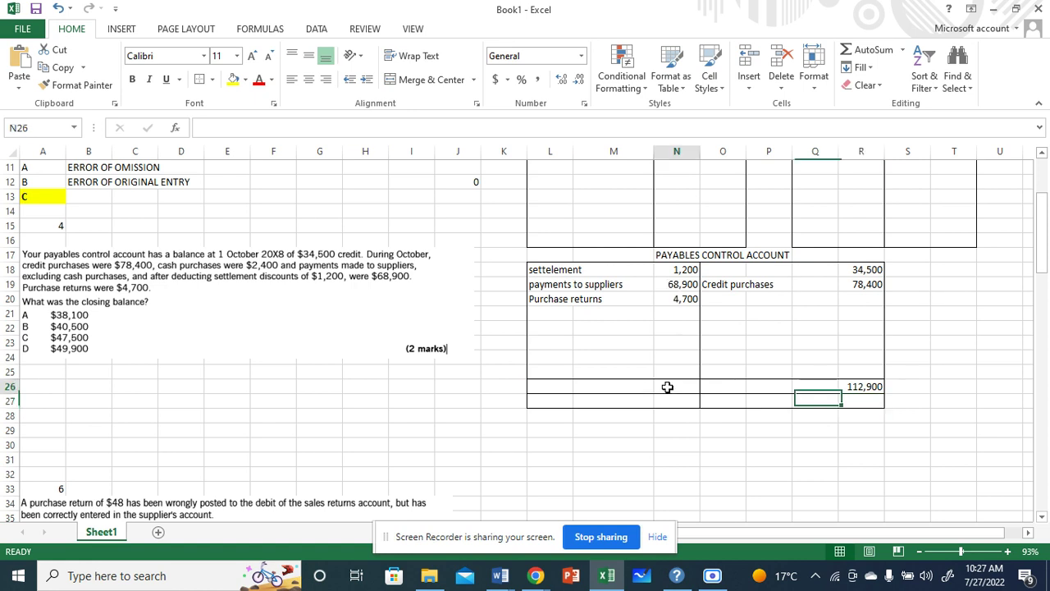
text(112,900)
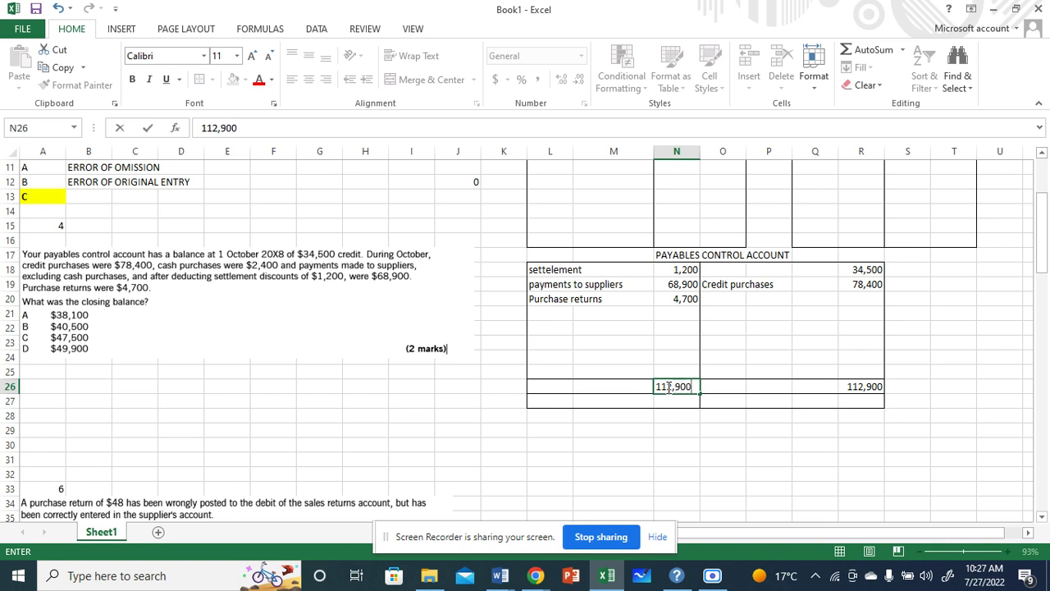
click(635, 374)
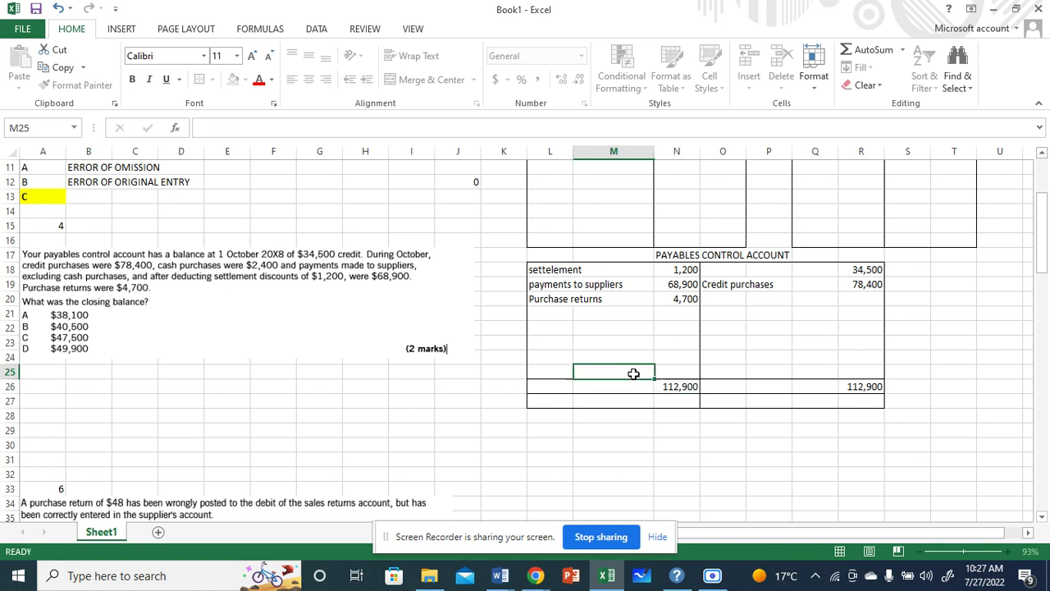
click(541, 374)
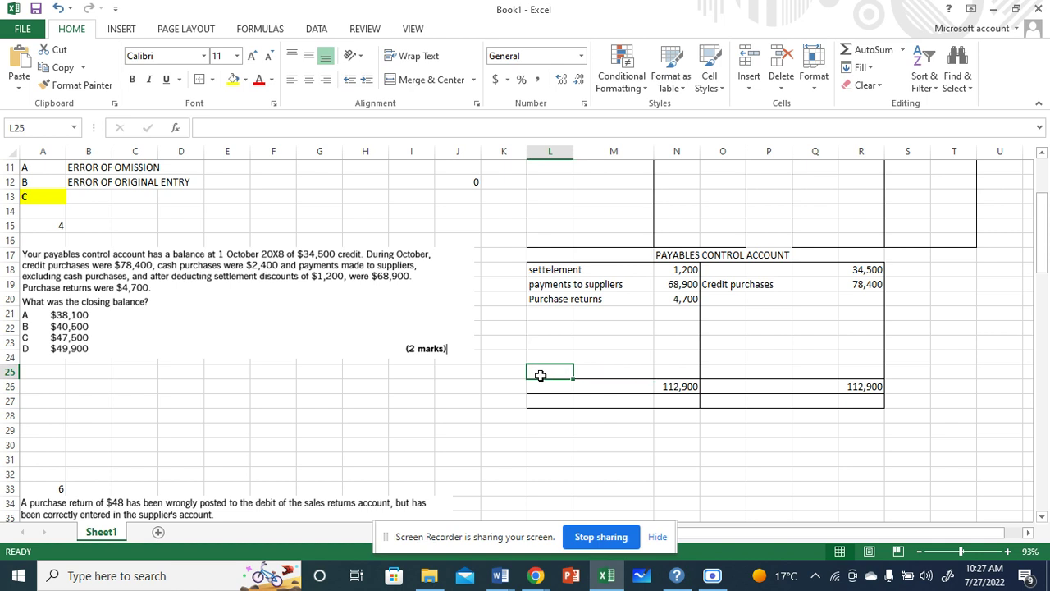
text(C/D)
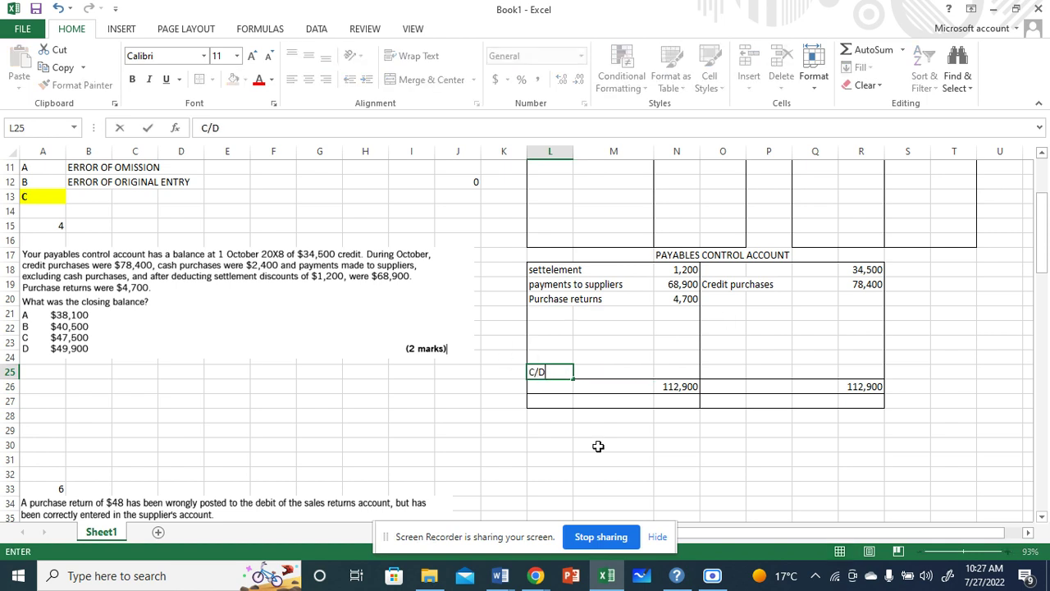
click(563, 445)
Add up the three debit entries below the account in cell N28 with the formula =N18+N19+N20
click(663, 418)
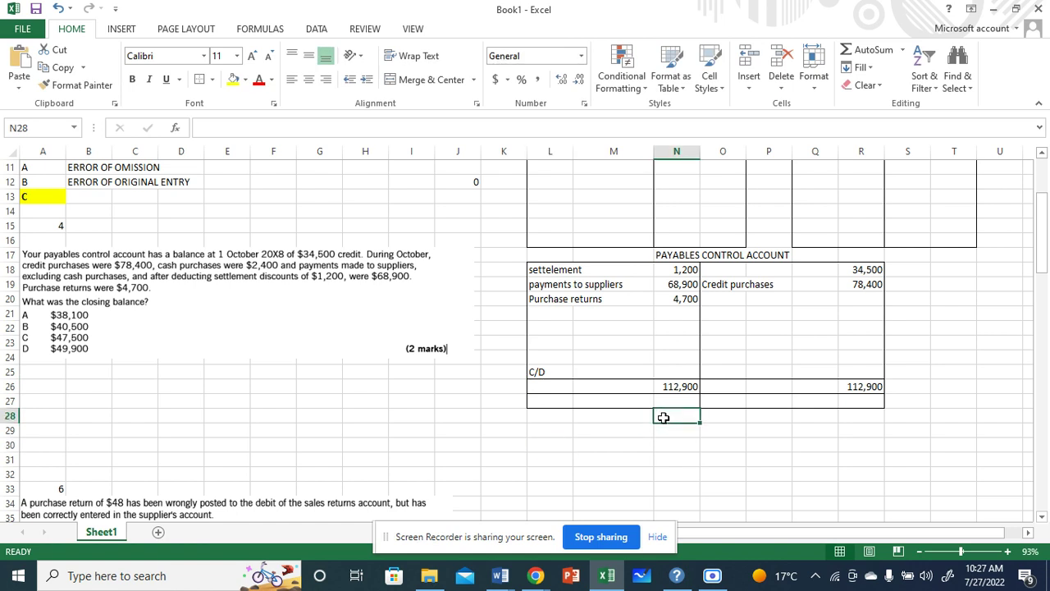
text(=)
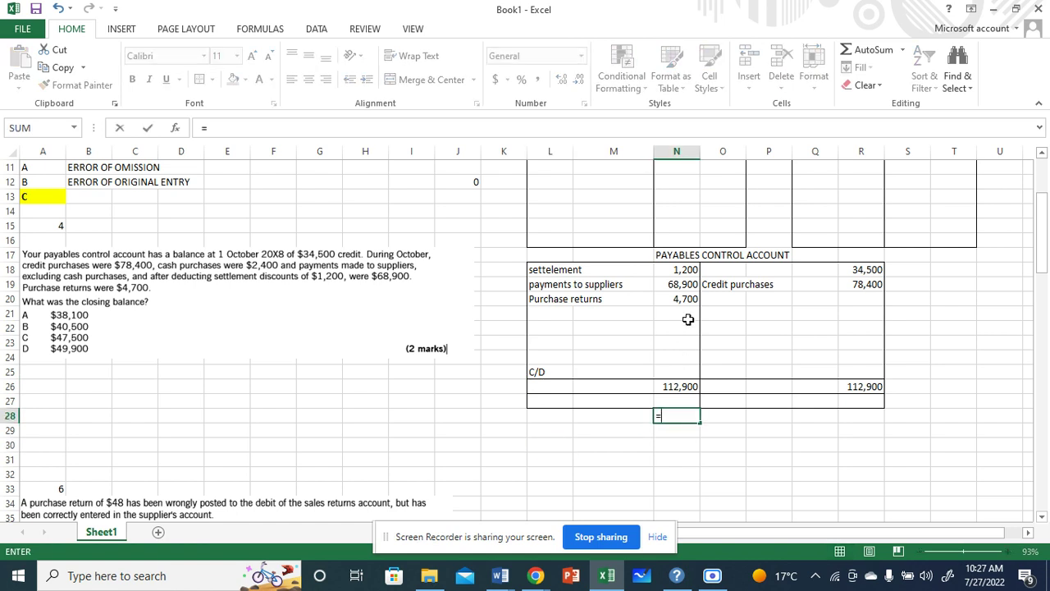
click(675, 269)
text(+)
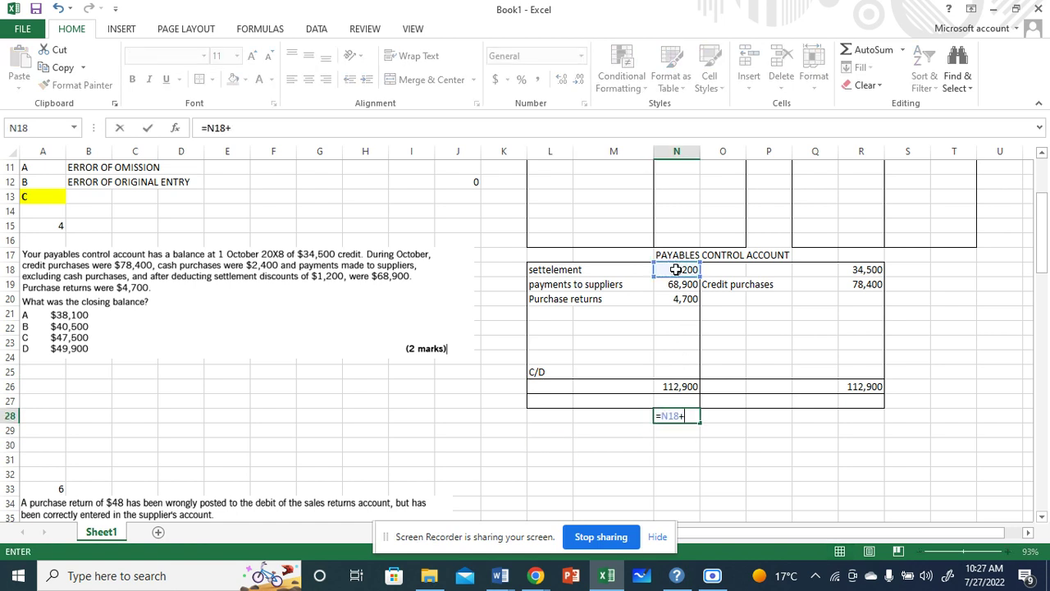
click(682, 284)
text(+)
click(673, 301)
key(Return)
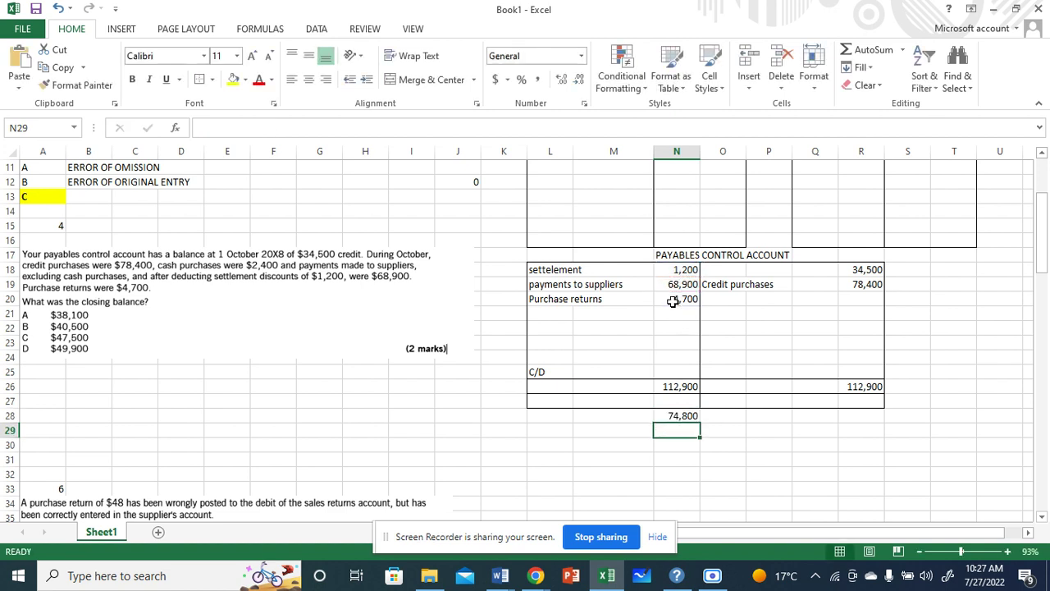
Calculate the balance carried down in cell N25 with the formula =N26-N28
click(679, 369)
text(=)
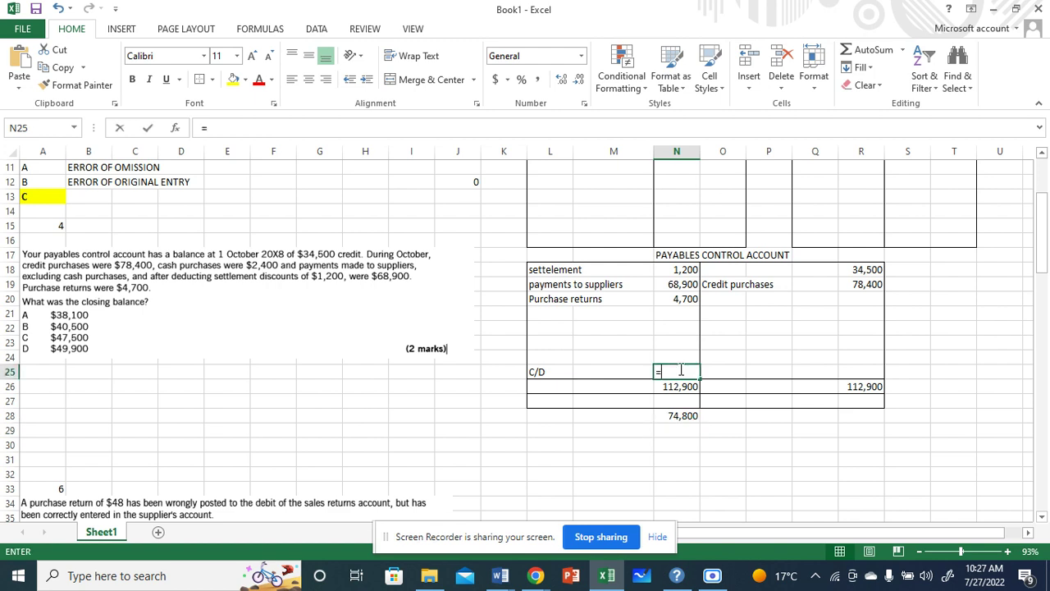
click(683, 384)
text(-)
click(687, 414)
key(Return)
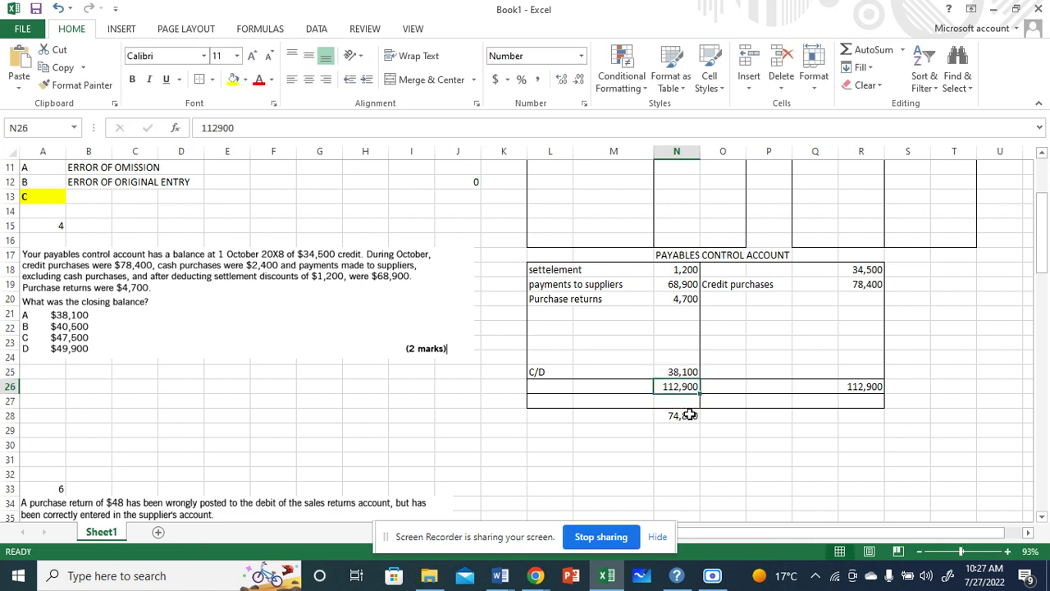
Bring the balance down on the credit side, with "B/D" in cell O27 and 38,100 in R27
click(753, 402)
click(729, 403)
text(B)
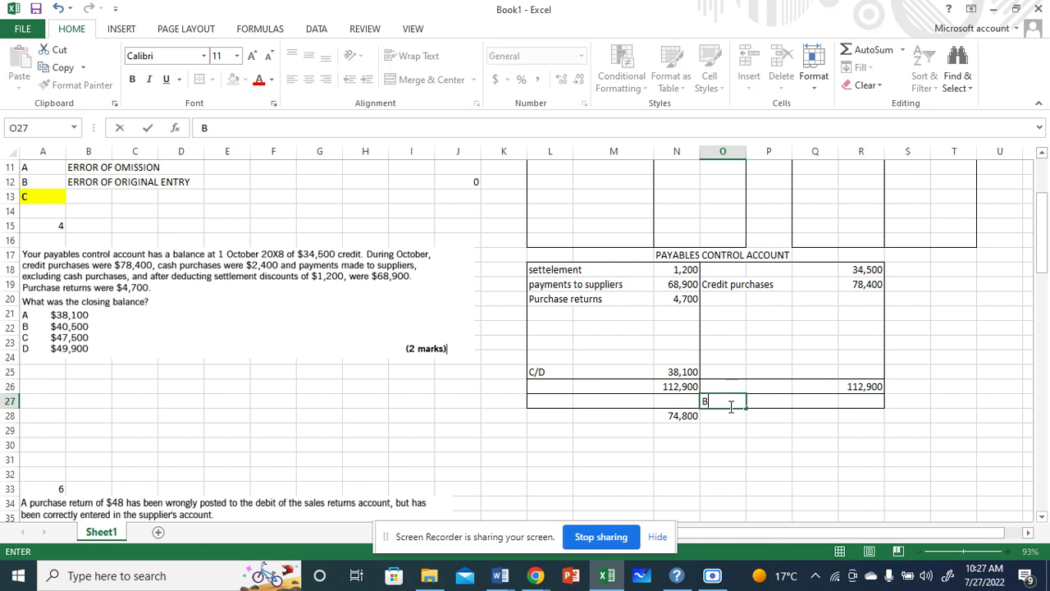
text(/D)
click(870, 400)
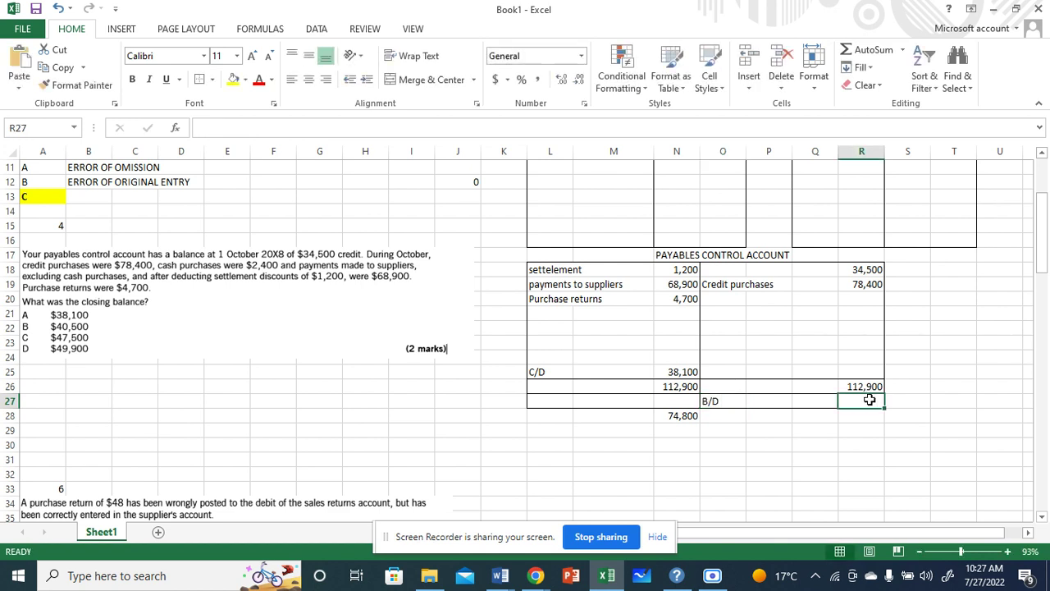
text(38,100)
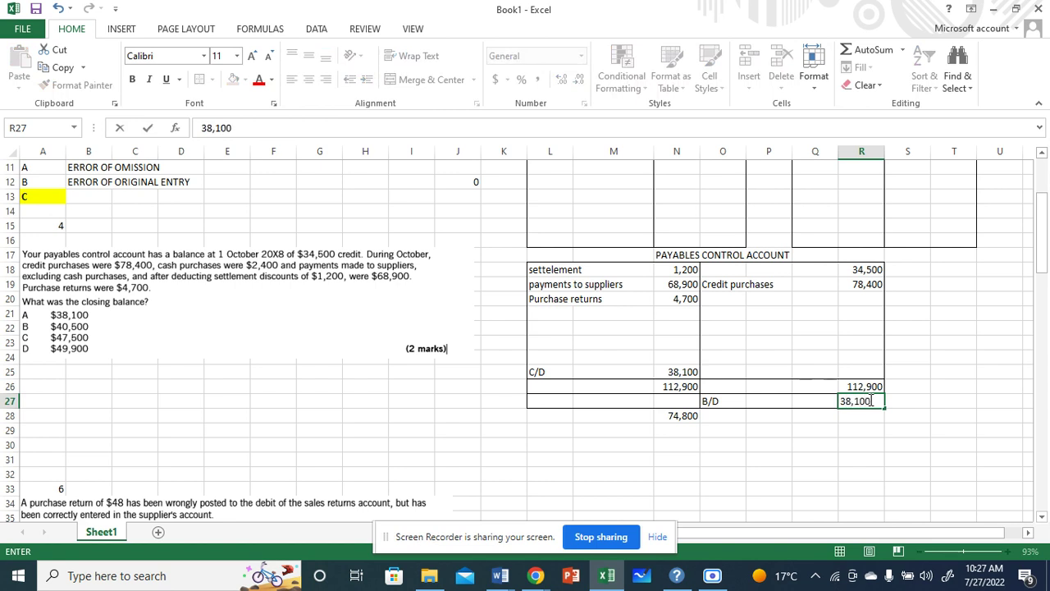
click(902, 344)
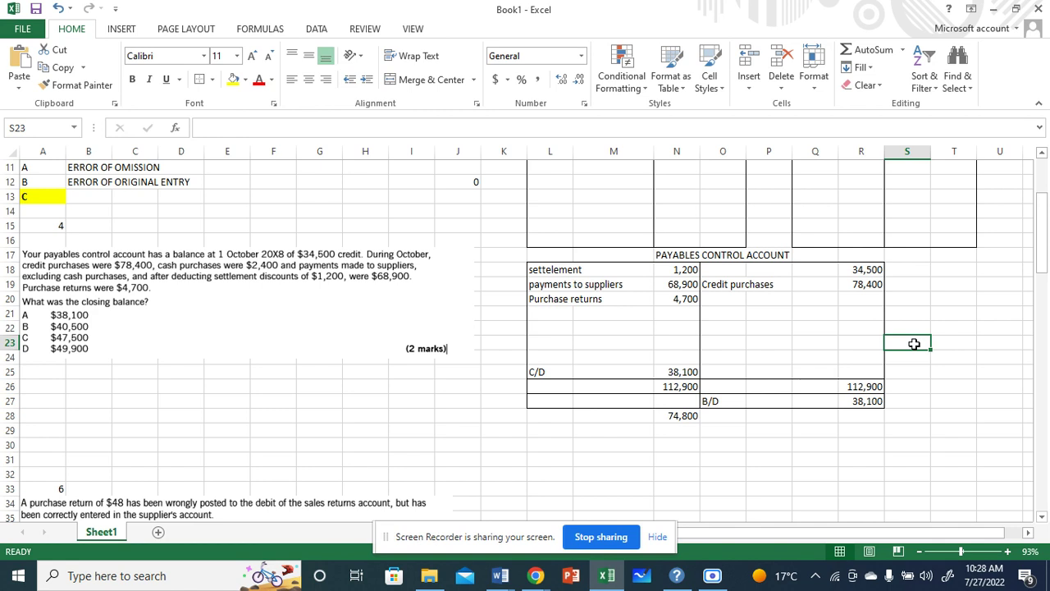
Replace the "settelement" label in cell L18 with "DISCOUNT RECEIVED"
click(492, 272)
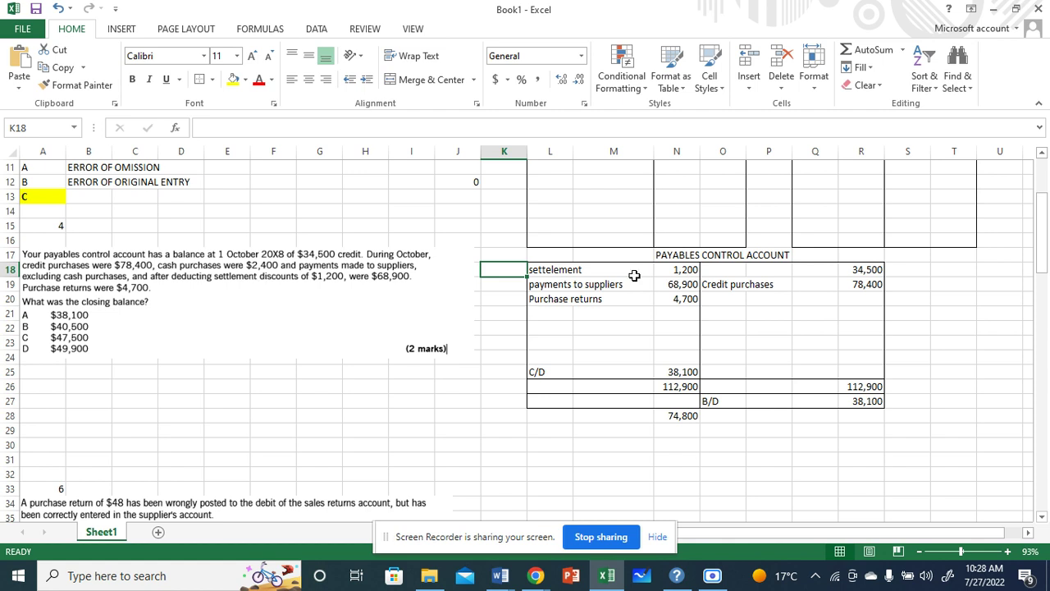
click(565, 268)
key(BackSpace)
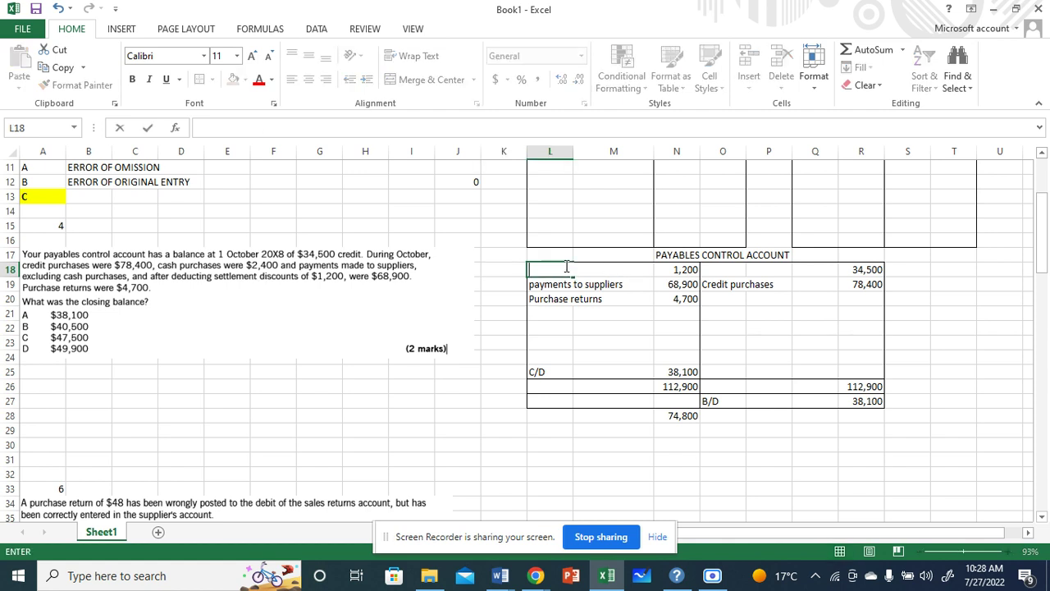
text(DISCOU)
text(NT)
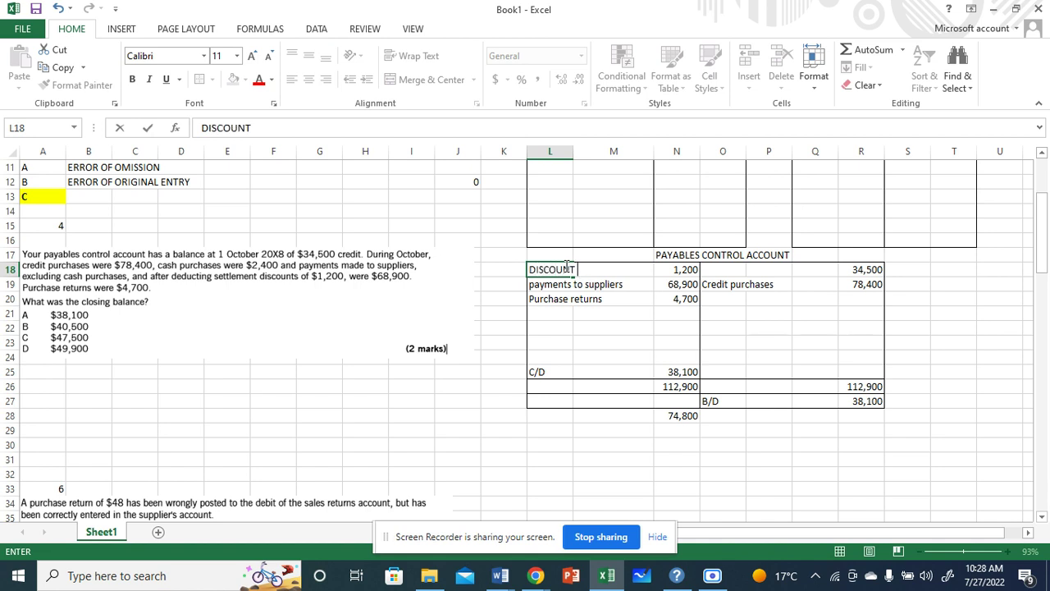
text( RECIEVED)
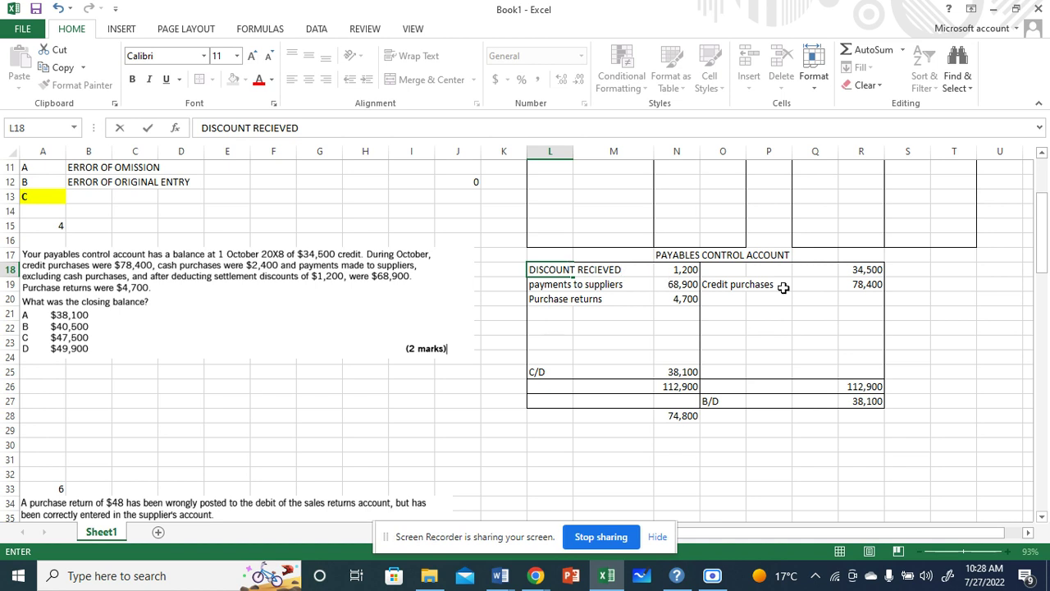
click(953, 310)
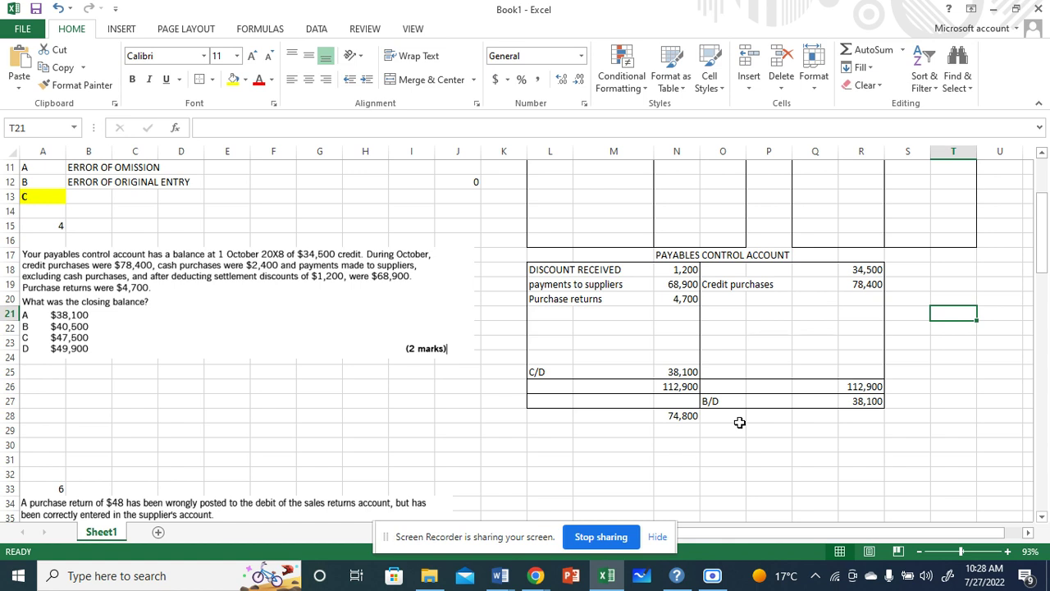
click(693, 443)
click(648, 447)
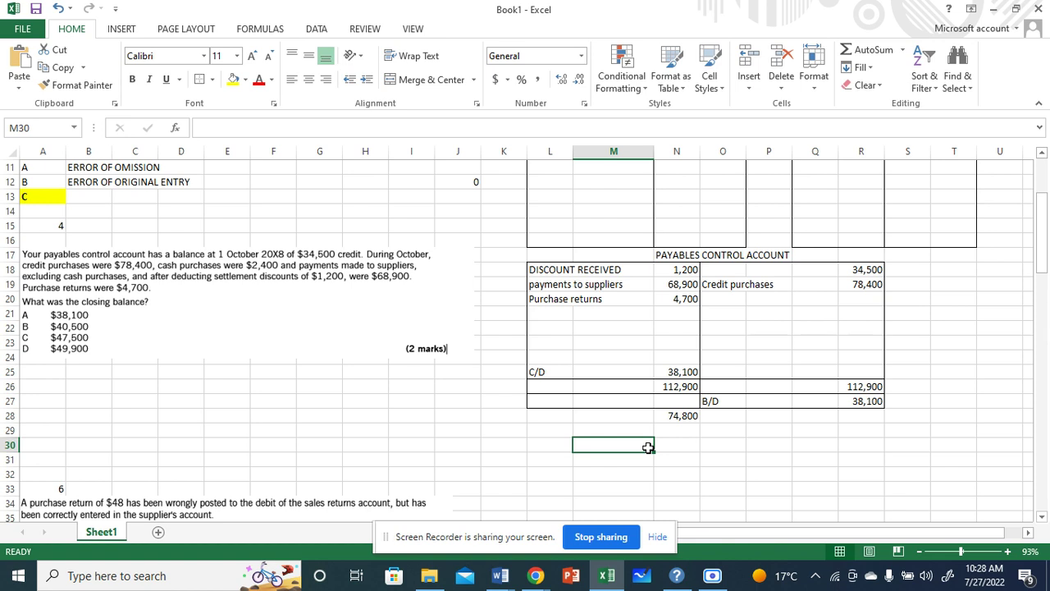
Start a journal entry below the payables control account with the label "PAYABLE" in cell M30
text(PAYBA)
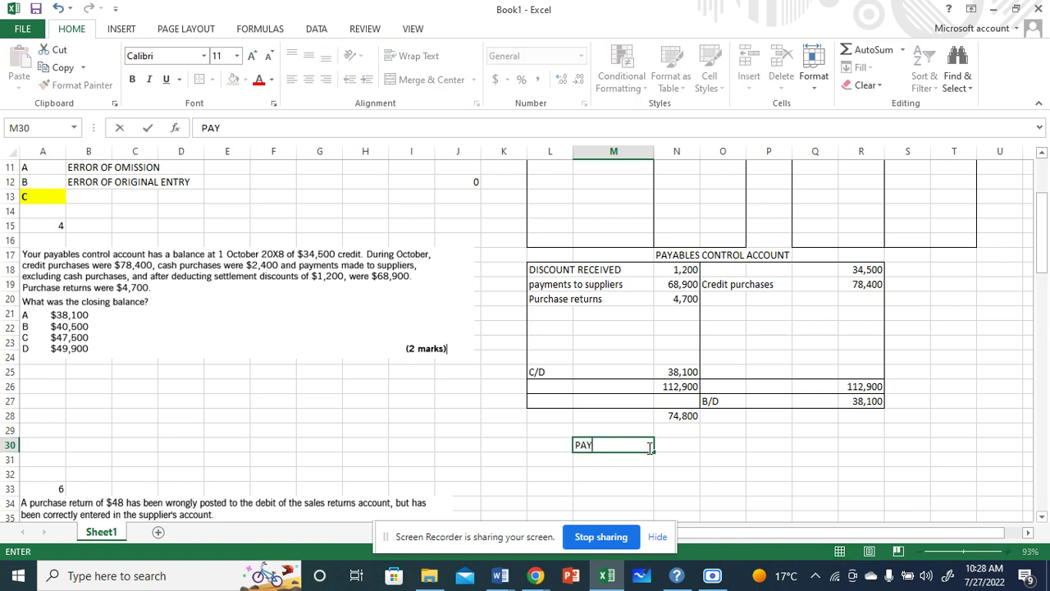
key(BackSpace)
key(BackSpace)
text(ABLE)
Add the indented journal line "DISCOUNT RECEIVED" in cell M31, under the payable label
click(639, 460)
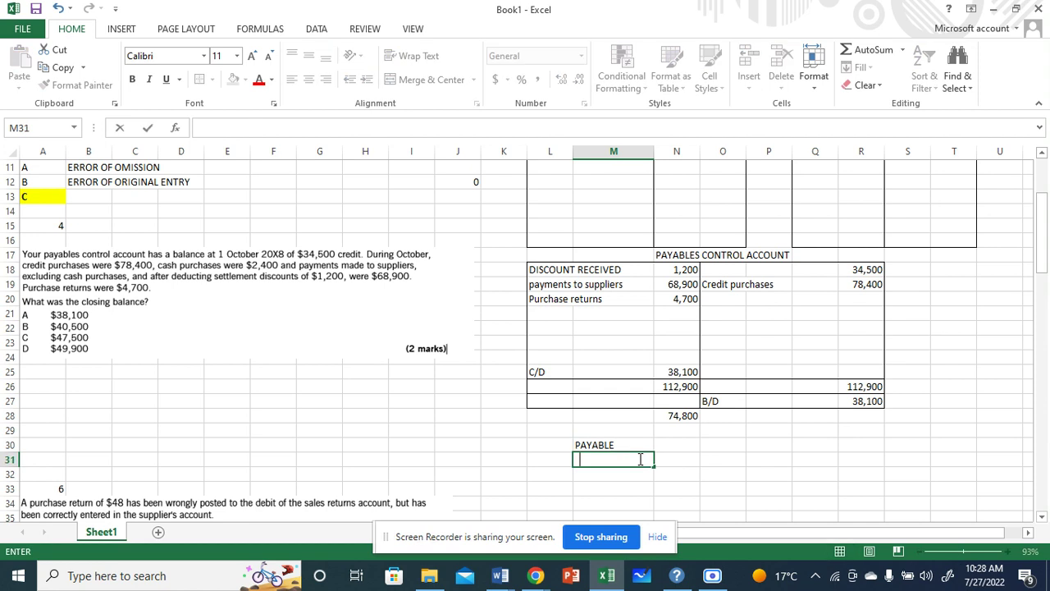
text(DIS)
text(COUN)
text(T)
key(BackSpace)
text(T )
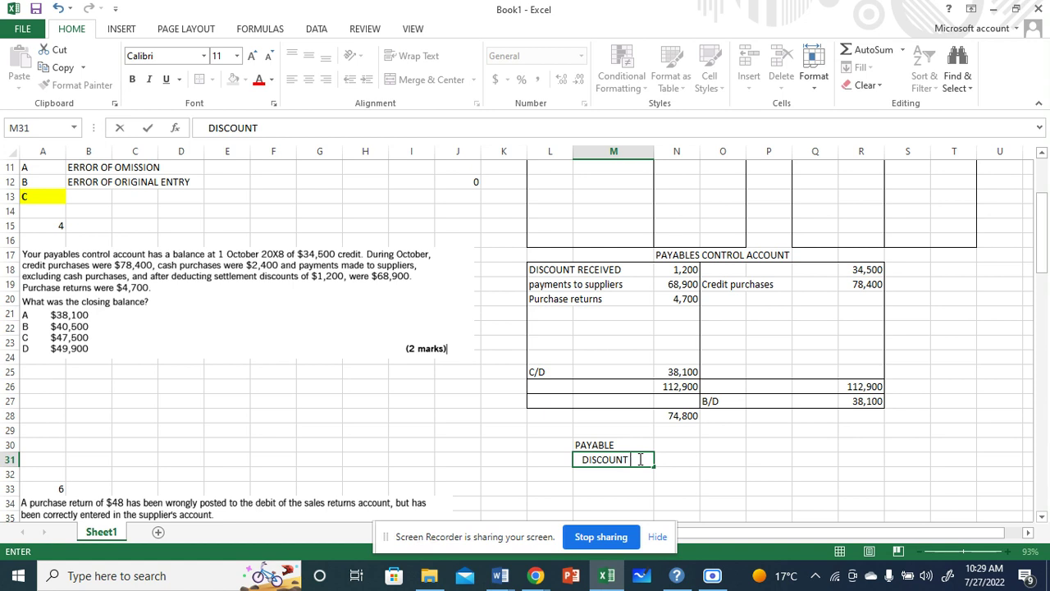
text(RECIEVED)
Add the indented journal line "CASH" in cell M32, under the discount received line
click(640, 474)
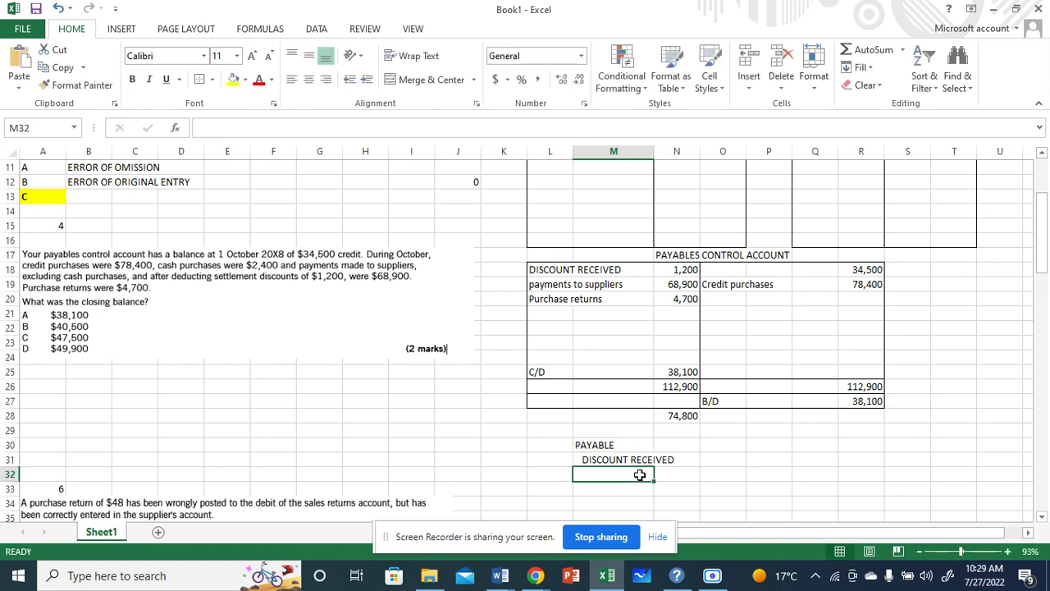
text(C)
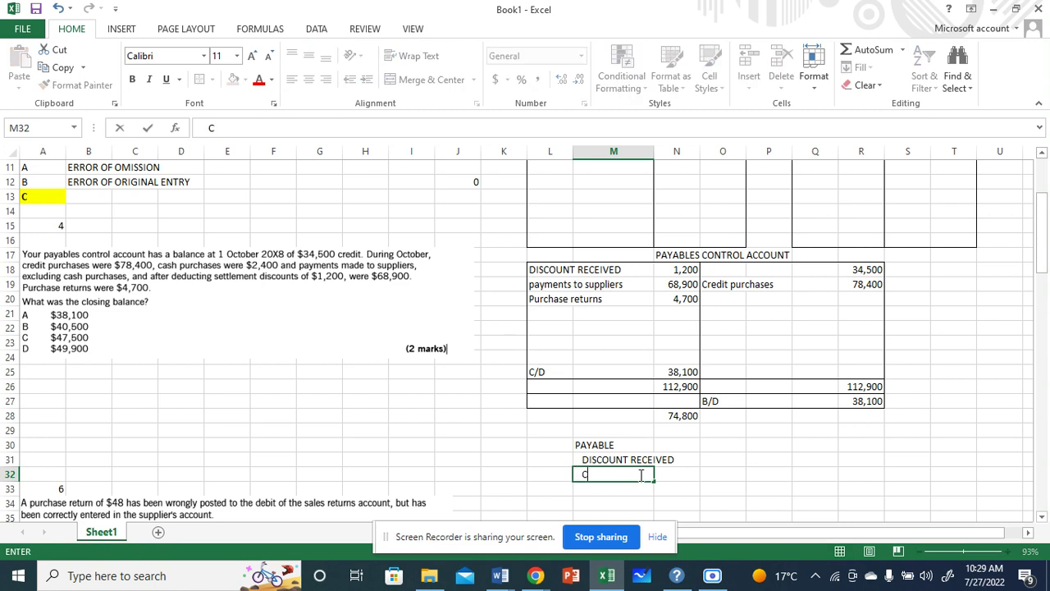
text(ASHE)
key(BackSpace)
click(669, 398)
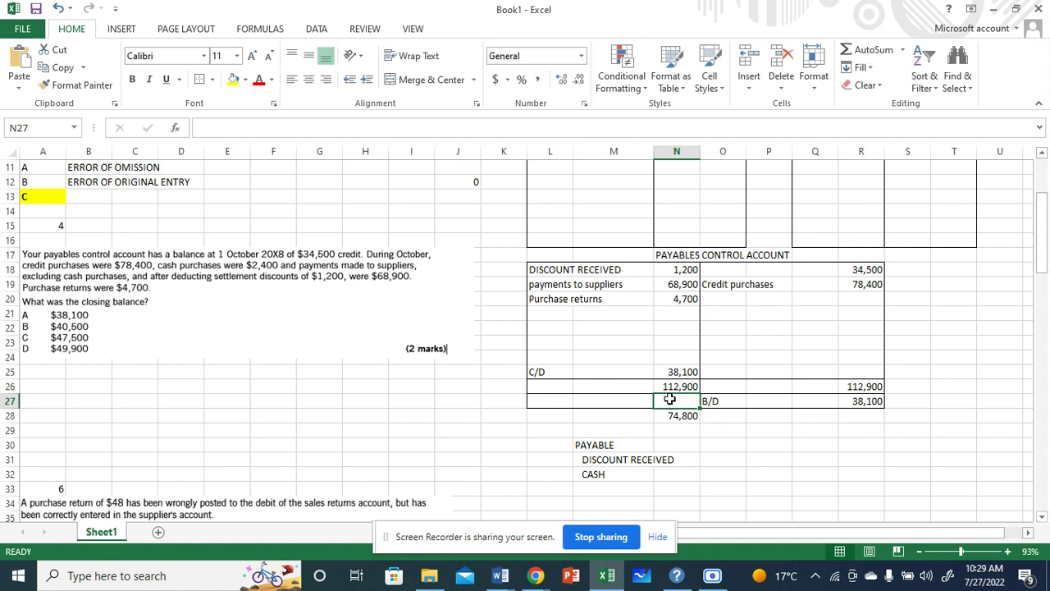
click(784, 417)
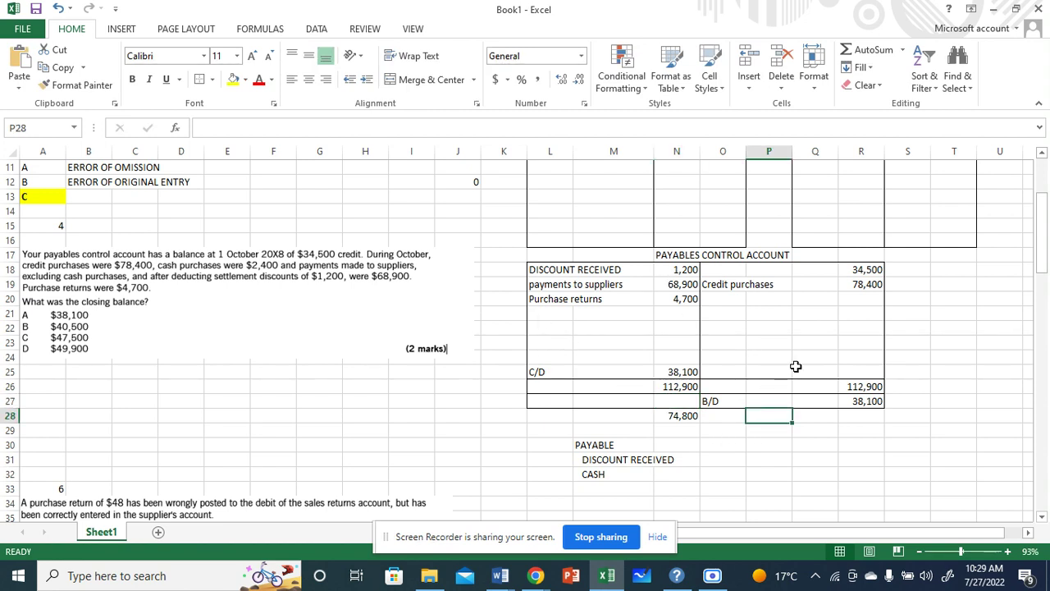
click(795, 366)
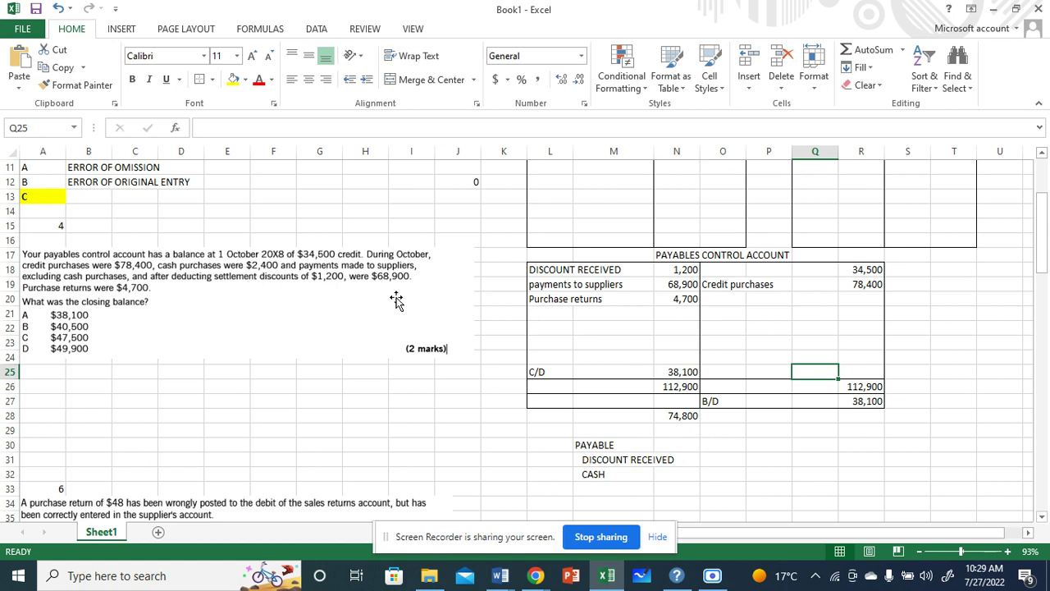
Head the journal's amount columns with "DR" in cell O29 and "CR" in cell P29
click(711, 432)
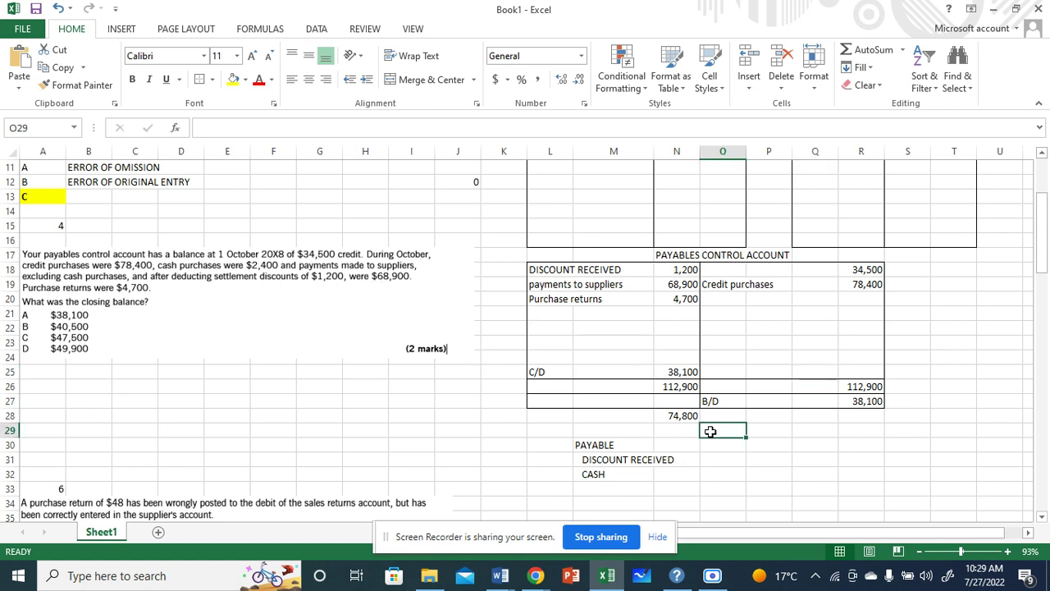
text(DR)
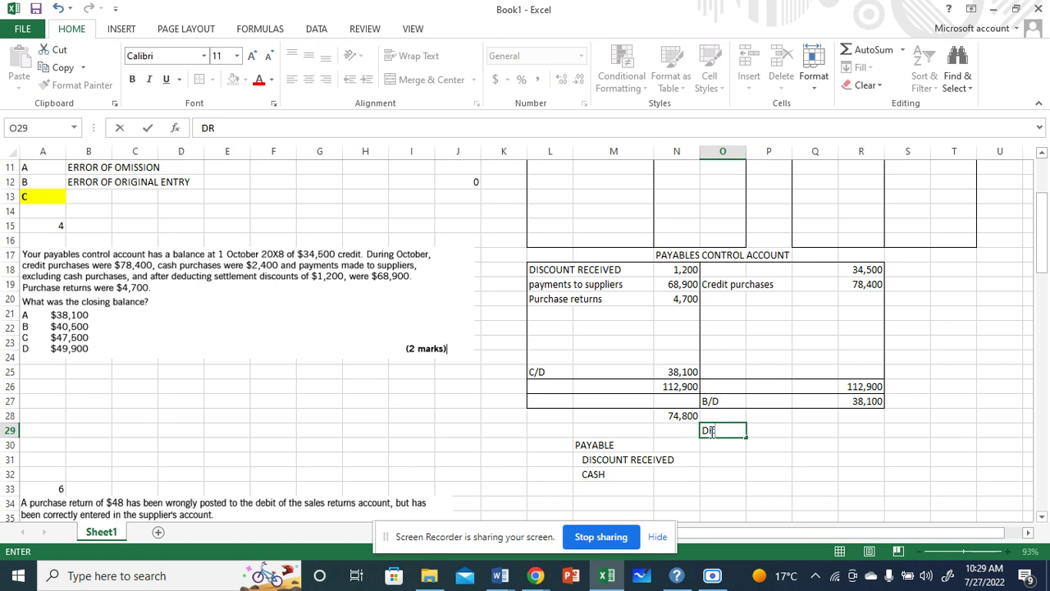
click(767, 432)
text(CR)
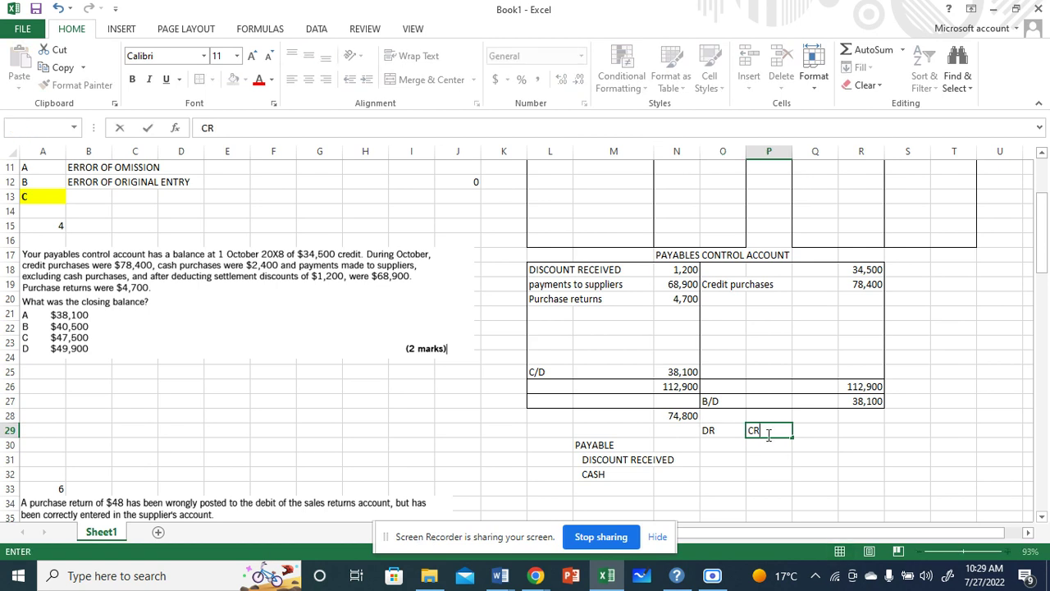
Fill in placeholder amounts: "XXX" as the payable debit in O30, and "XXXX" as the discount received and cash credits in P31 and P32
click(740, 443)
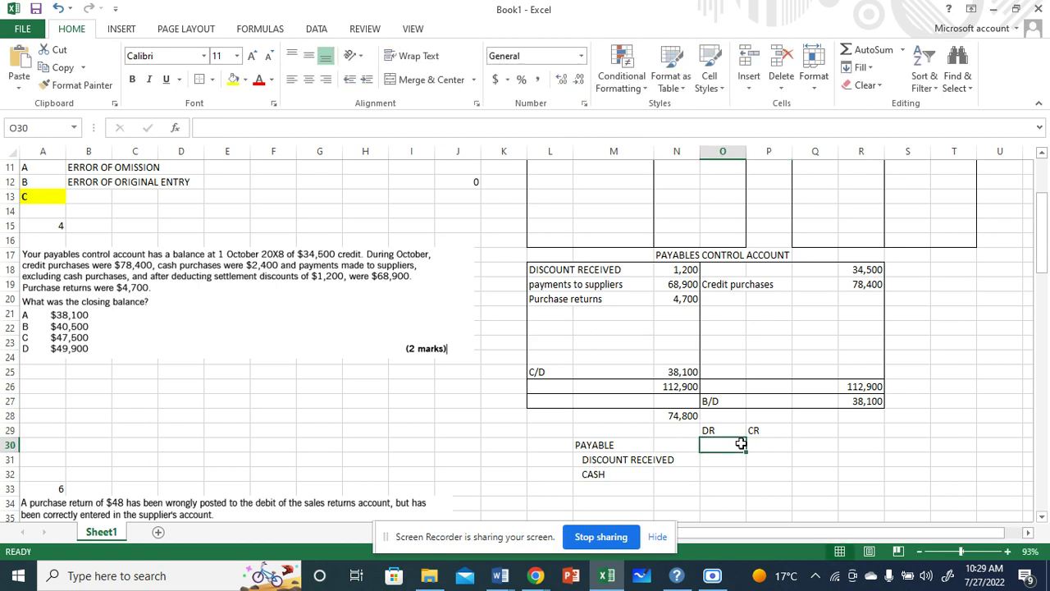
text(XXX)
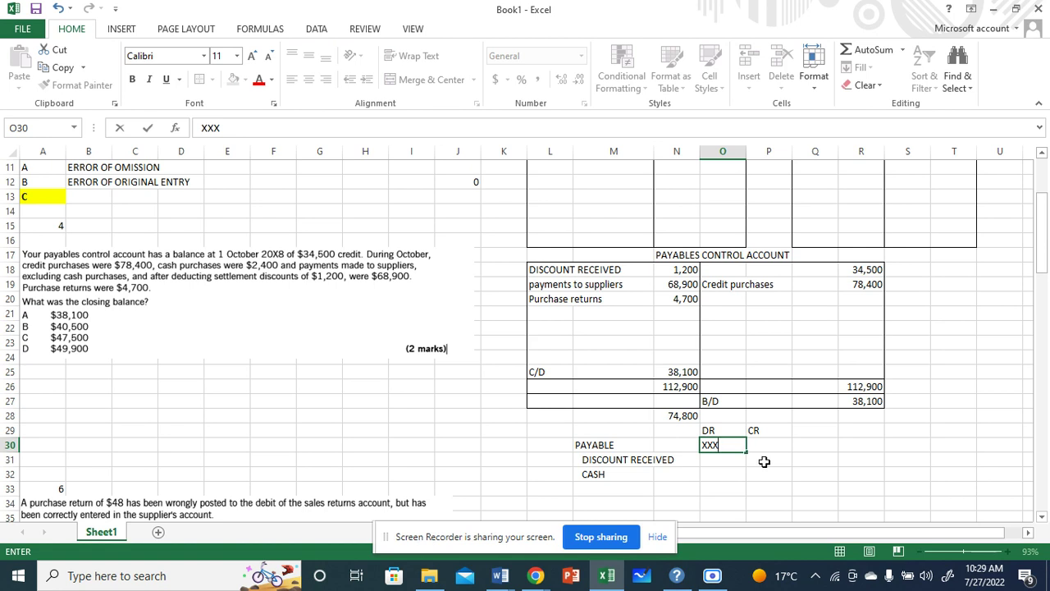
click(761, 461)
text(XXXX)
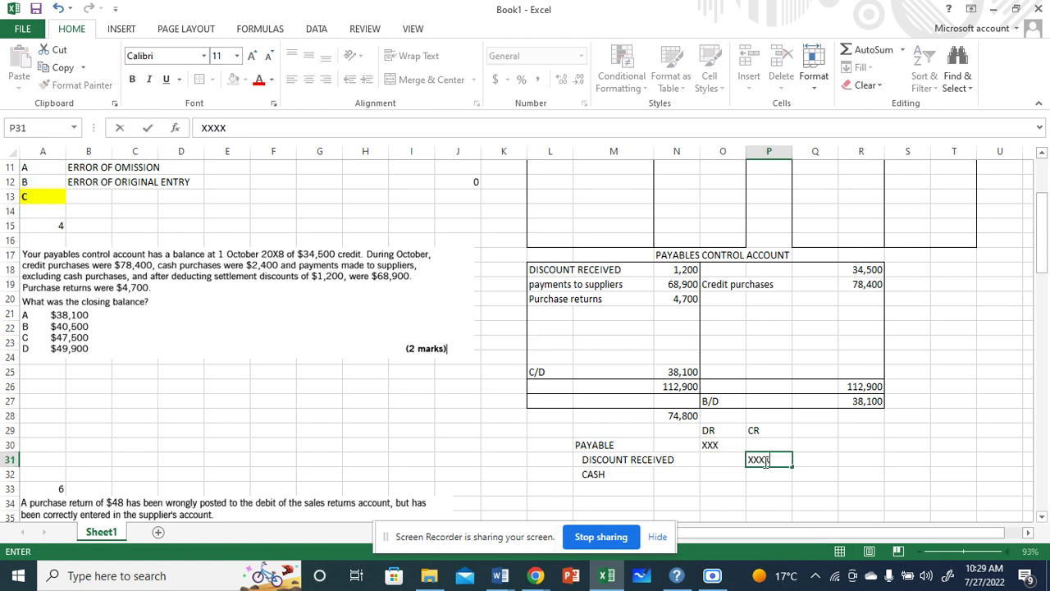
click(763, 474)
text(XXXX)
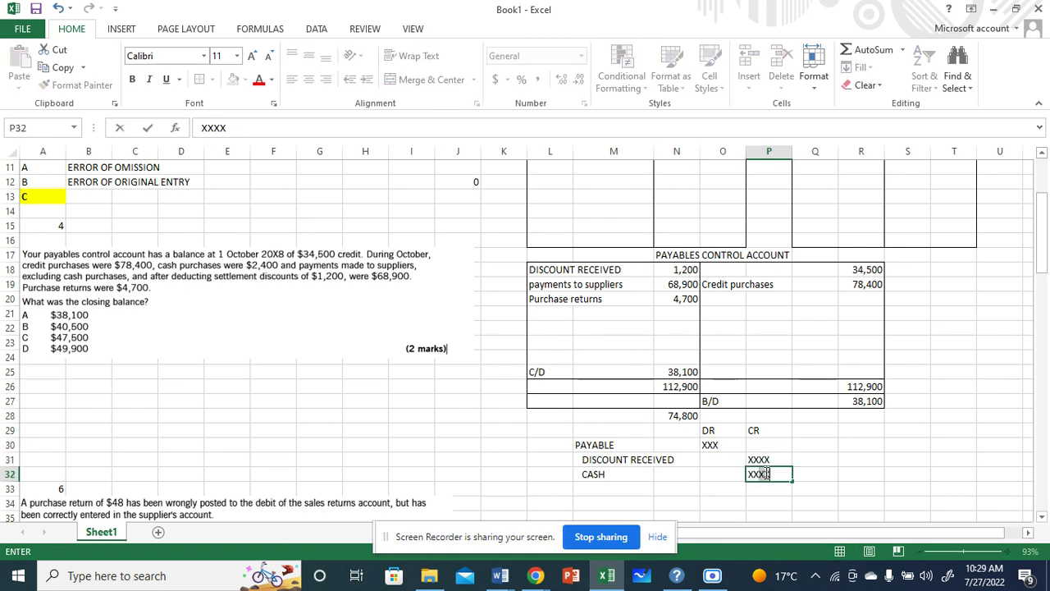
click(833, 418)
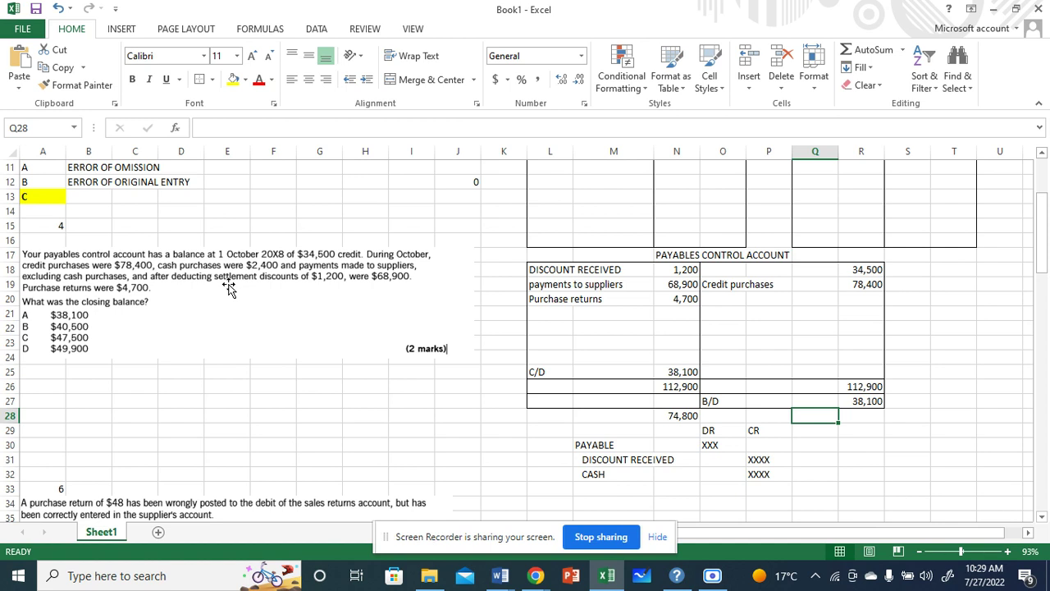
click(651, 287)
click(880, 299)
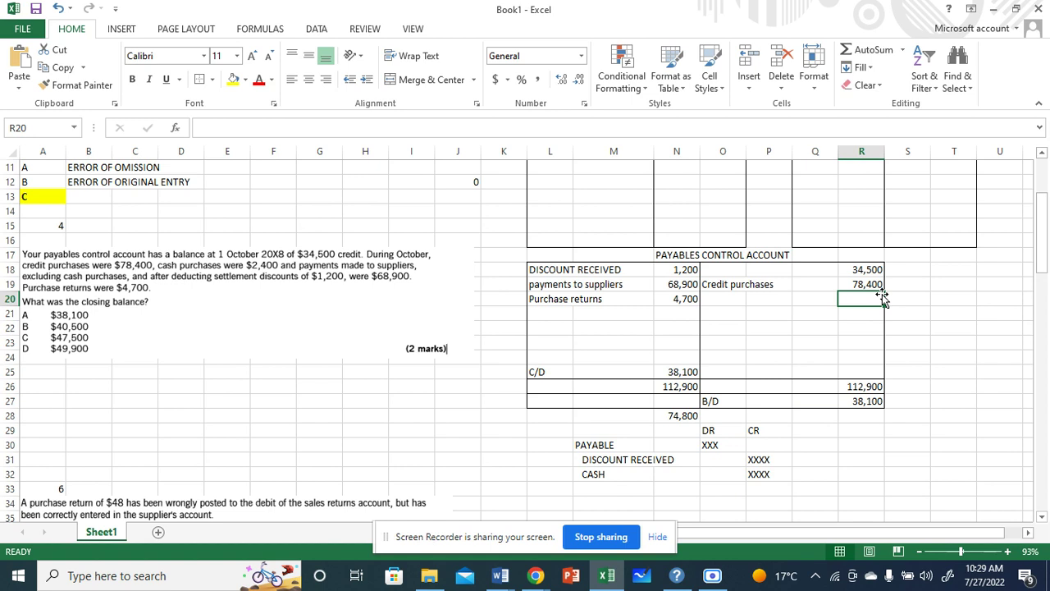
click(907, 310)
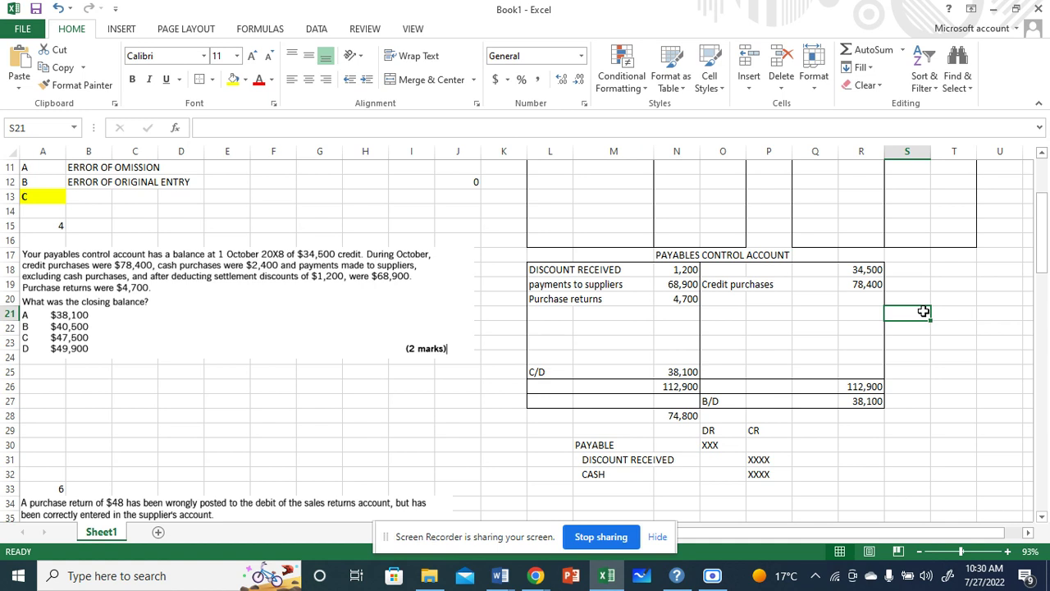
click(876, 427)
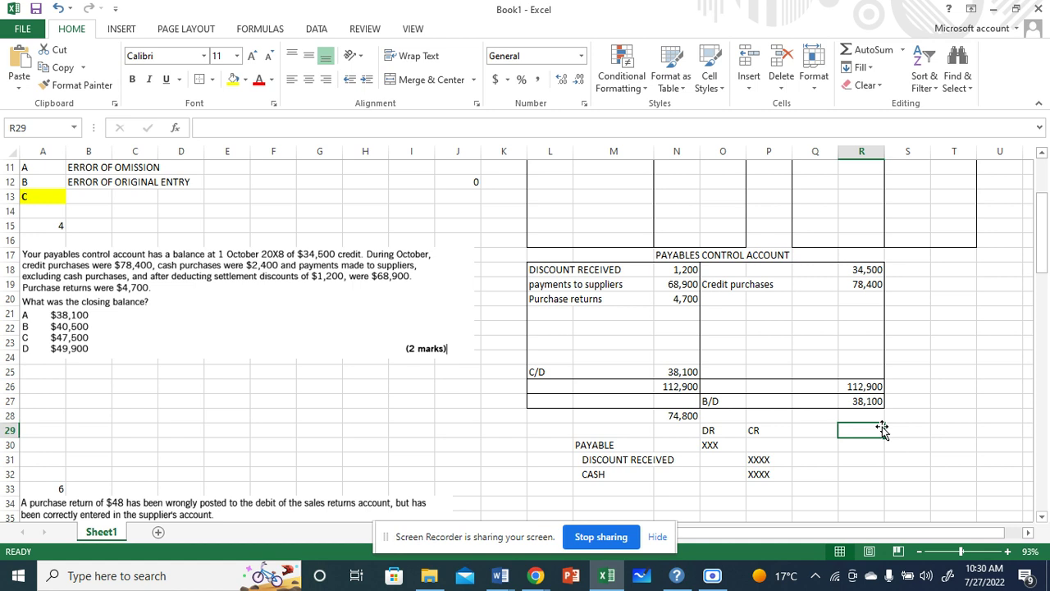
click(728, 444)
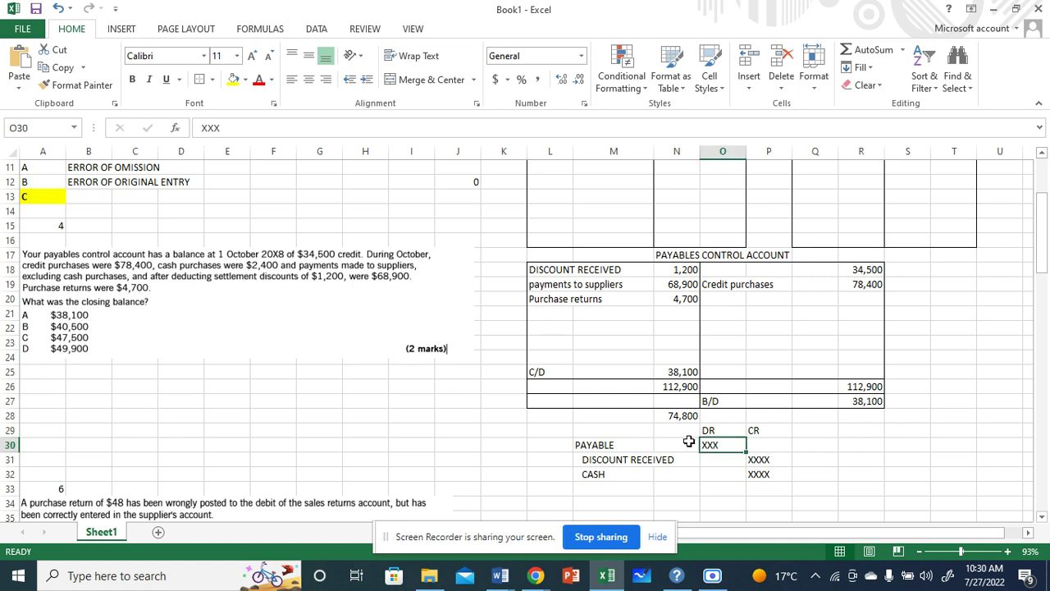
click(659, 266)
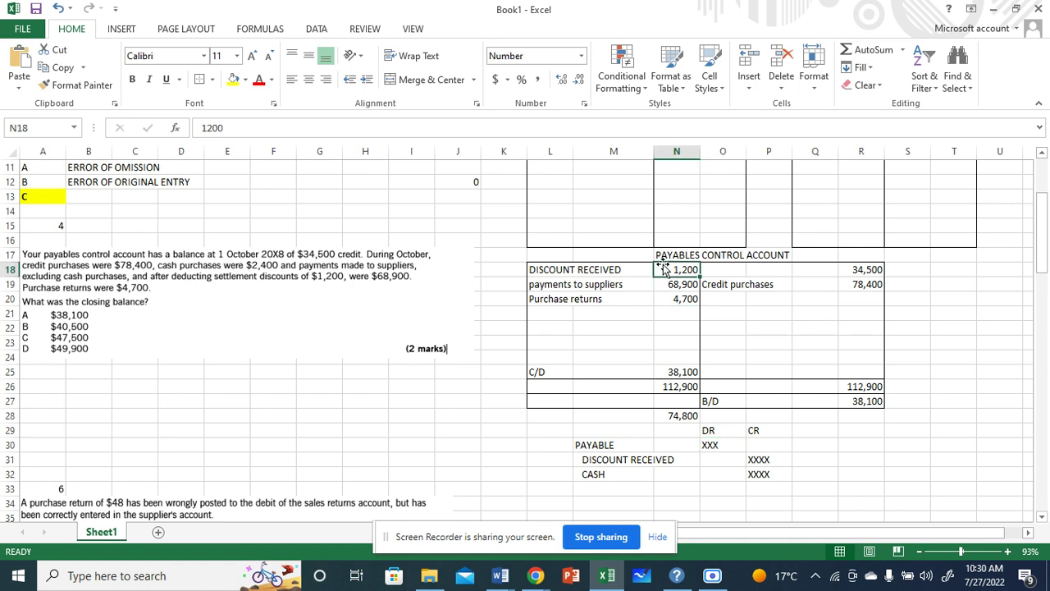
Review the payables control account entries and the discount received and cash journal entry beneath it
click(828, 383)
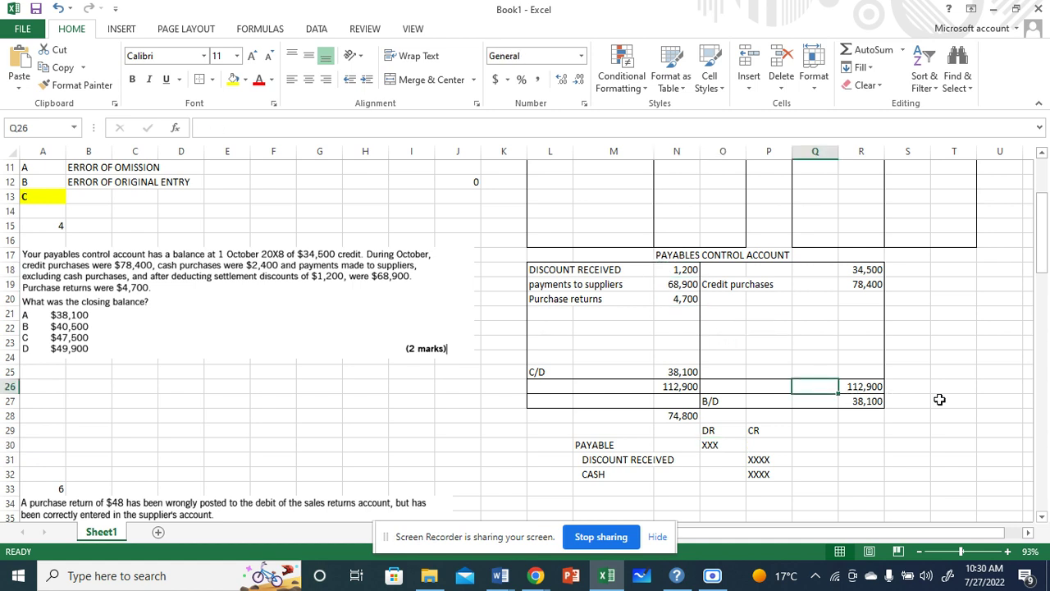
click(771, 461)
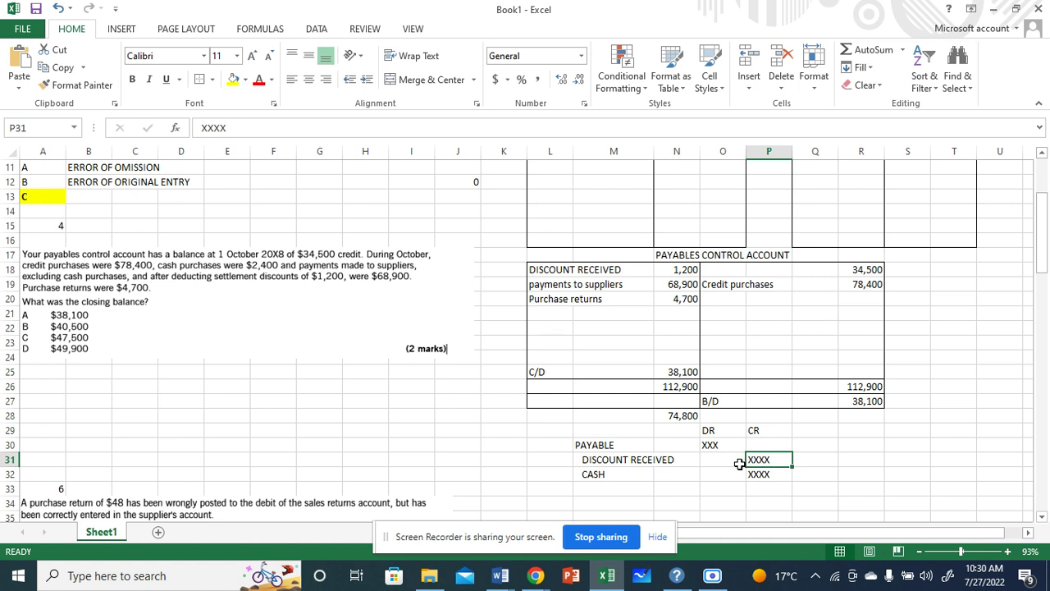
click(763, 431)
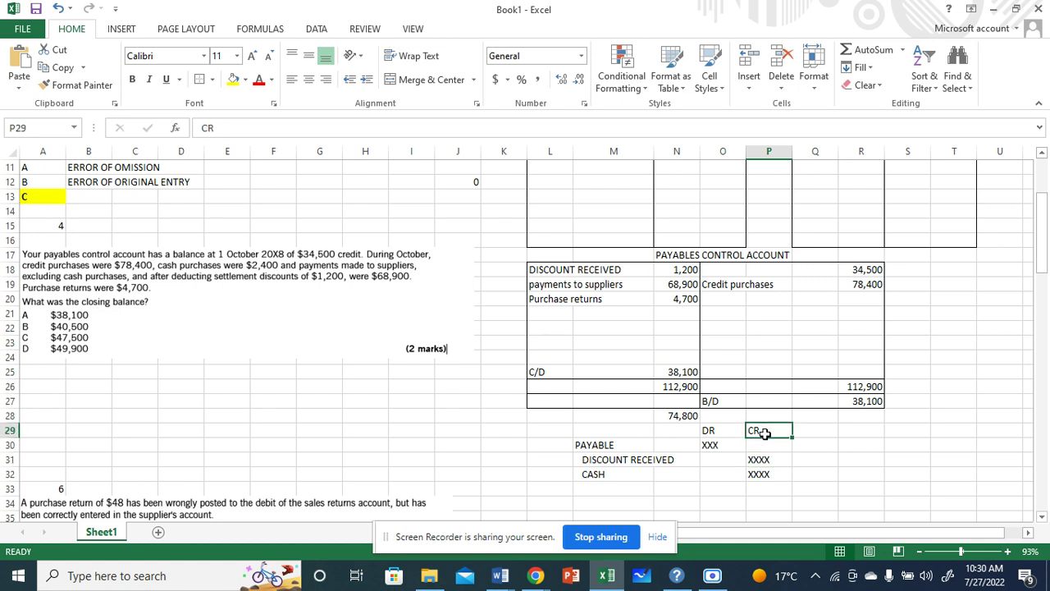
click(766, 457)
click(615, 464)
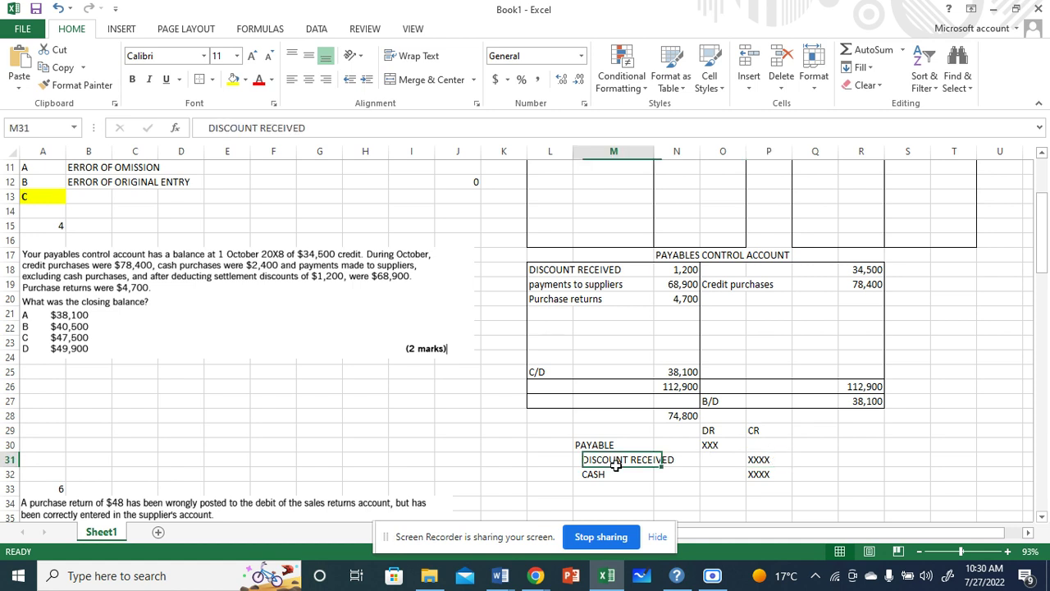
click(616, 475)
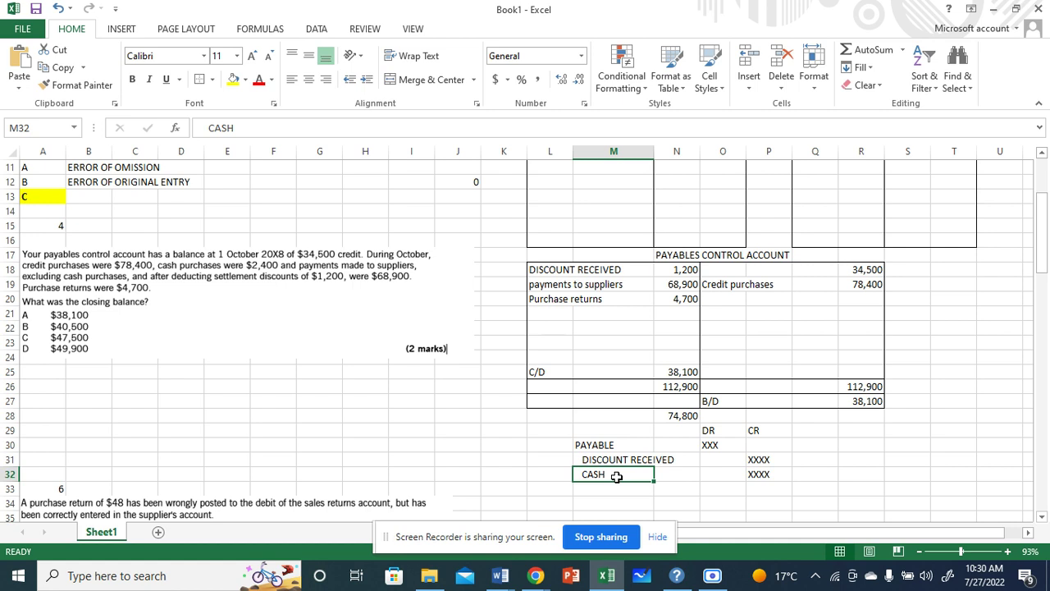
click(898, 326)
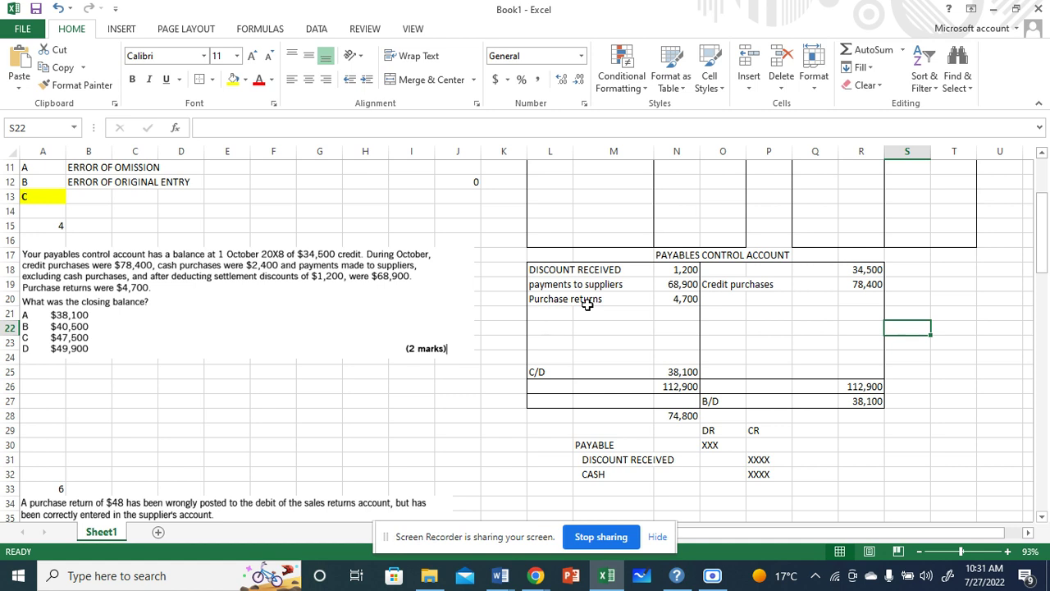
click(581, 252)
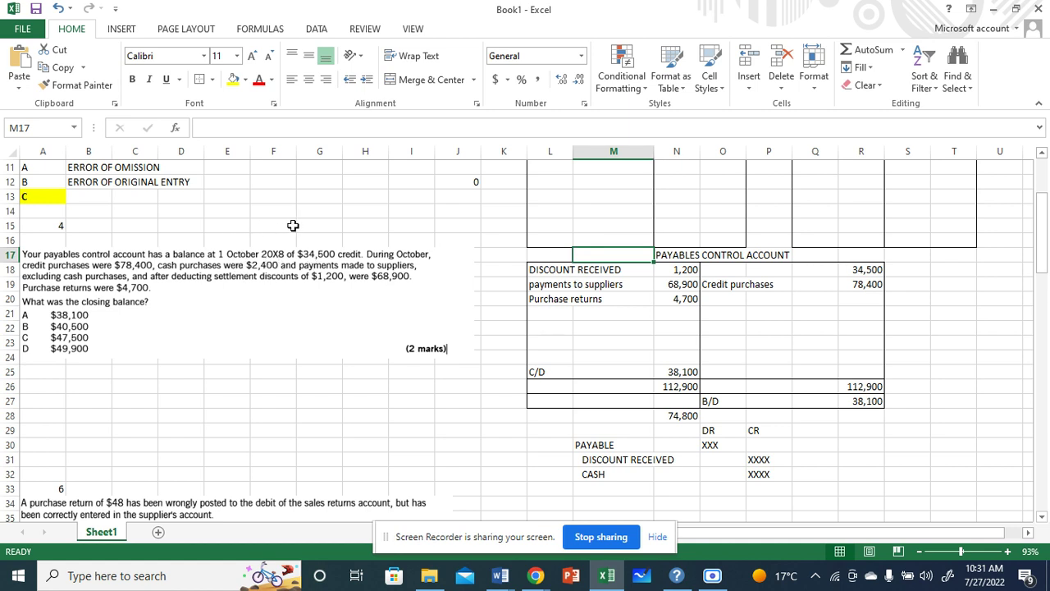
drag(553, 255, 857, 416)
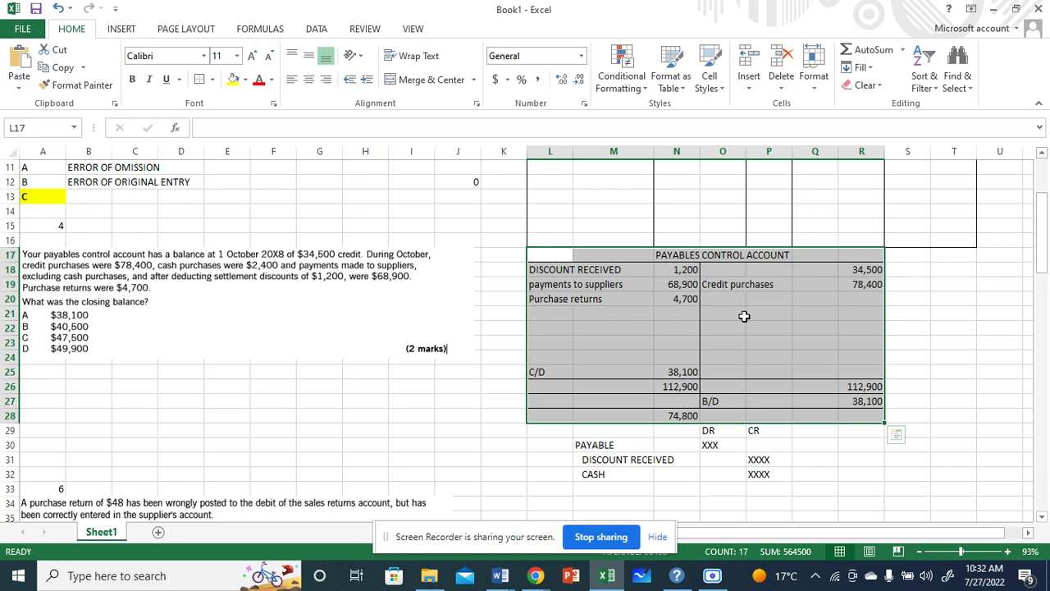
click(909, 297)
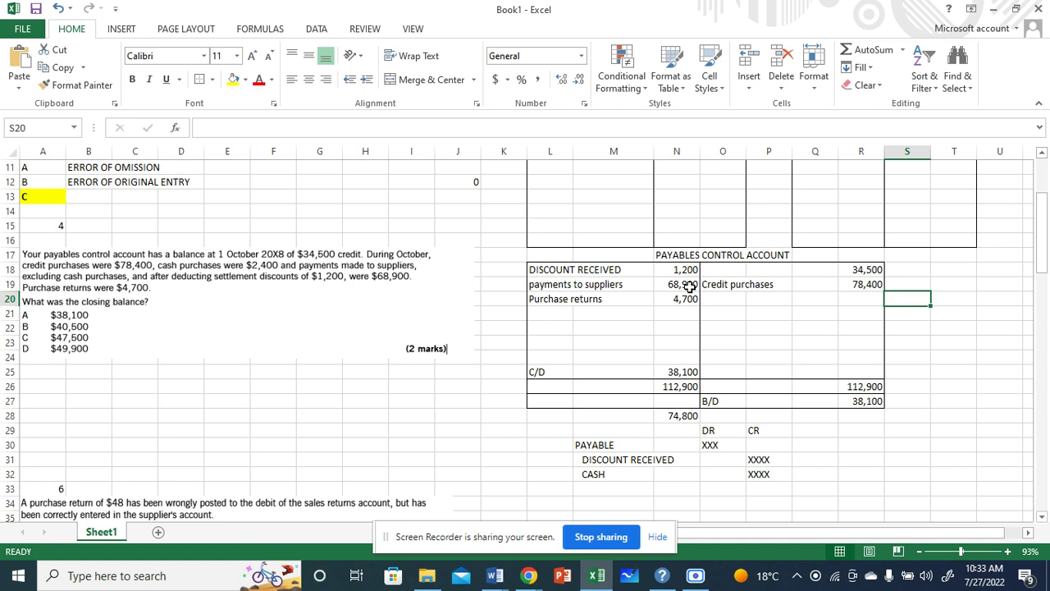
Label the 34,500 opening balance on the credit side of the payables control account as B/D in cell O18
click(714, 271)
text(B/D)
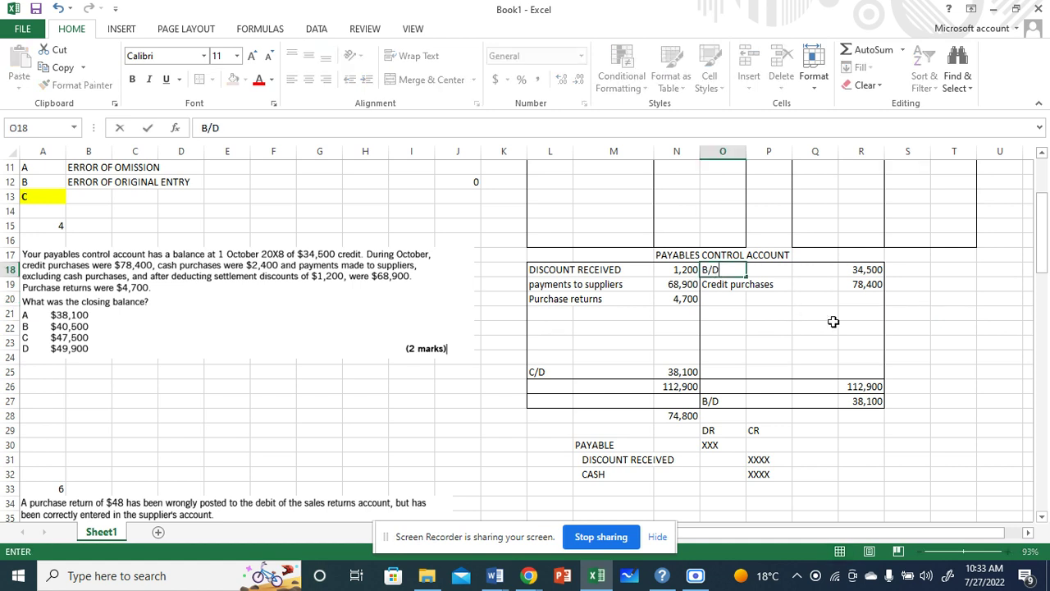
click(960, 334)
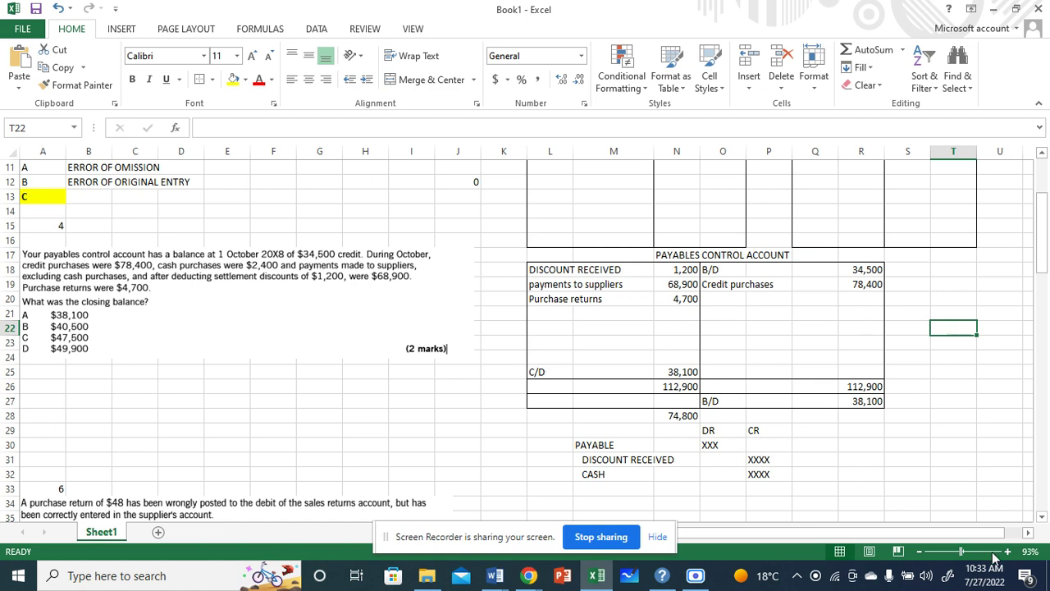
Add the heading JOURNAL ENTRIES in cell T19, beside the payables control account
click(1026, 533)
click(1026, 532)
click(1026, 532)
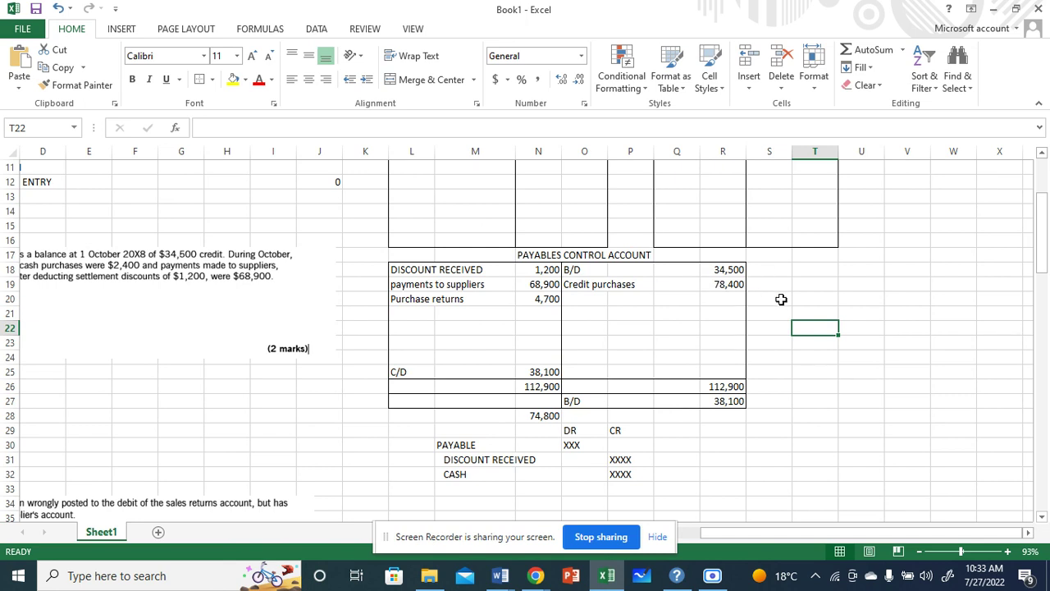
click(808, 298)
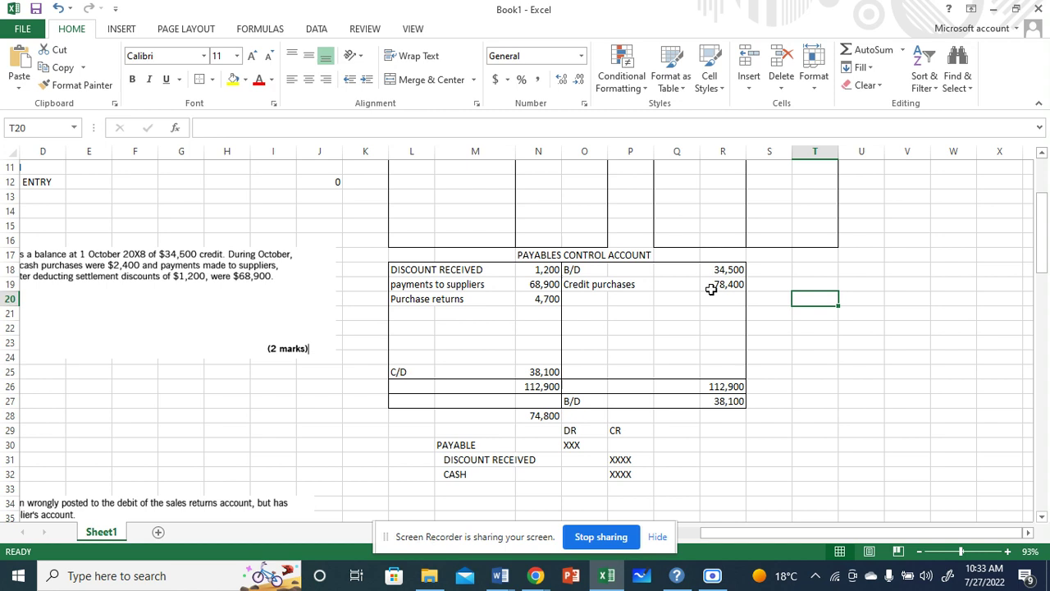
click(804, 281)
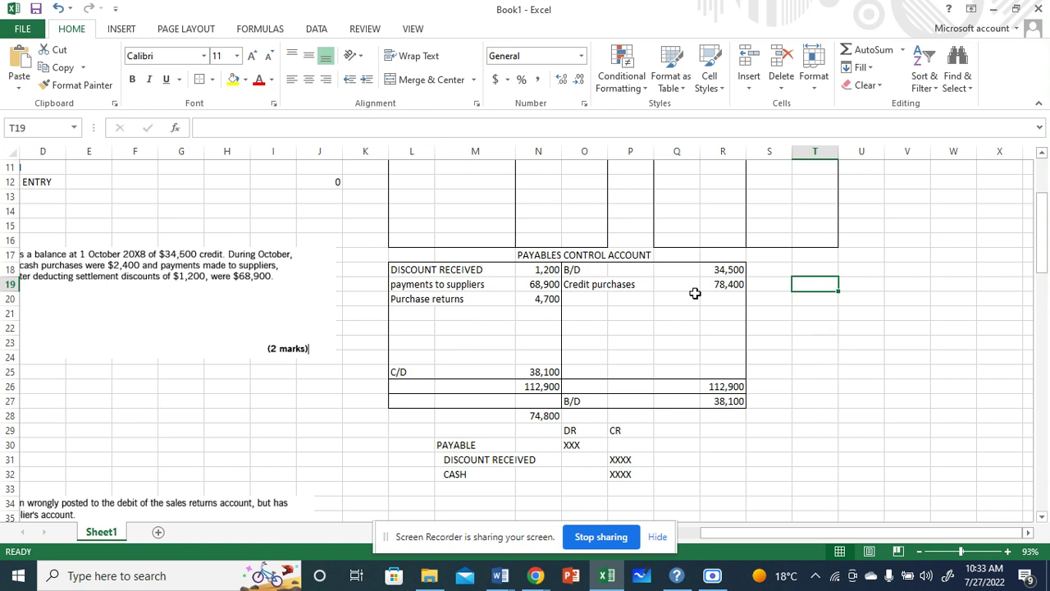
key(F2)
text(JOURNAL ENTRIES)
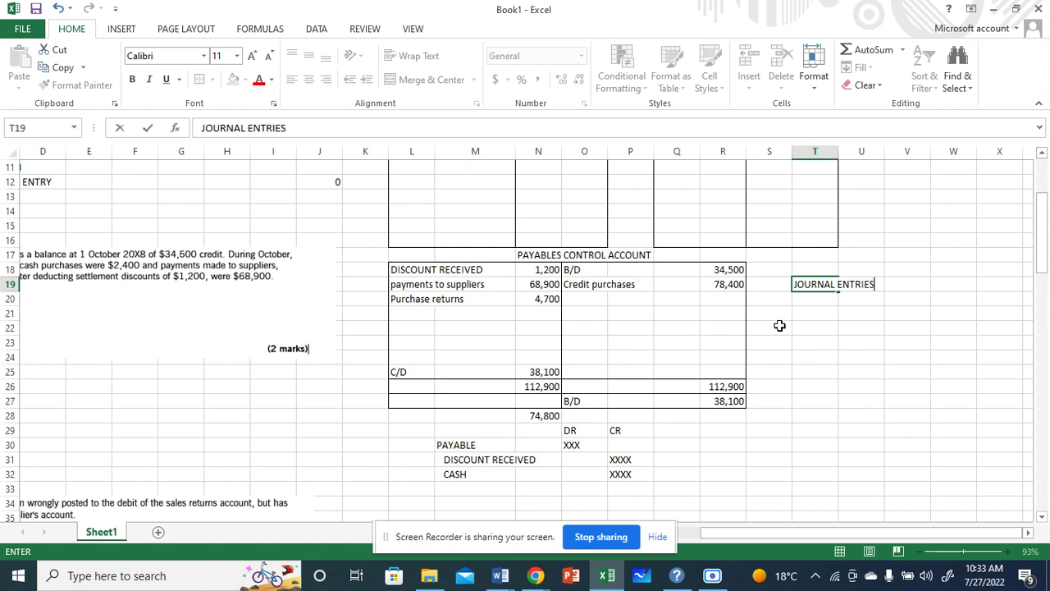
click(779, 327)
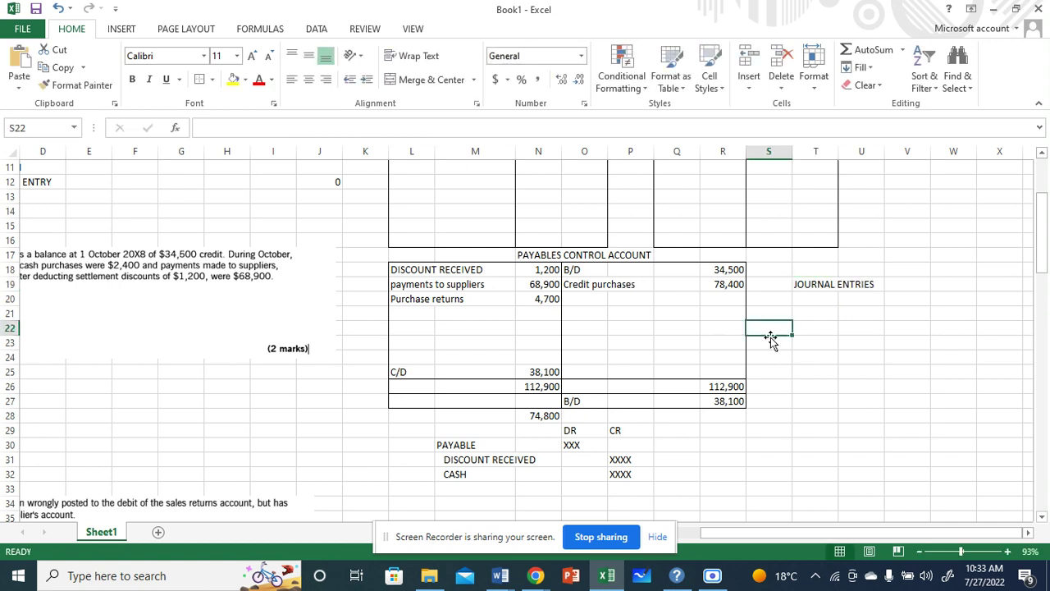
Start the first journal entry with PURCHASES in T21 and the column headings DR in V20 and CR in W20
click(826, 313)
text(PURCHASES)
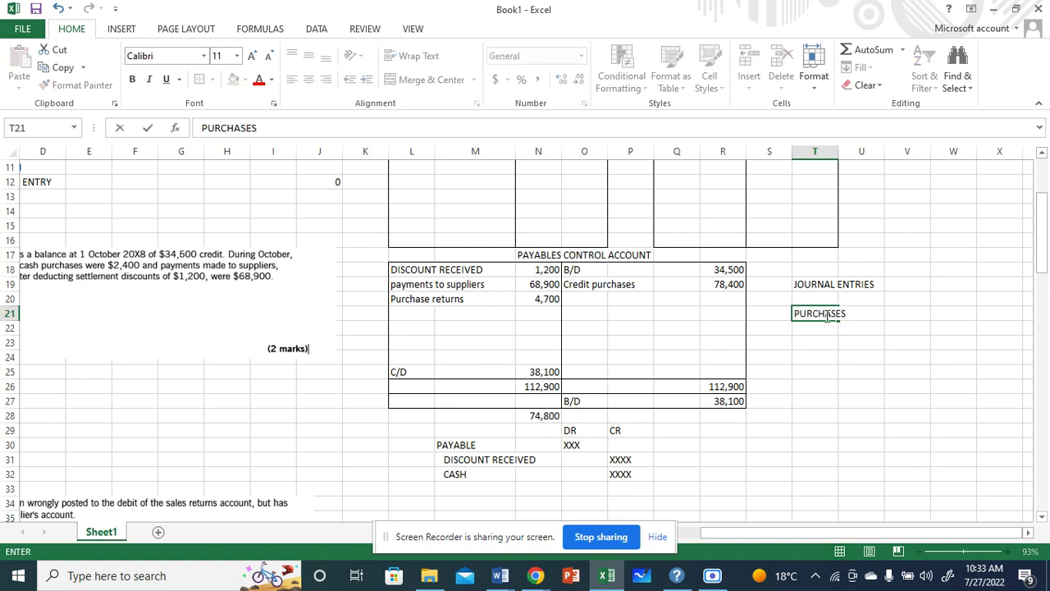
click(909, 299)
text(DR)
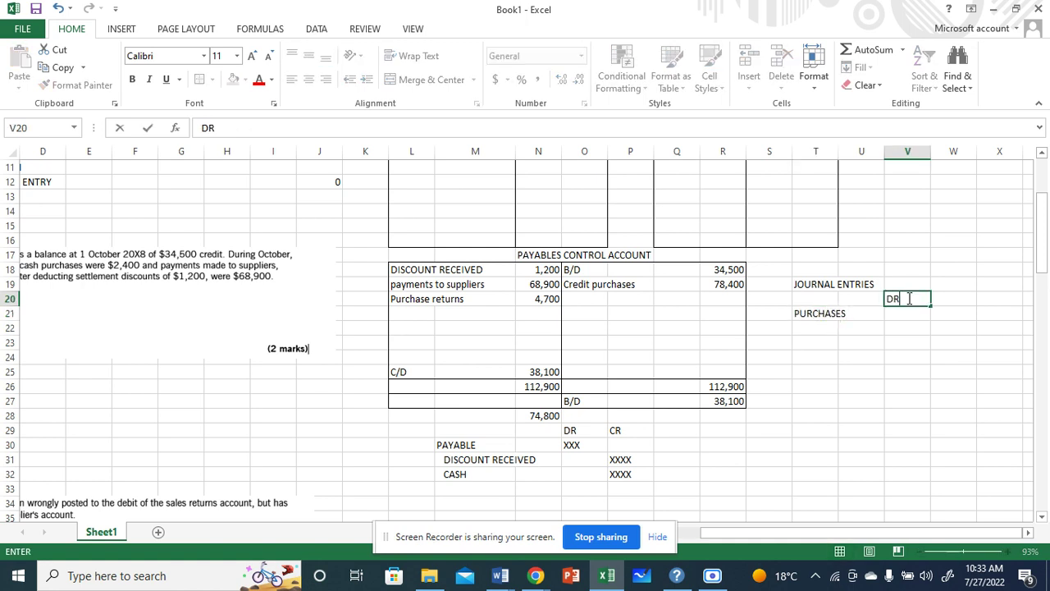
click(938, 298)
text(CR)
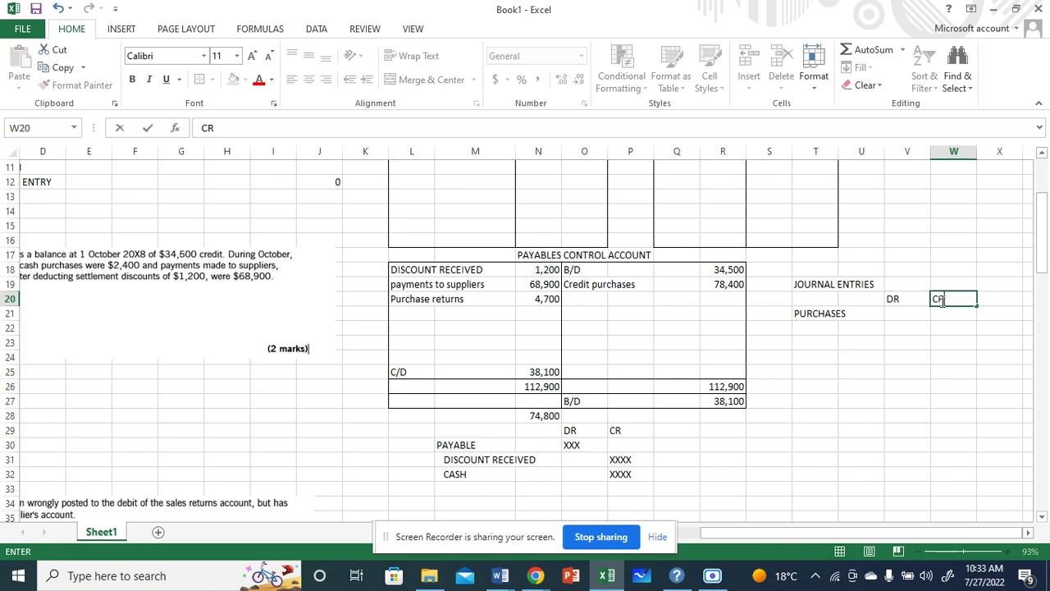
key(BackSpace)
text(R)
Complete the purchases entry with an indented PAYABLE in T22, debit placeholder XXXX in V21 and credit placeholder XXXXX in W22
double_click(832, 330)
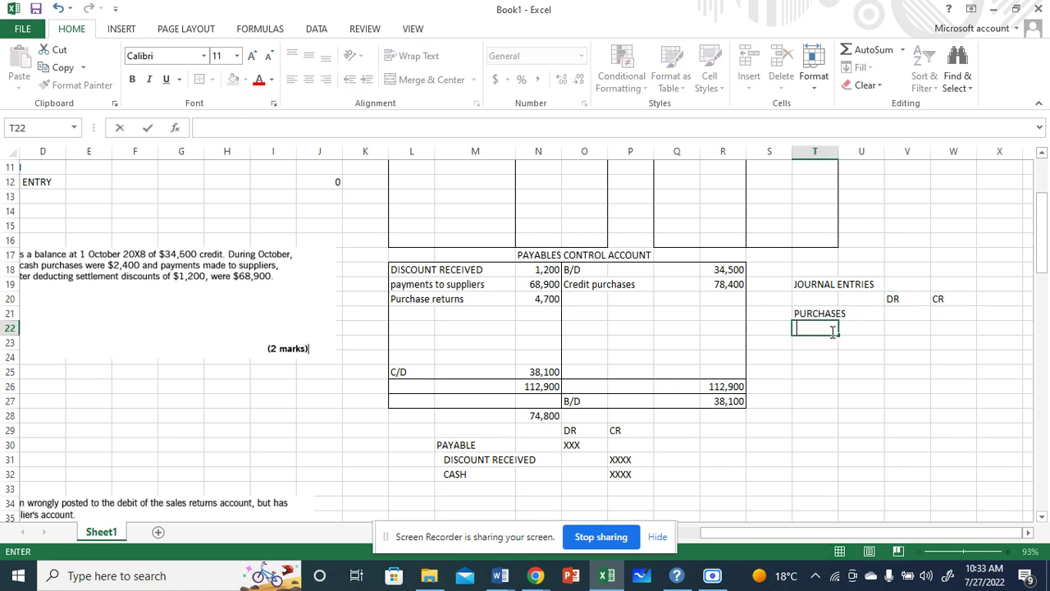
text(PAYABLE)
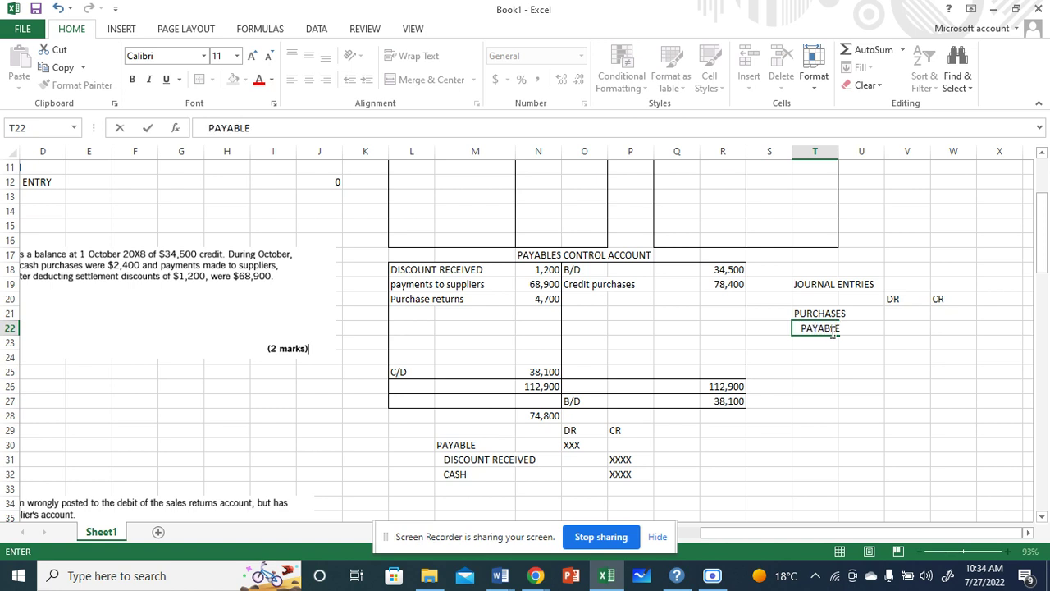
click(906, 313)
text(XXXX)
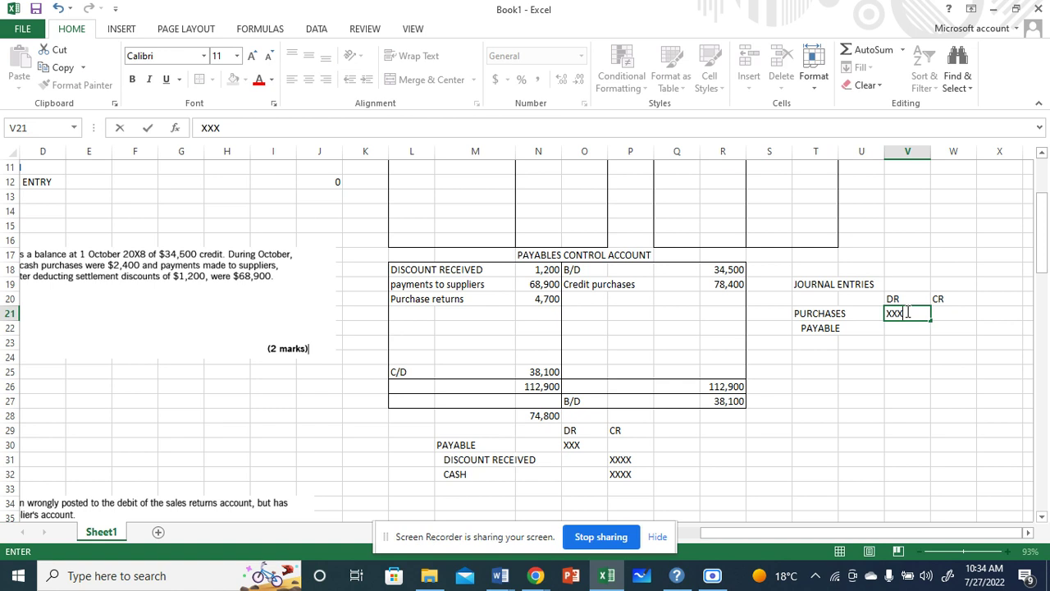
click(941, 329)
text(XXXXX)
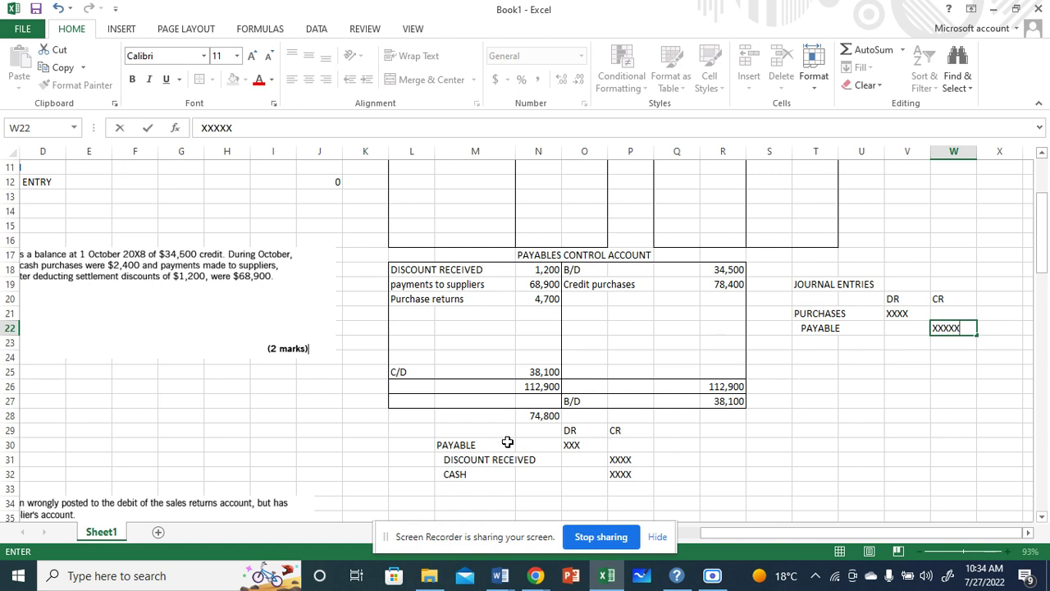
Move the discount received journal entry in M29:P32 to start at T24, below the purchases entry
click(557, 462)
drag(457, 432, 645, 479)
right_click(645, 480)
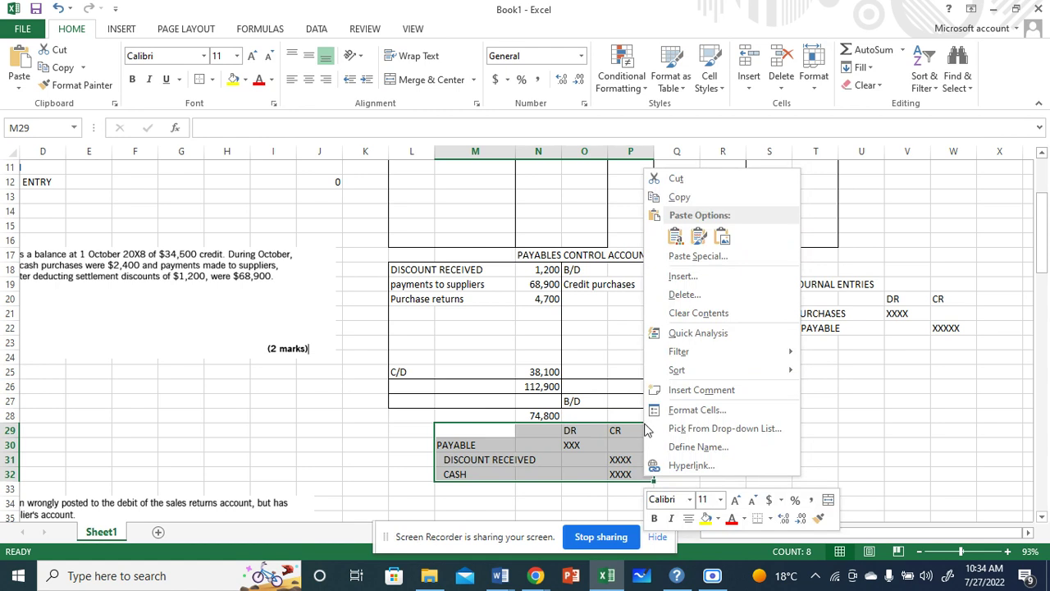
mouse_move(667, 374)
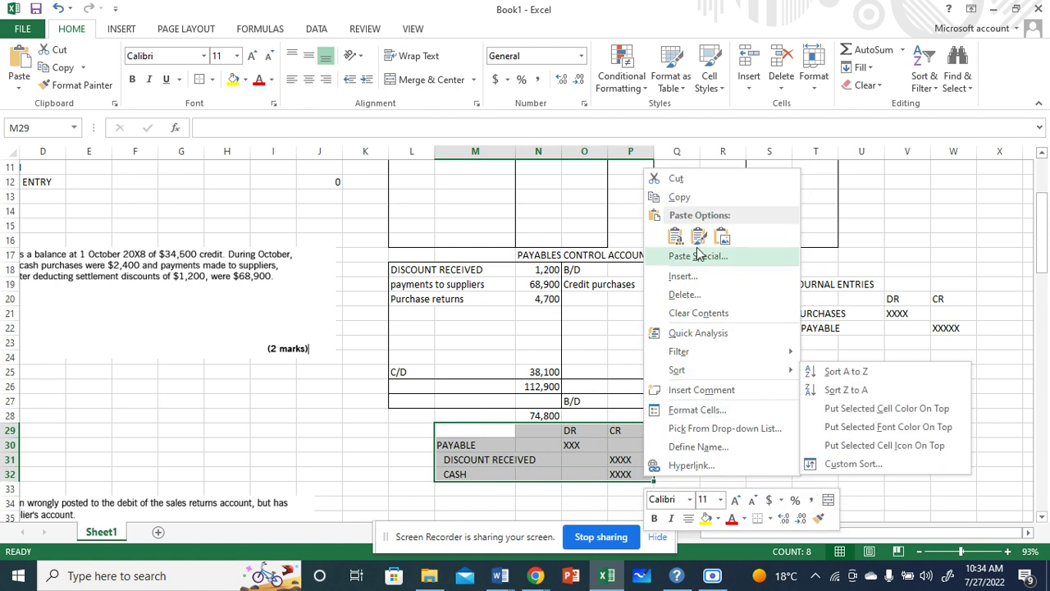
click(711, 179)
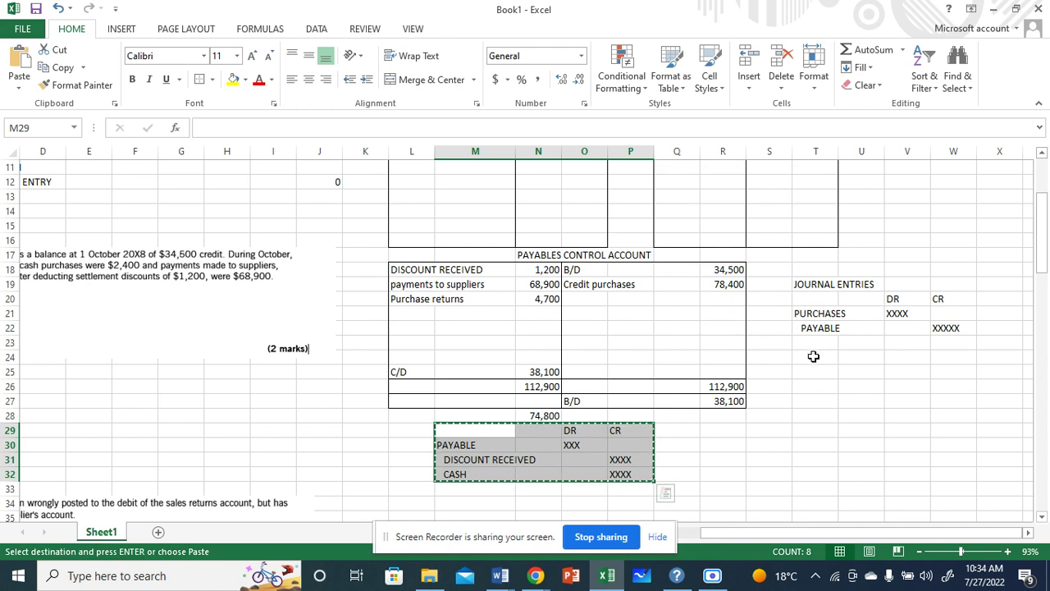
click(813, 356)
right_click(813, 356)
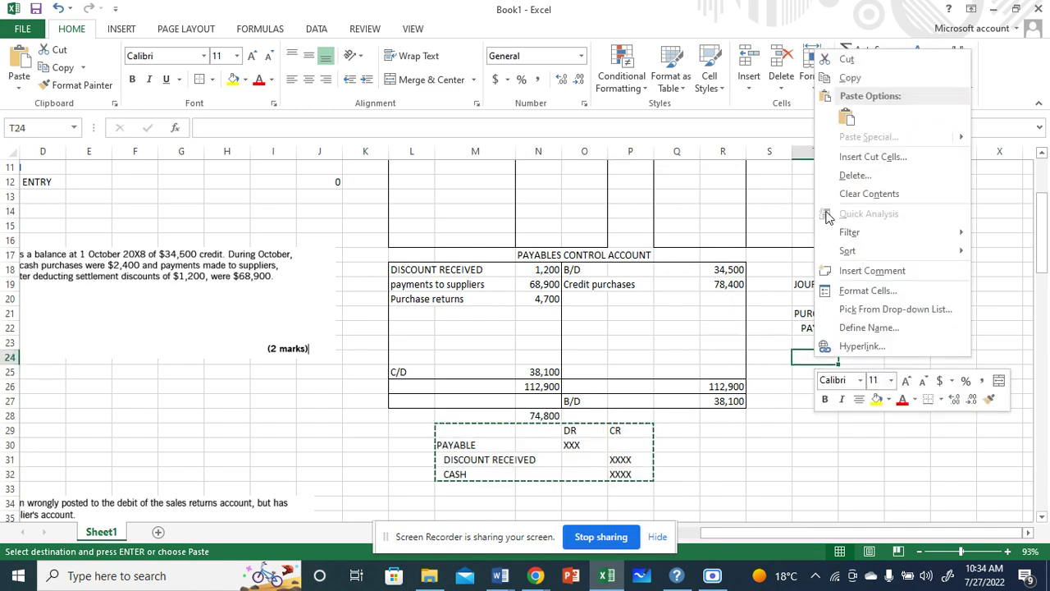
click(845, 117)
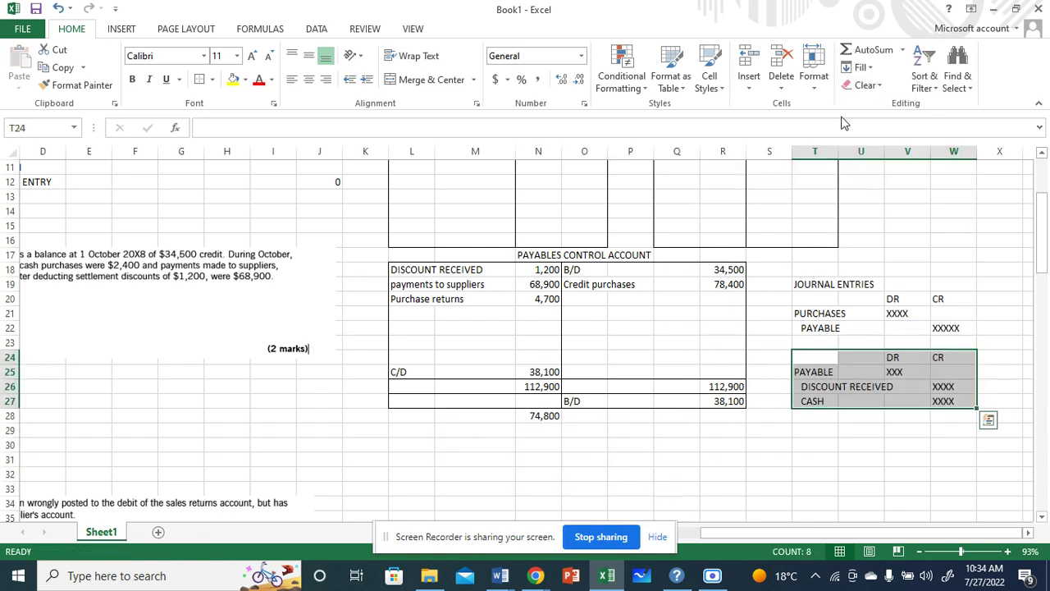
Start the supplier payment journal entry with PAYABLES in T29 and the debit placeholder XXXX in V29
click(807, 429)
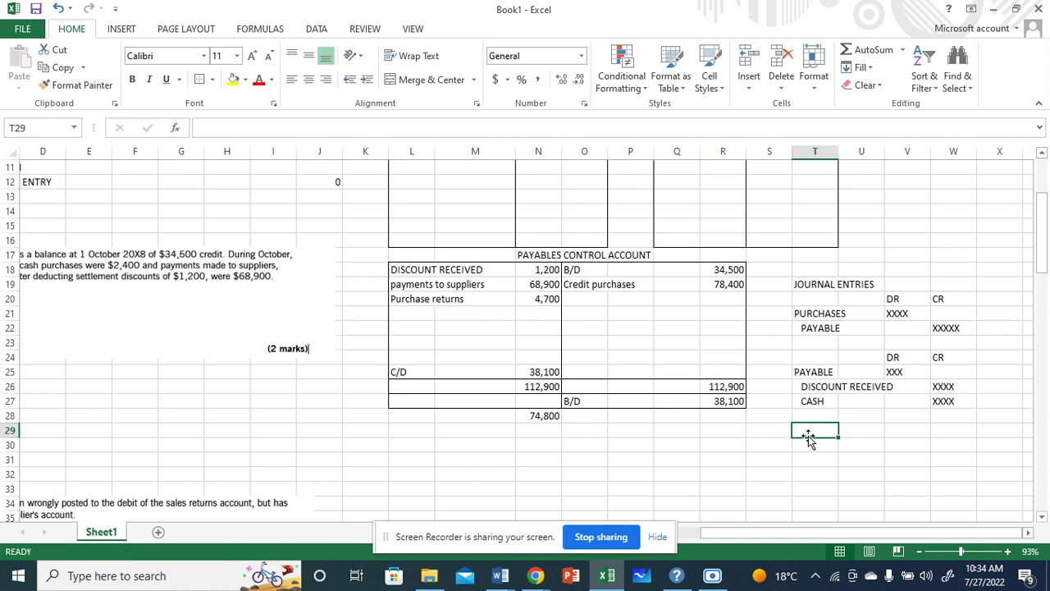
text(PAYABLES)
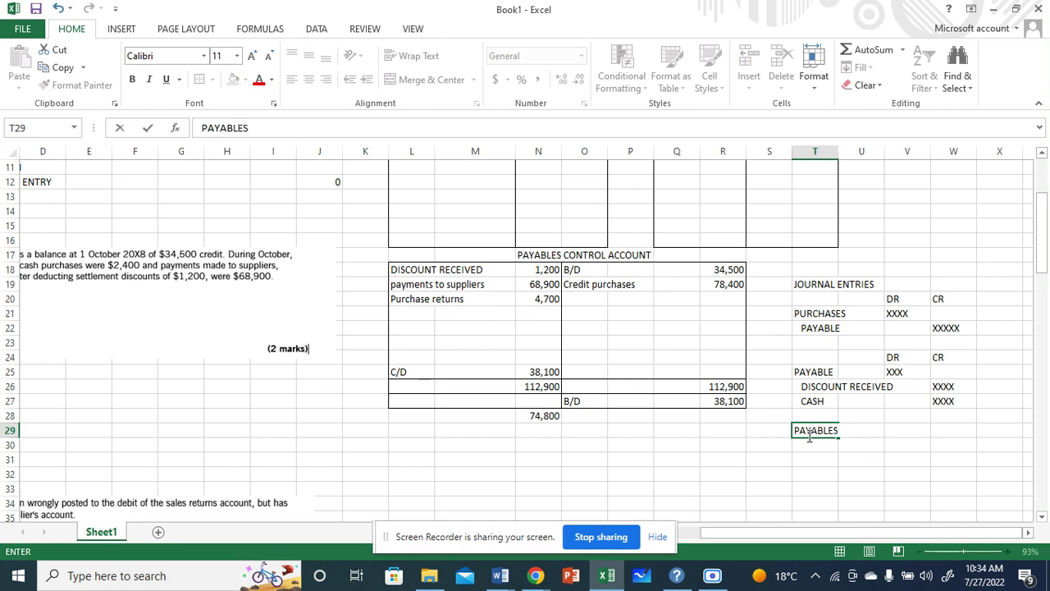
click(901, 437)
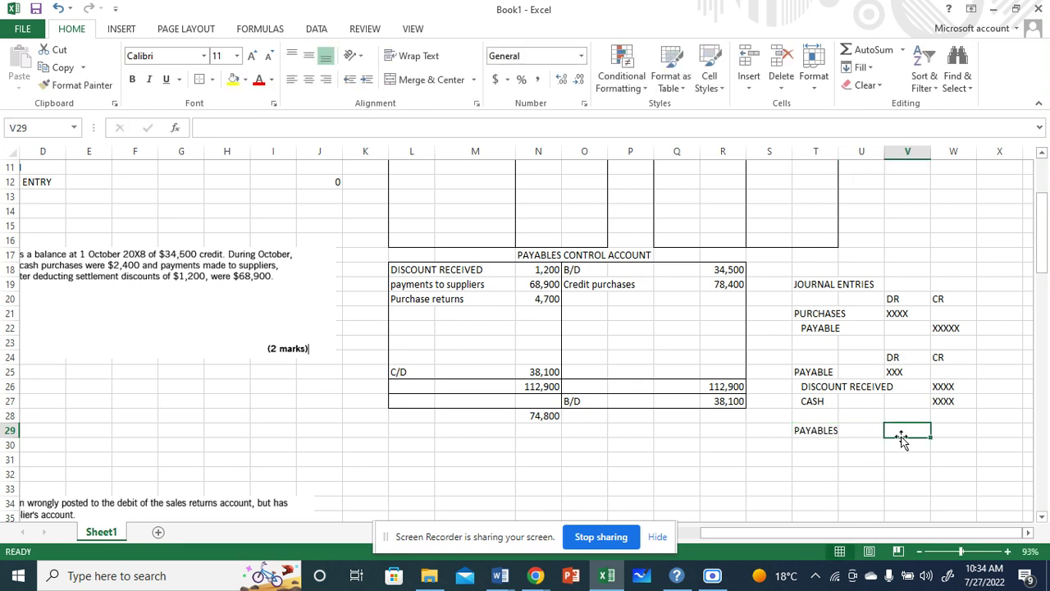
text(XXXX)
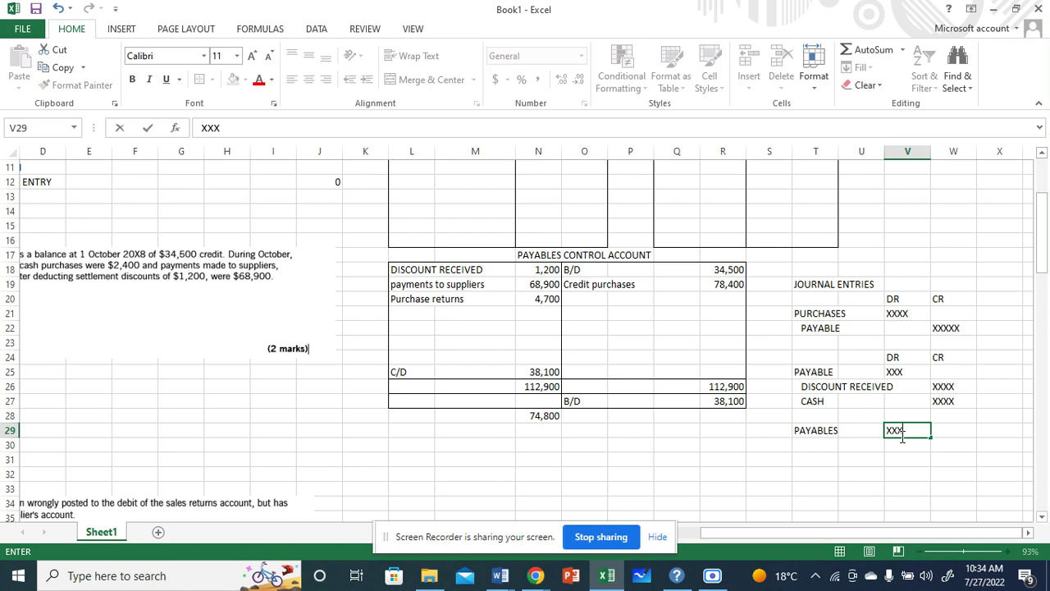
Complete the supplier payment entry with an indented CASH in T30 and the credit placeholder XXXX in W30
click(832, 447)
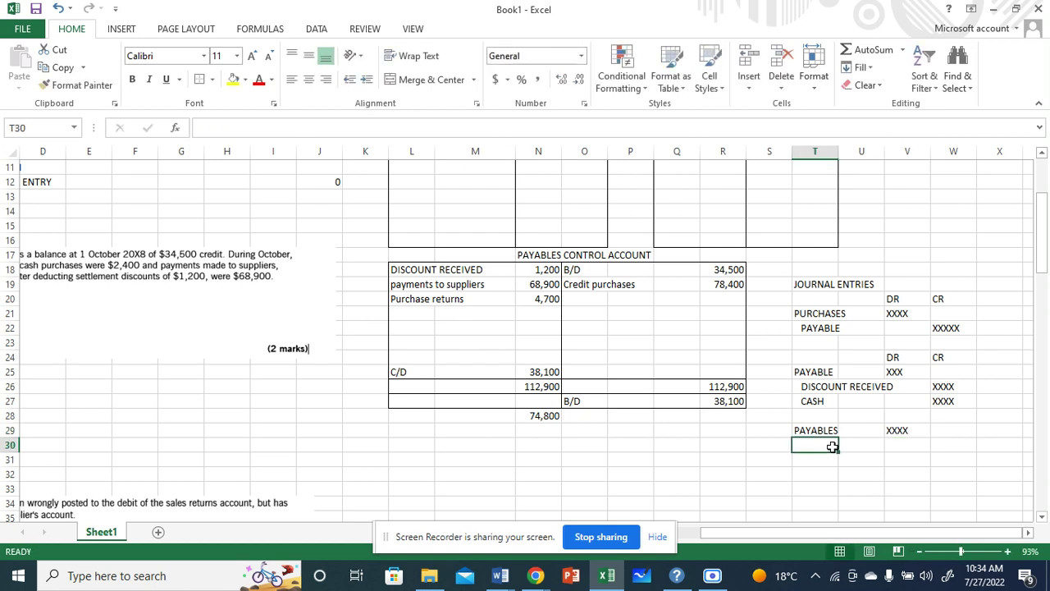
text(CSD)
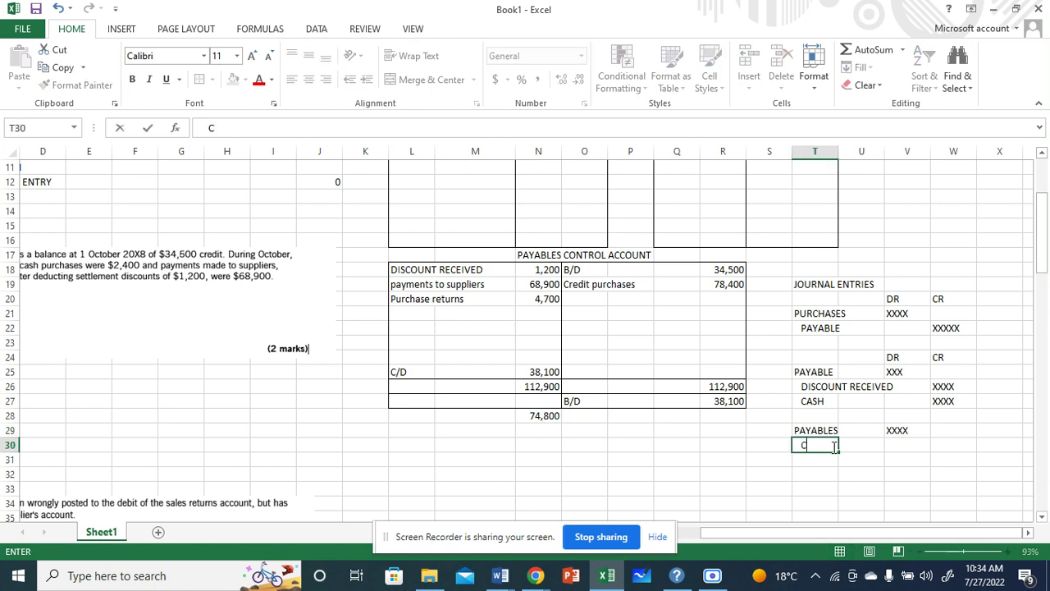
key(BackSpace)
key(BackSpace)
text(ASH)
click(954, 444)
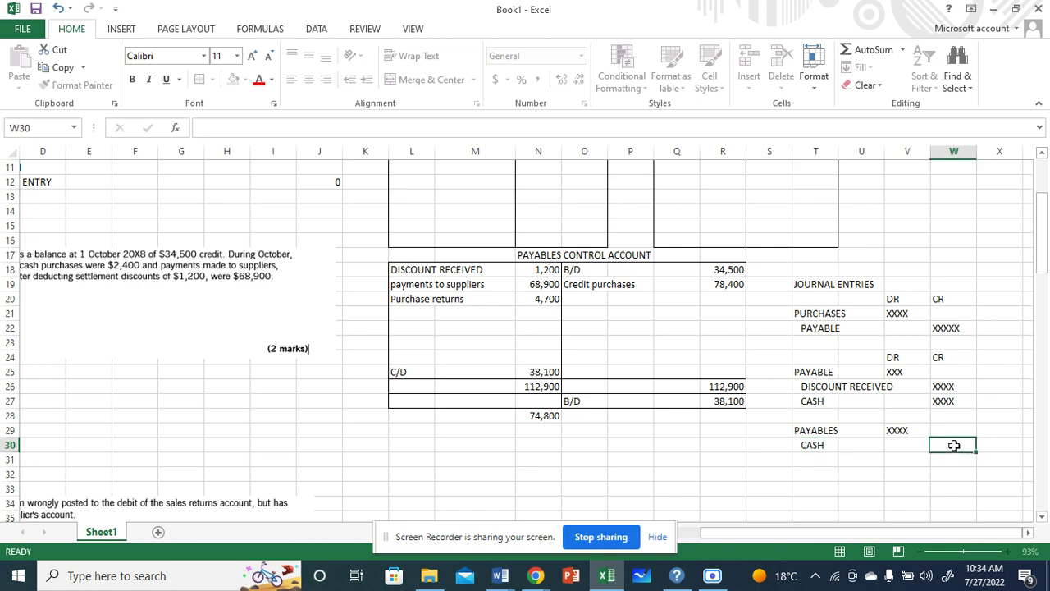
text(XXXX)
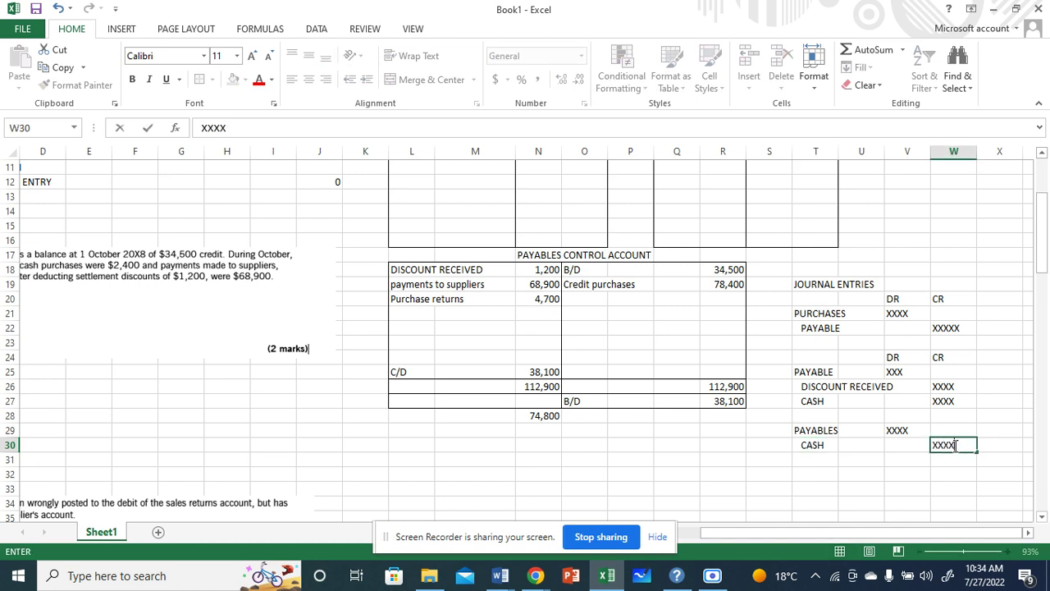
click(765, 461)
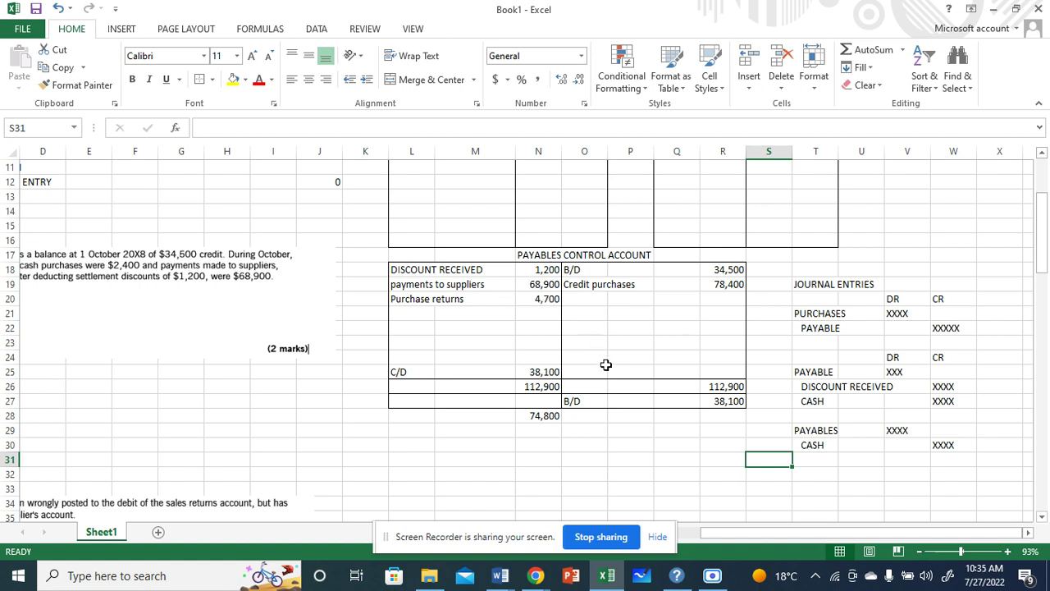
Start the purchase returns journal entry with PAYABLES in T32 and the debit placeholder XXXX in V32
click(822, 487)
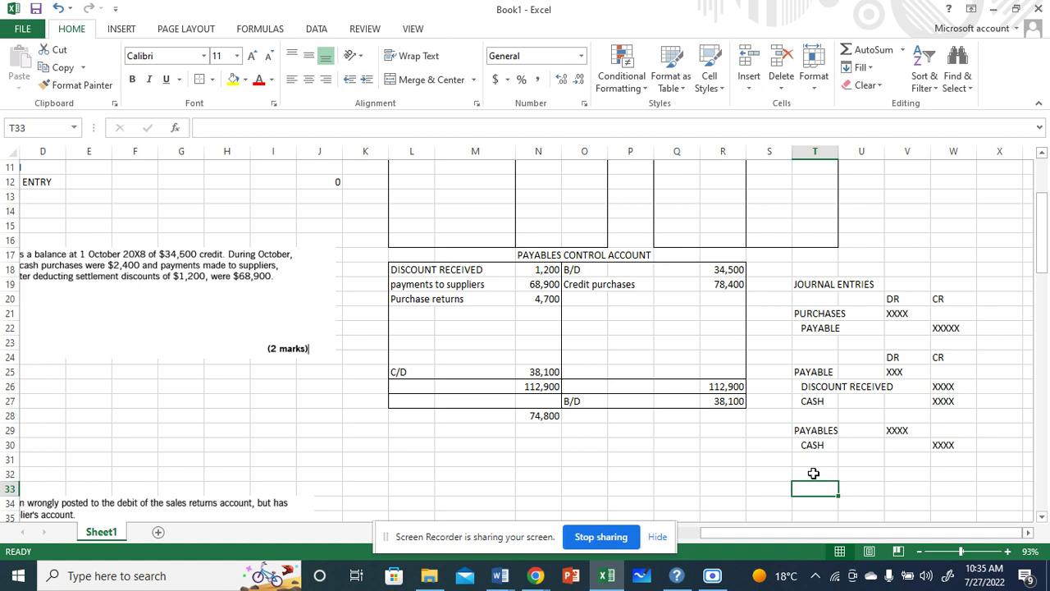
click(813, 473)
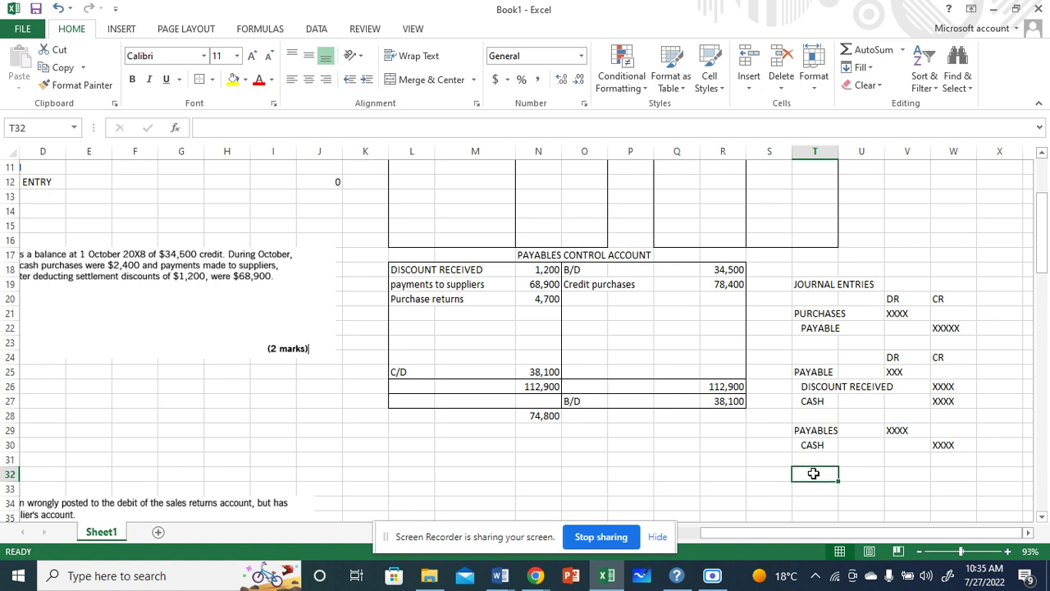
text(PAYABLES)
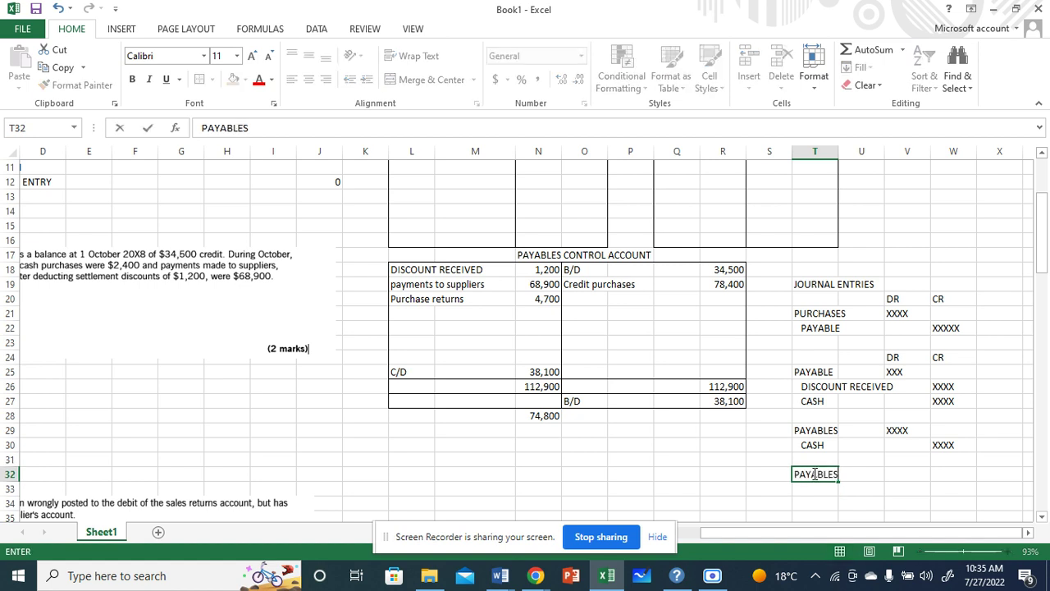
click(901, 472)
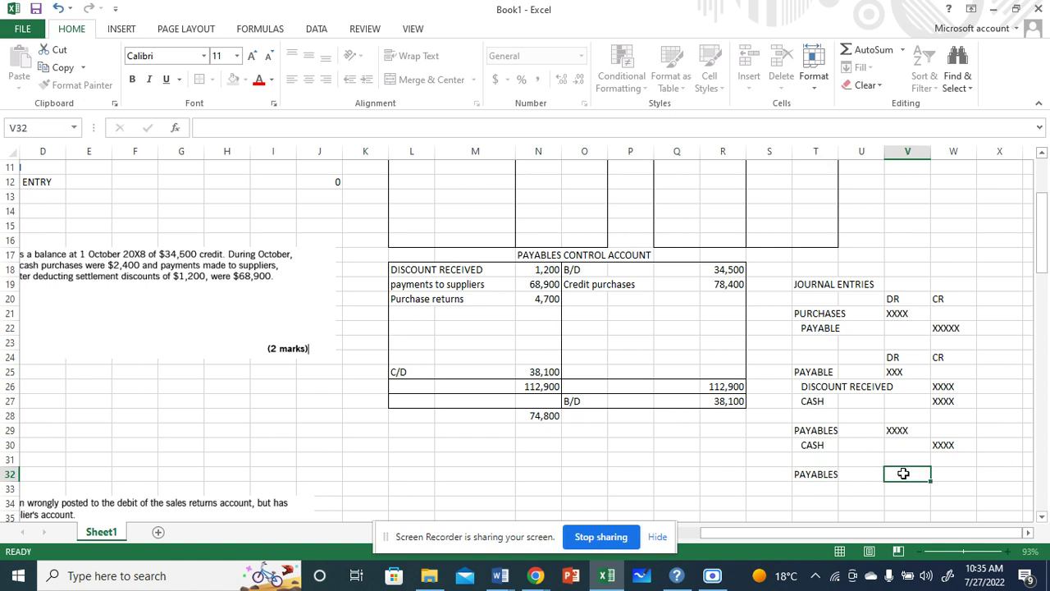
text(XXXX)
Complete the purchase returns entry with an indented RETURN OUTWARD in T33 and the credit placeholder XXXX in W33
click(820, 487)
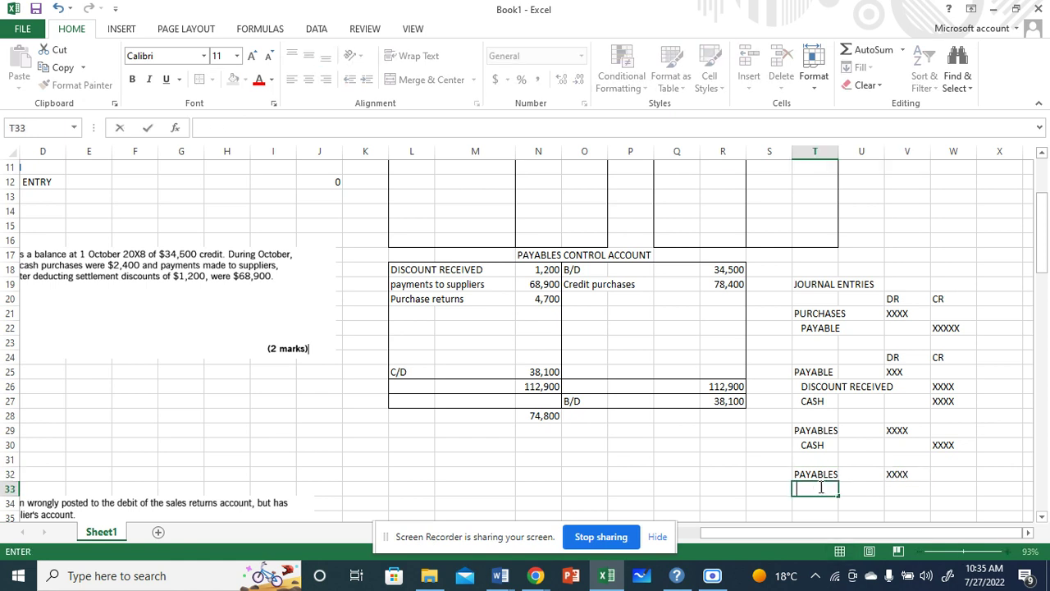
text(RETURN OUTWARD)
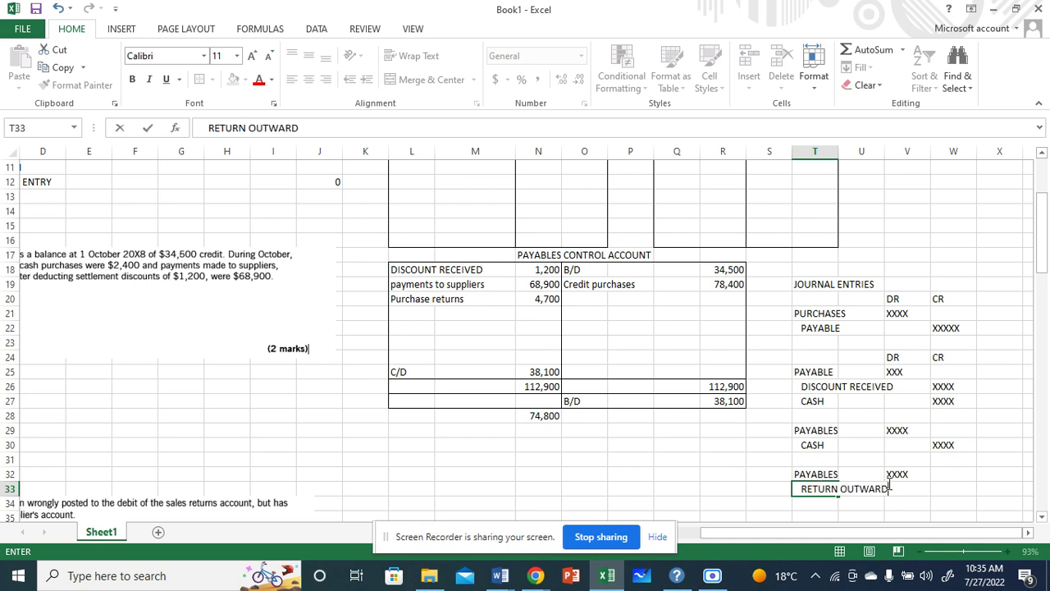
click(958, 489)
text(XXXX)
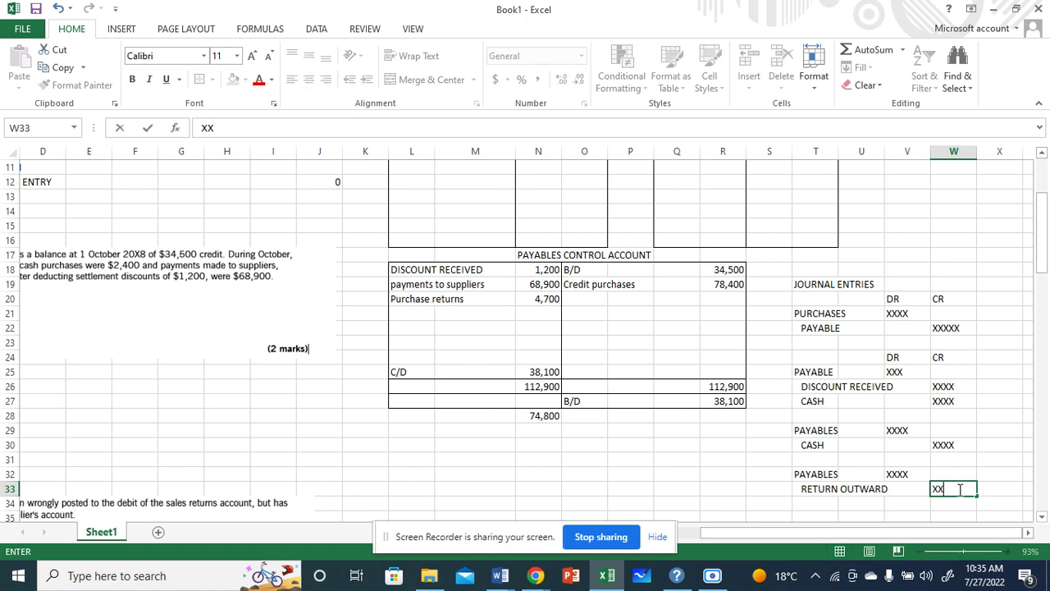
click(963, 309)
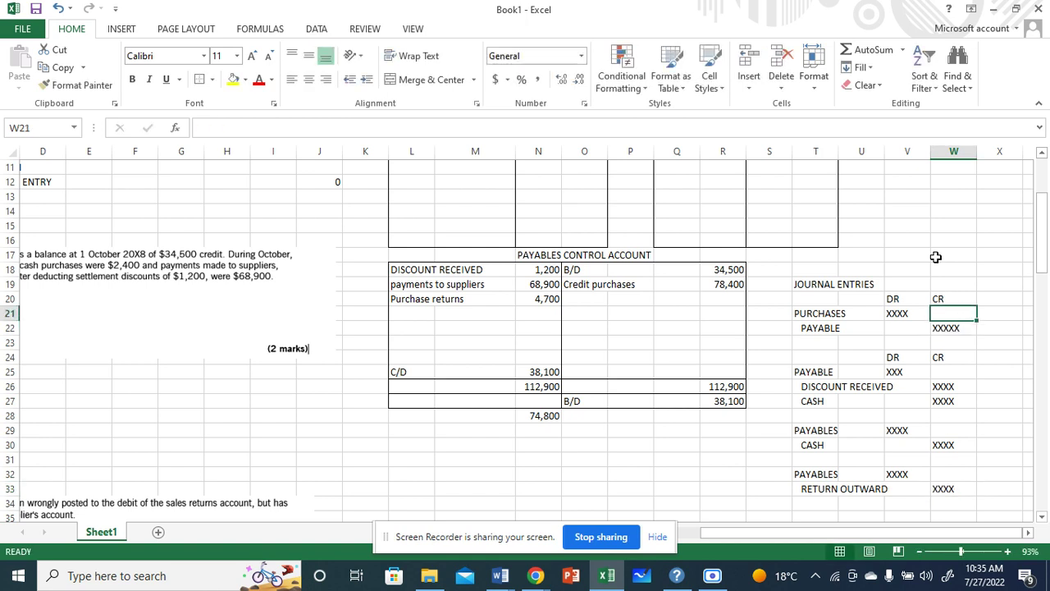
click(855, 236)
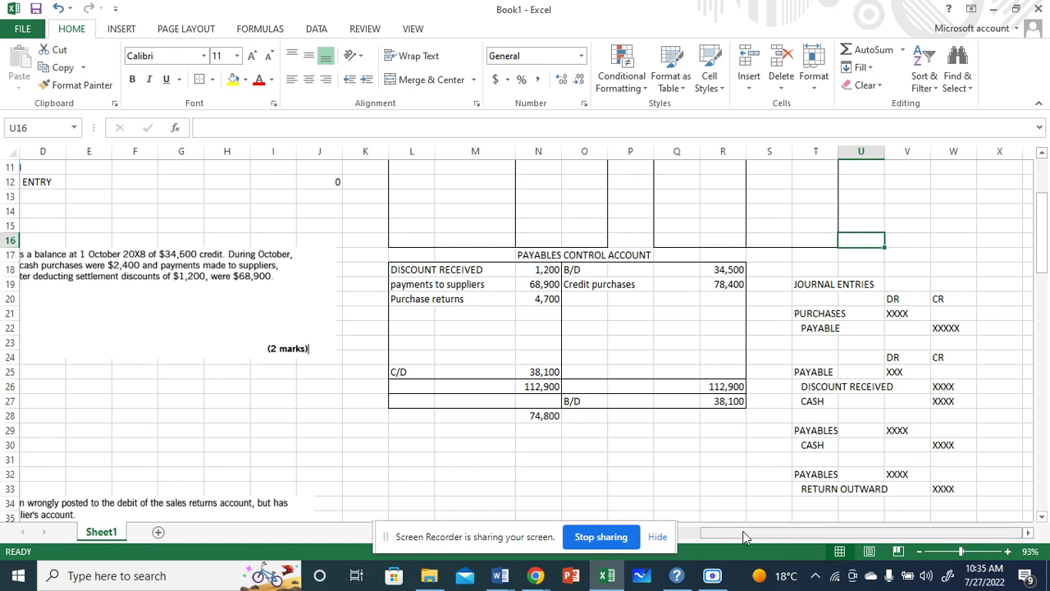
Review the payables control account question against the completed account and the journal entries beside it
drag(742, 530, 724, 531)
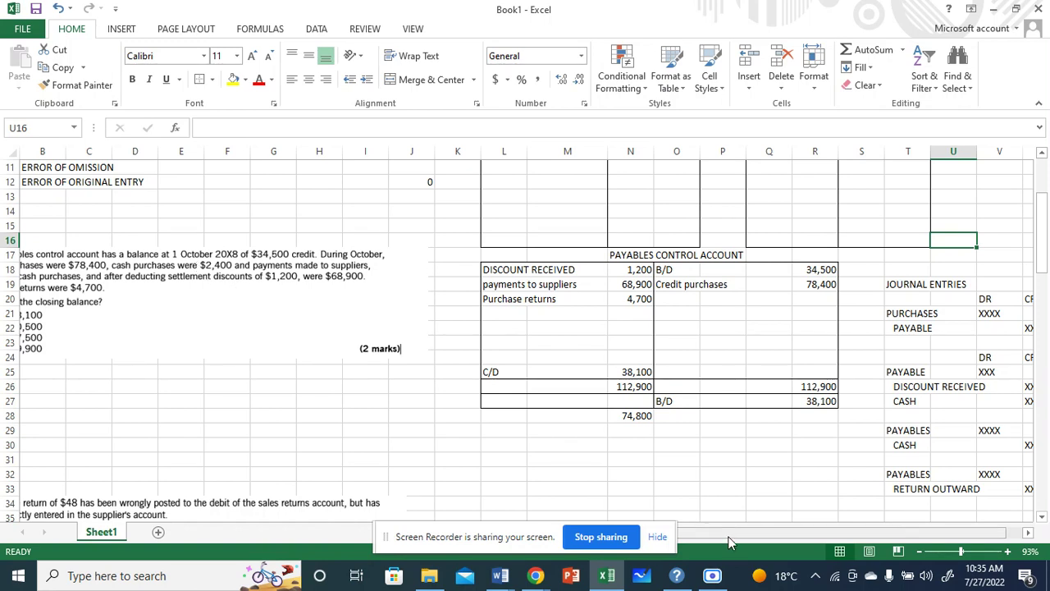
drag(728, 537, 720, 539)
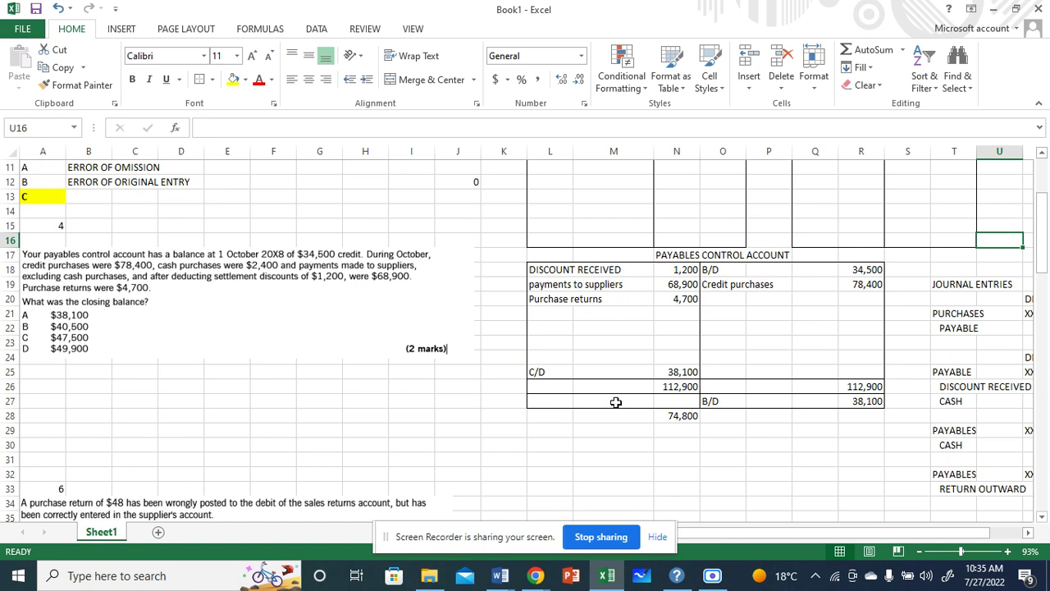
click(1028, 535)
click(1028, 535)
click(1028, 535)
click(1028, 535)
click(1028, 535)
click(1028, 535)
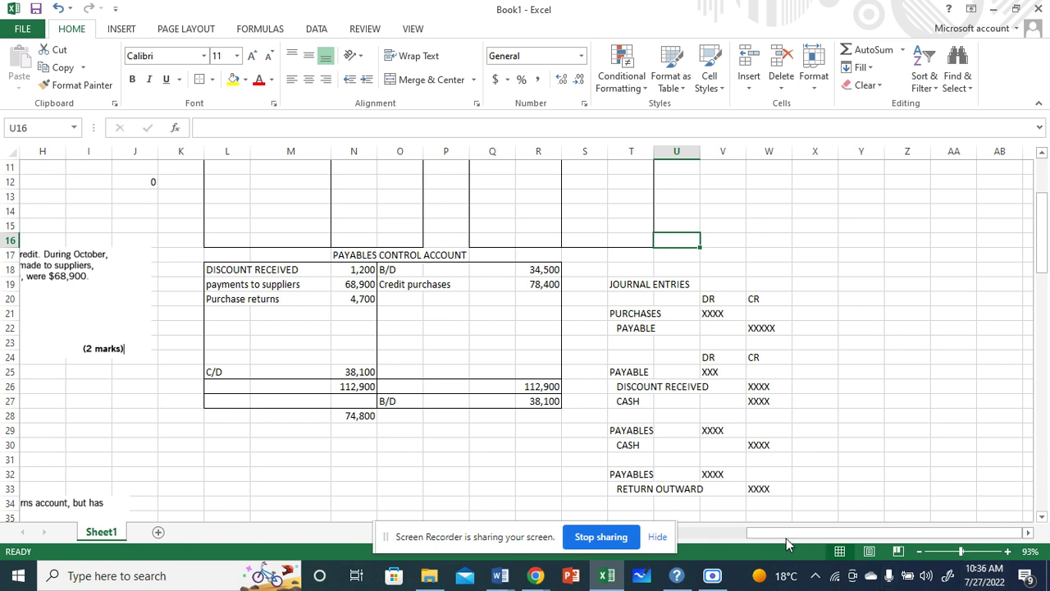
Enter the answer B in K34 beside question 6 about the wrongly posted purchase return
drag(786, 532, 683, 537)
click(1043, 518)
drag(1042, 522, 1043, 522)
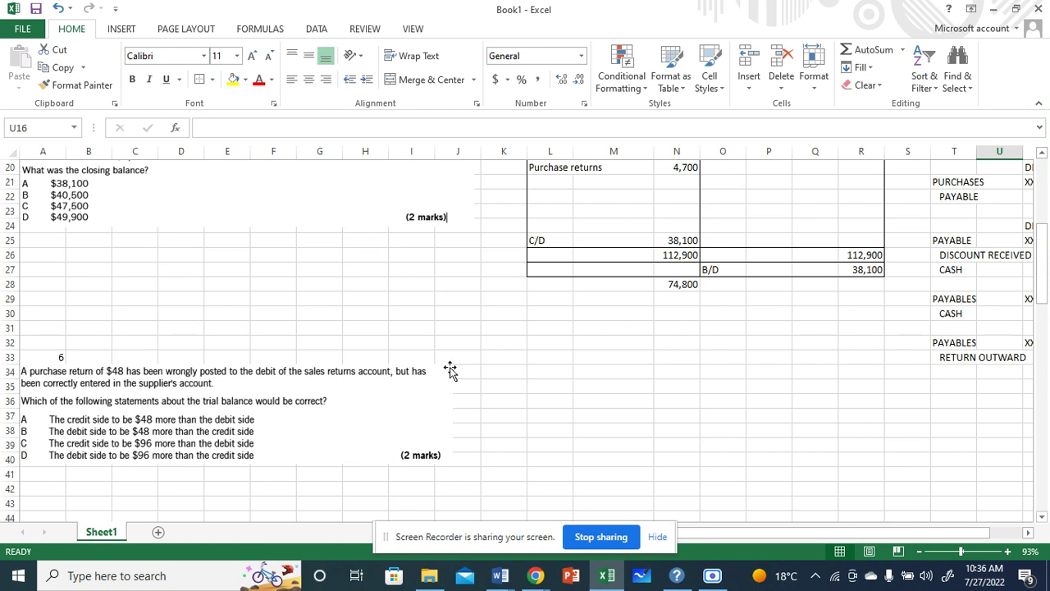
click(525, 370)
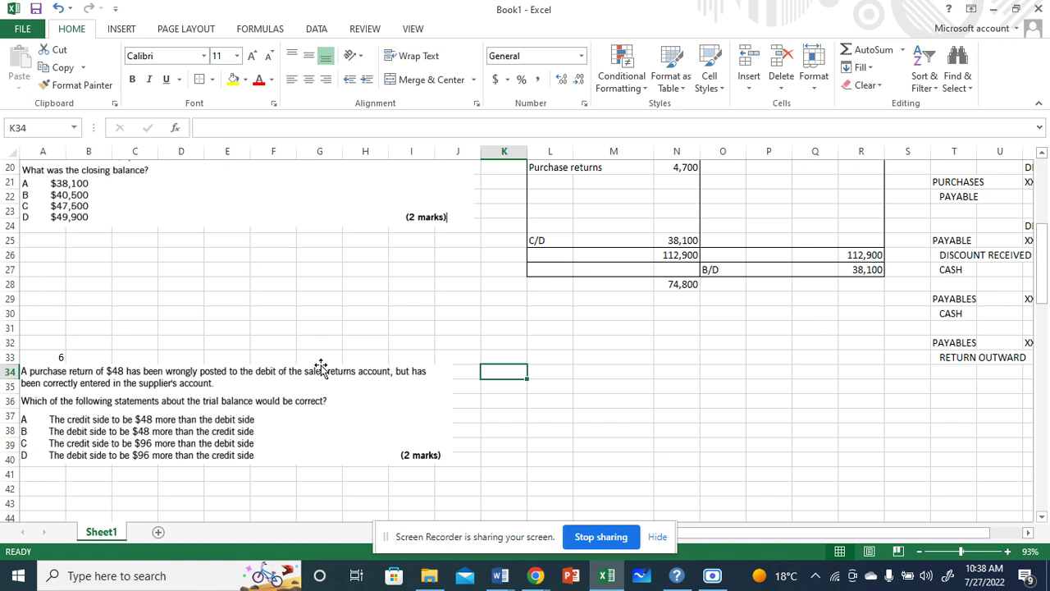
text(B)
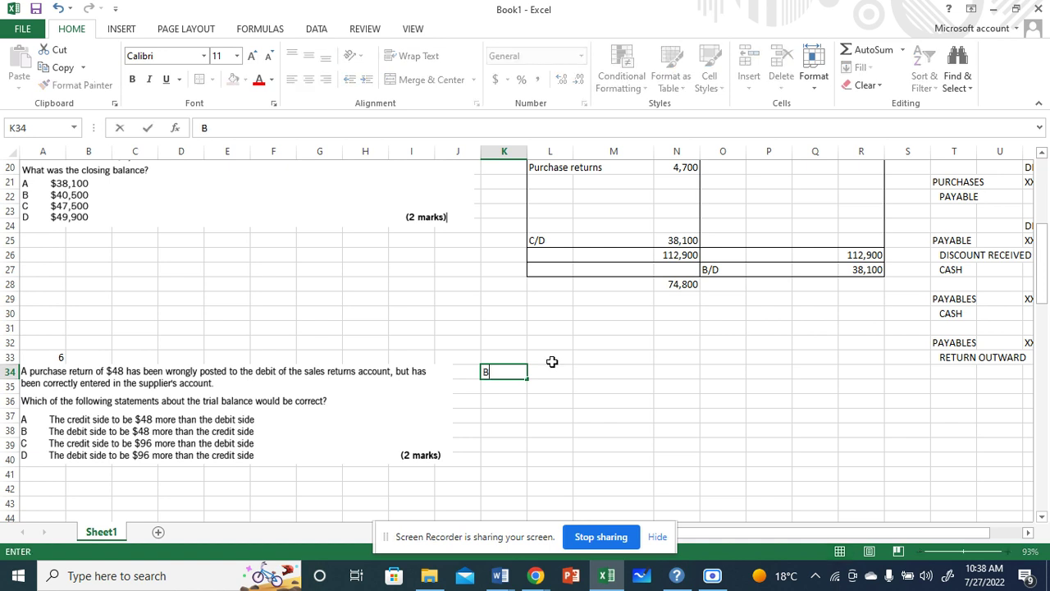
click(648, 329)
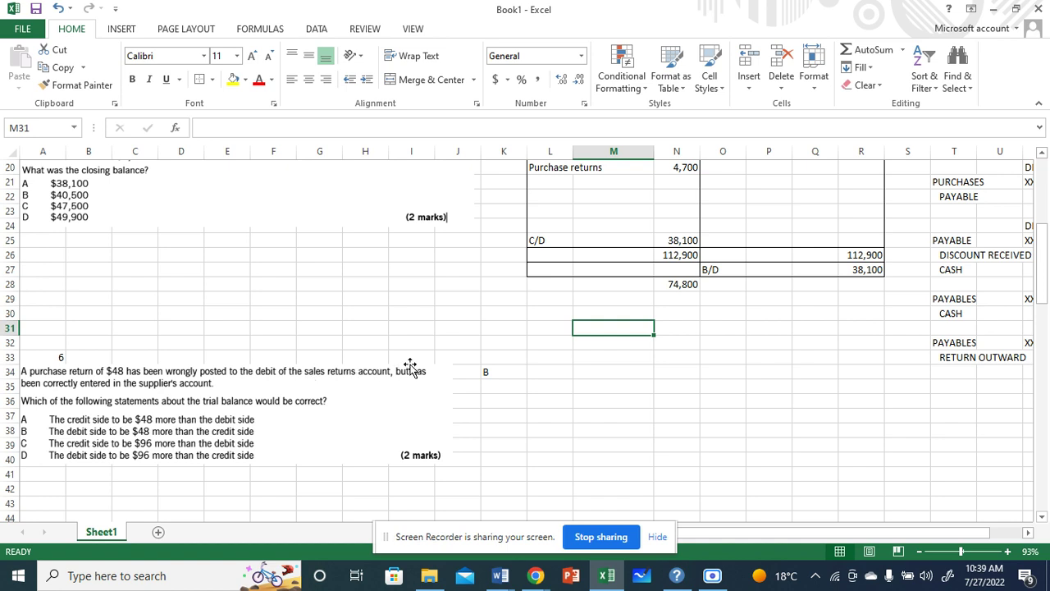
click(515, 361)
click(532, 371)
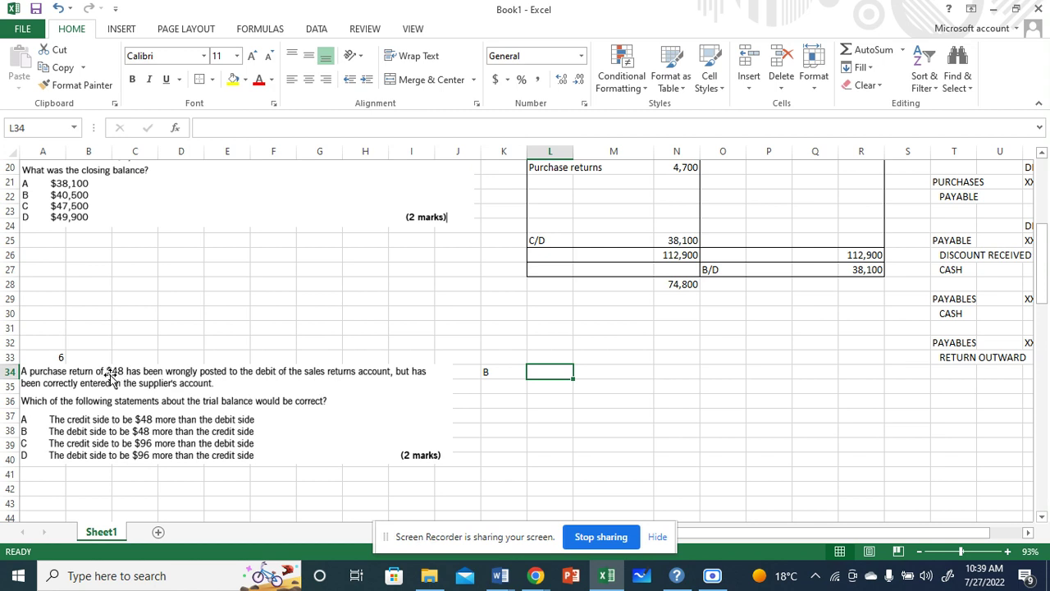
click(579, 400)
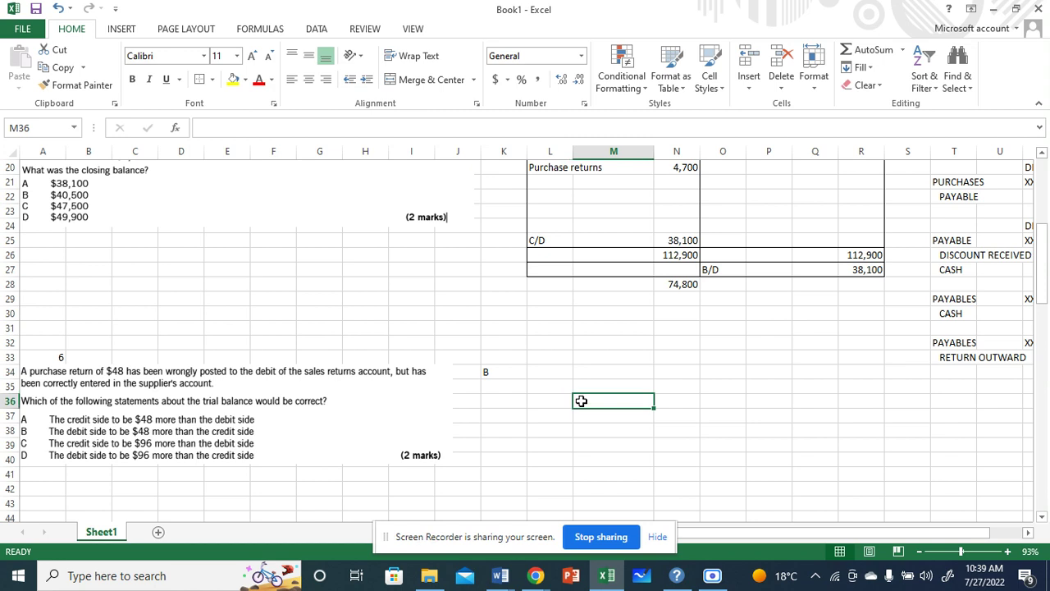
click(551, 427)
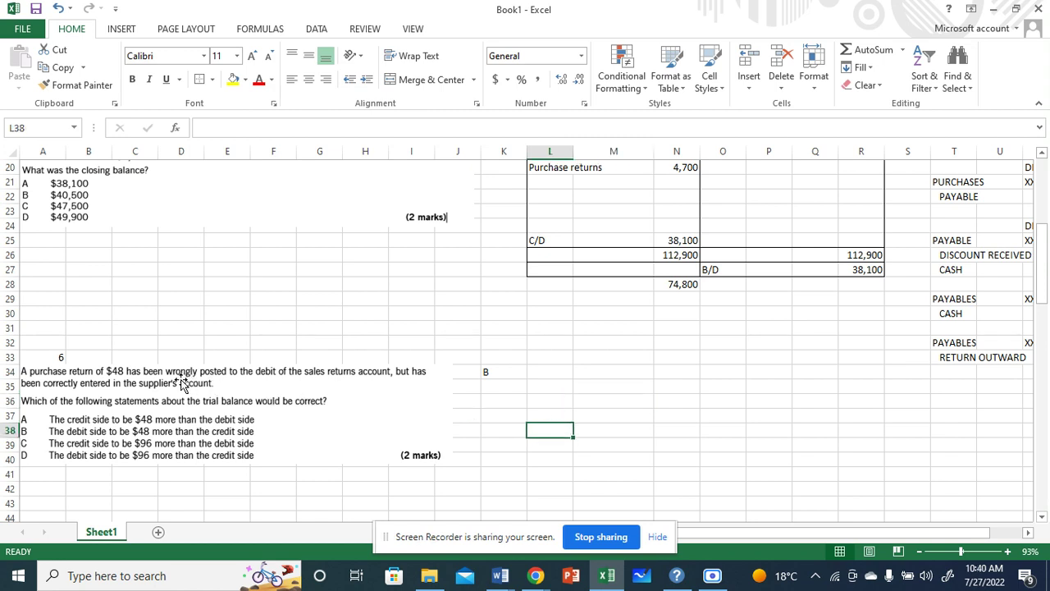
click(215, 382)
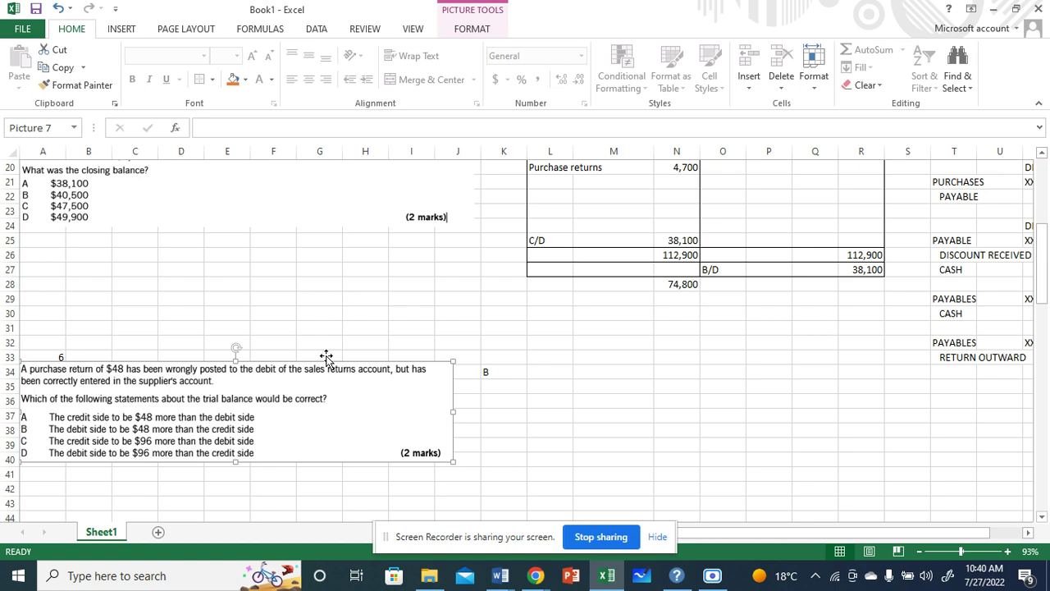
click(447, 328)
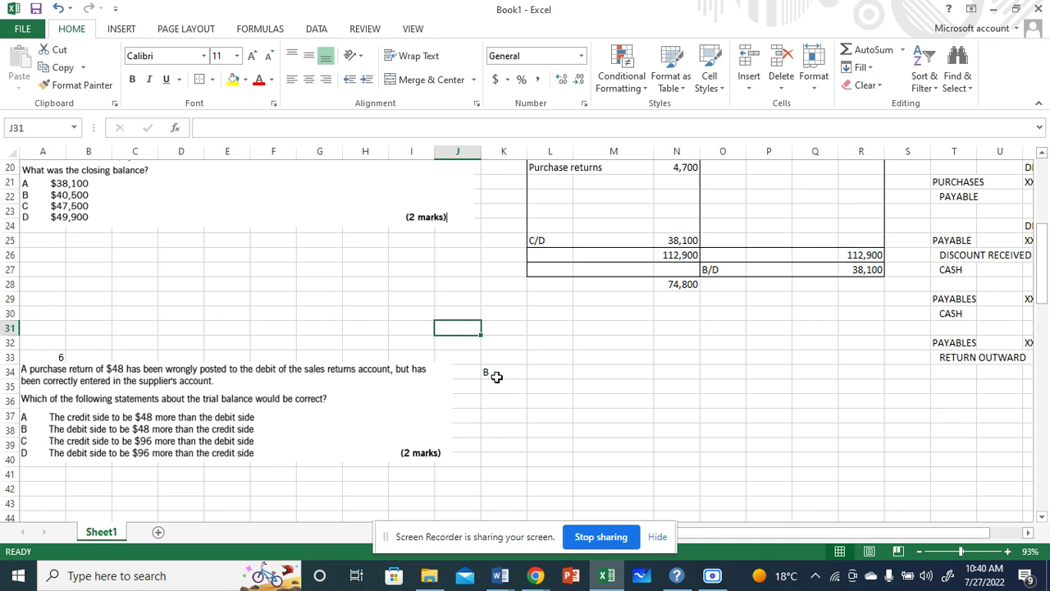
Format the question 6 answer in K34 as bold with a yellow fill
click(492, 374)
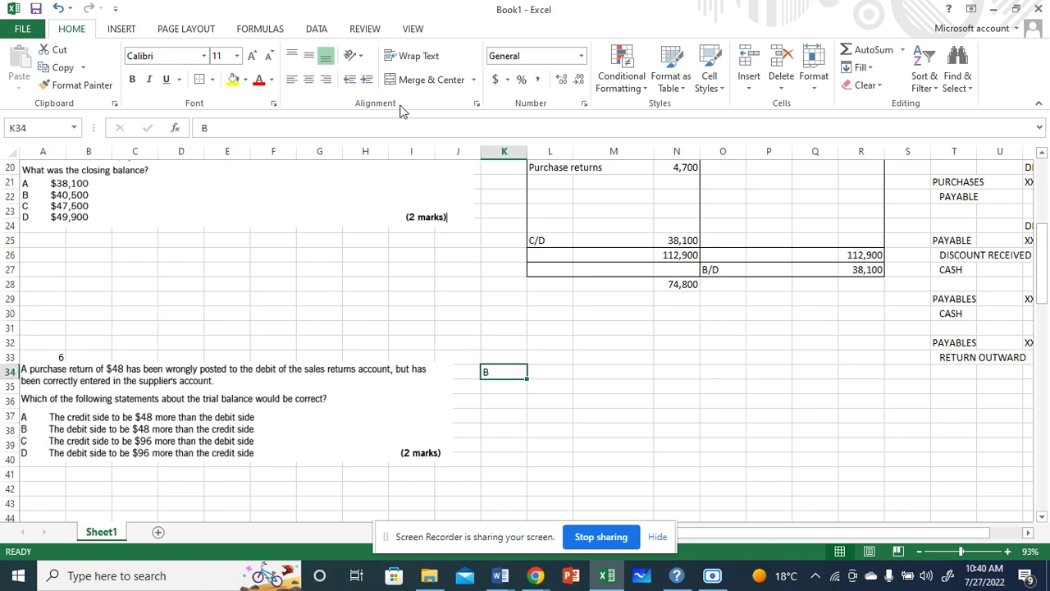
click(140, 86)
click(423, 311)
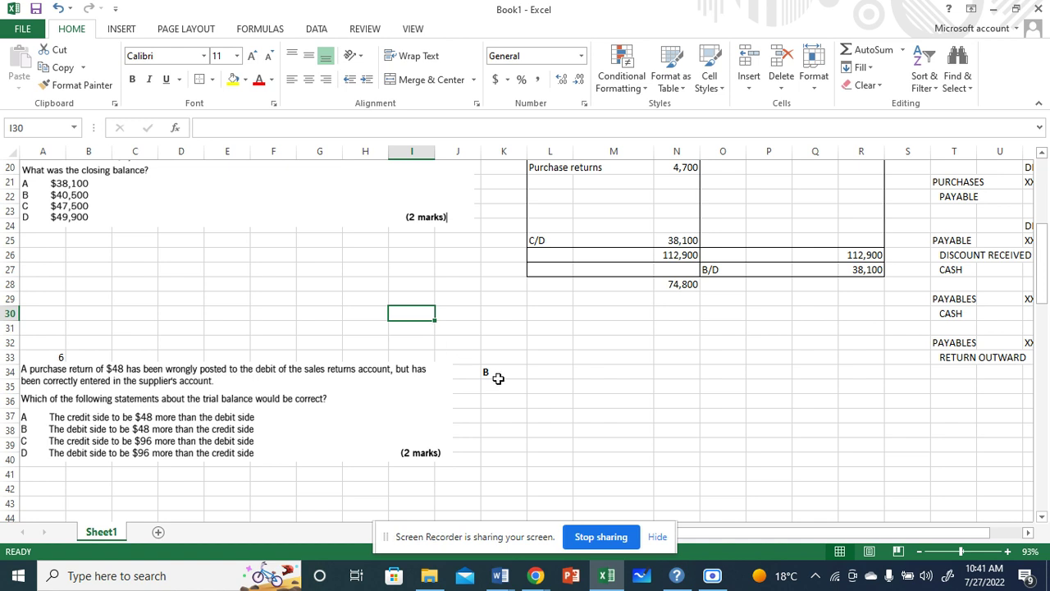
click(490, 371)
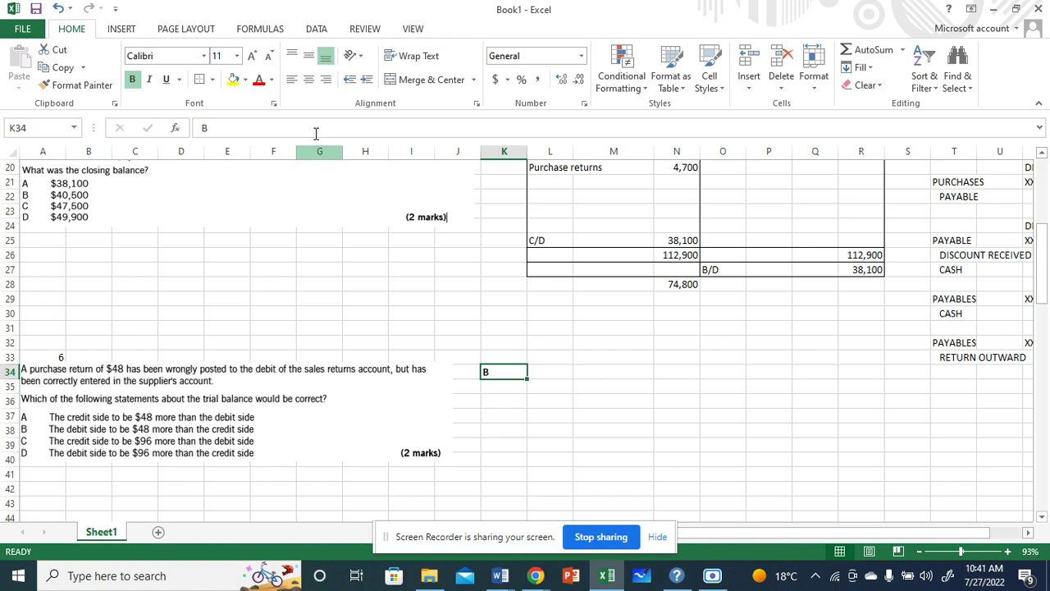
click(237, 87)
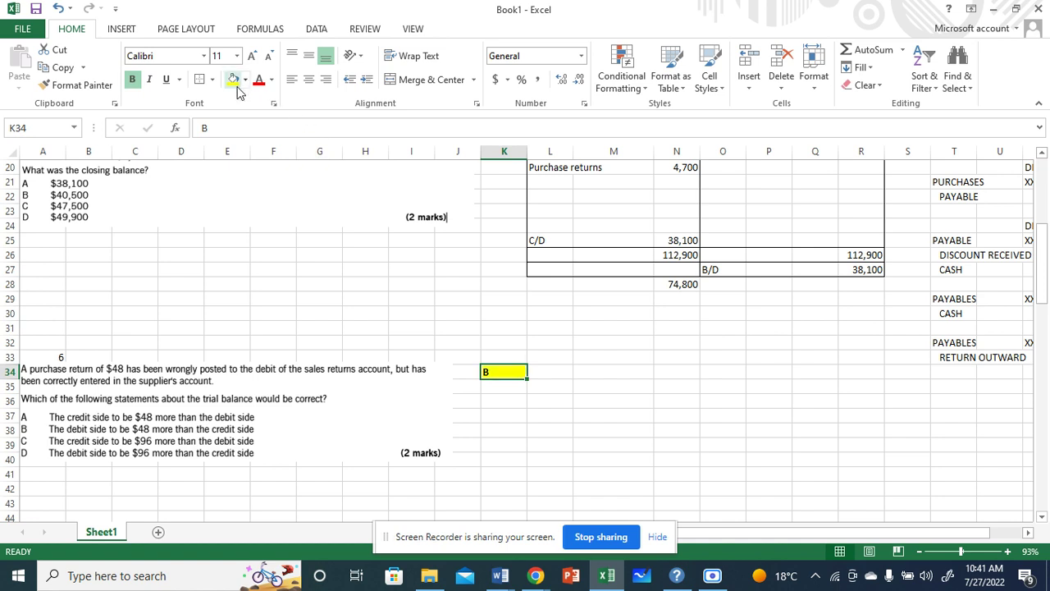
click(452, 230)
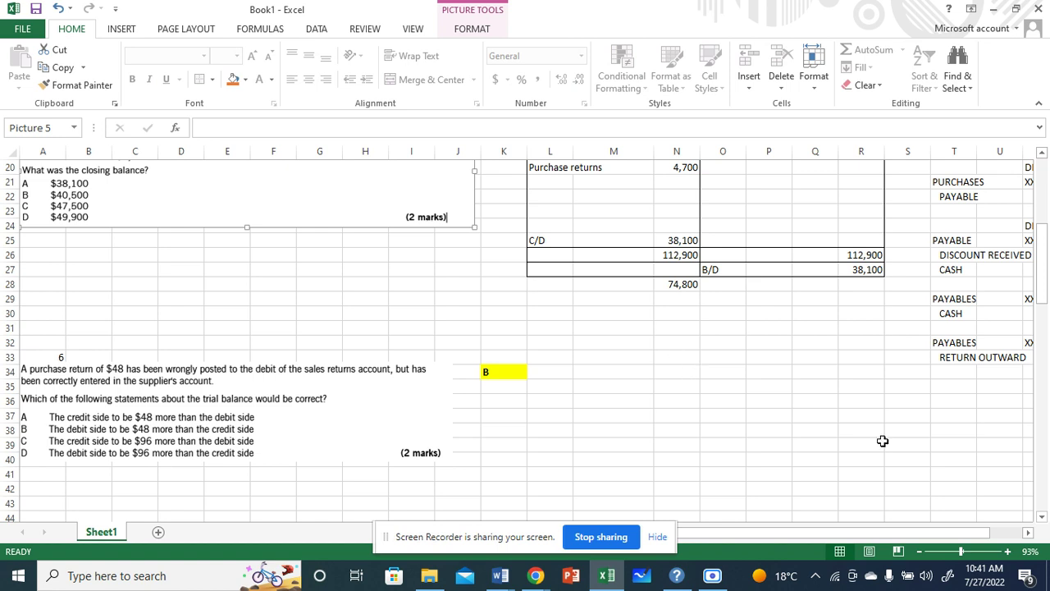
Move the question 7 receivables ledger control account picture up so it starts at row 46
click(1042, 517)
drag(1042, 517, 1042, 517)
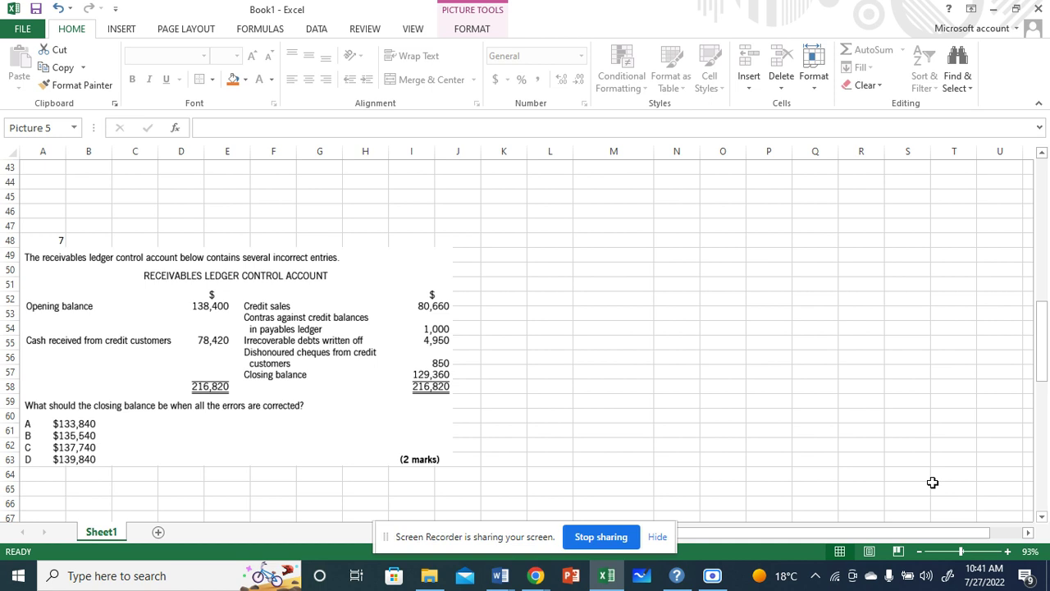
drag(365, 315, 366, 280)
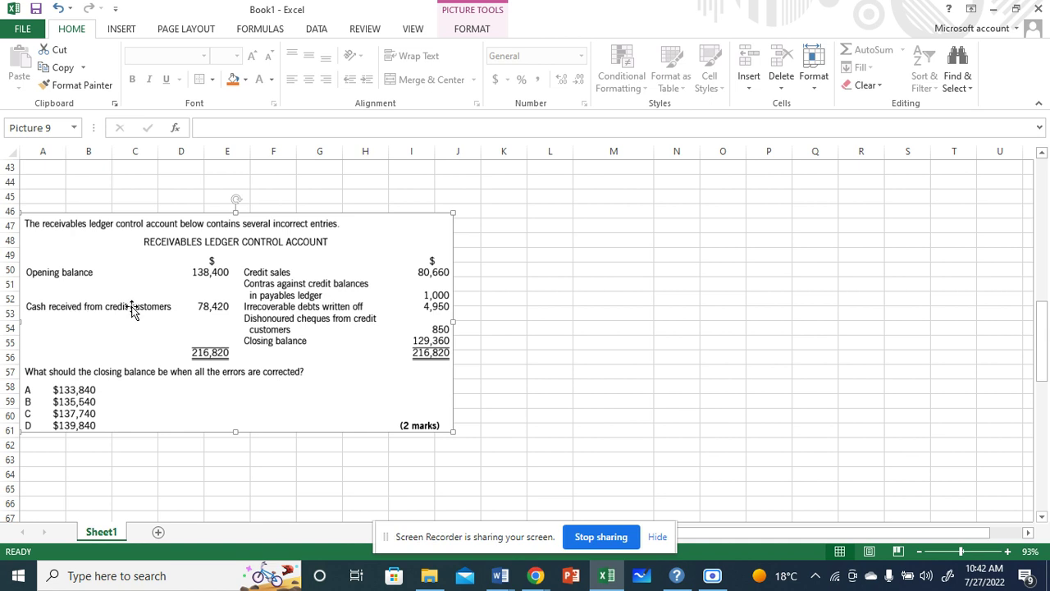
Start a journal entry beside question 7 by entering Cash in L50
click(522, 272)
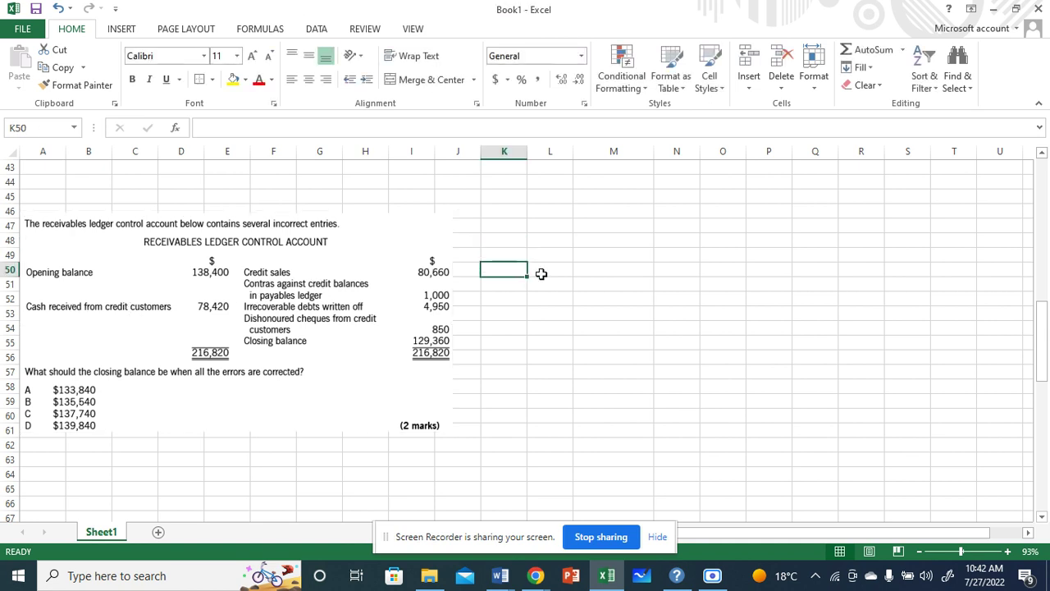
click(581, 272)
click(560, 270)
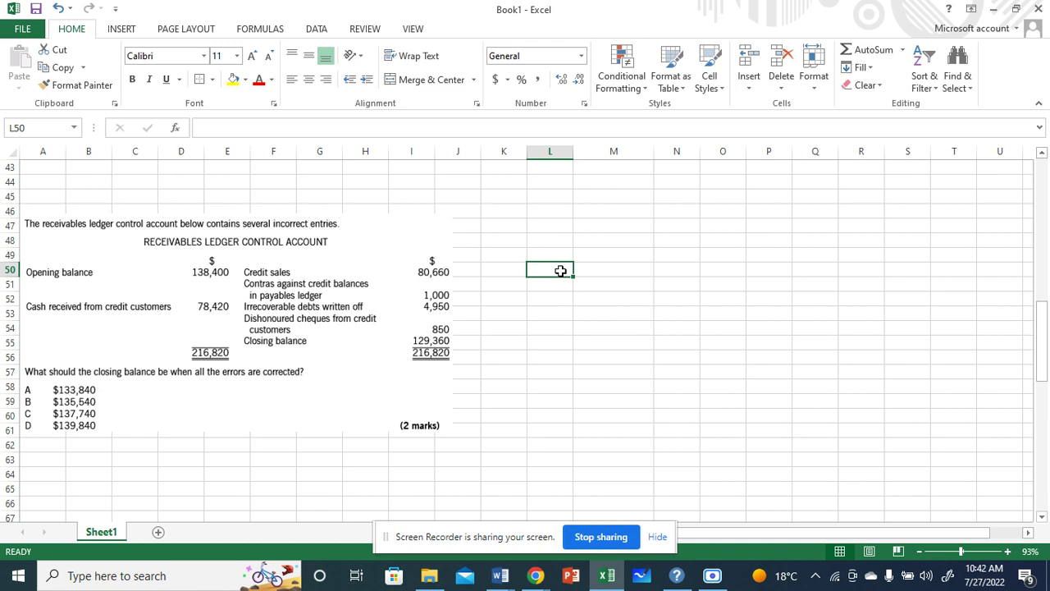
text(c)
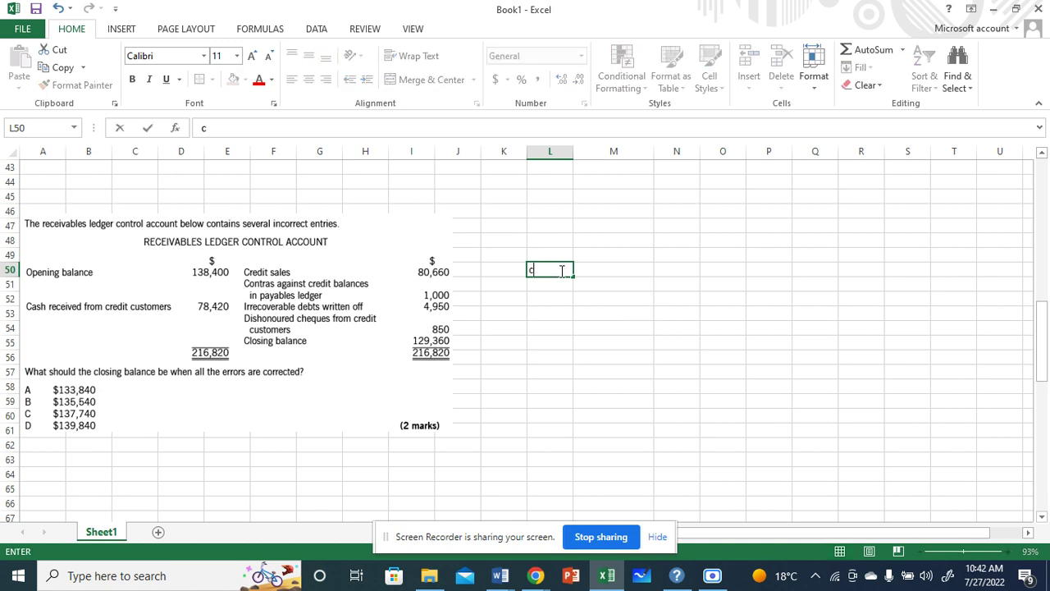
text(AS)
key(BackSpace)
key(BackSpace)
key(BackSpace)
text(Casg)
key(BackSpace)
text(h)
click(622, 283)
Enter the credit account Recievable, indented with leading spaces, in L51 beneath Cash
click(552, 283)
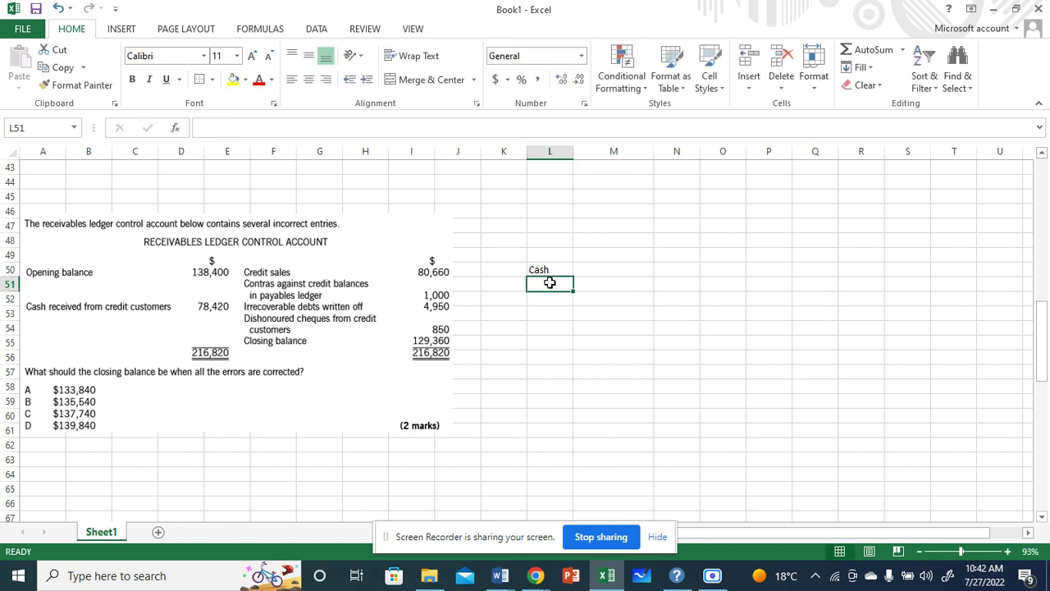
text(Recuev)
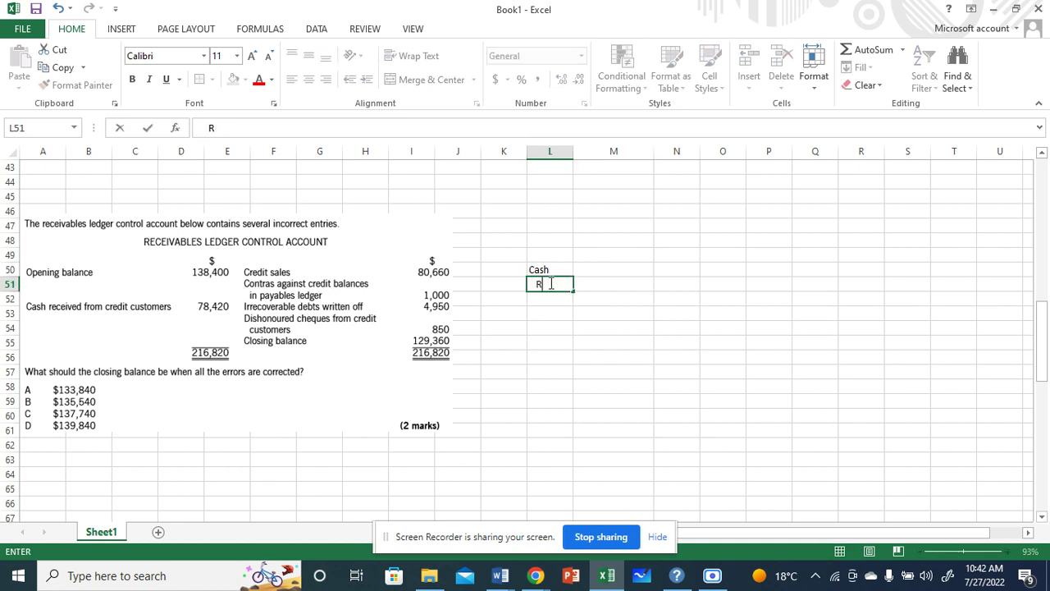
key(BackSpace)
key(BackSpace)
key(BackSpace)
text(ievable)
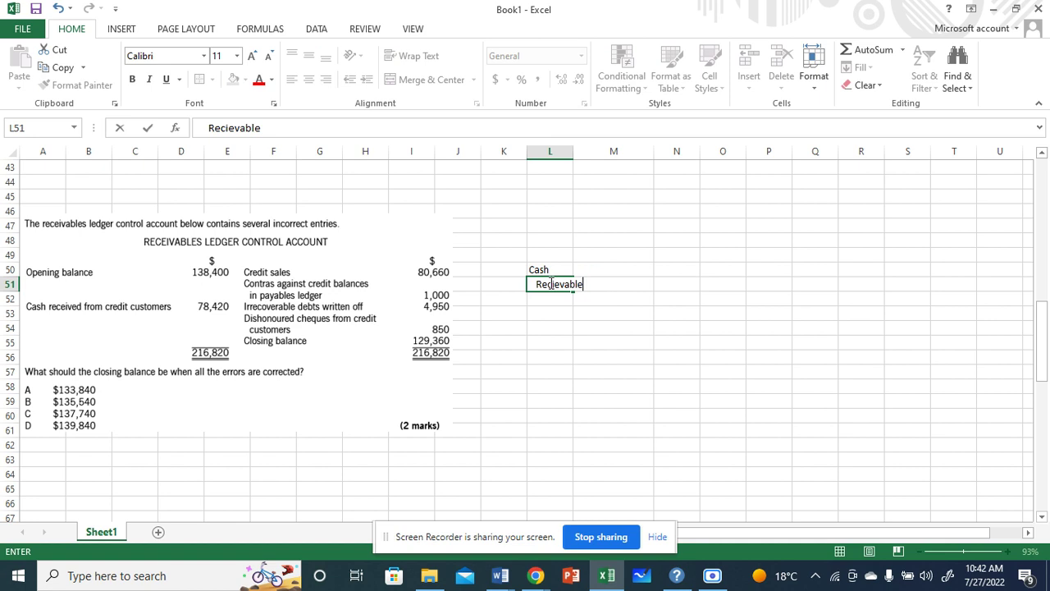
click(760, 399)
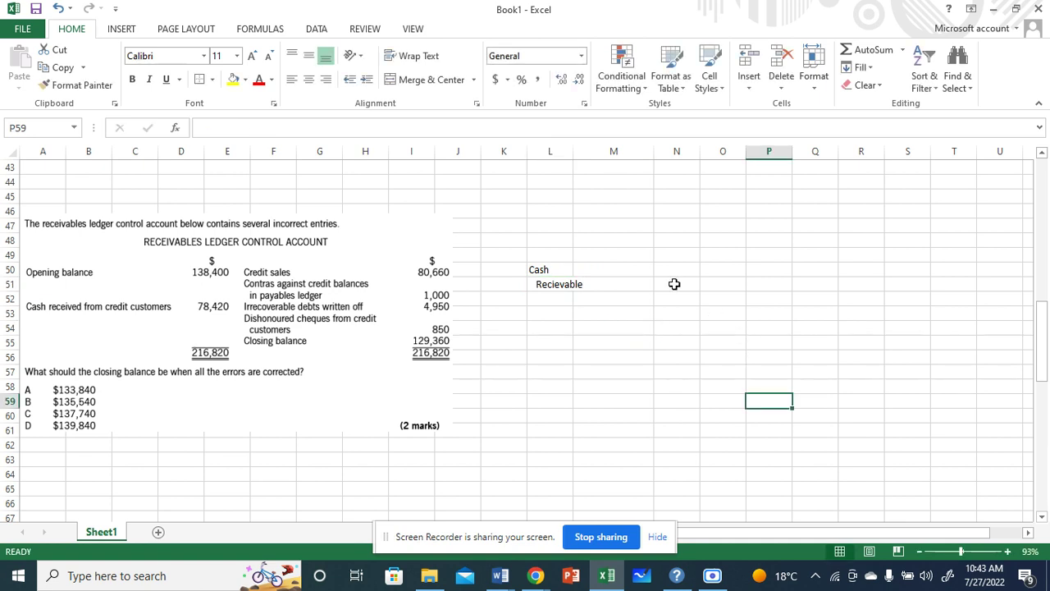
Enter the Cash debit of 78,420 in N50 and the Recievable credit of 78,420 in O51
click(666, 266)
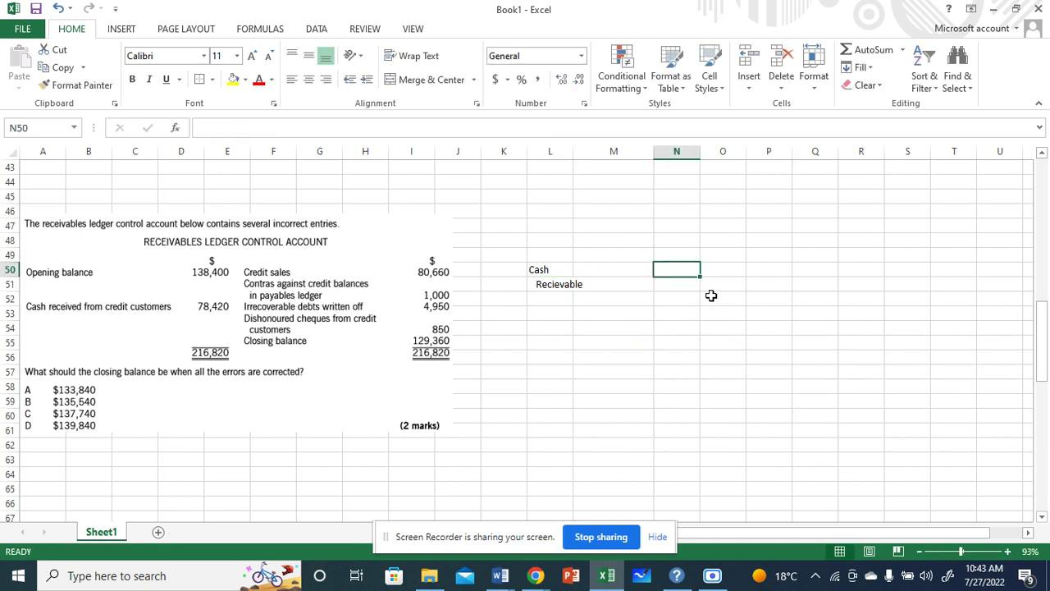
text(78)
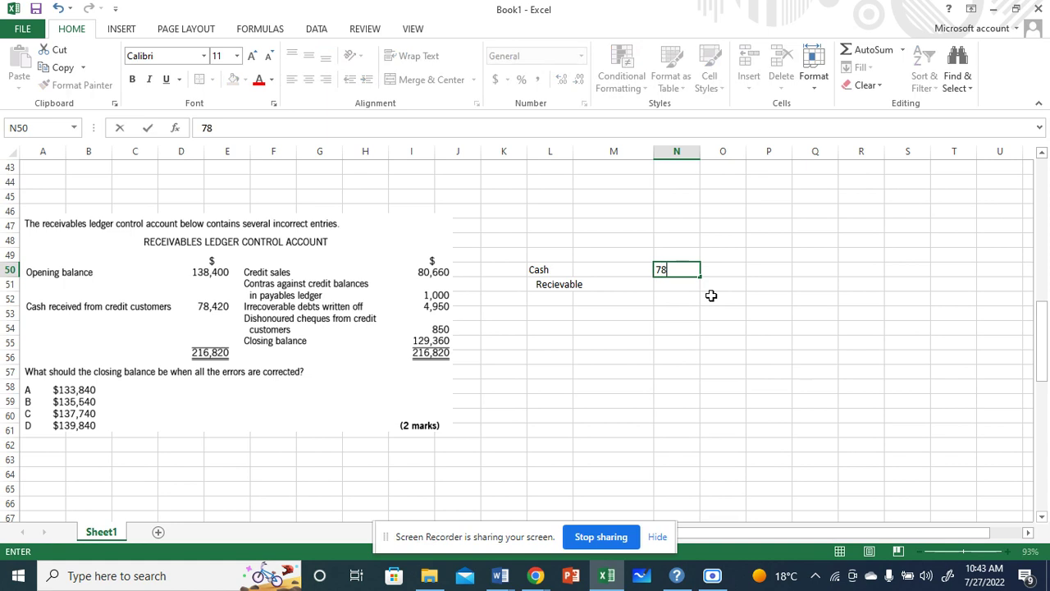
text(,420)
click(718, 286)
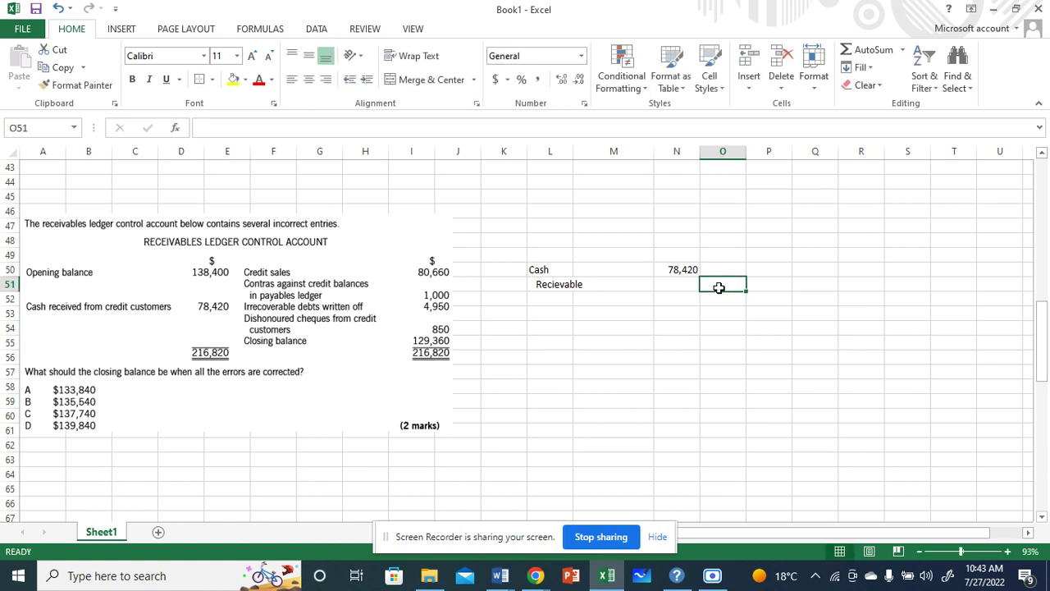
text(78,420)
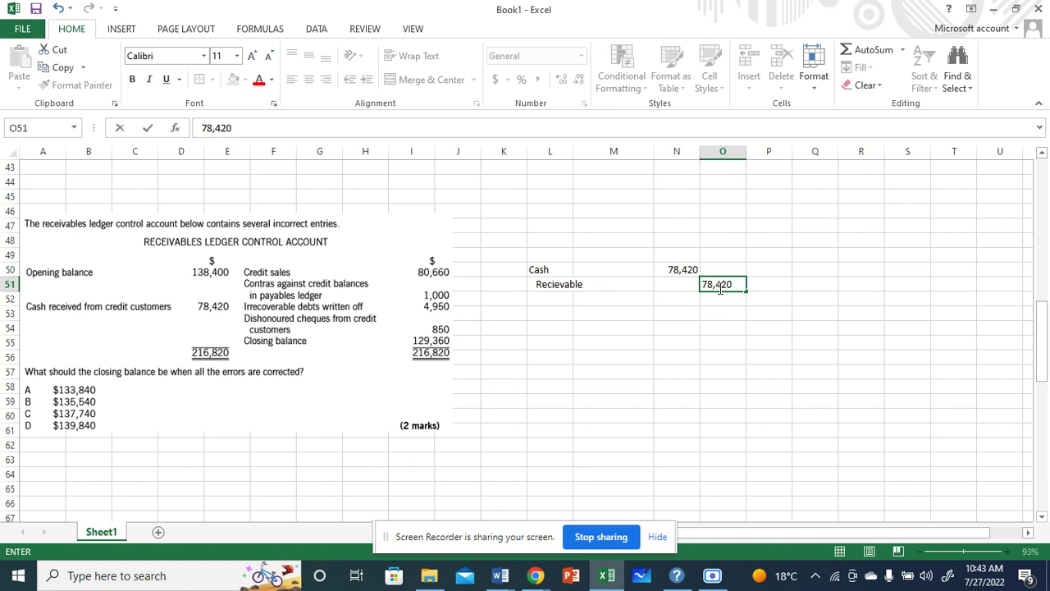
click(720, 330)
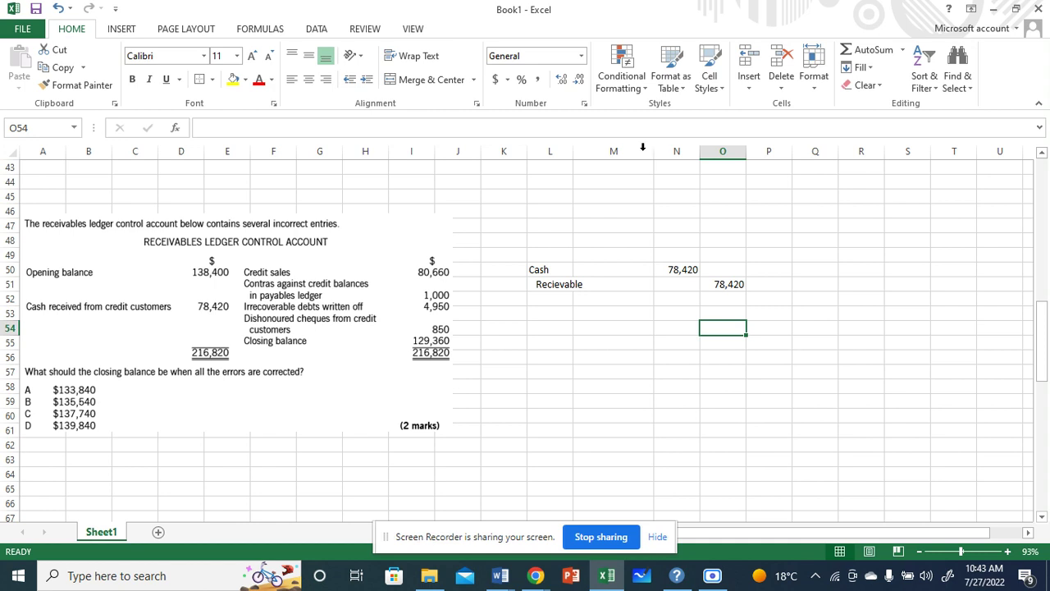
Narrow column M, slightly widen column L, and enter the headings DR in N49 and CR in O49
drag(654, 153, 614, 163)
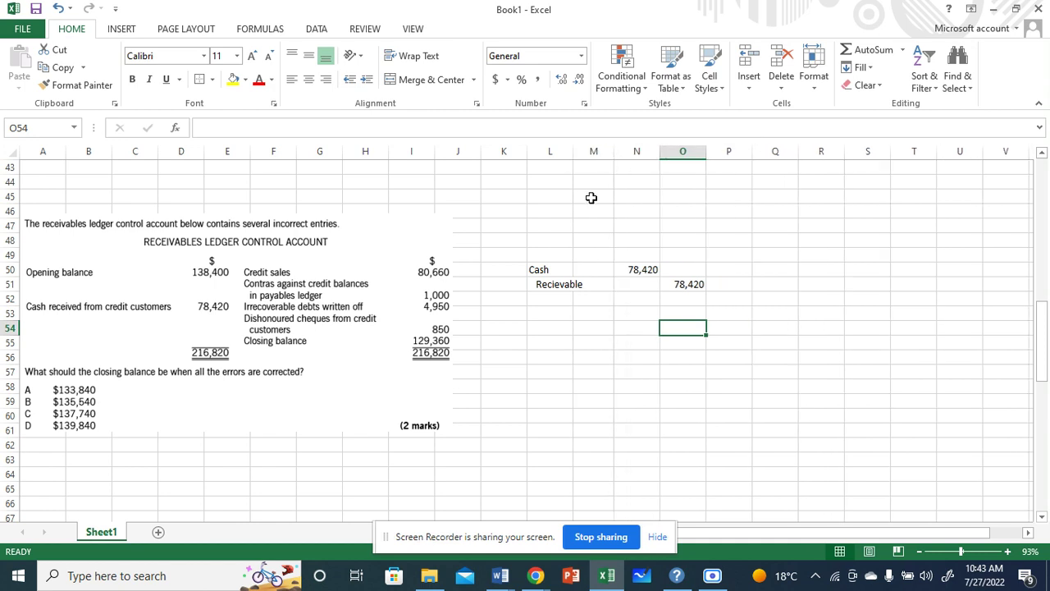
drag(572, 151, 581, 151)
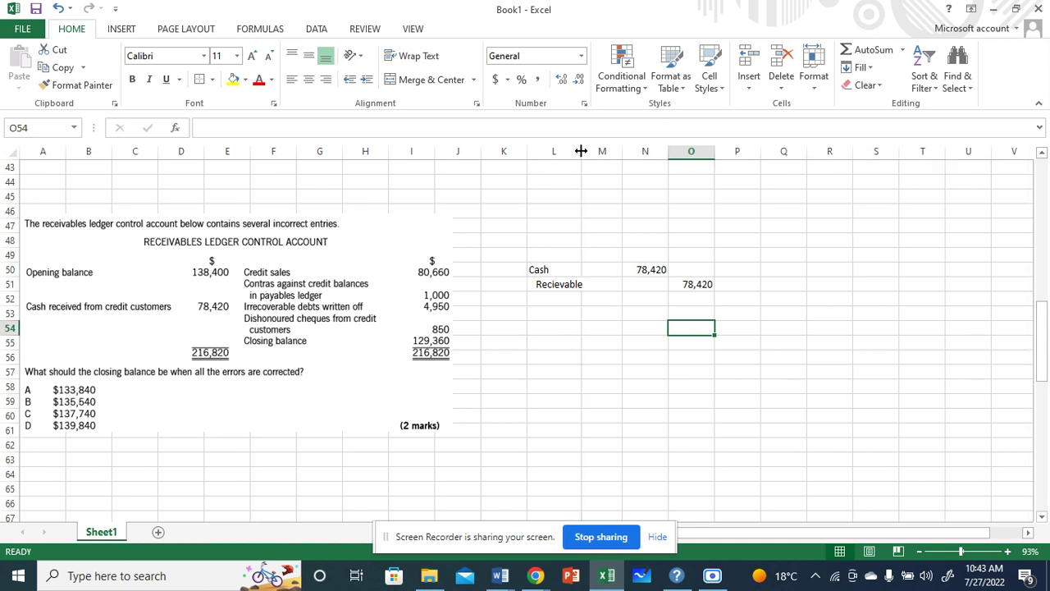
click(652, 254)
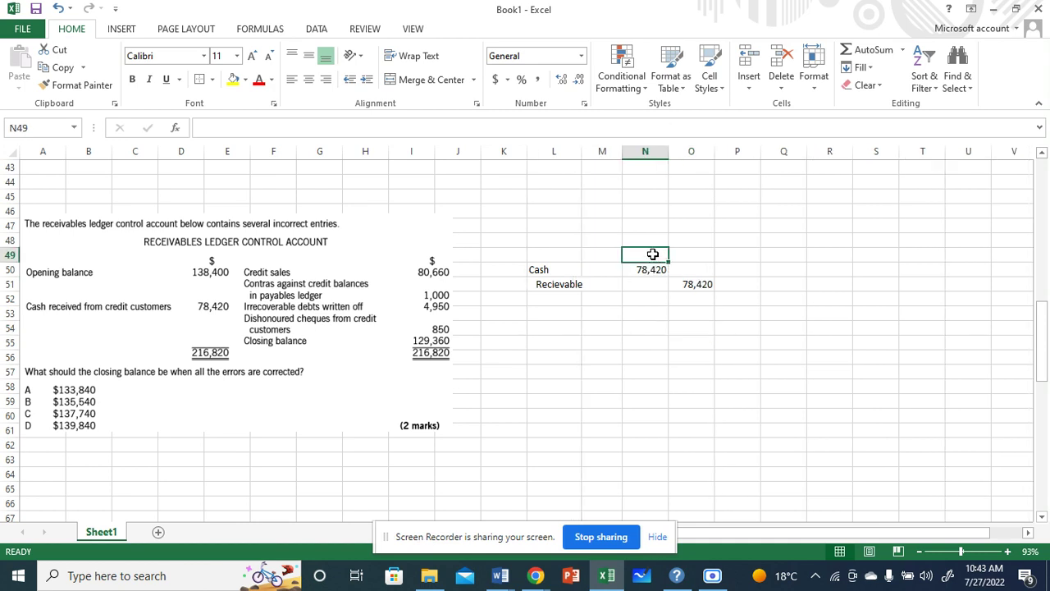
text(DR)
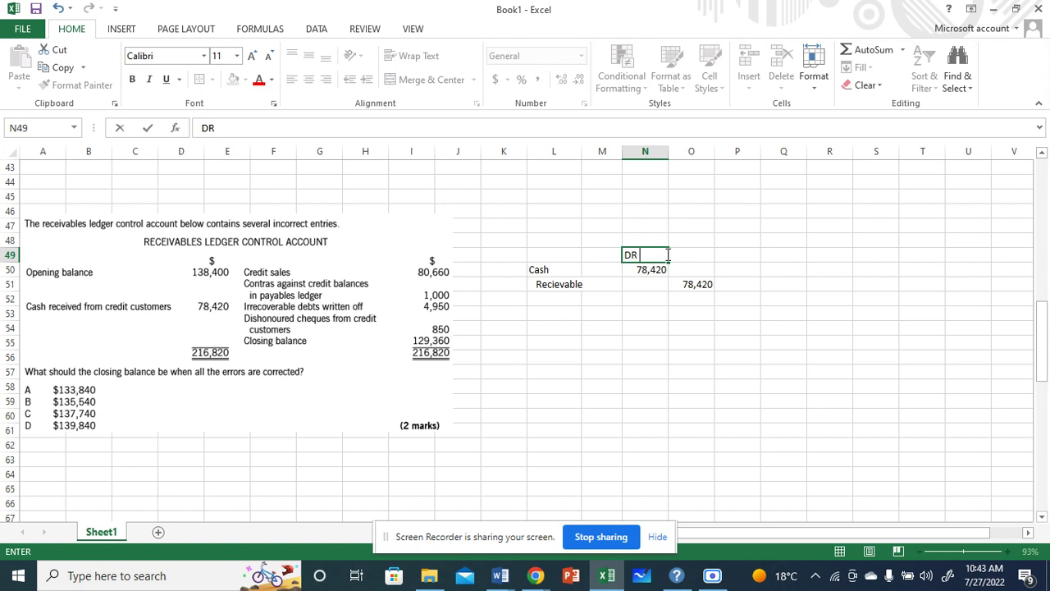
click(680, 255)
text(CR)
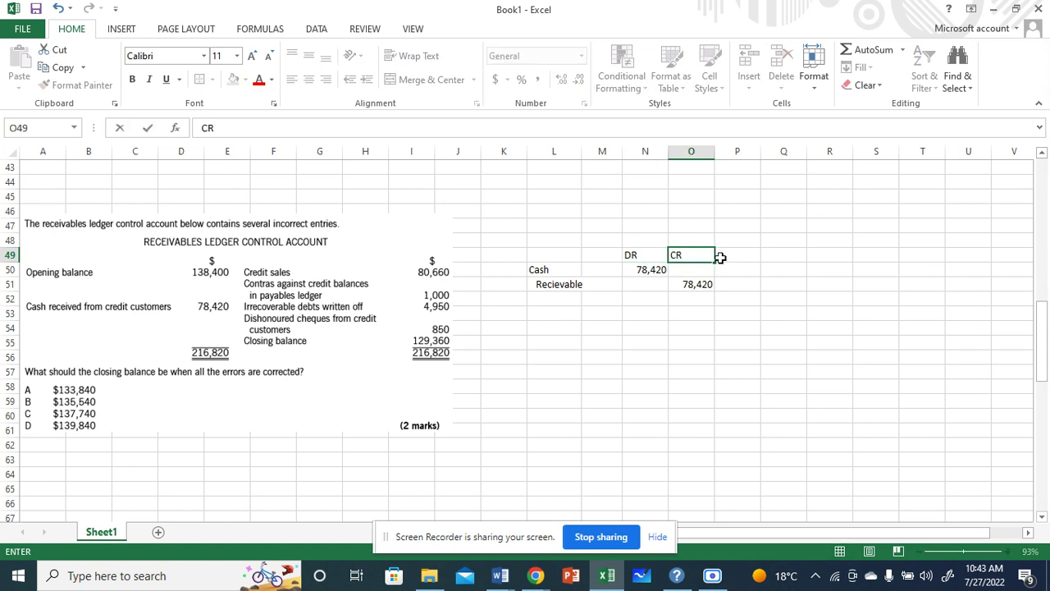
Draw a two-sided account frame by applying outside borders to P50:U59 and to its credit half S50:U59
drag(748, 269, 985, 404)
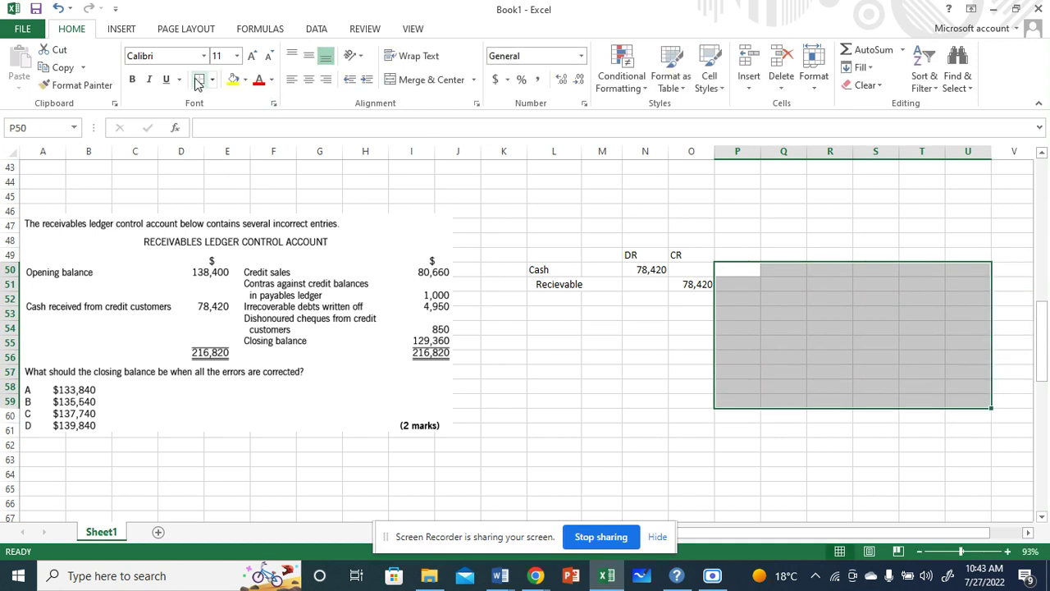
click(199, 82)
drag(878, 269, 961, 401)
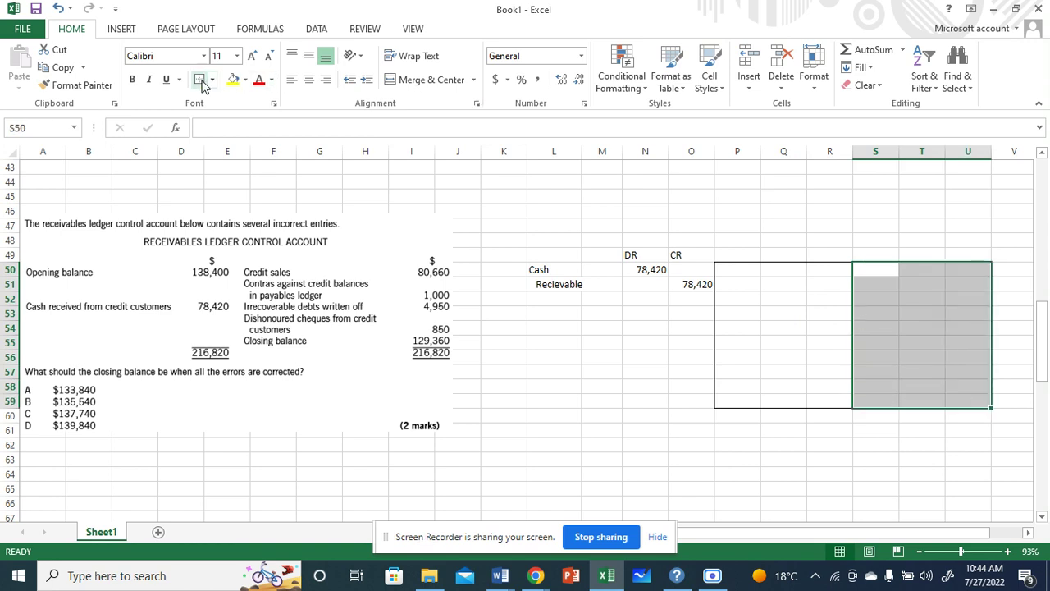
click(706, 203)
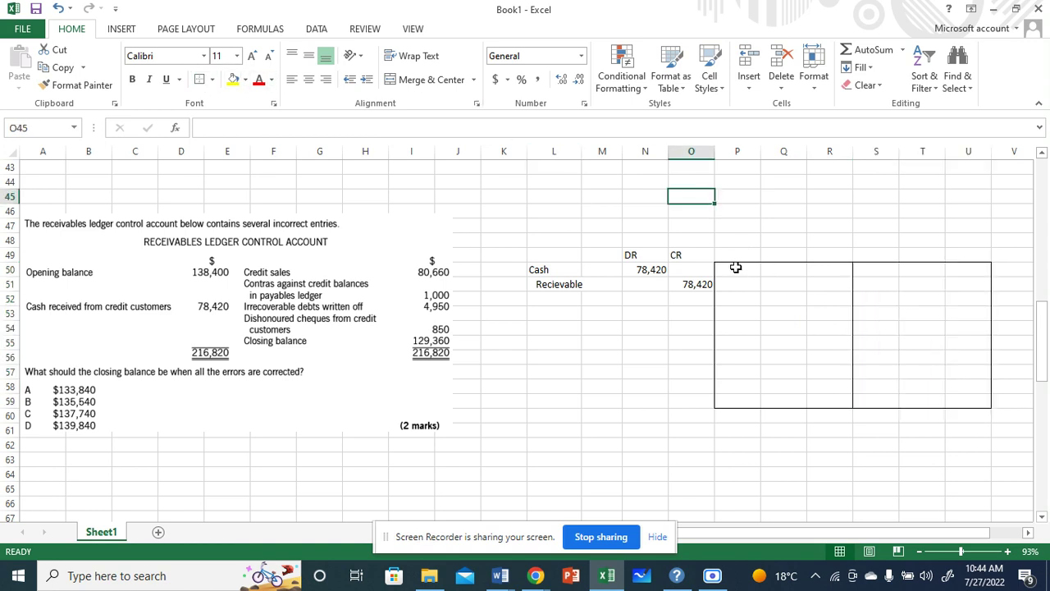
Enter the opening balance on the account's debit side, with B/D in P50 and 138,400 in R50
click(736, 267)
text(B)
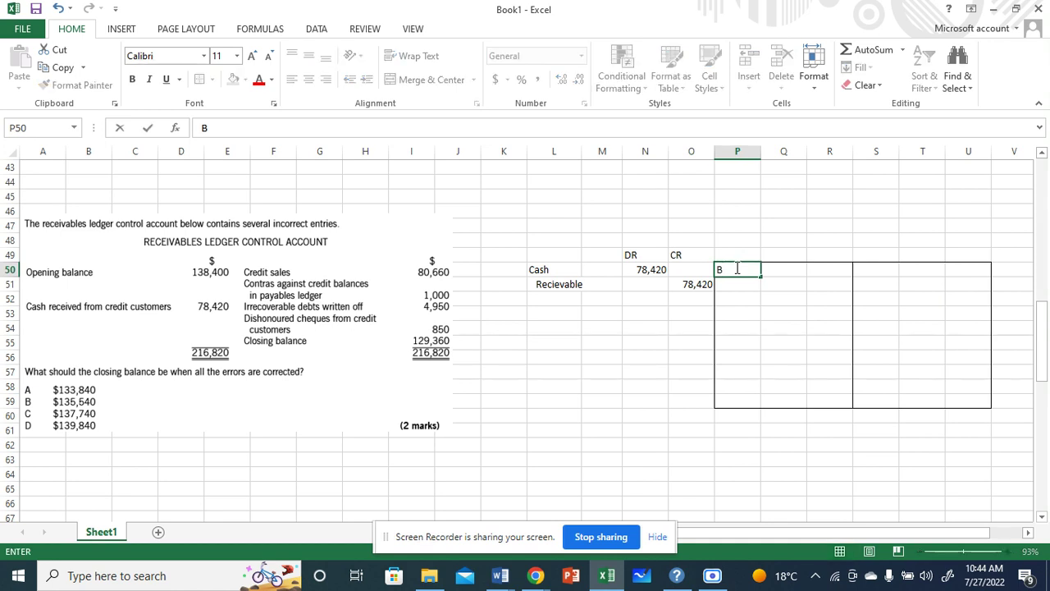
text(/D)
click(808, 273)
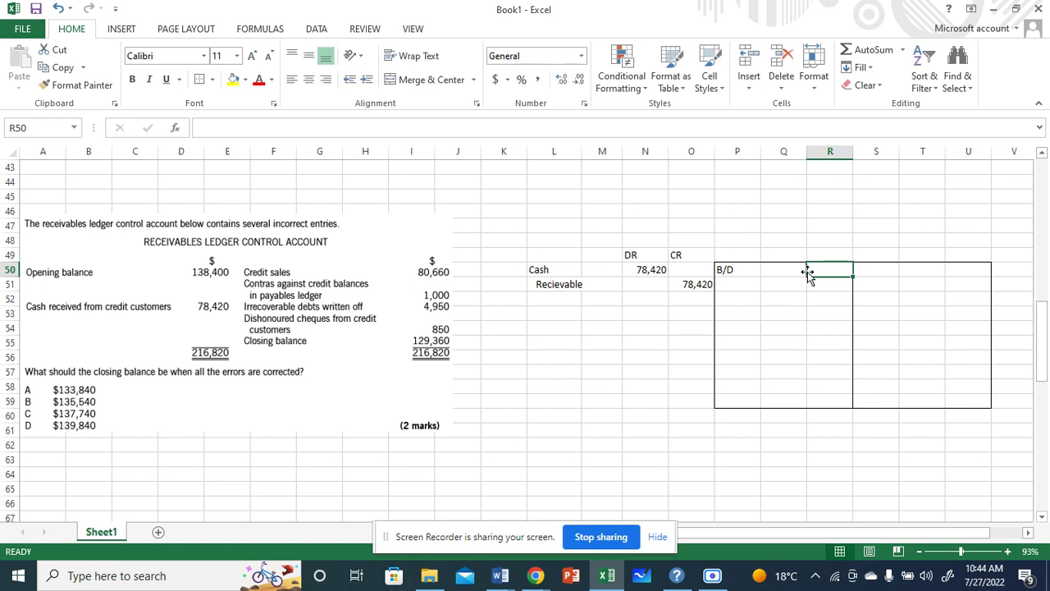
text(13)
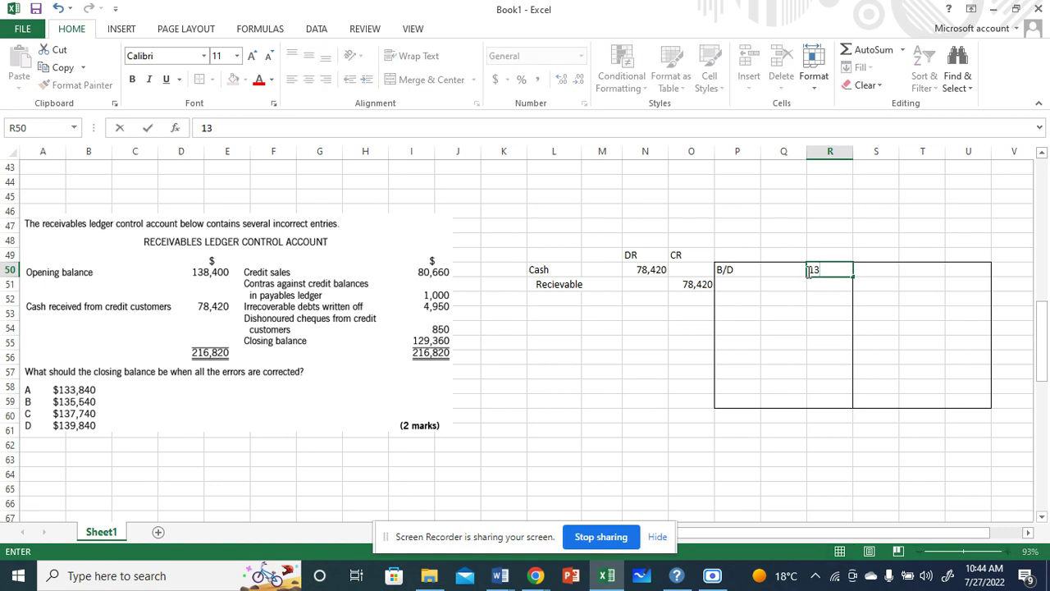
text(8,400)
key(Tab)
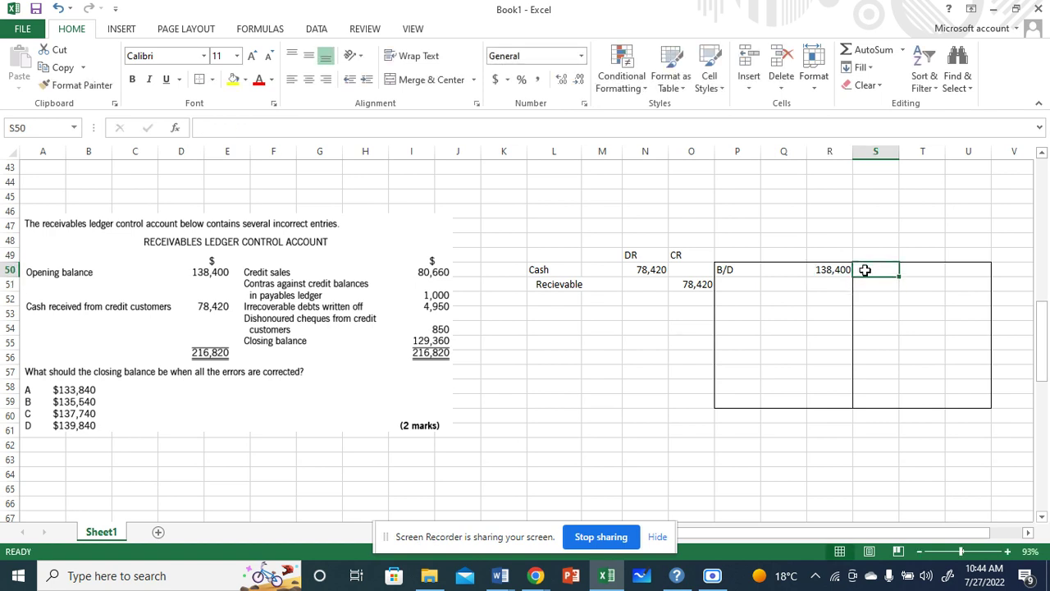
text(C)
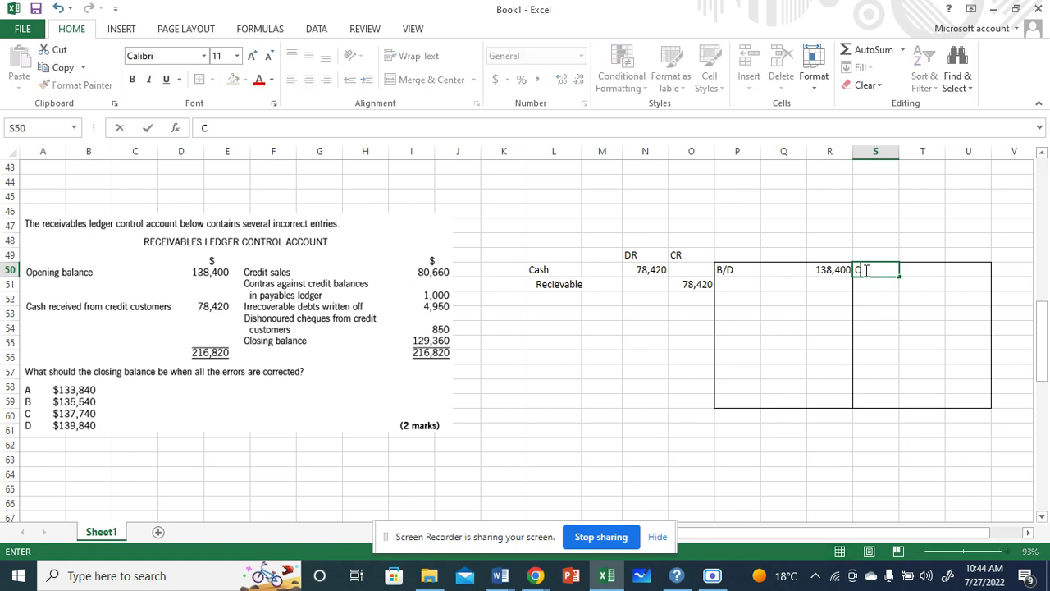
text(ASH RECIEVE)
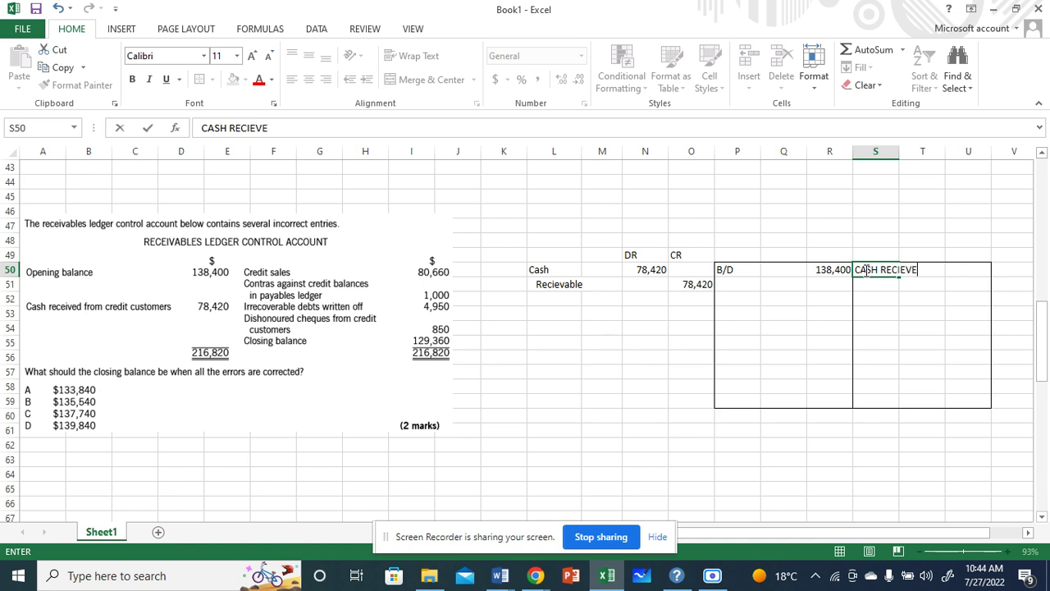
text(DFRO)
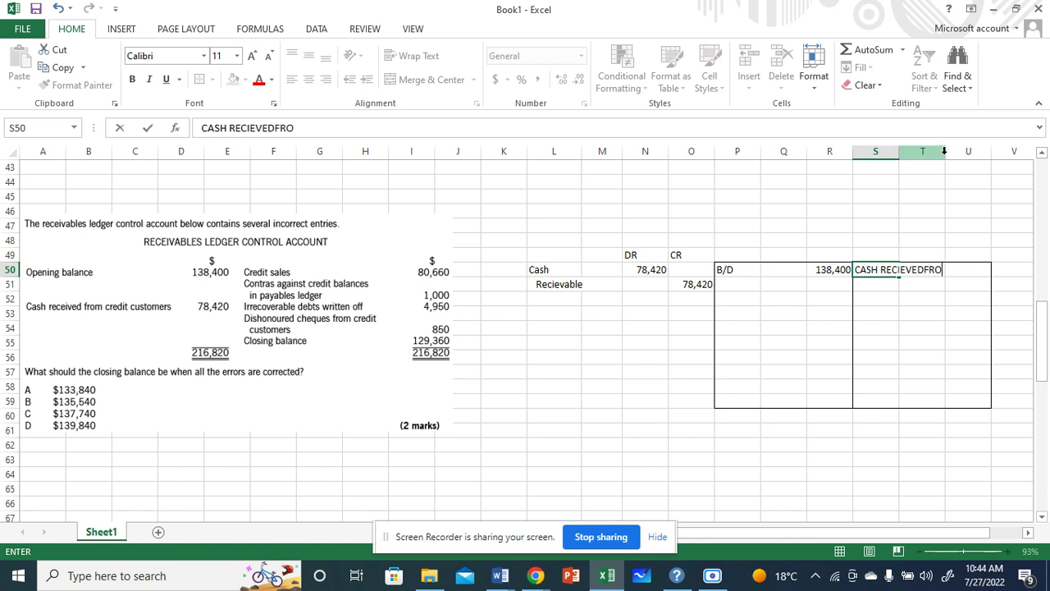
Widen column T and set the first credit-side label in S50 to C.R.C
click(943, 151)
drag(945, 151, 981, 155)
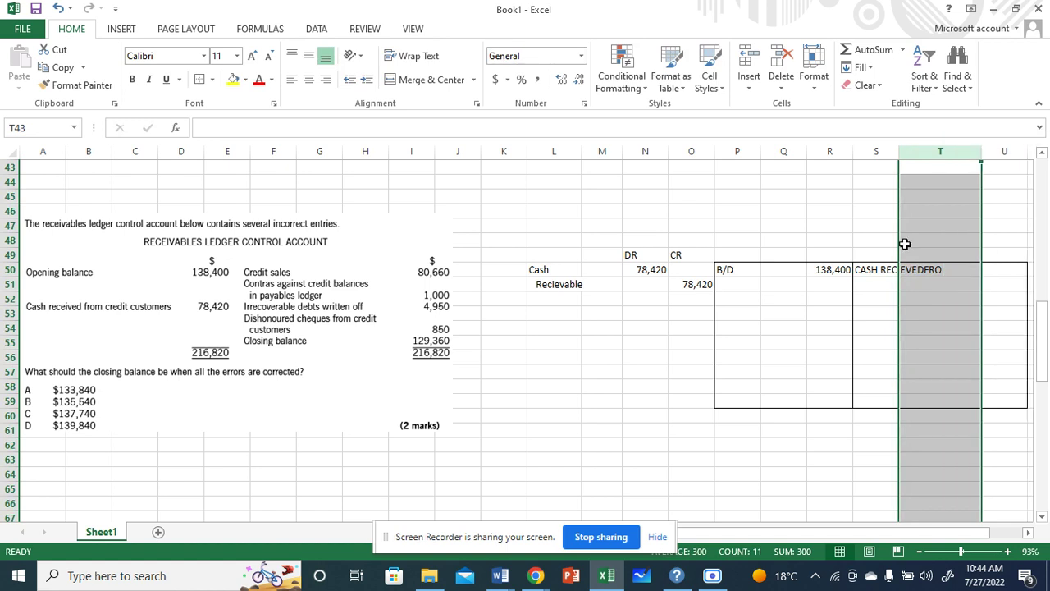
click(858, 280)
click(866, 269)
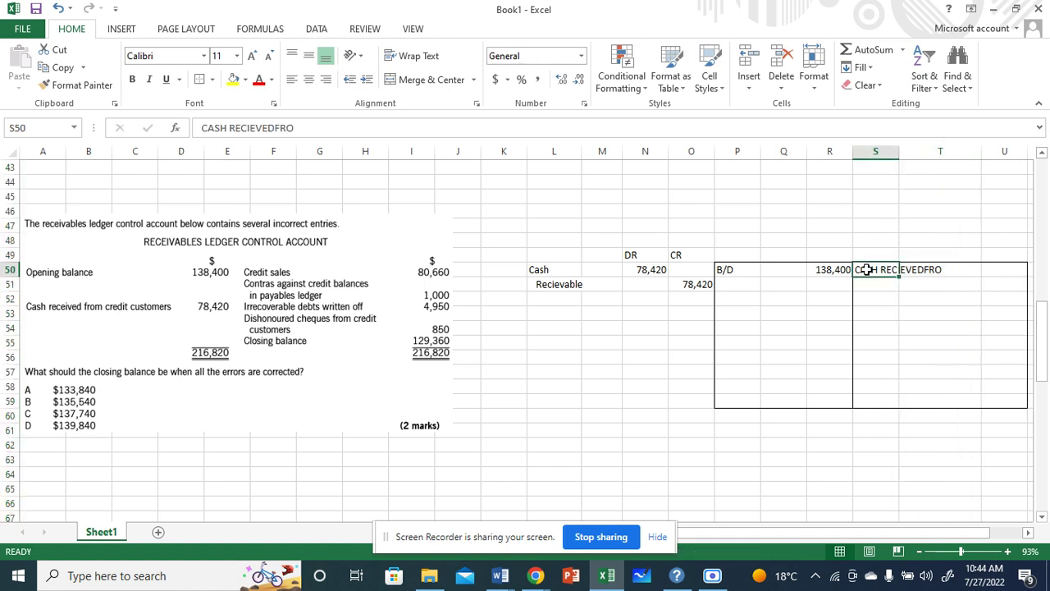
key(BackSpace)
text(C.R.)
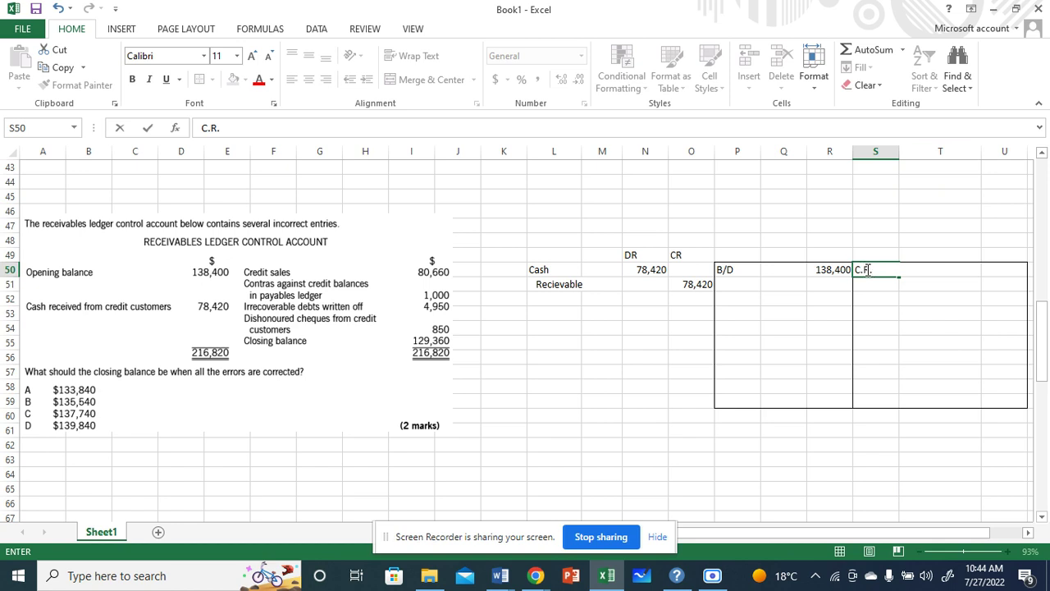
text(C)
Switch to the Google Meet call in Chrome and admit the participant waiting to join
mouse_move(551, 573)
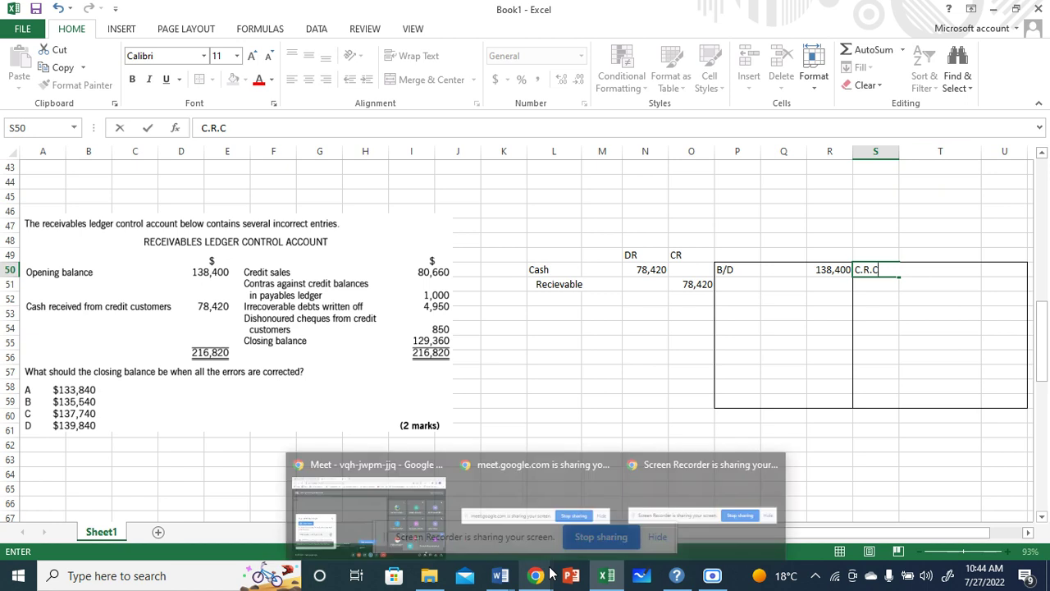
click(397, 500)
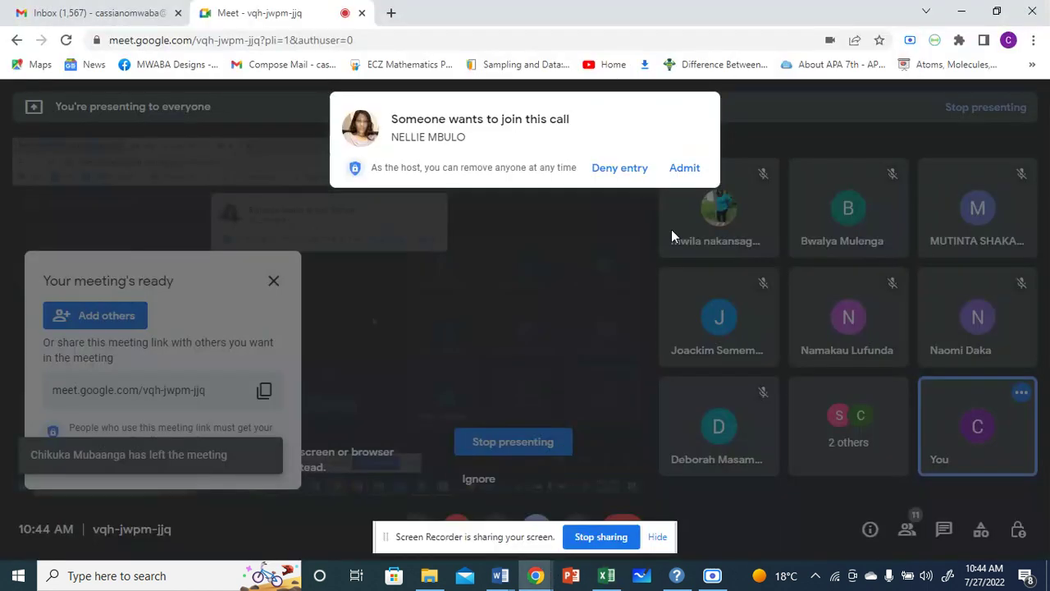
click(688, 182)
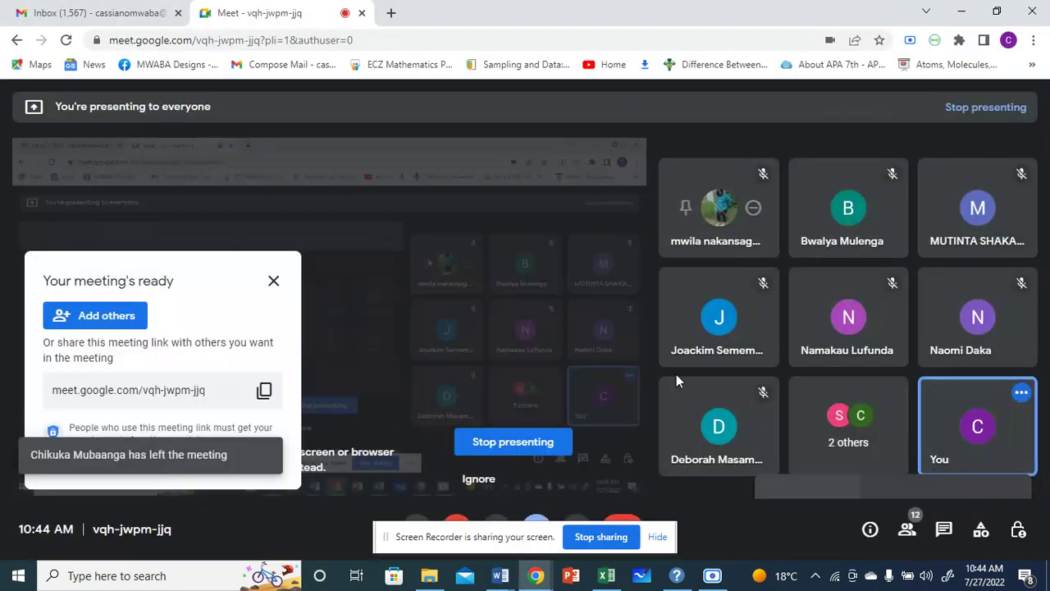
Switch back to the Excel workbook and enter 78,420 in U50 as the C.R.C amount on the account's credit side
mouse_move(630, 566)
click(660, 515)
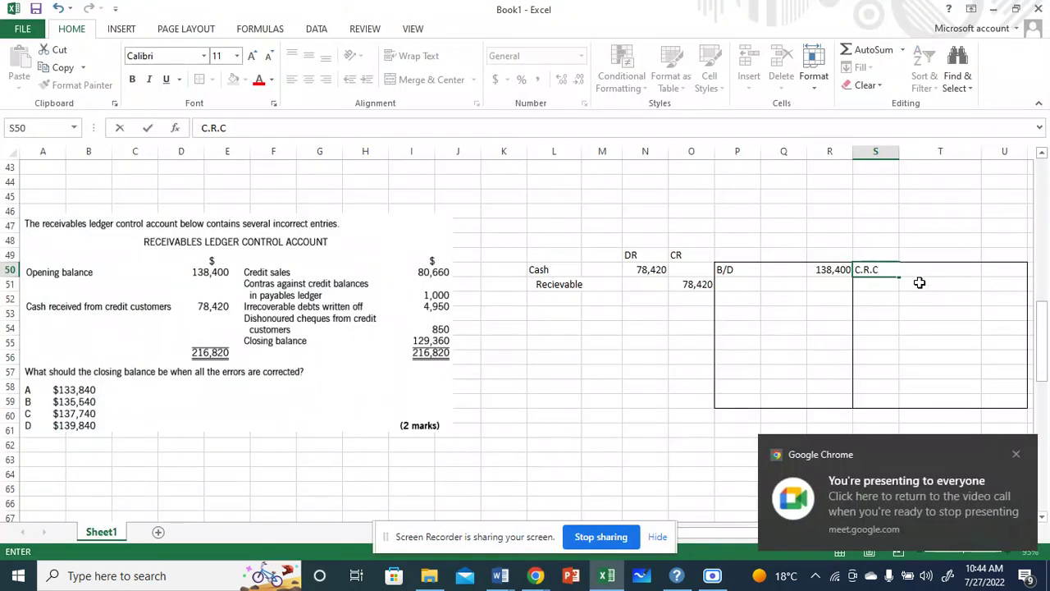
click(1001, 270)
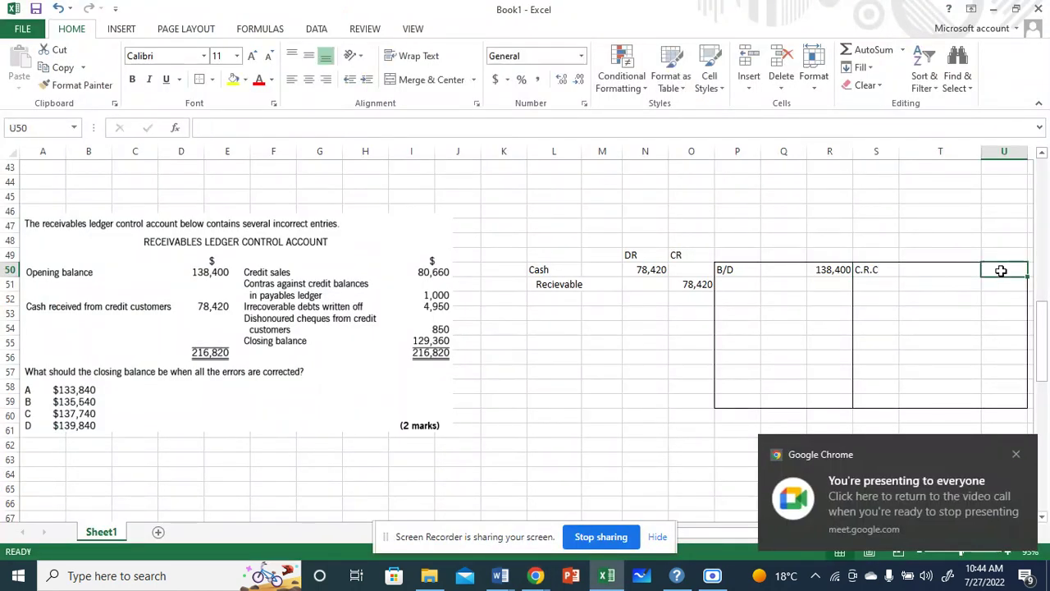
text(78)
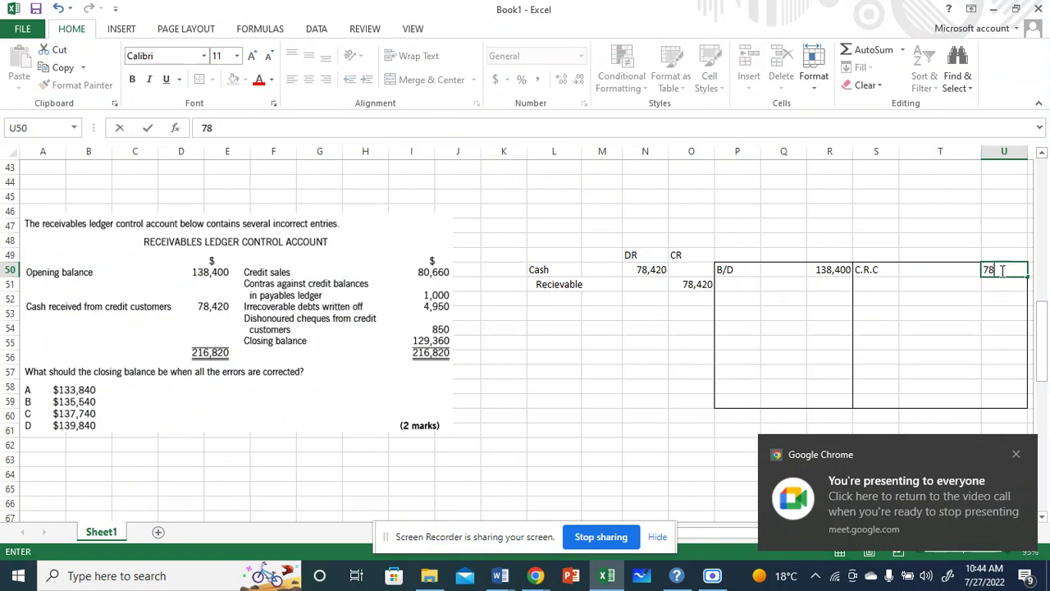
text(,420)
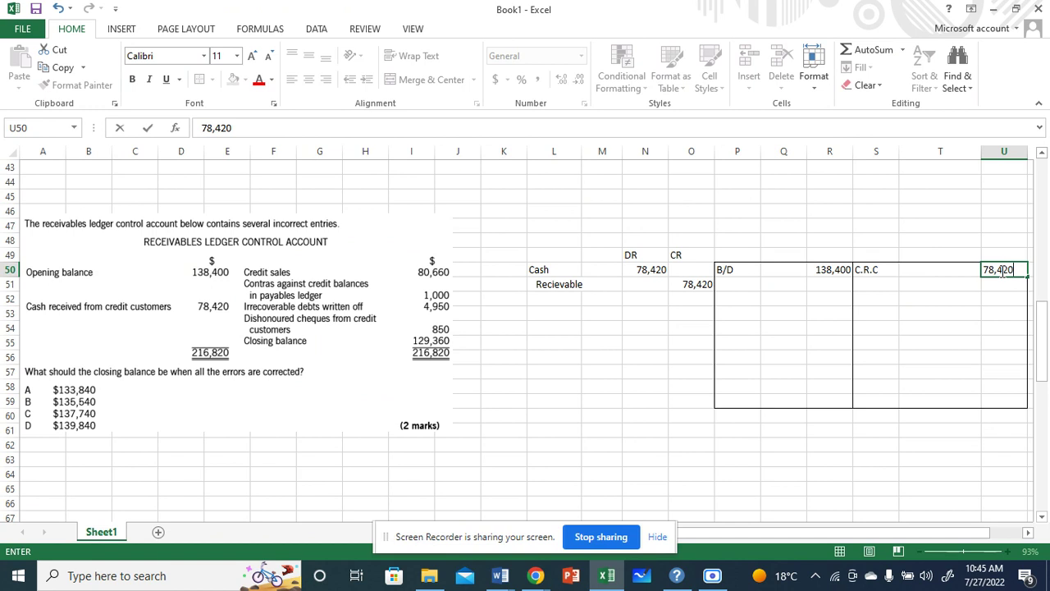
click(617, 400)
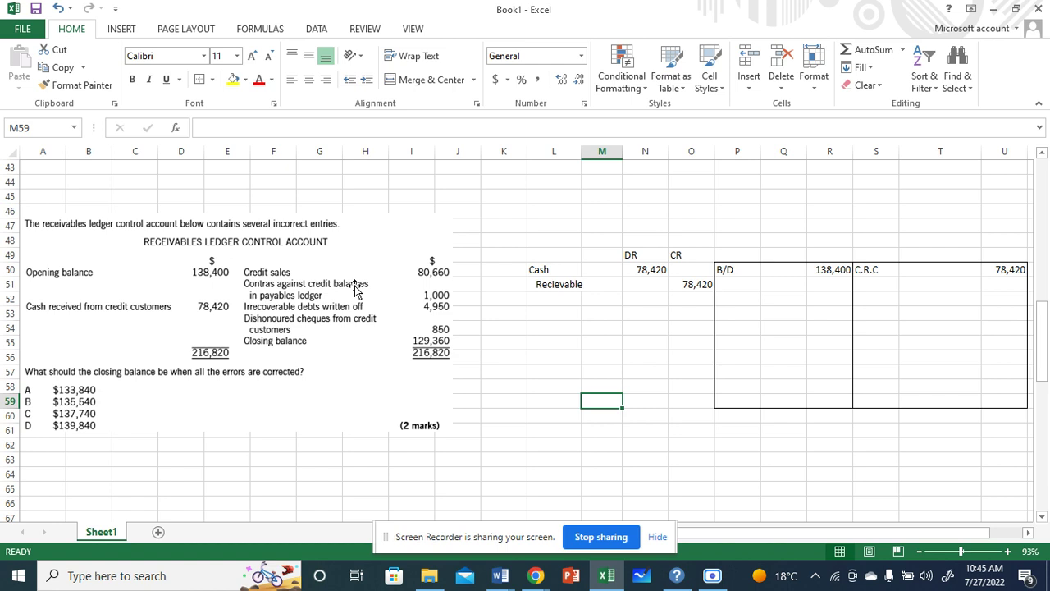
Label a second journal entry with Recievable in L54 and an indented sales in L55
click(544, 335)
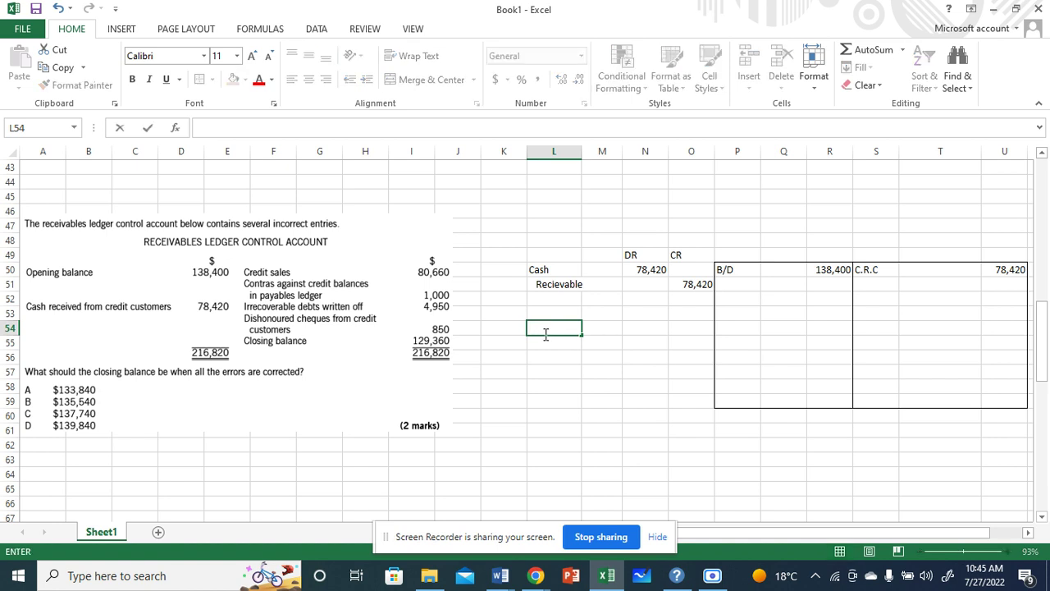
text(Recievable)
click(646, 332)
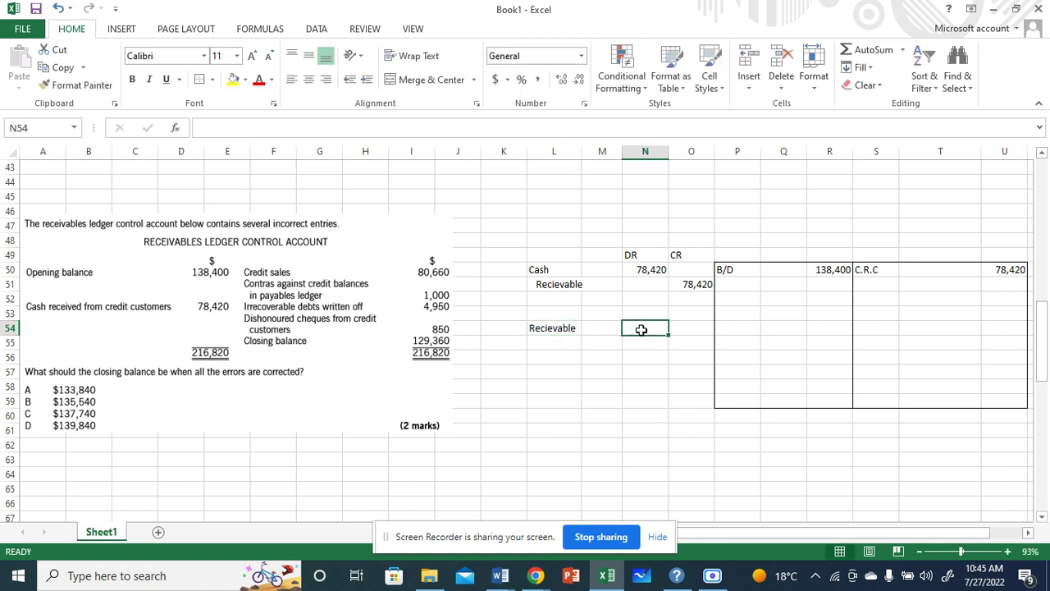
click(554, 342)
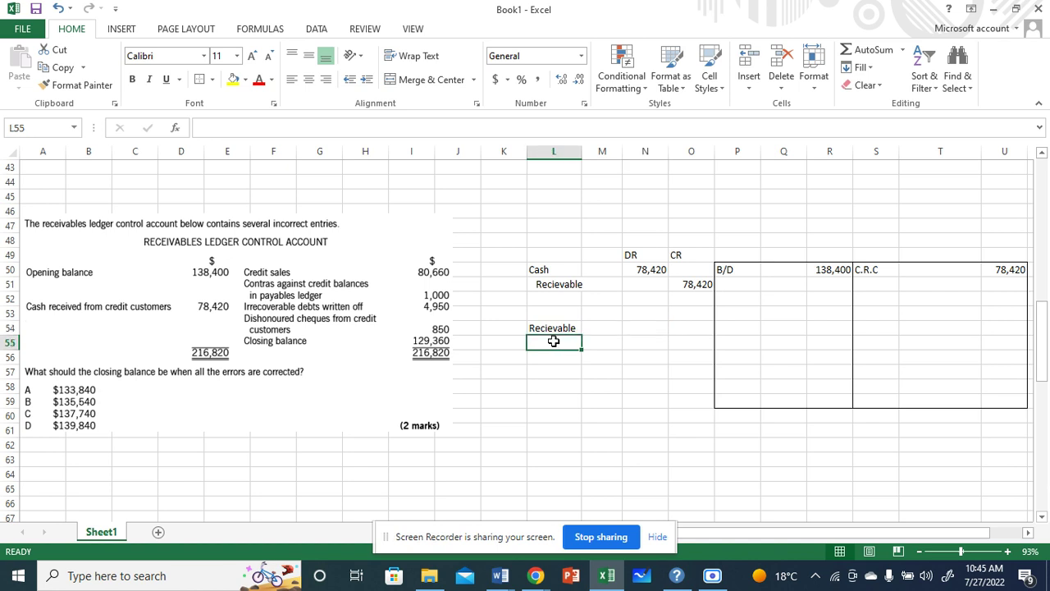
text(sales)
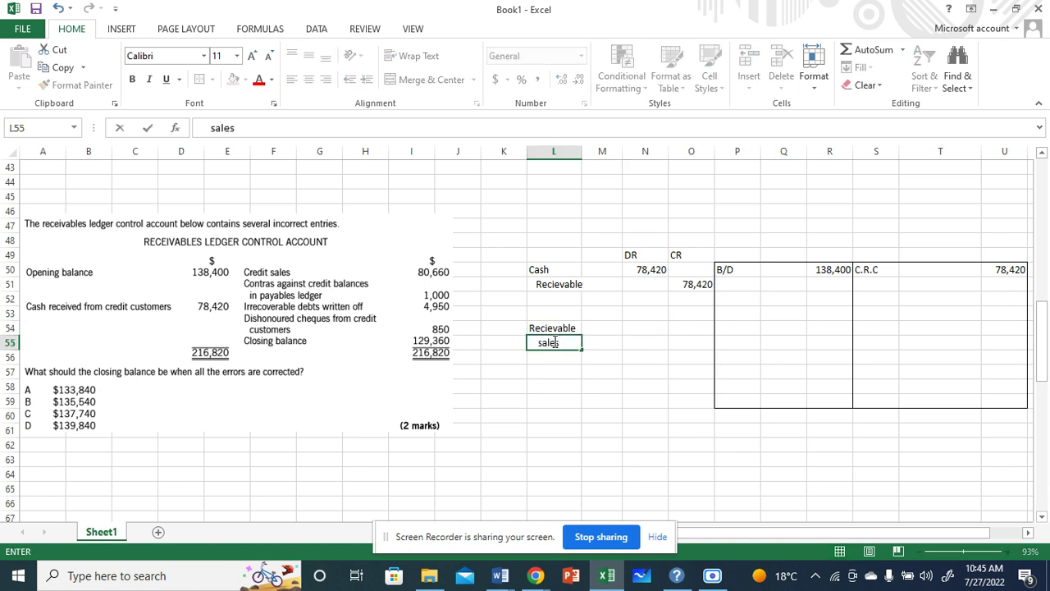
click(666, 377)
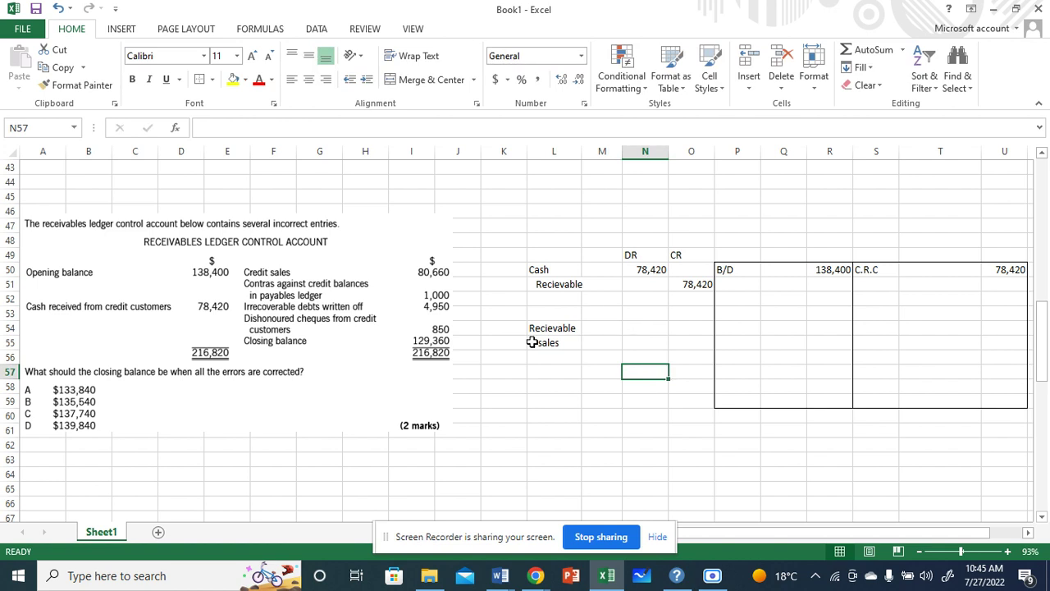
Enter 80,660 as the receivable debit in N54 and as the sales credit in O55
click(642, 327)
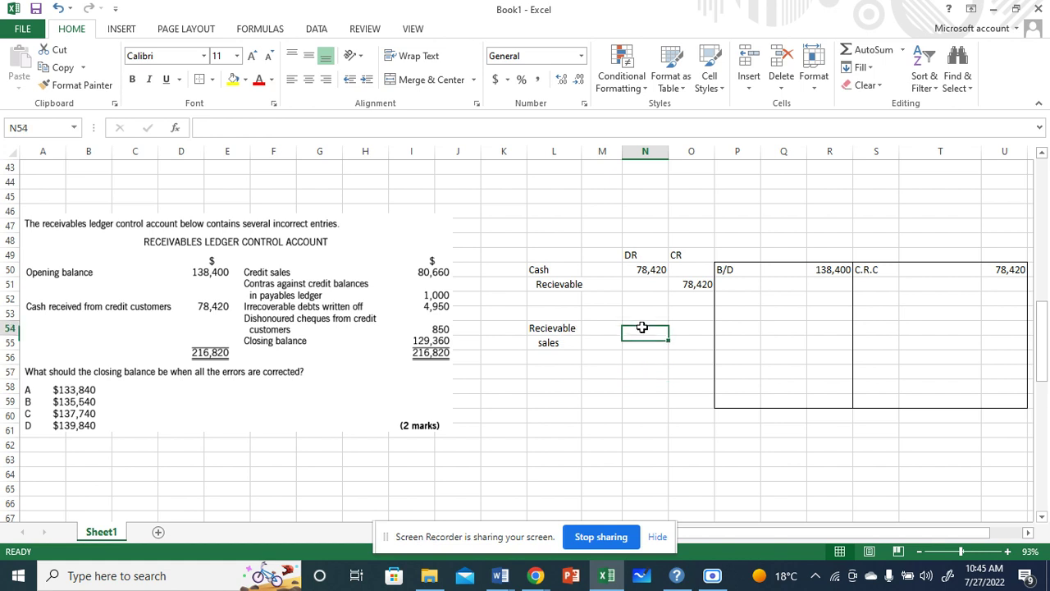
text(80)
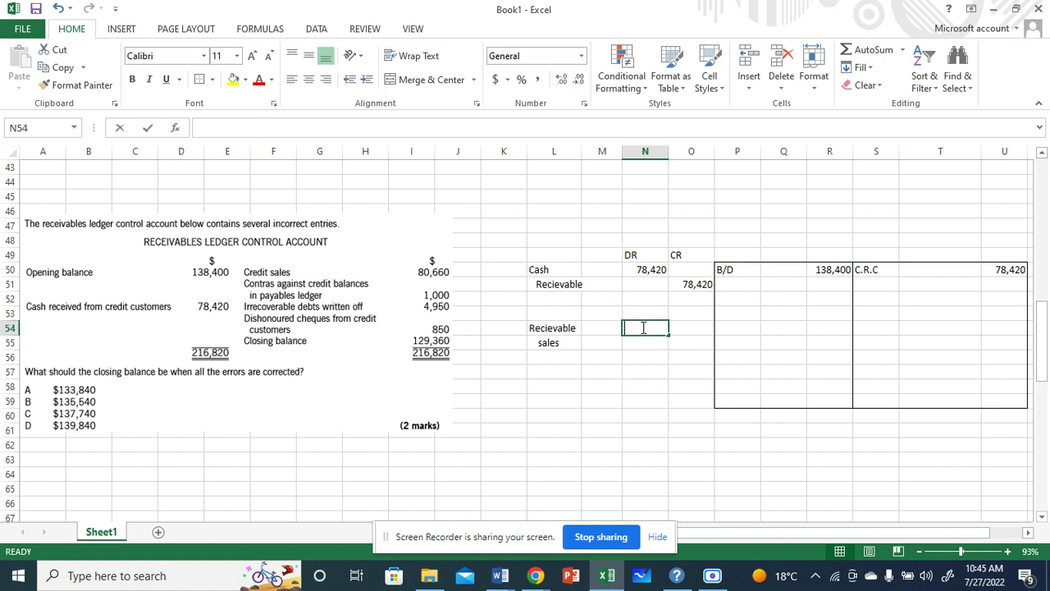
text(,660)
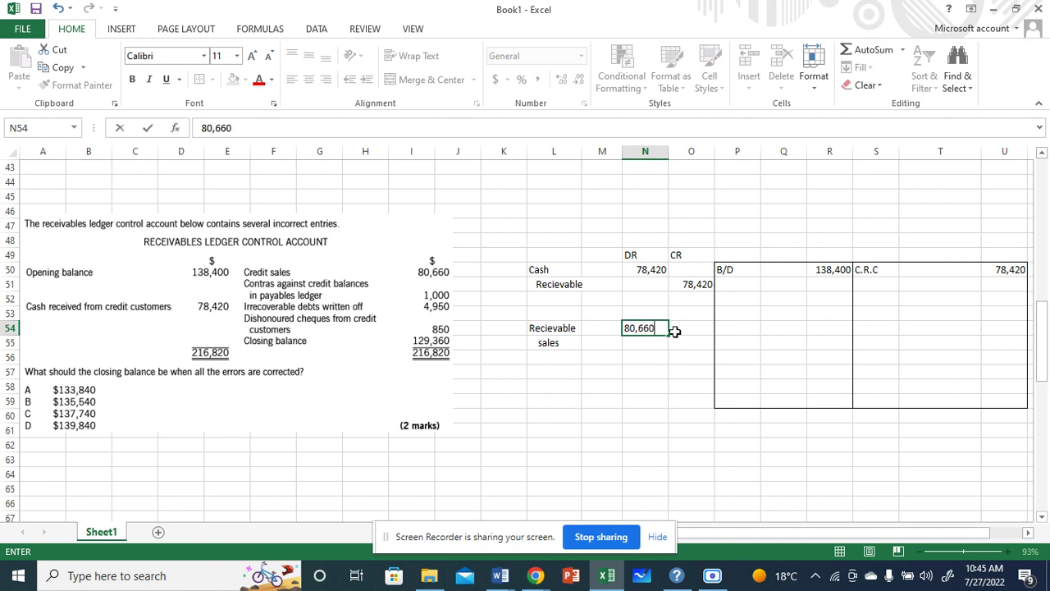
click(700, 348)
text(80)
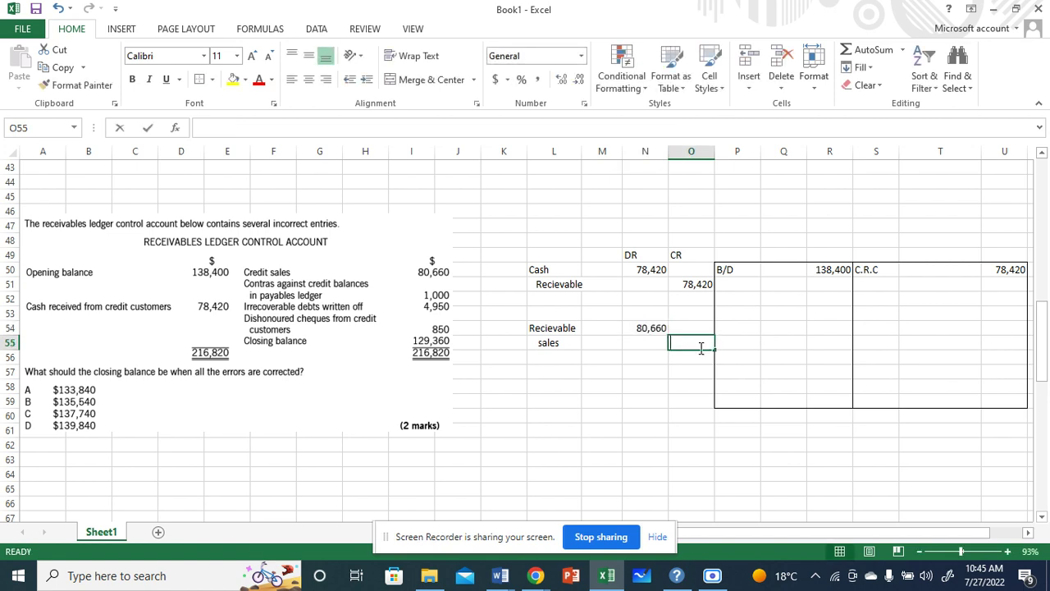
text(,660)
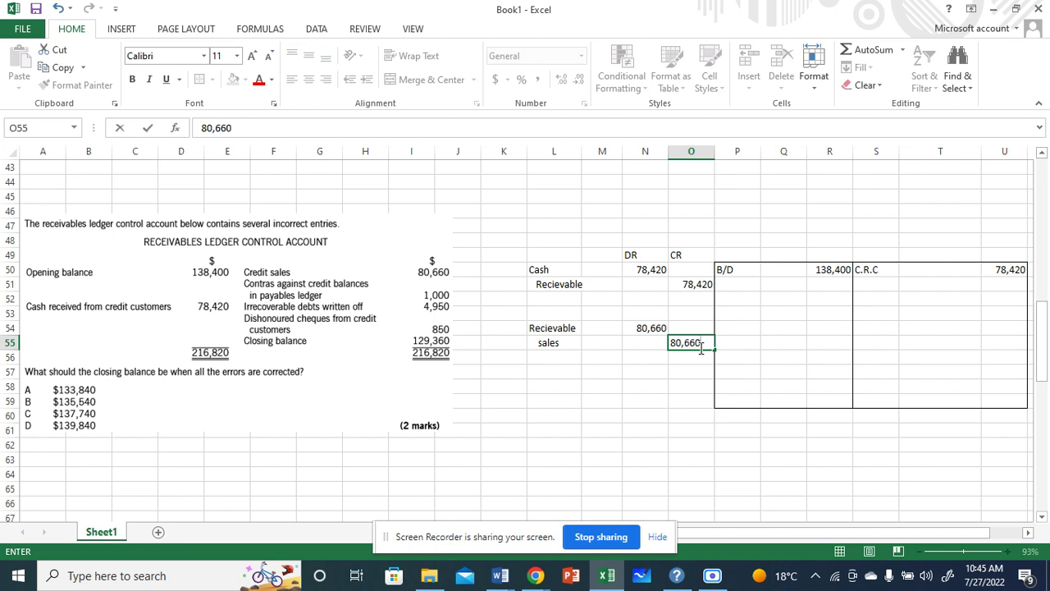
click(640, 476)
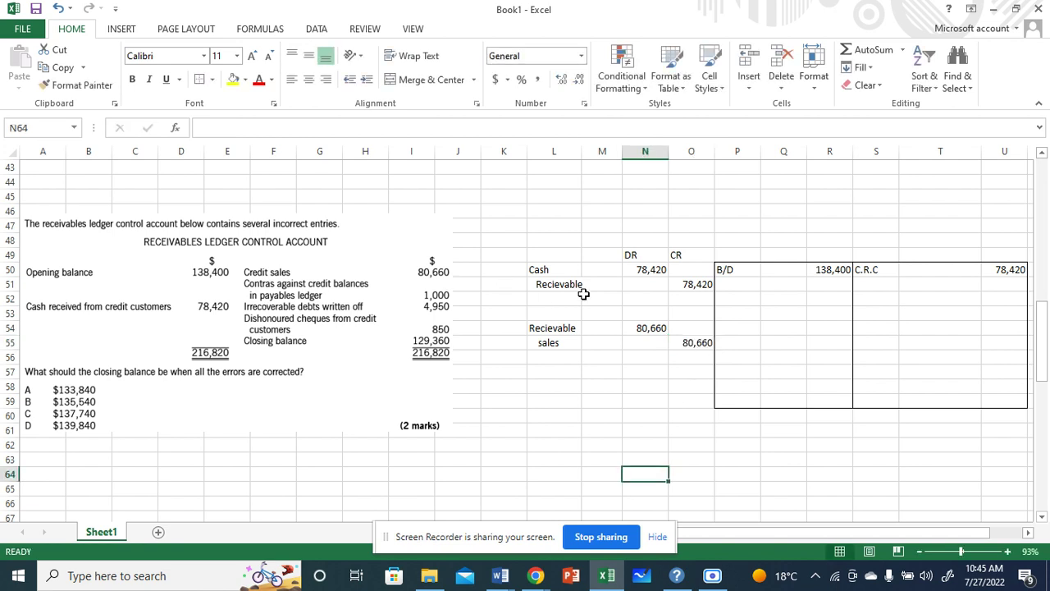
Post the credit sales to the account's debit side, with the label credit sales in P51 and 80,660 in R51
click(639, 328)
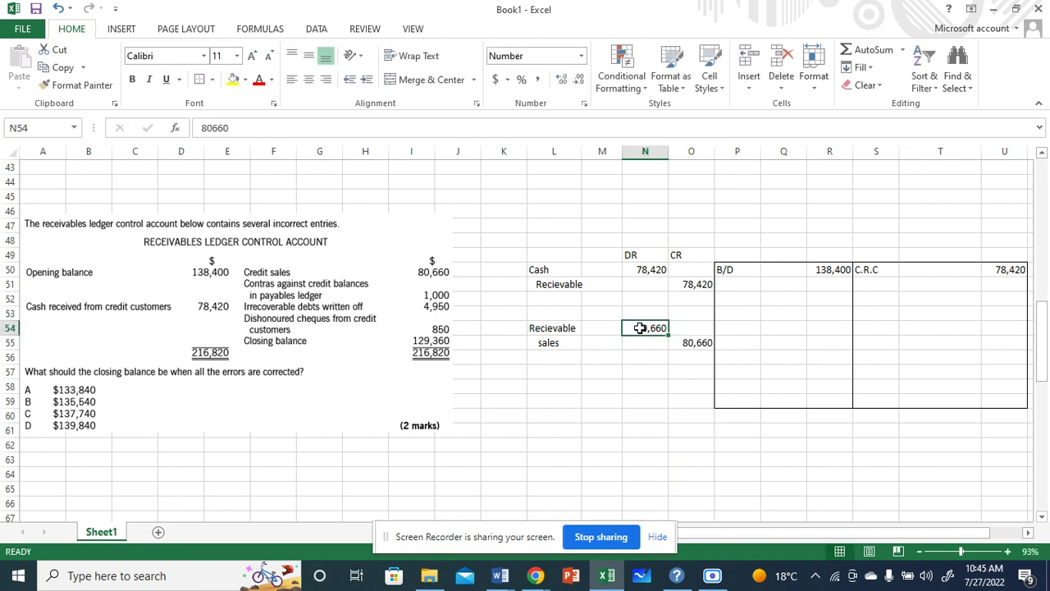
click(733, 291)
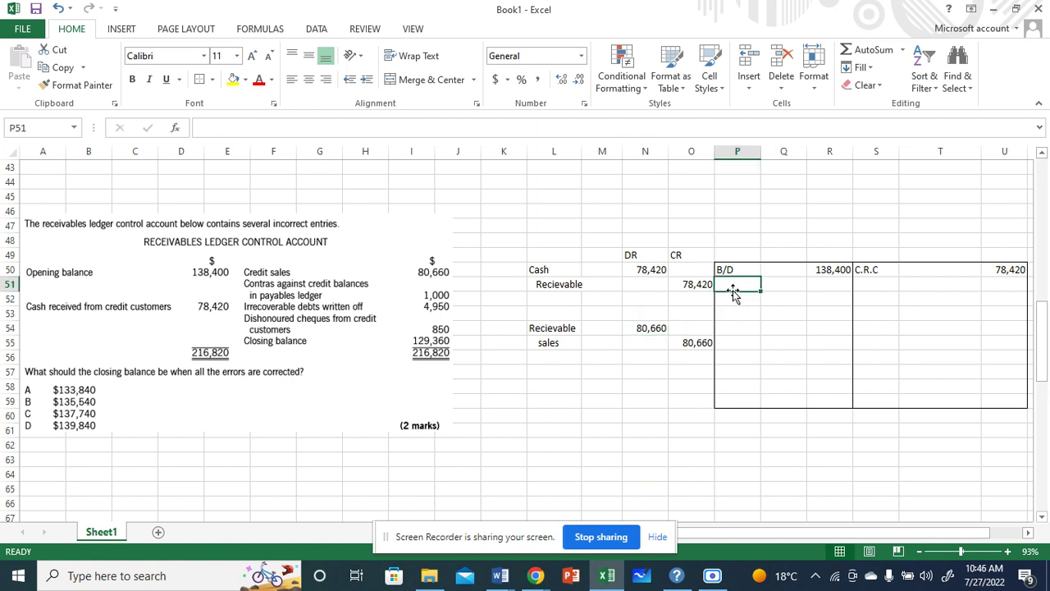
text(credi)
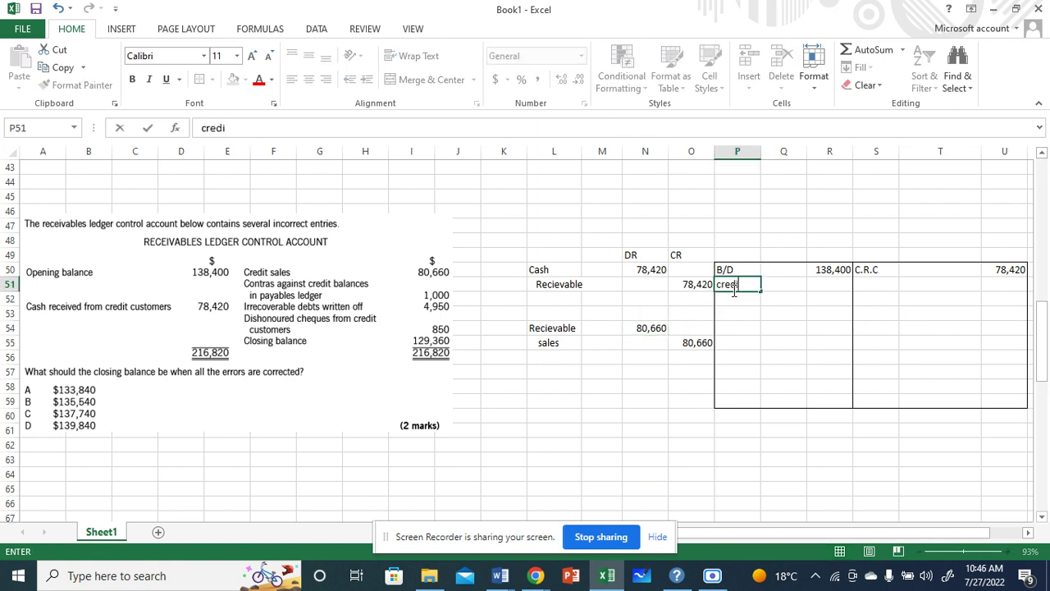
text(t sales)
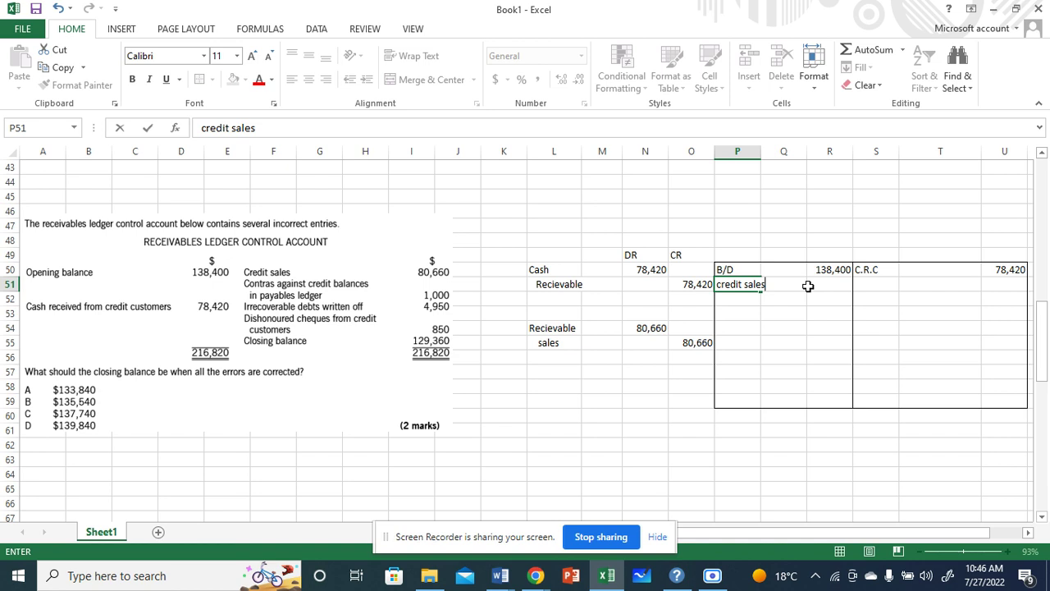
click(804, 241)
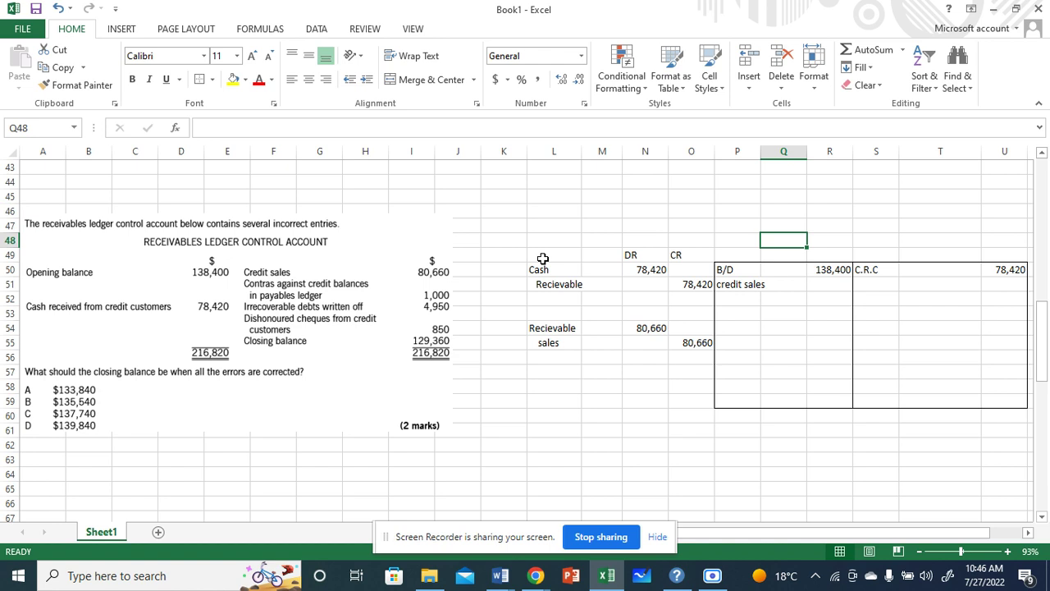
click(808, 285)
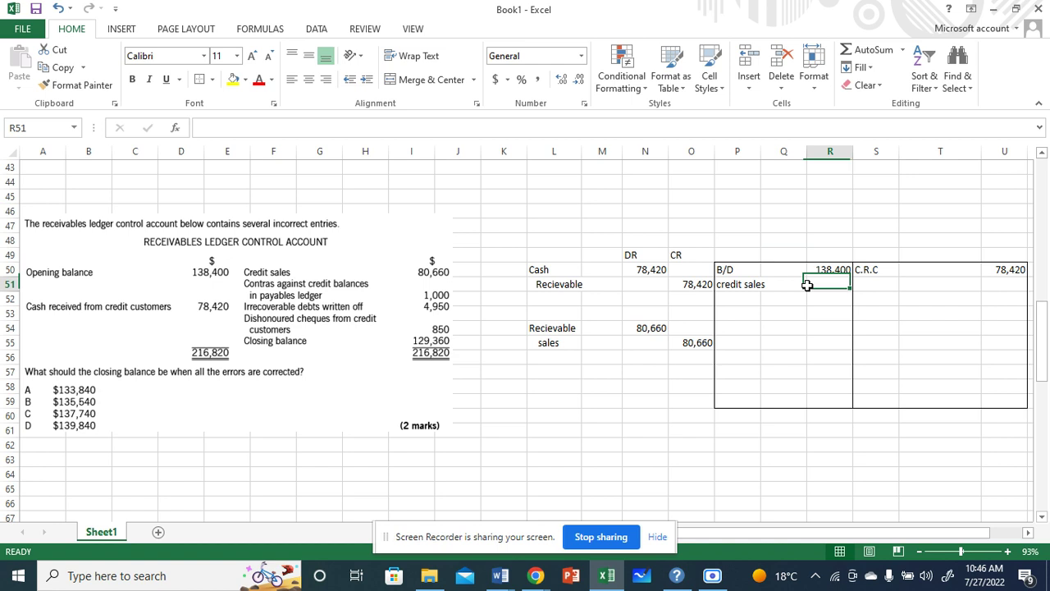
text(80)
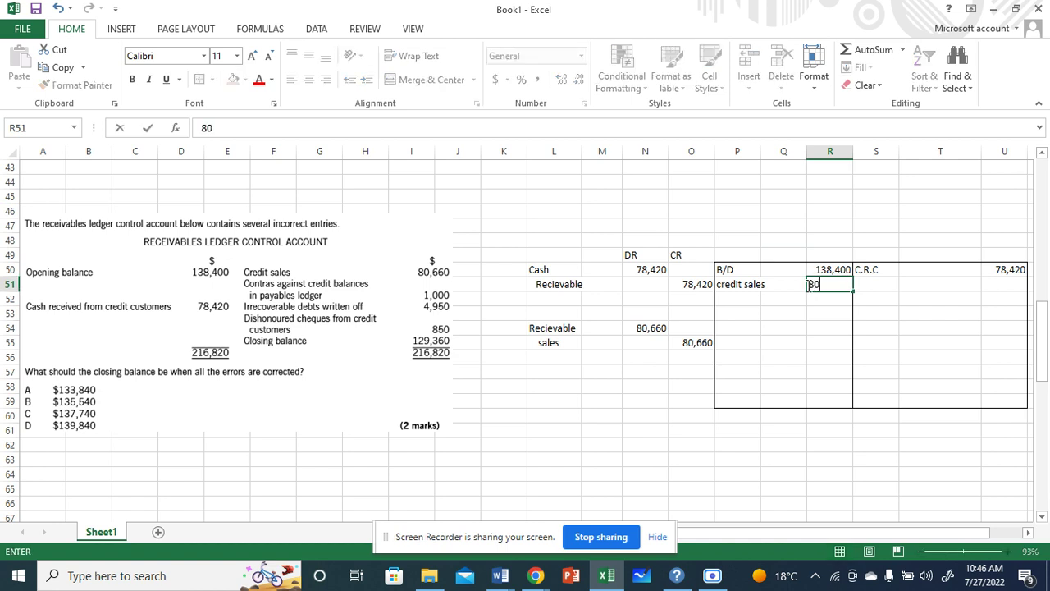
text(,660)
click(791, 200)
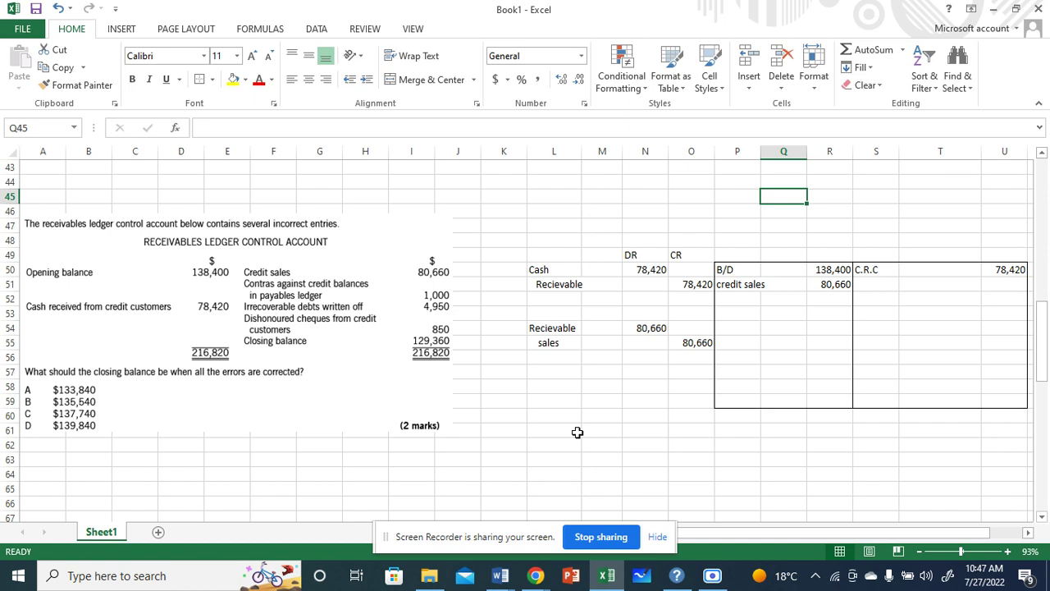
click(552, 328)
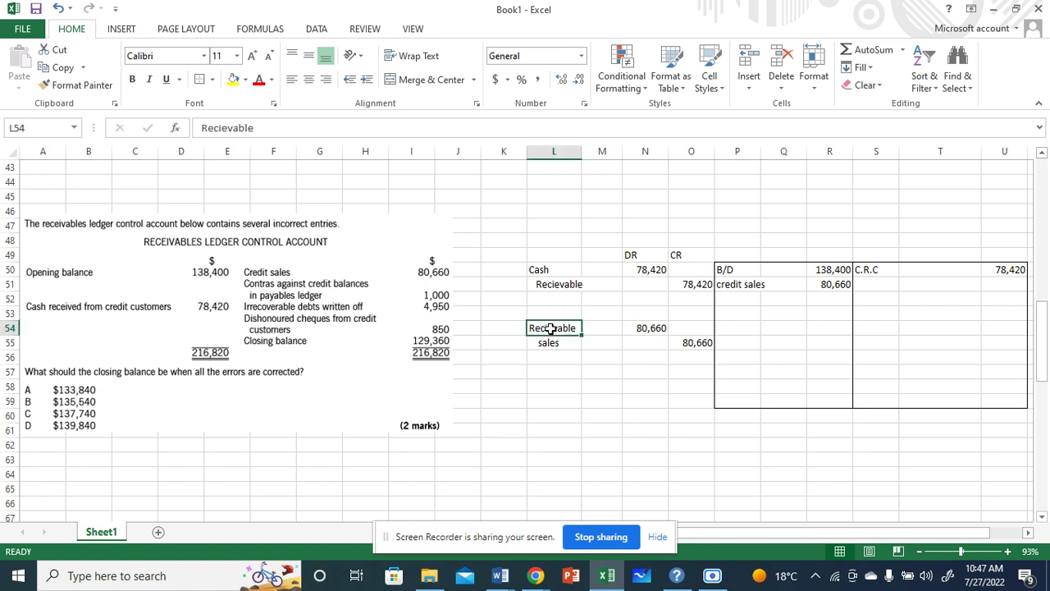
click(549, 345)
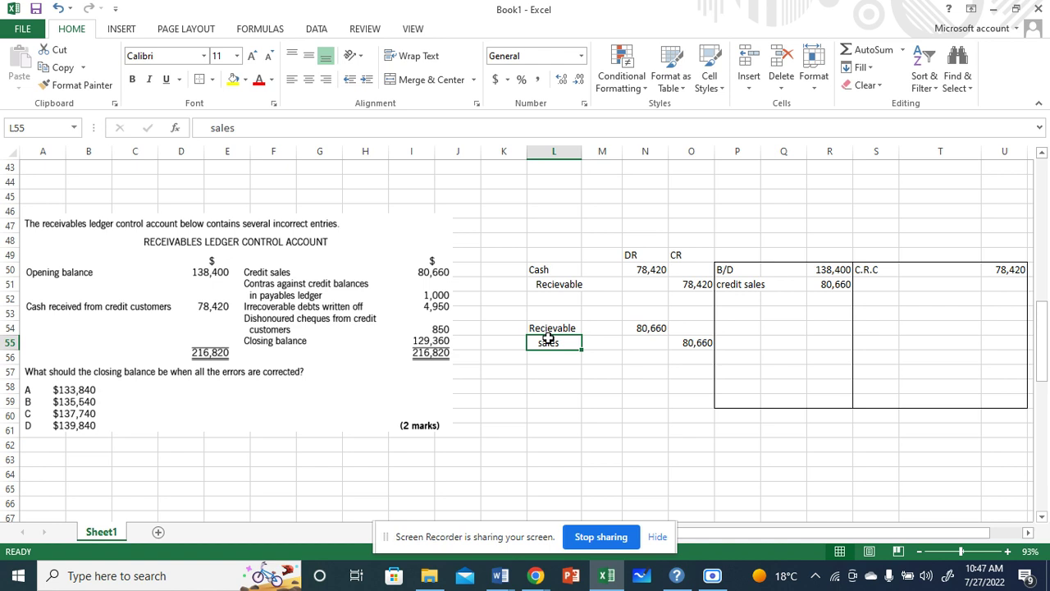
click(591, 361)
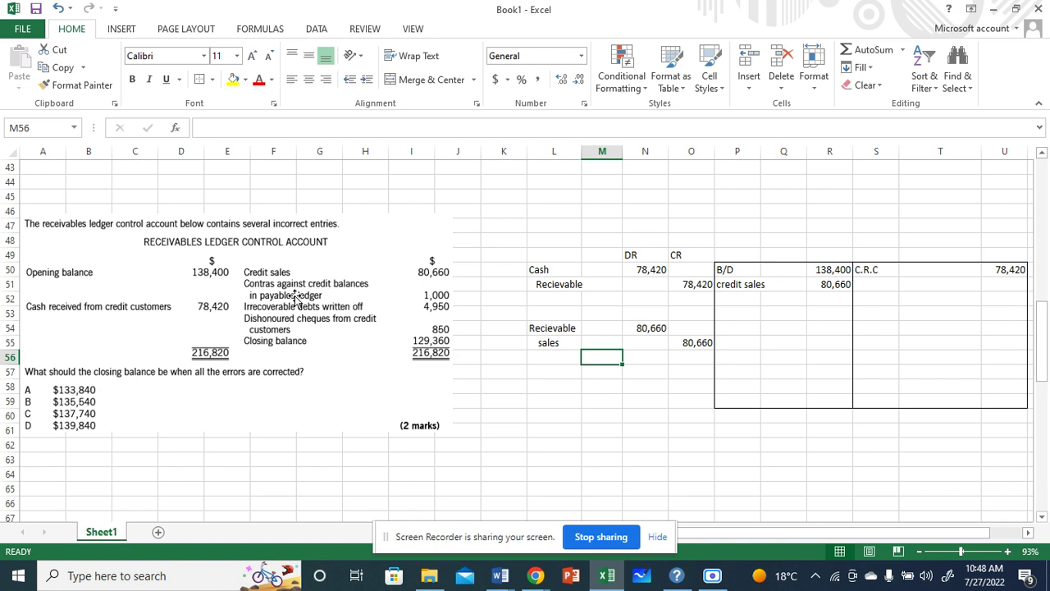
Label the contra journal entry with Payable in L57 and an indented recievable in L58
click(566, 356)
click(573, 370)
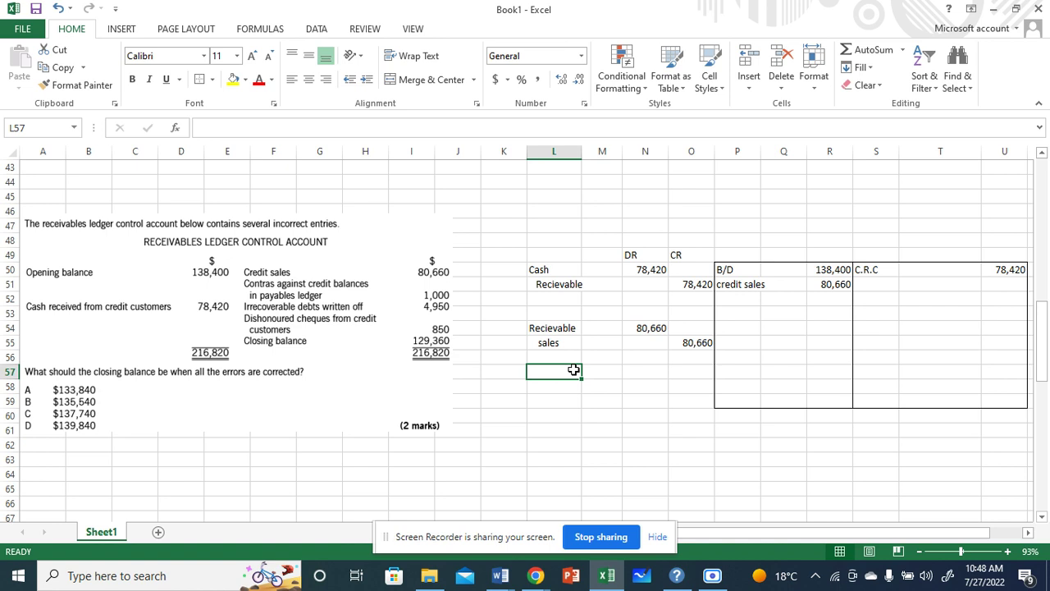
text(=)
key(BackSpace)
text(Payable)
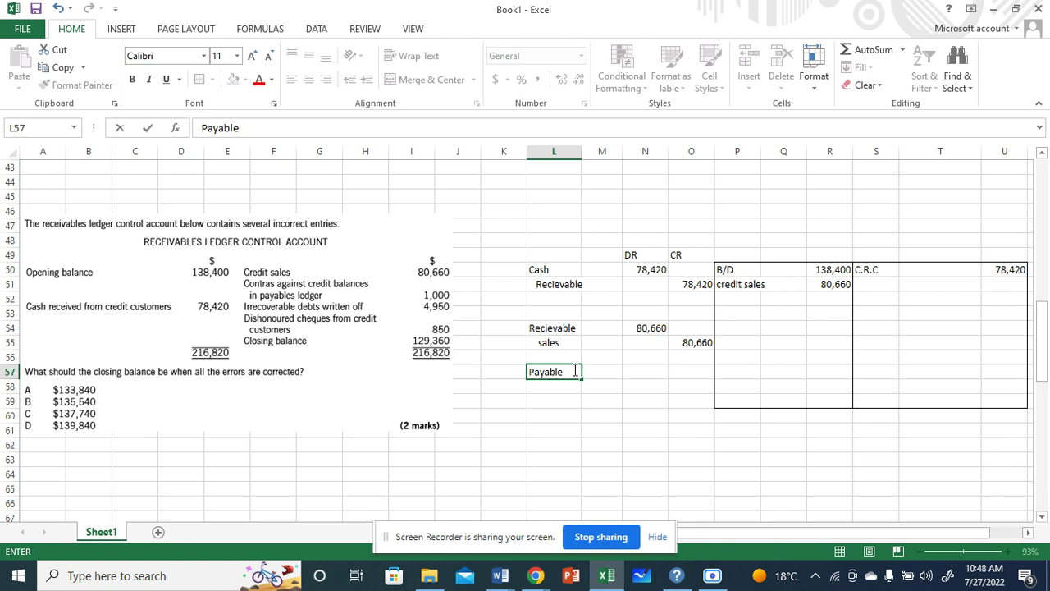
click(576, 385)
text(recievable)
Enter 1000 as the payable debit in N57 and as the receivable credit in O58
click(631, 374)
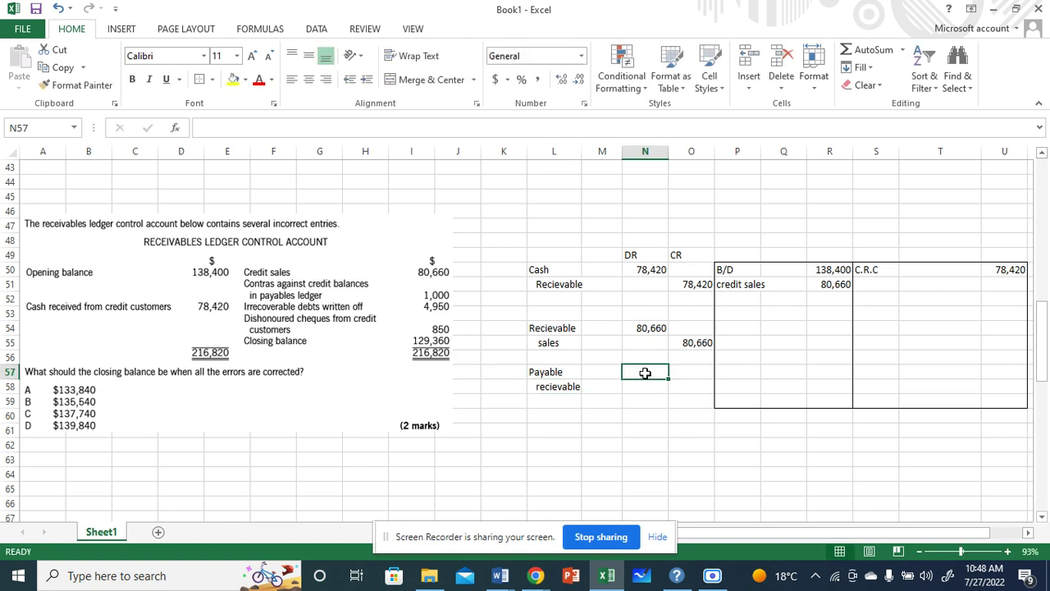
text(1000)
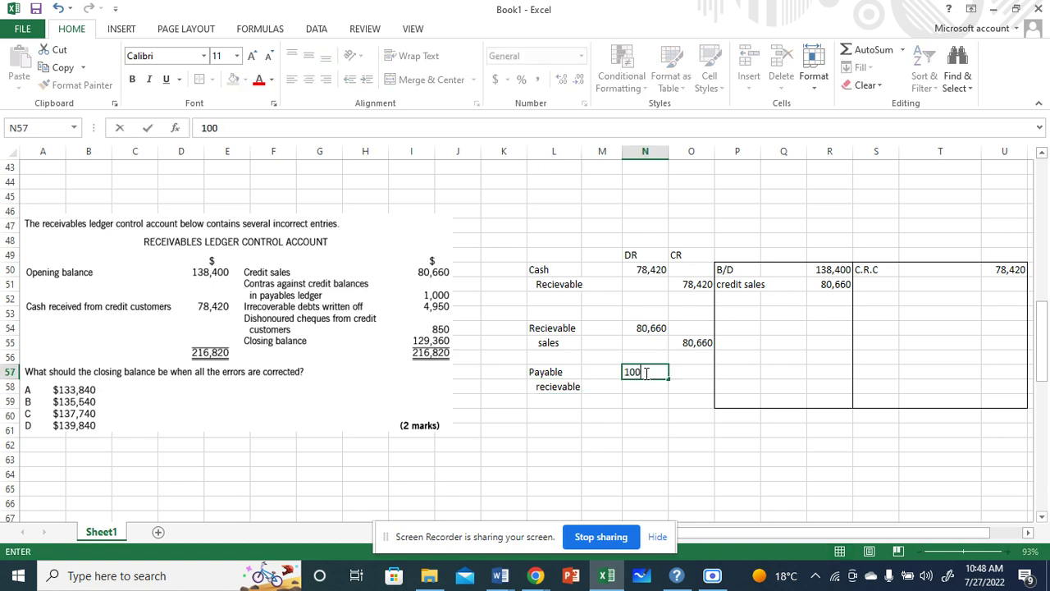
click(678, 397)
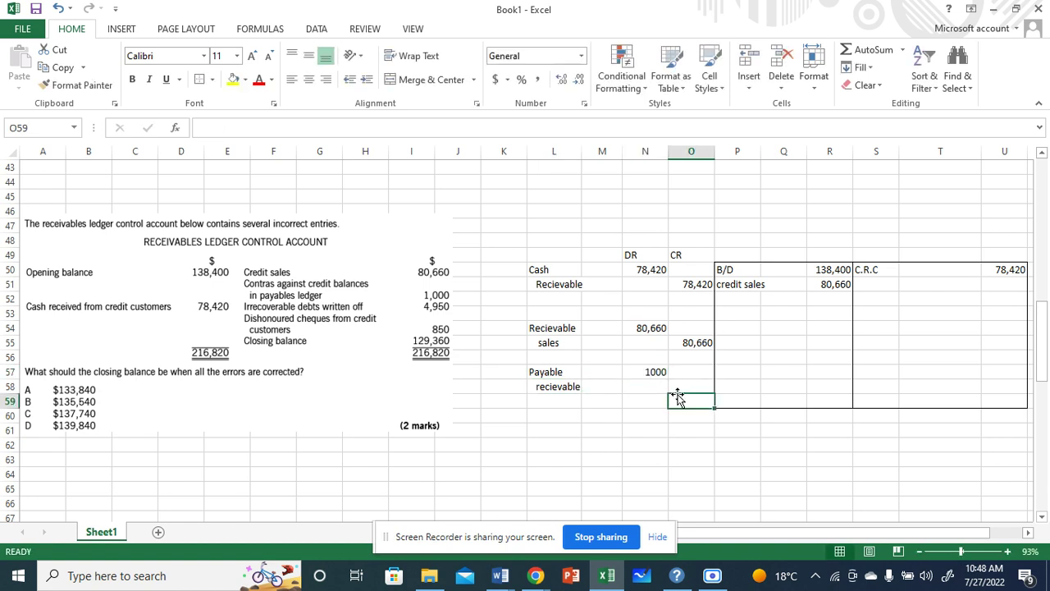
click(678, 387)
text(1)
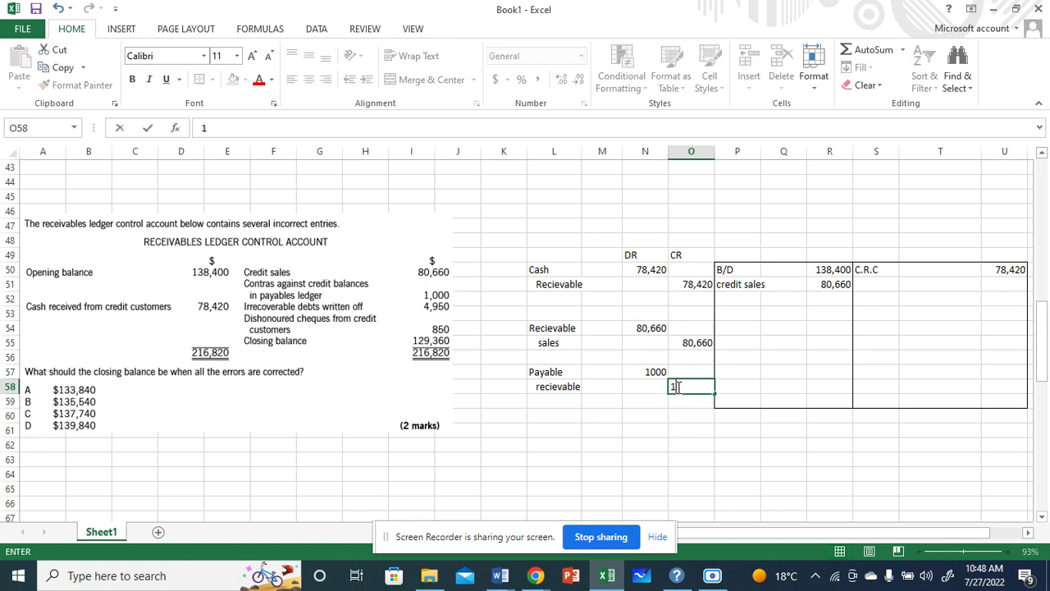
text(000)
click(719, 216)
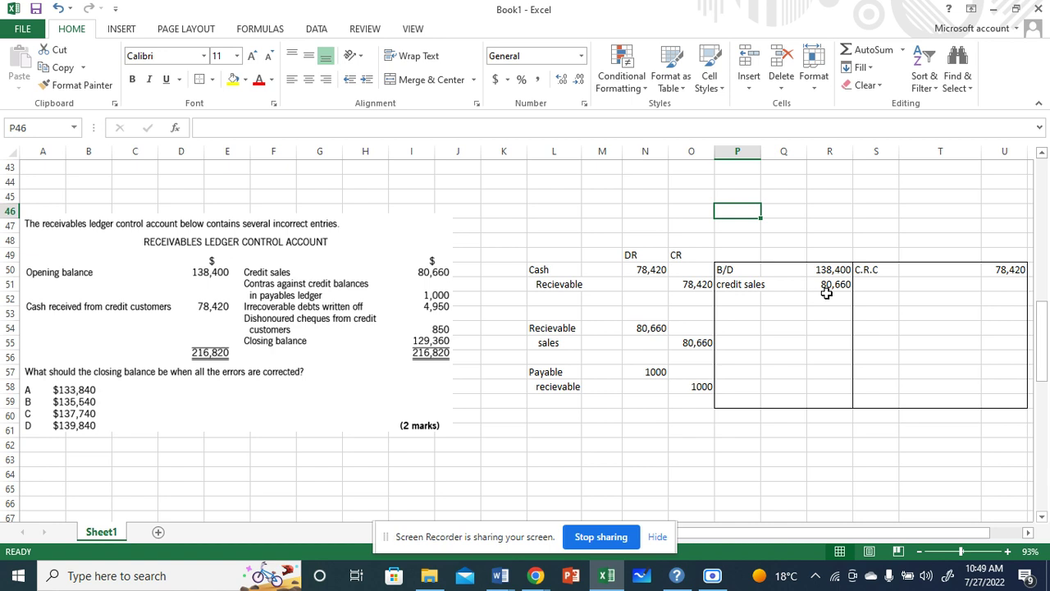
Post the contra to the account's credit side, with the label contra settlement in S51 and 1000 in U51
click(869, 284)
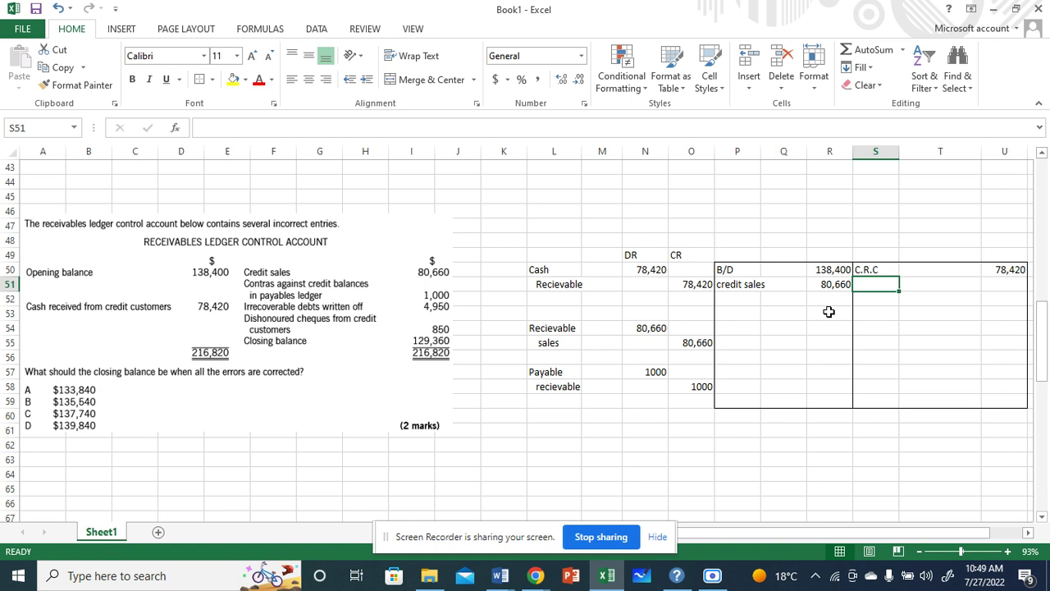
text(contra )
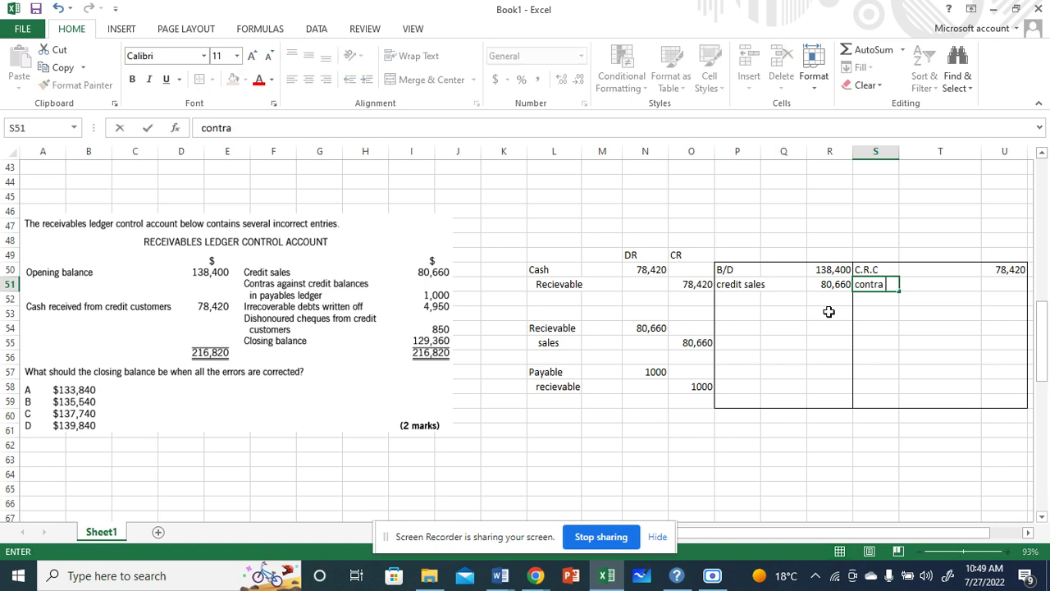
text(settlement)
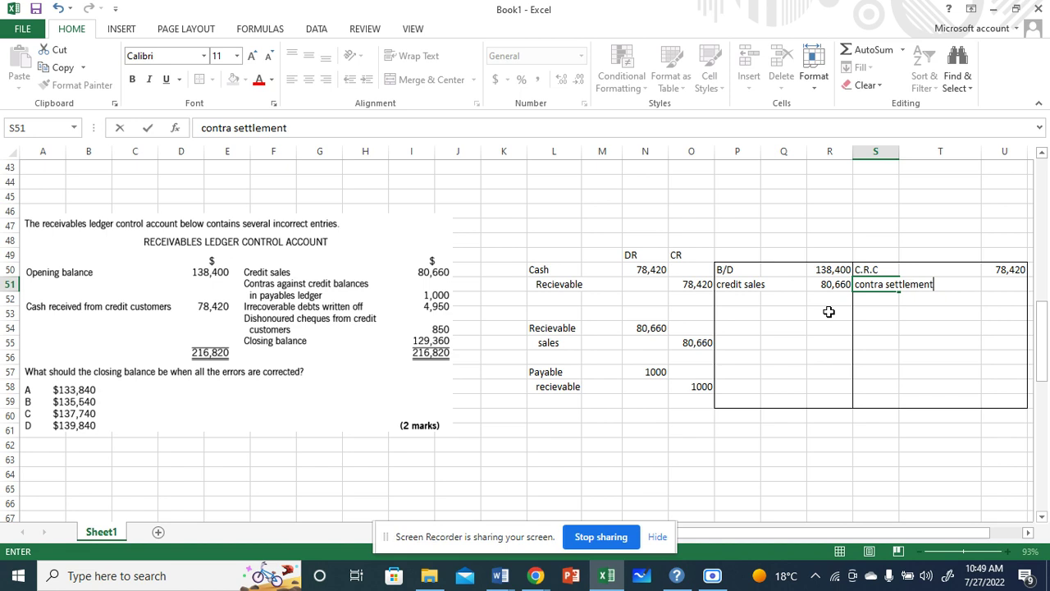
click(1007, 285)
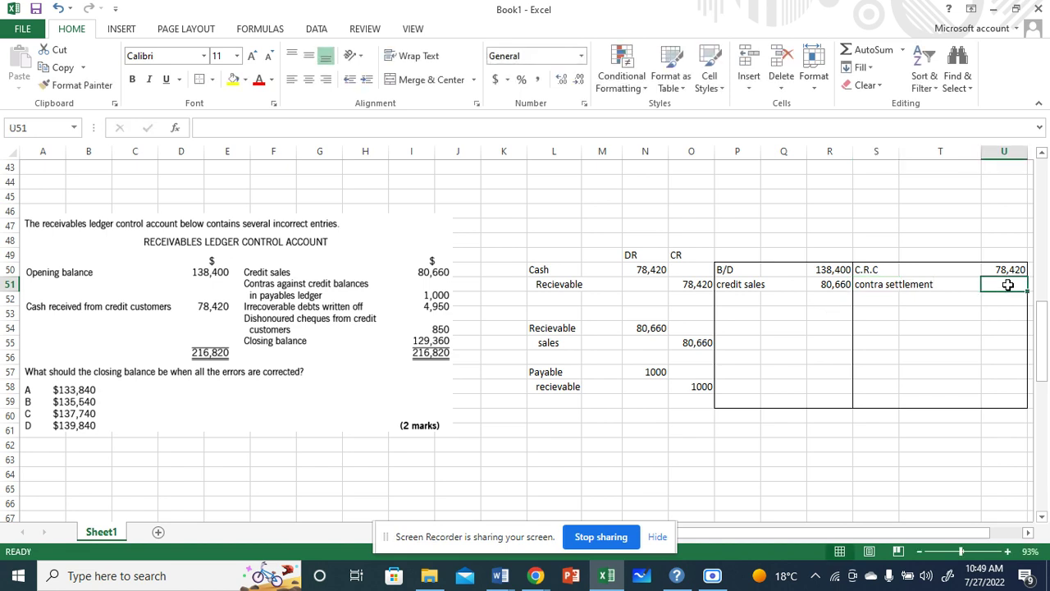
text(1000)
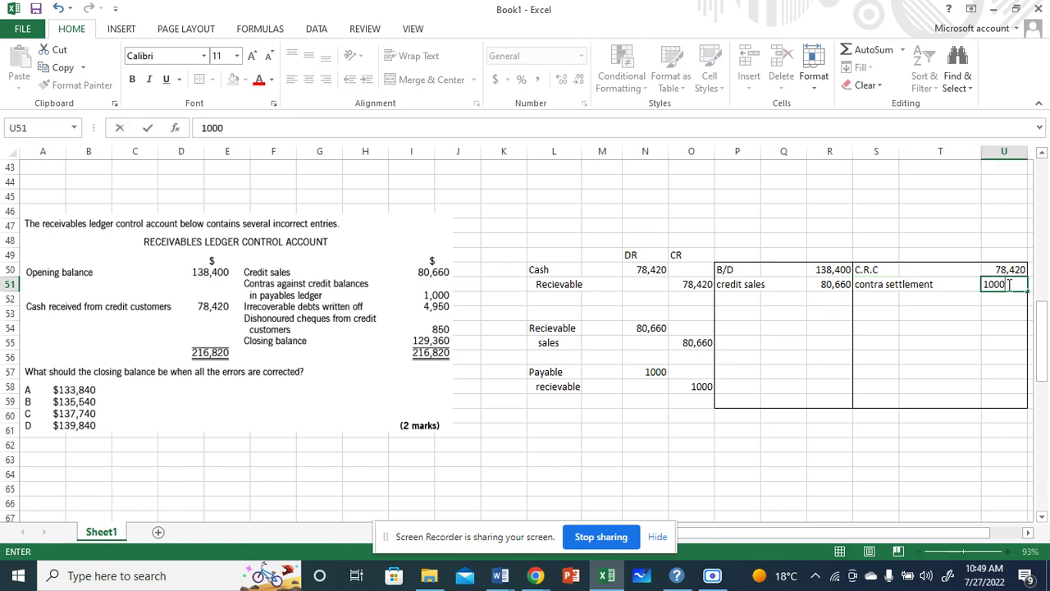
click(902, 476)
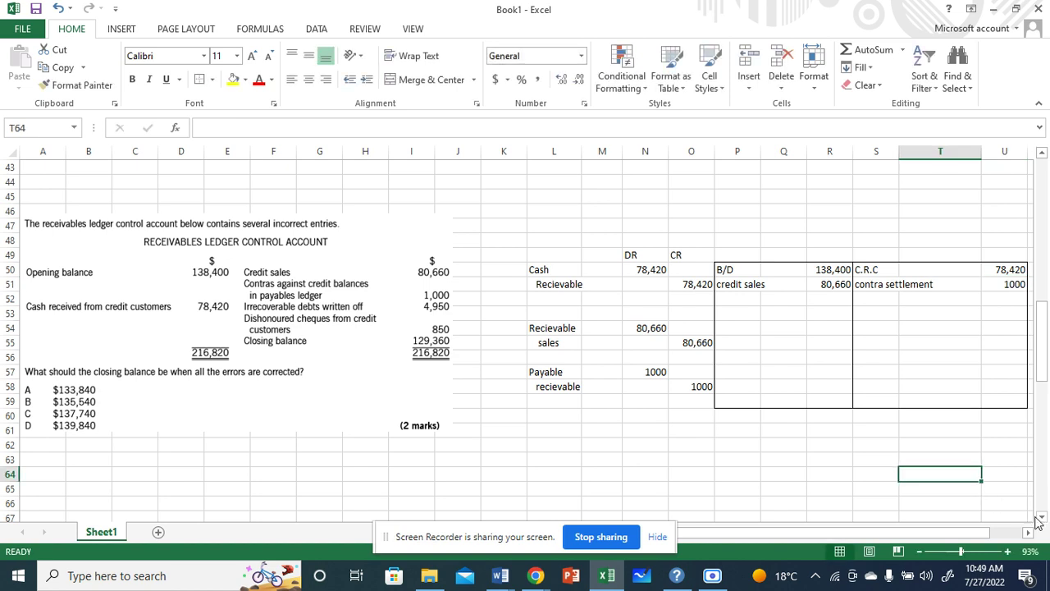
Set up a contra example below the journal entries, with party X in L62 and party Y in N62
scroll(1009, 509, down, 1)
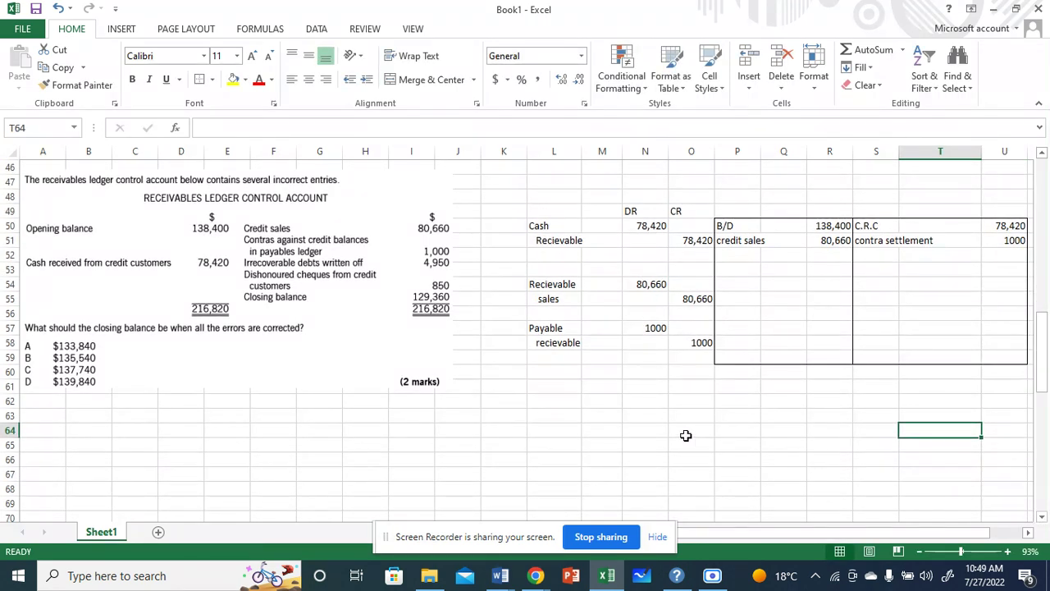
click(541, 428)
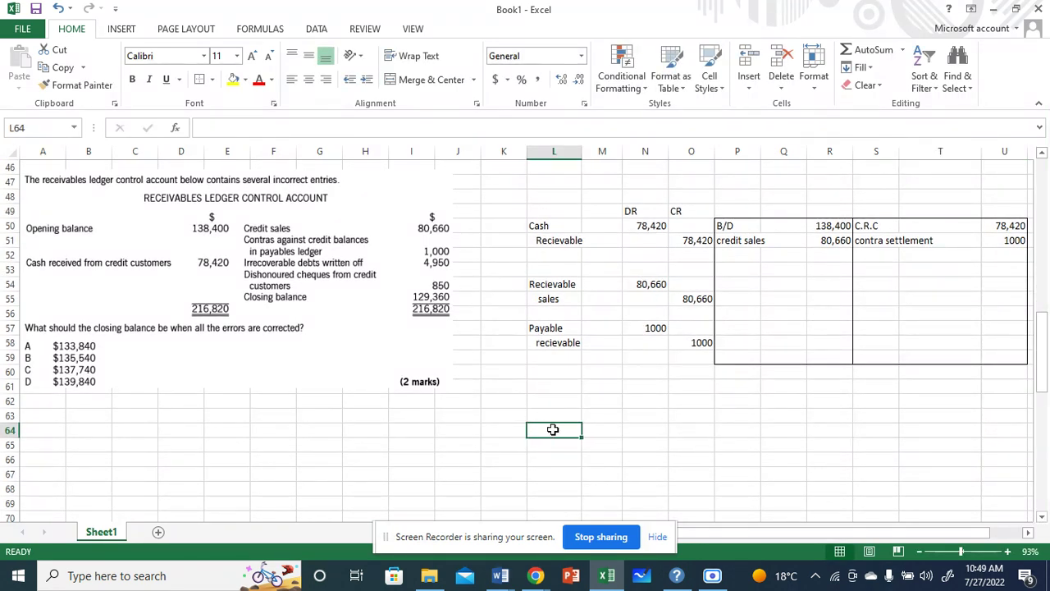
click(547, 399)
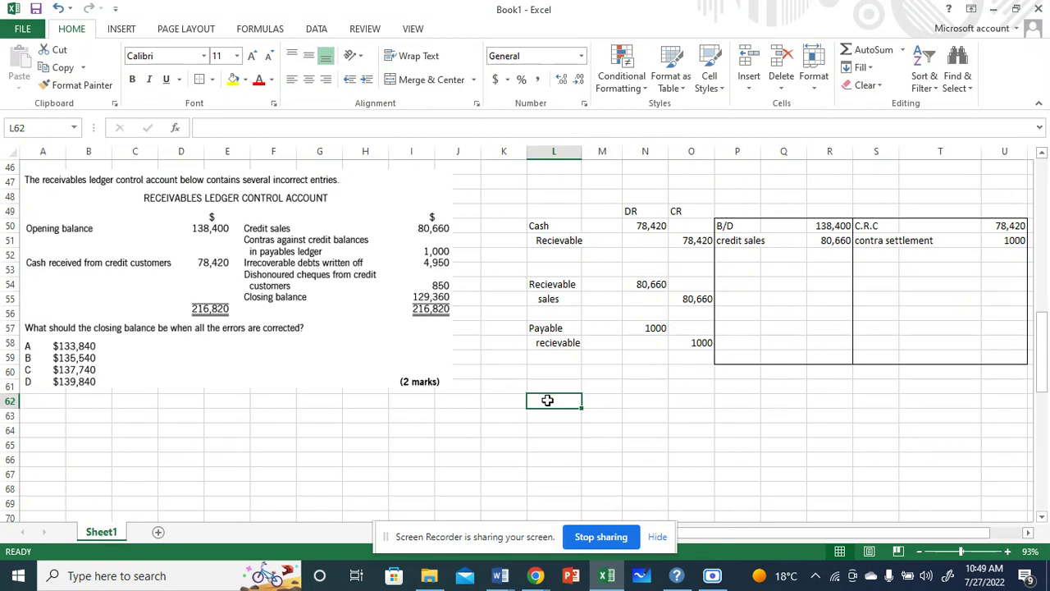
text(x)
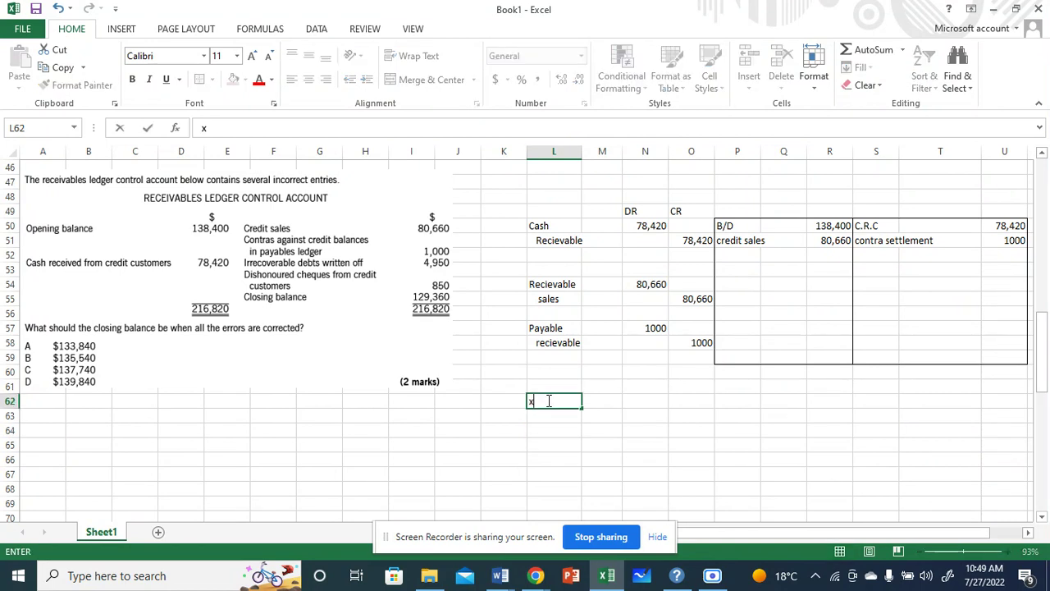
key(BackSpace)
text(X)
click(649, 403)
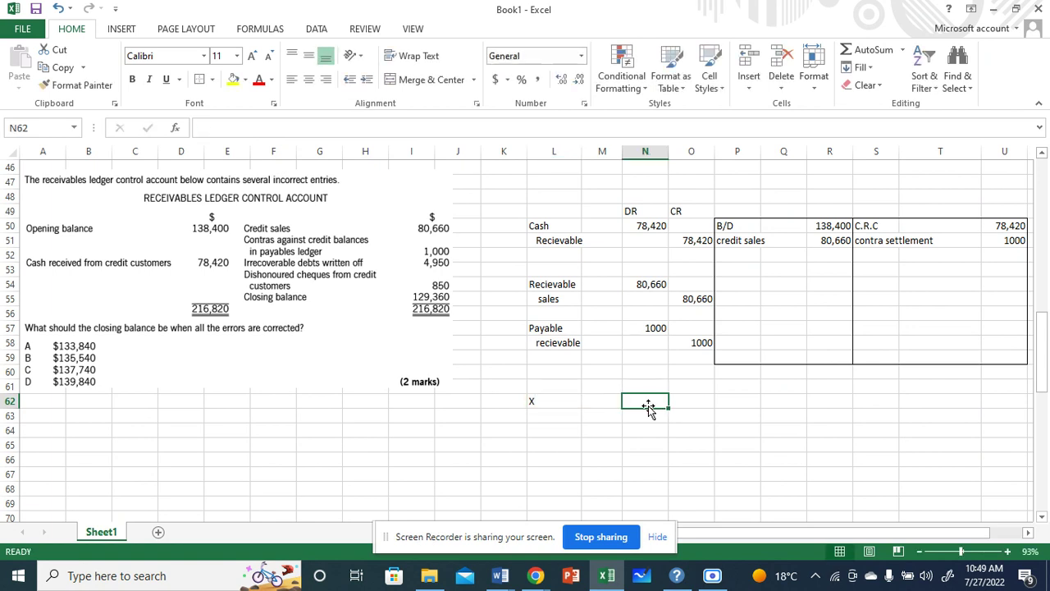
text(Y)
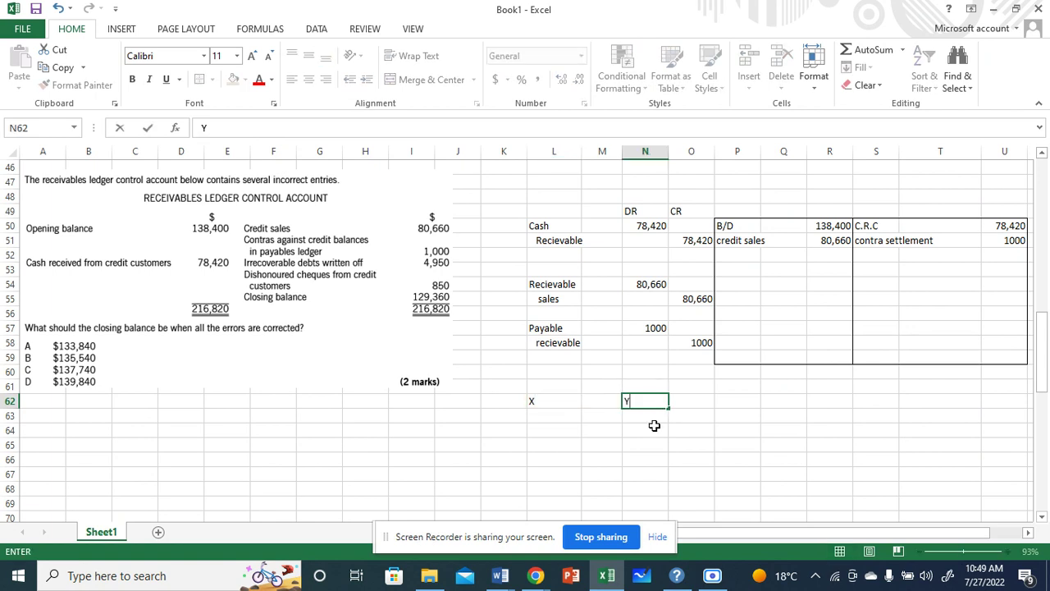
click(654, 426)
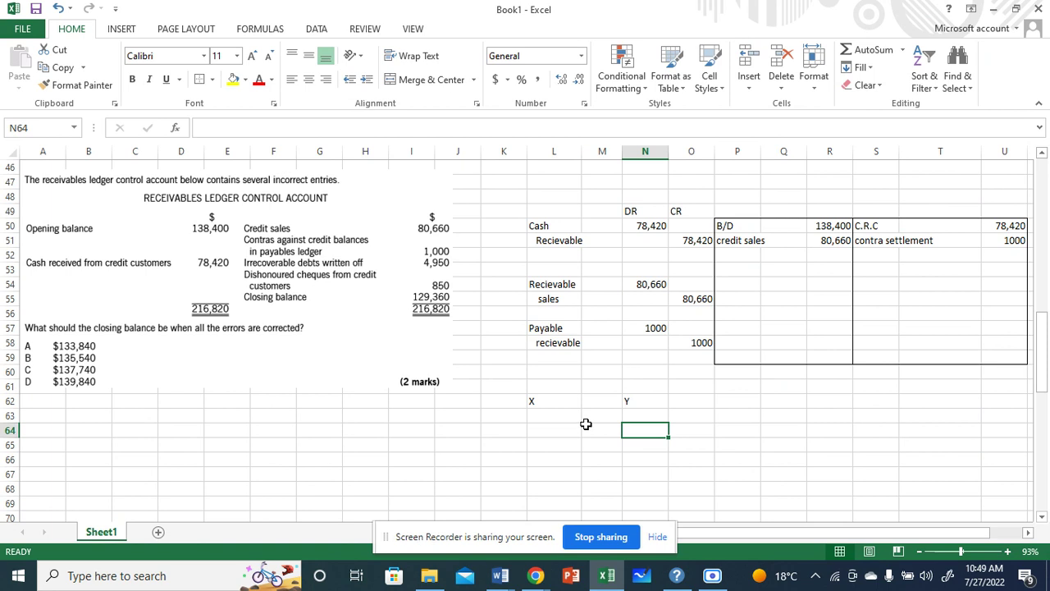
Enter the note X OWES K5000 in N63, beneath party Y
click(626, 417)
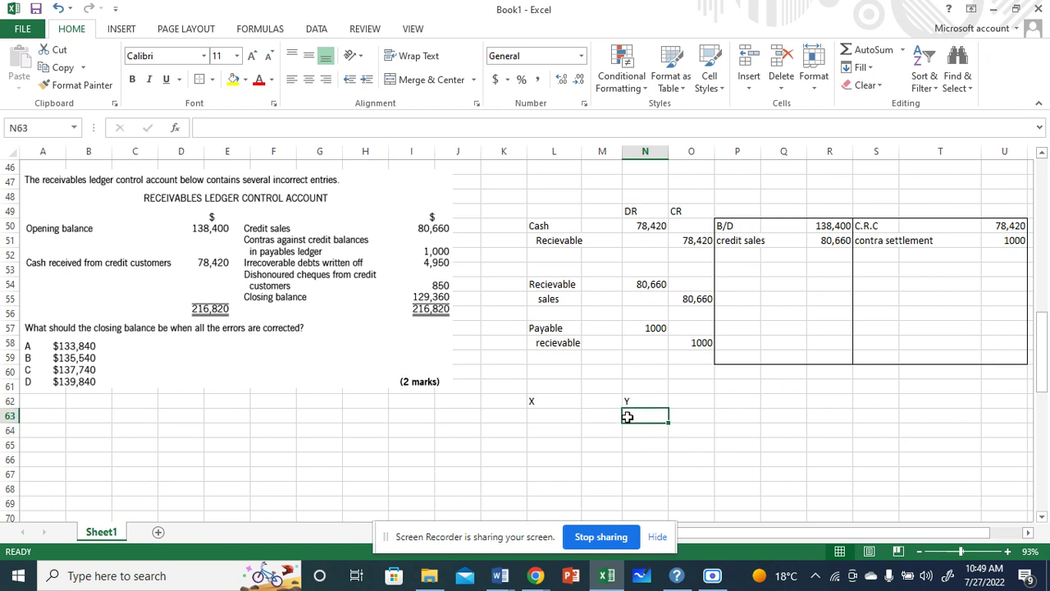
text(X)
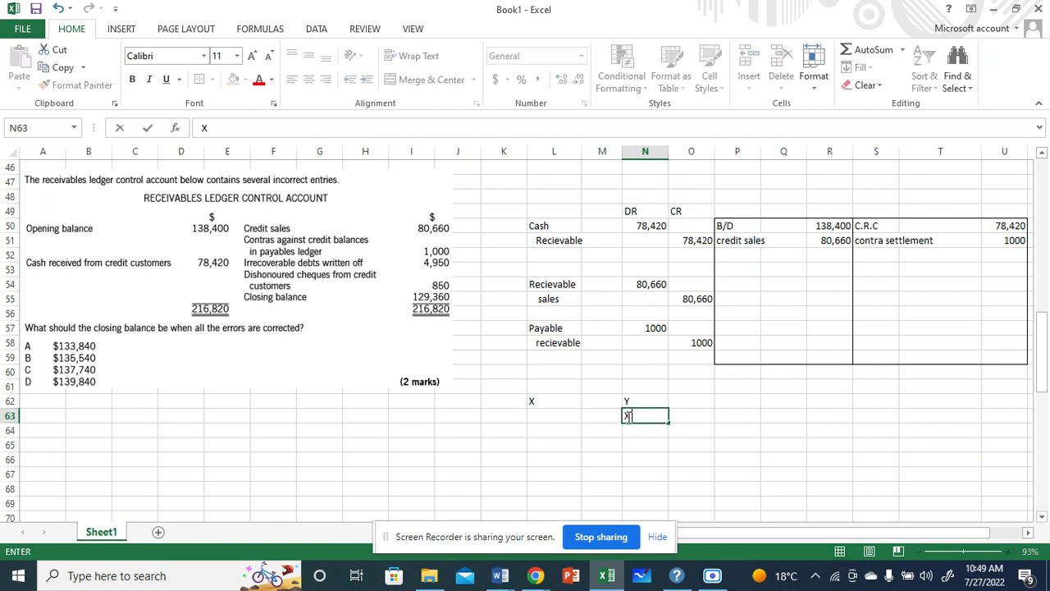
text( OWES K500)
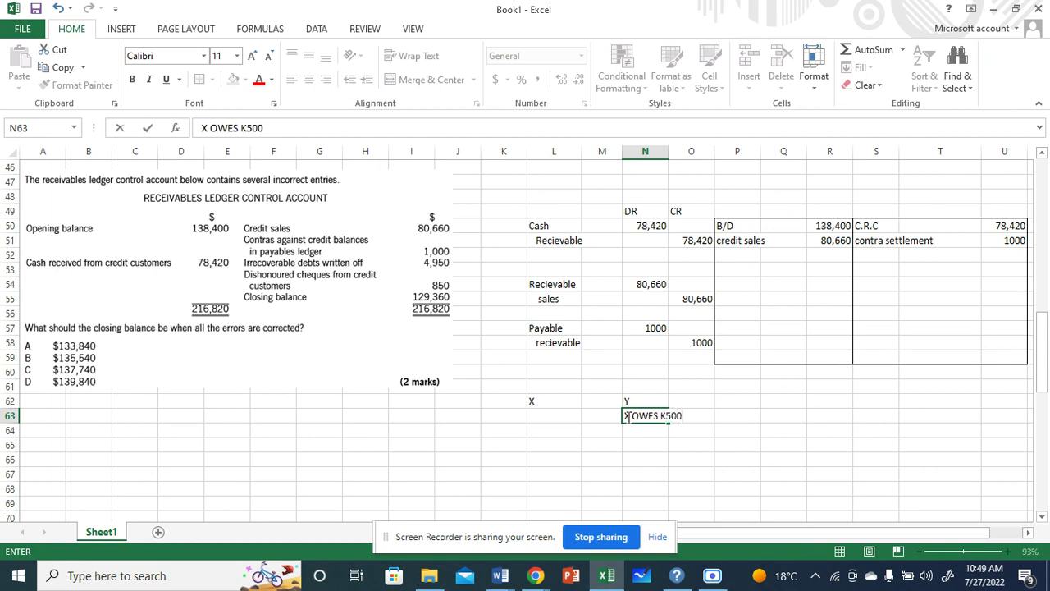
text(0)
click(692, 458)
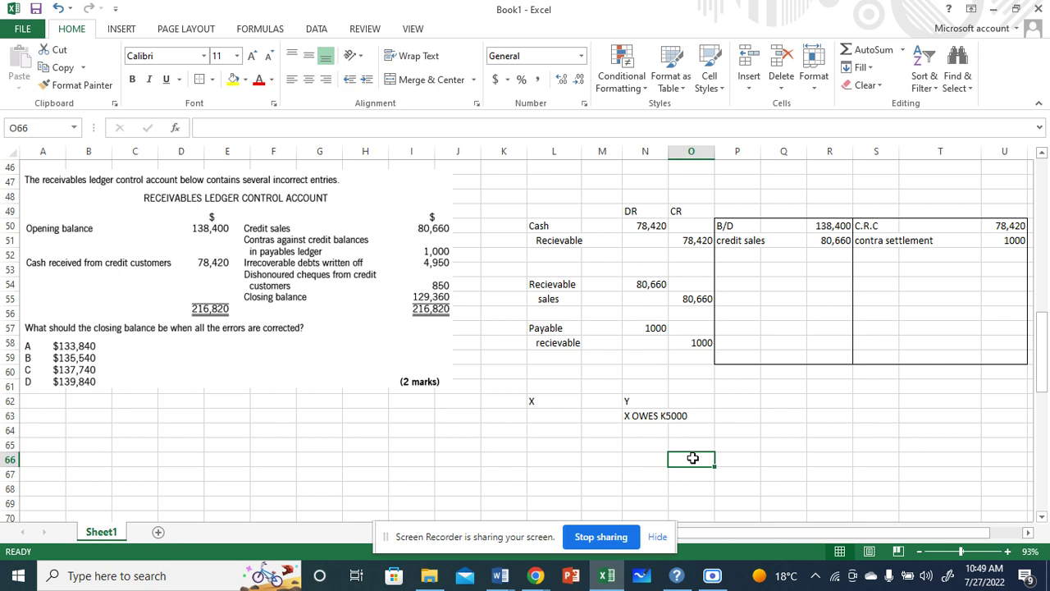
click(630, 399)
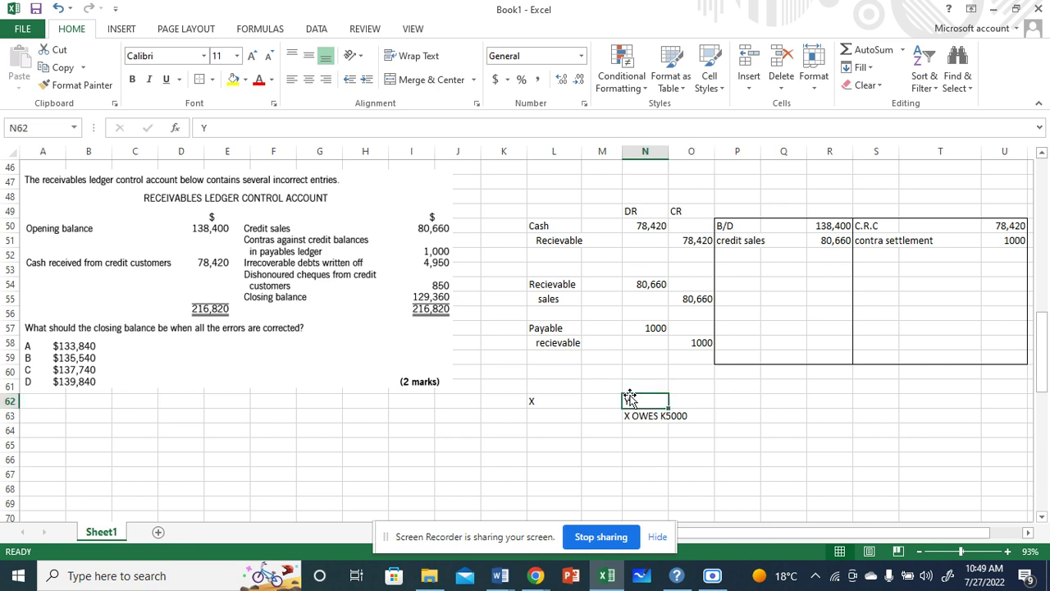
click(520, 387)
click(560, 410)
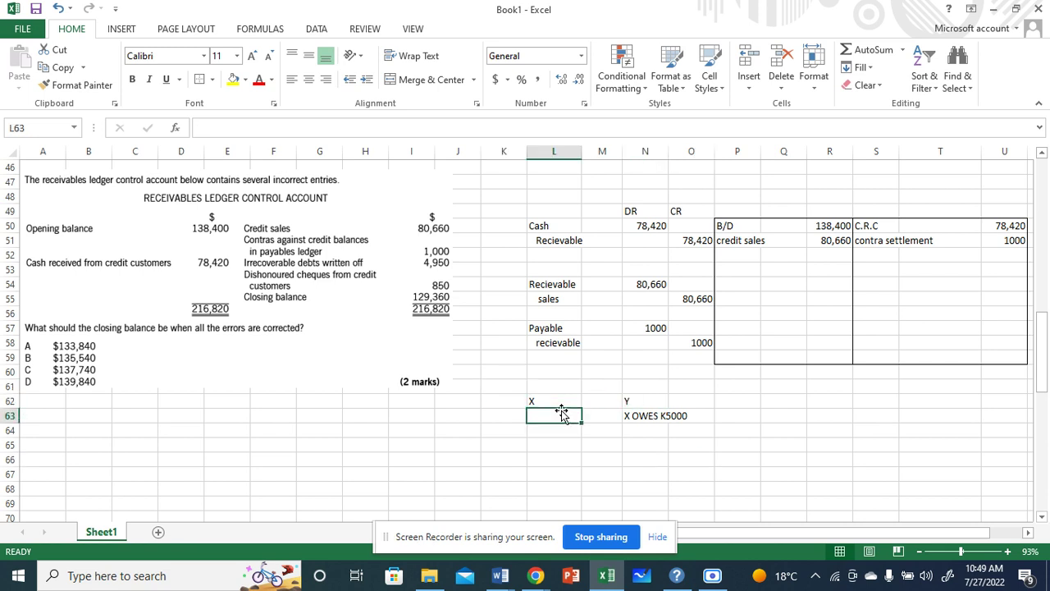
click(552, 402)
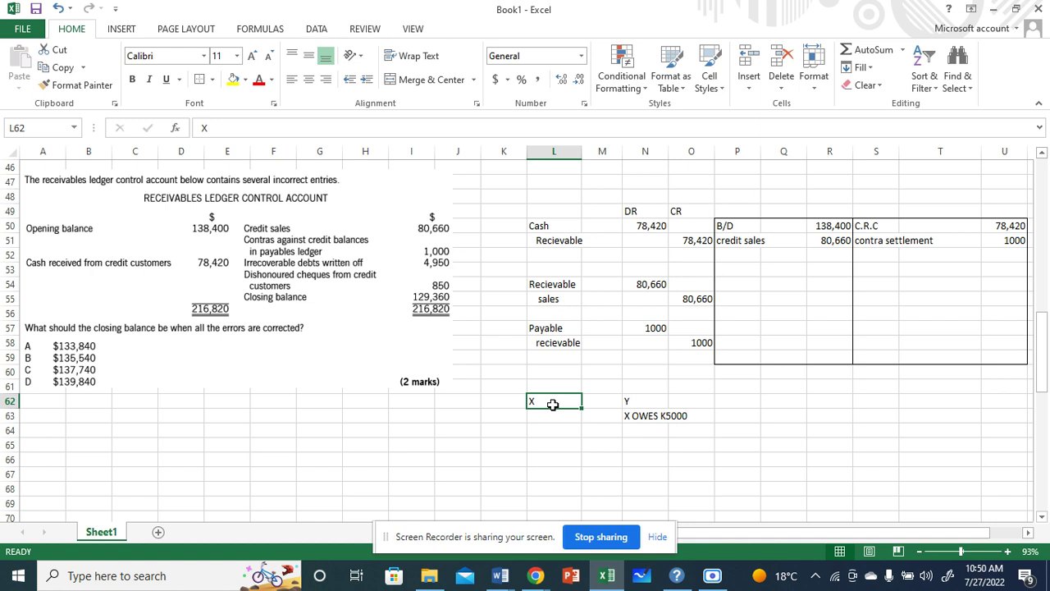
click(643, 402)
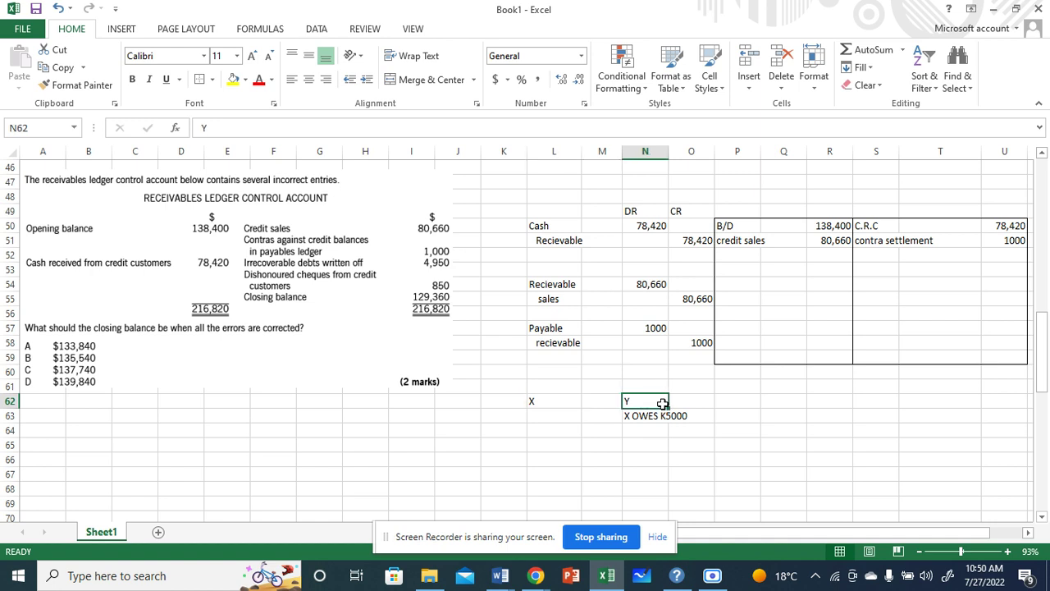
click(672, 402)
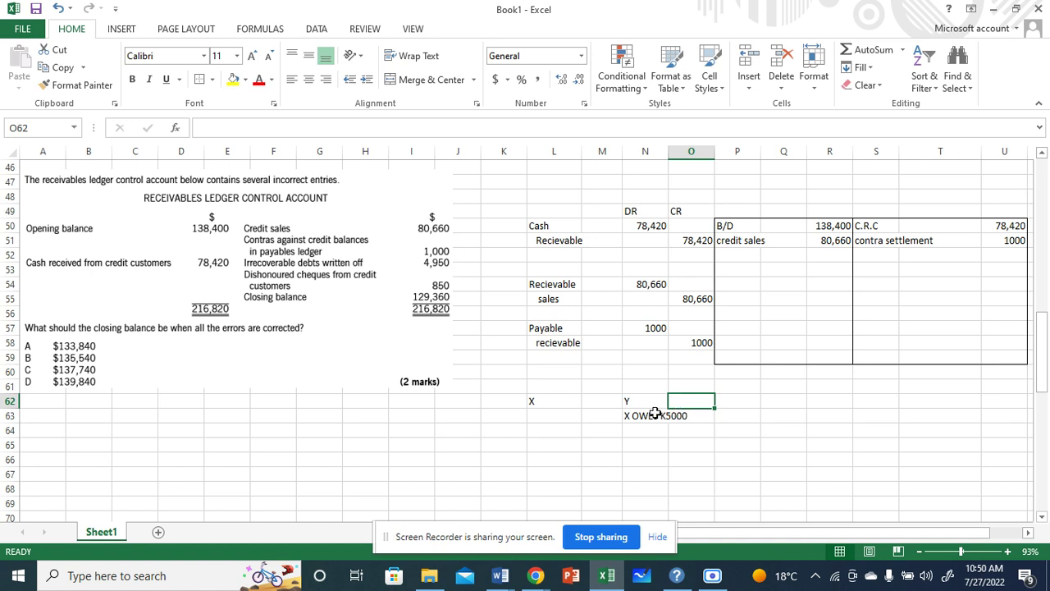
click(641, 402)
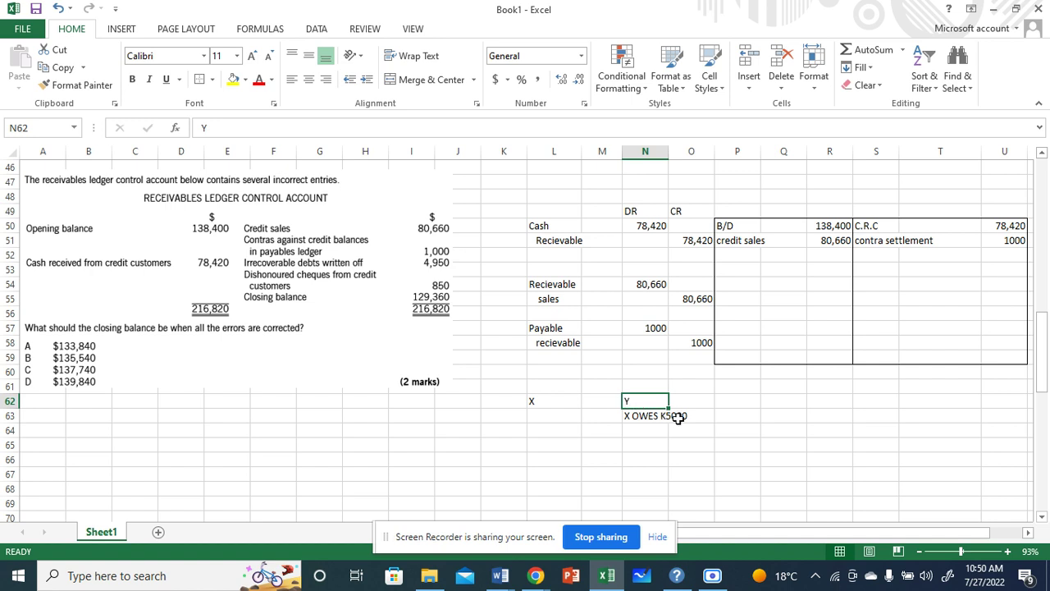
Enter the label PAYABLE in O62, beside party Y
click(675, 402)
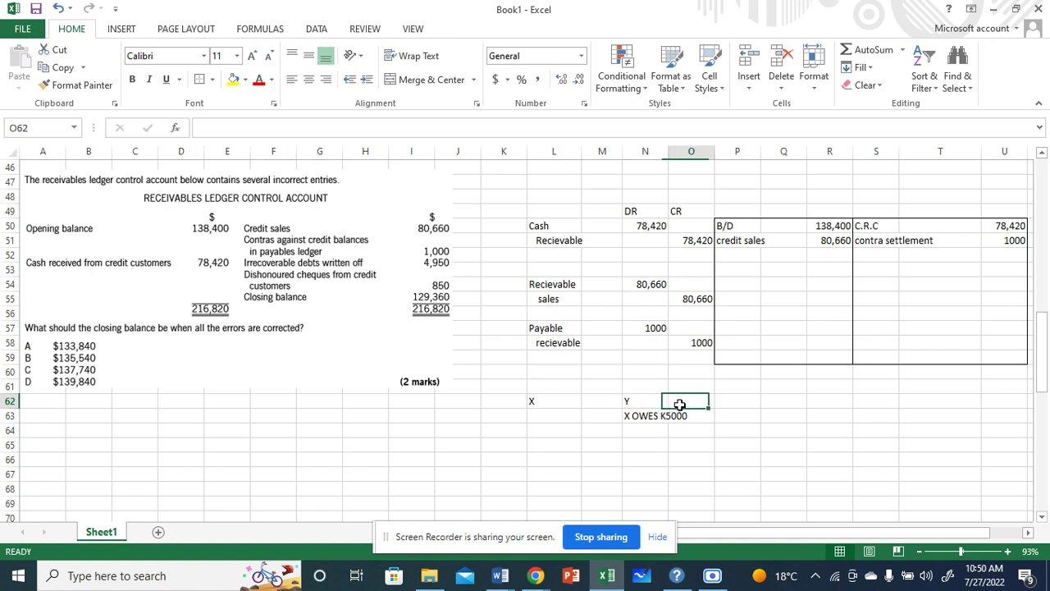
text(PAYALB)
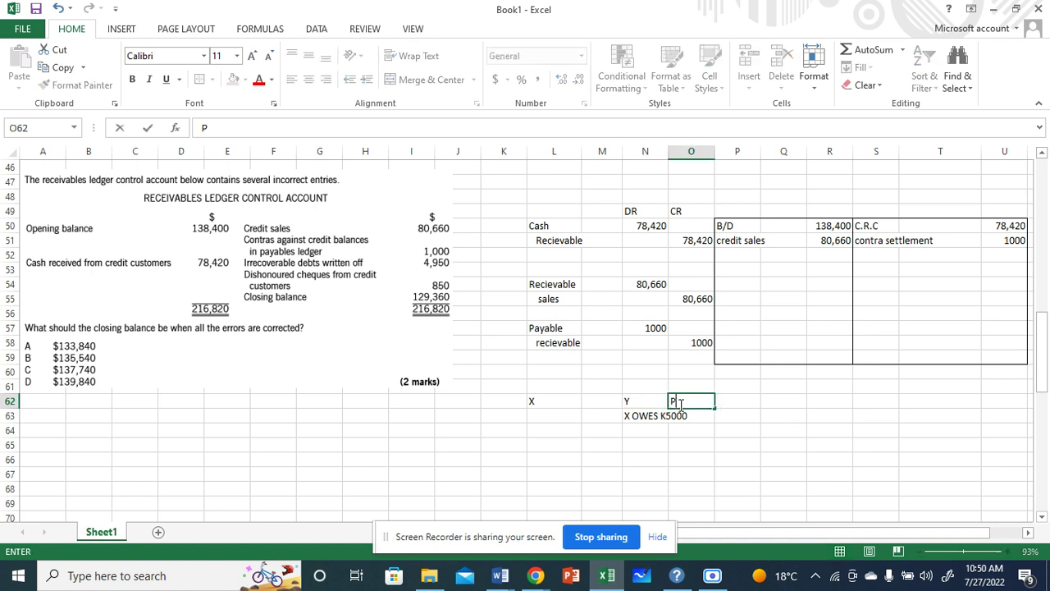
key(BackSpace)
key(BackSpace)
text(BLE)
click(717, 414)
Make the PAYABLE label in O62 bold and give its cell a yellow fill
click(698, 401)
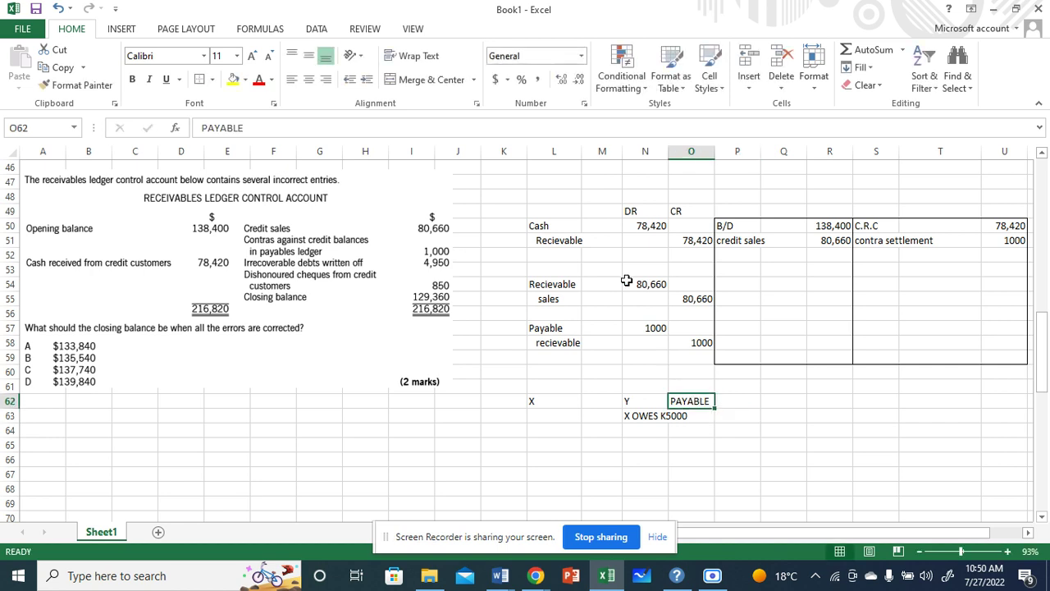
click(133, 82)
click(232, 85)
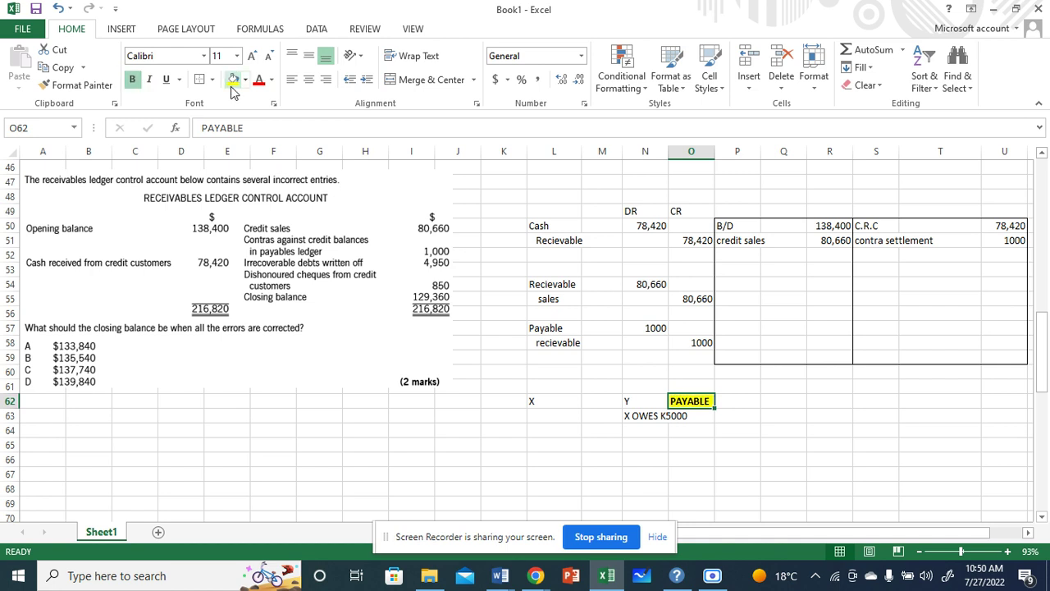
click(720, 402)
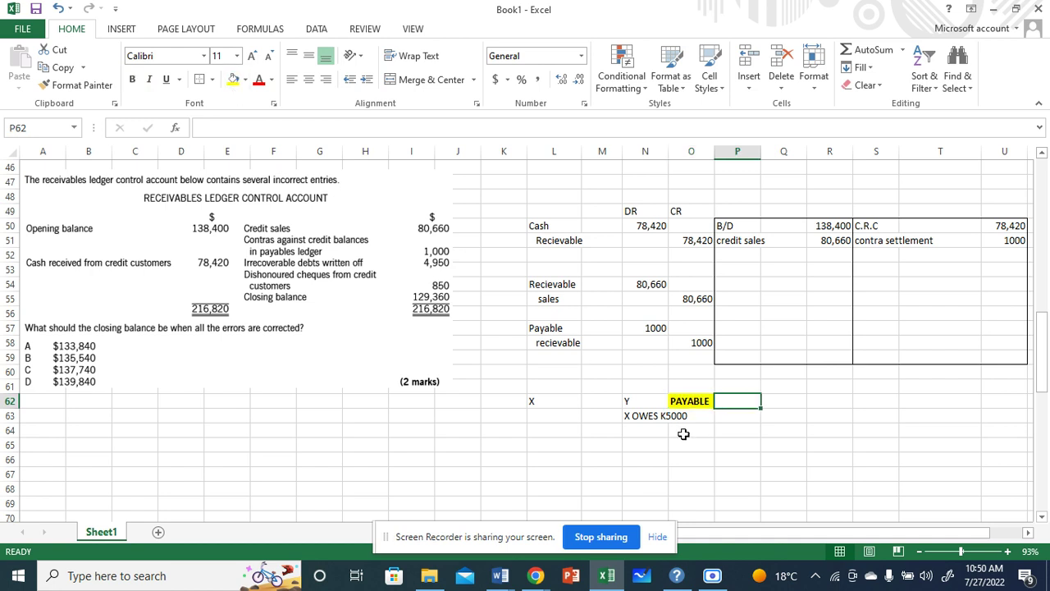
Enter the note Y OWES K7000 in N64, beneath the note of what X owes
click(633, 437)
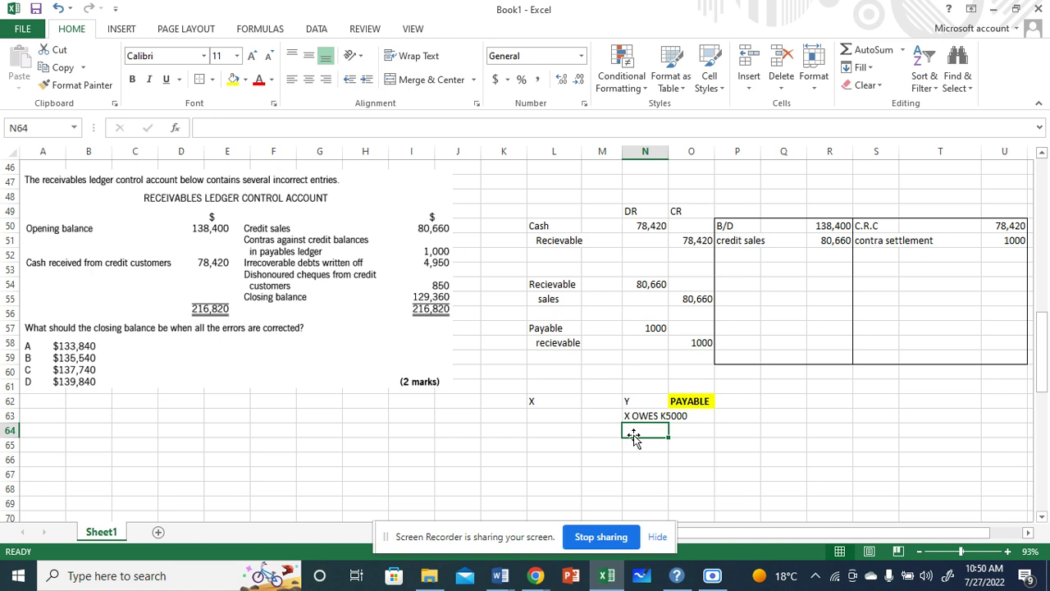
text(Y OWES K)
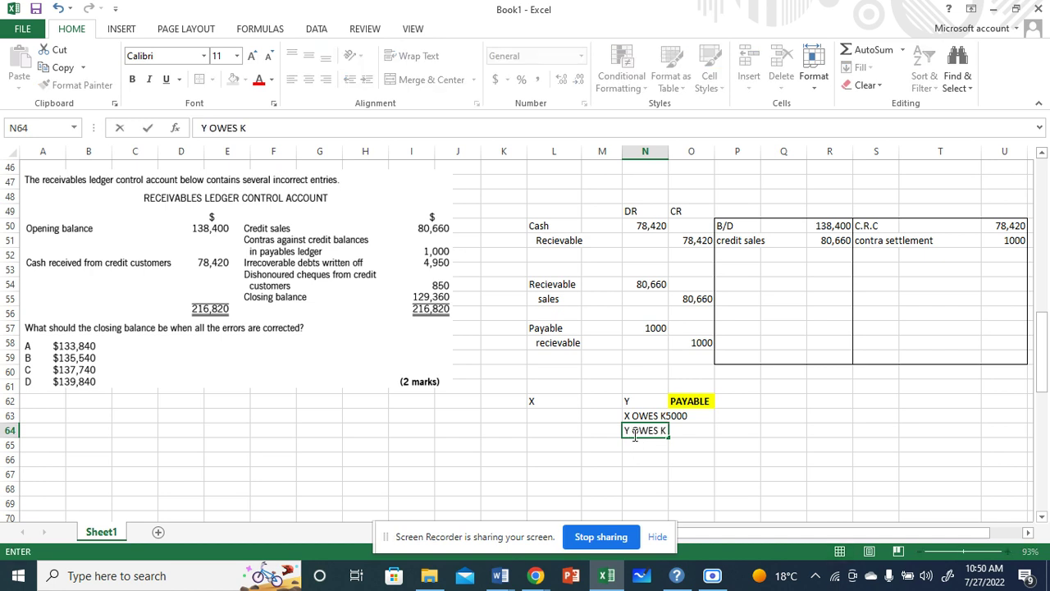
text(700)
click(776, 408)
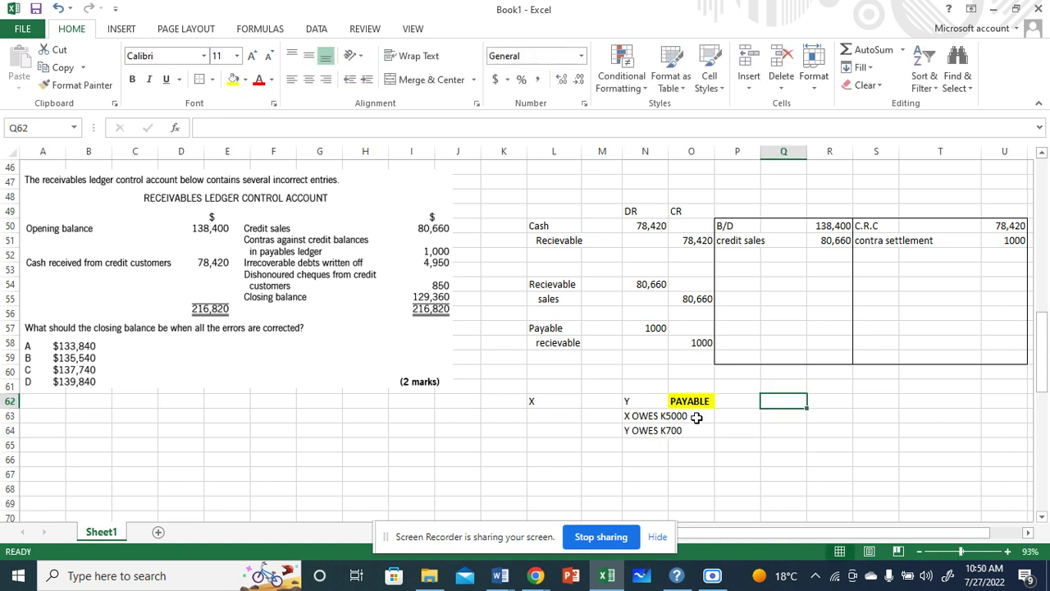
click(640, 428)
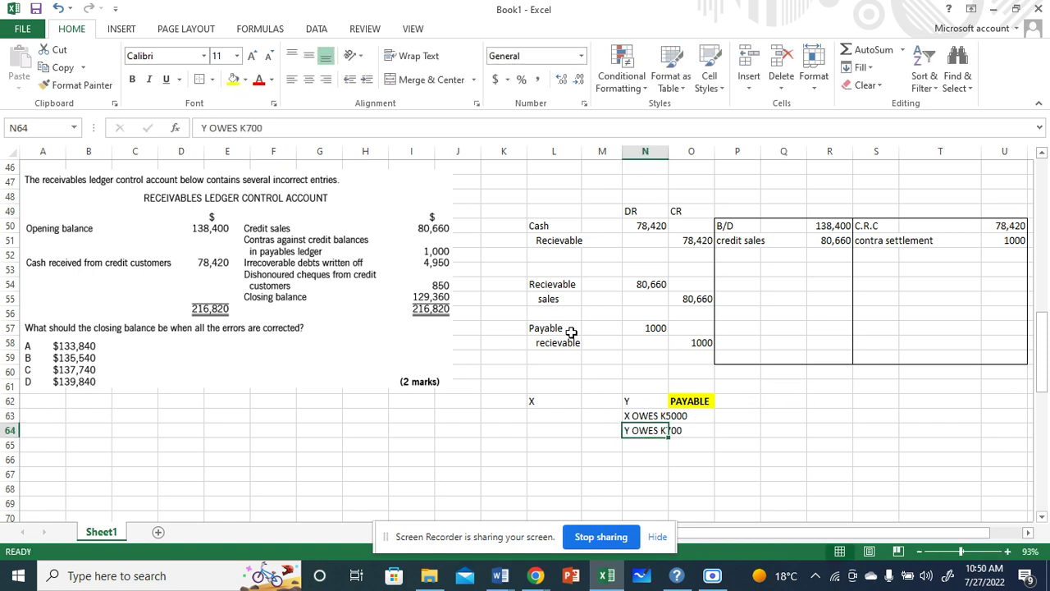
click(277, 129)
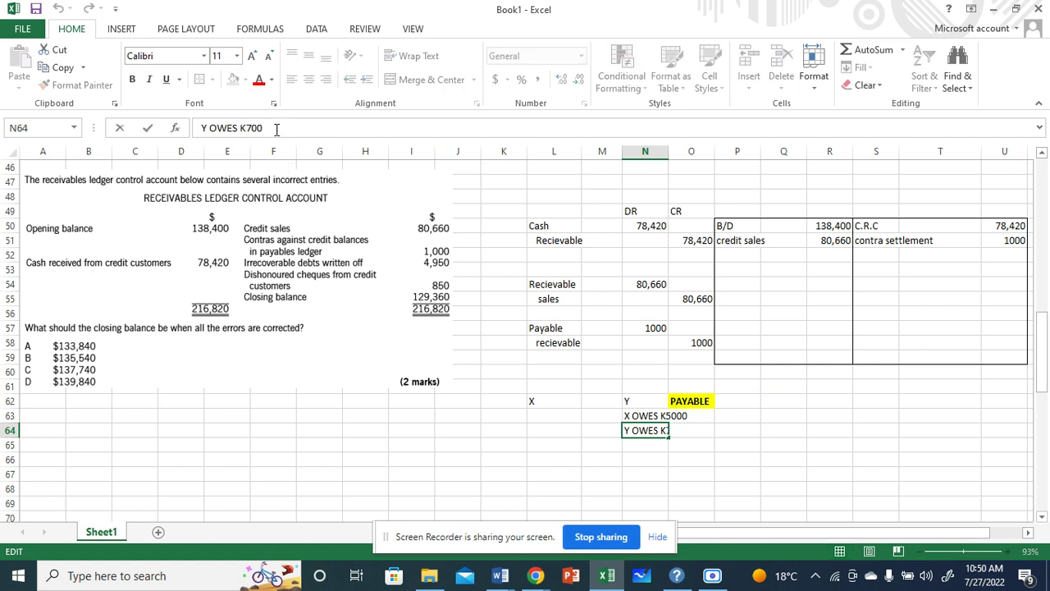
text(0)
click(734, 416)
click(728, 435)
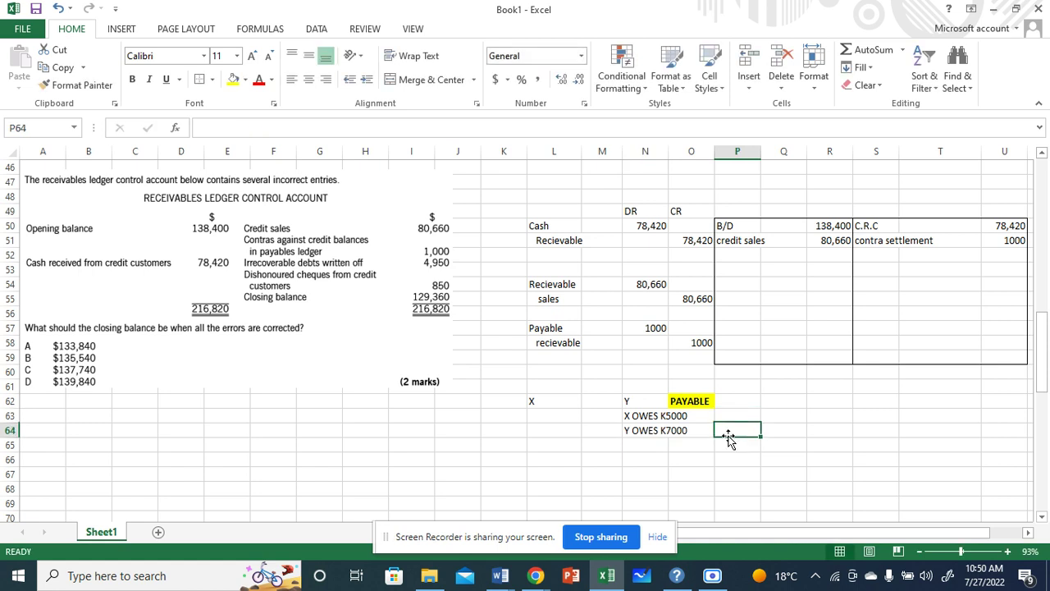
click(739, 412)
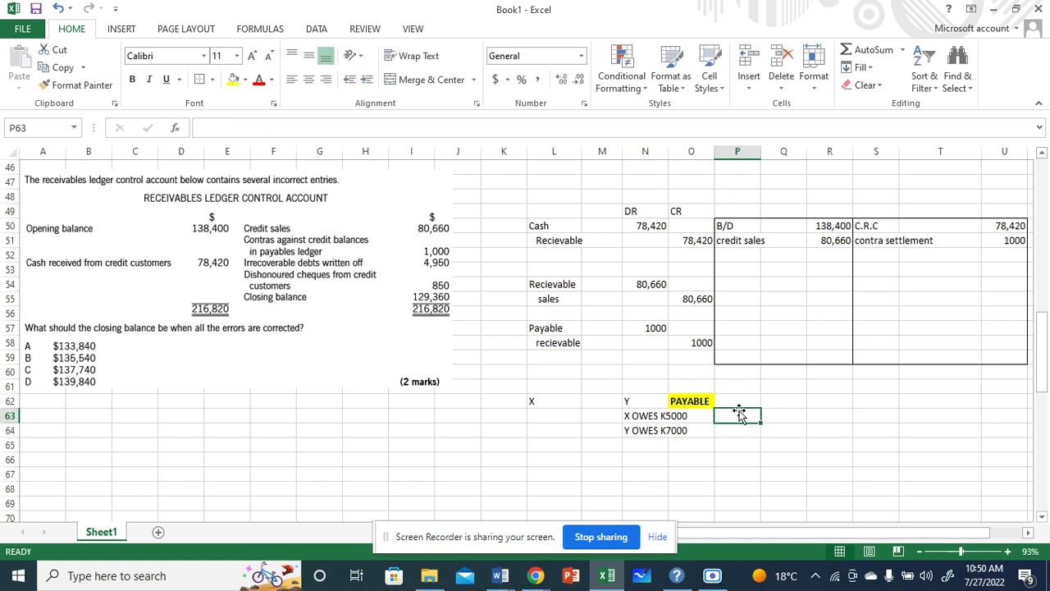
Enter the label RECIEVABLE in P62, beside the PAYABLE label
click(737, 399)
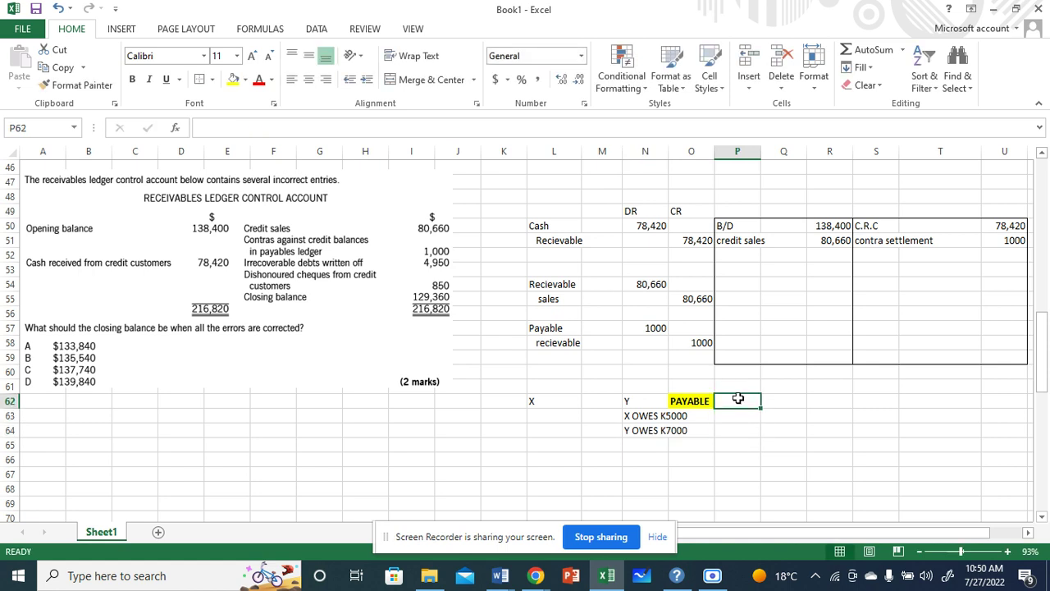
text(RECIEVA)
key(BackSpace)
key(BackSpace)
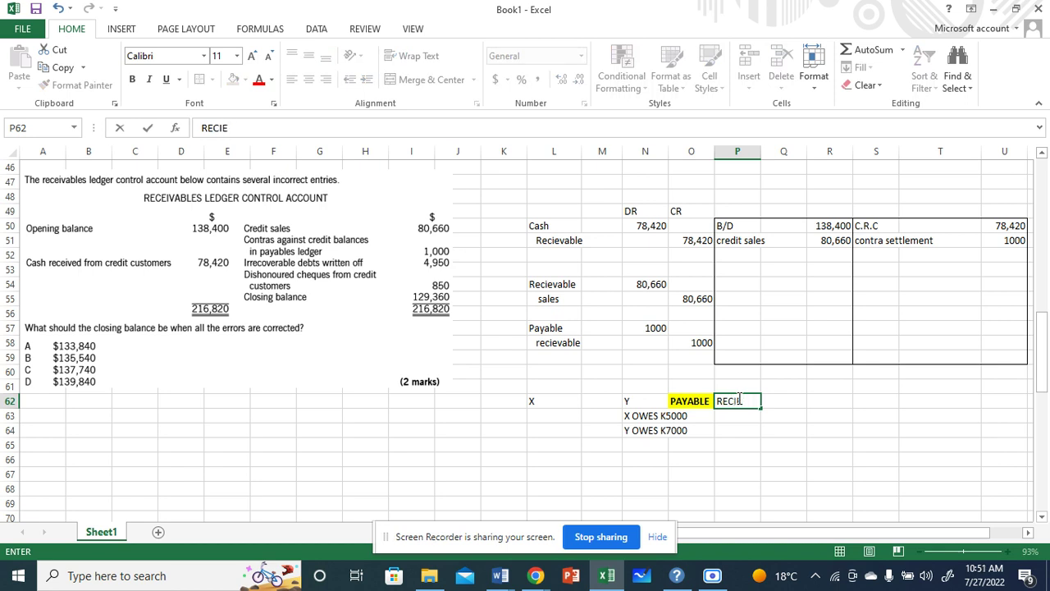
text(VABLES)
key(BackSpace)
click(802, 446)
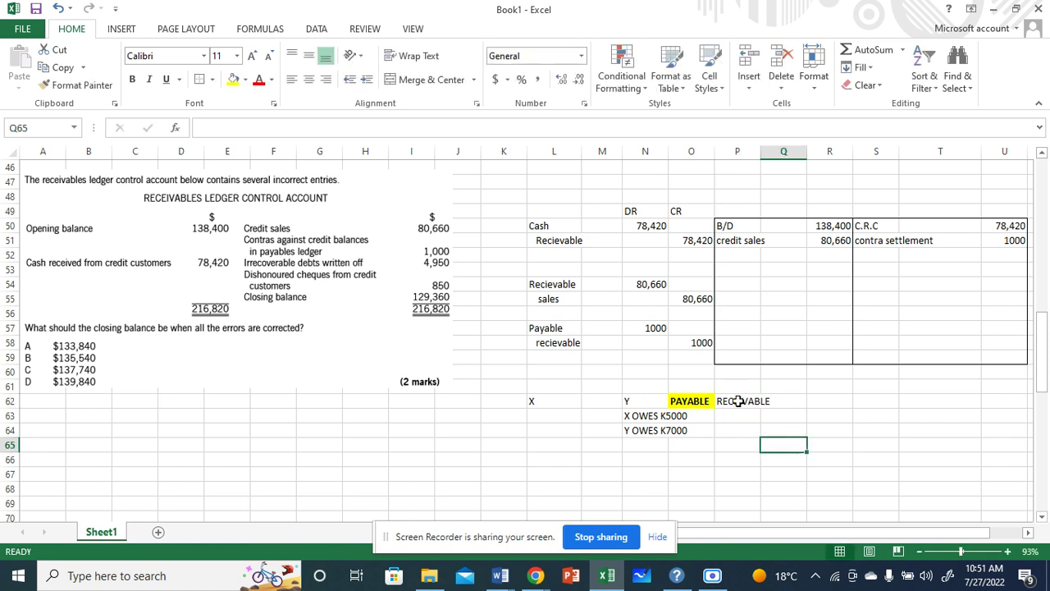
Make the RECIEVABLE label in P62 bold and give P62 and Q62 a yellow fill
click(739, 400)
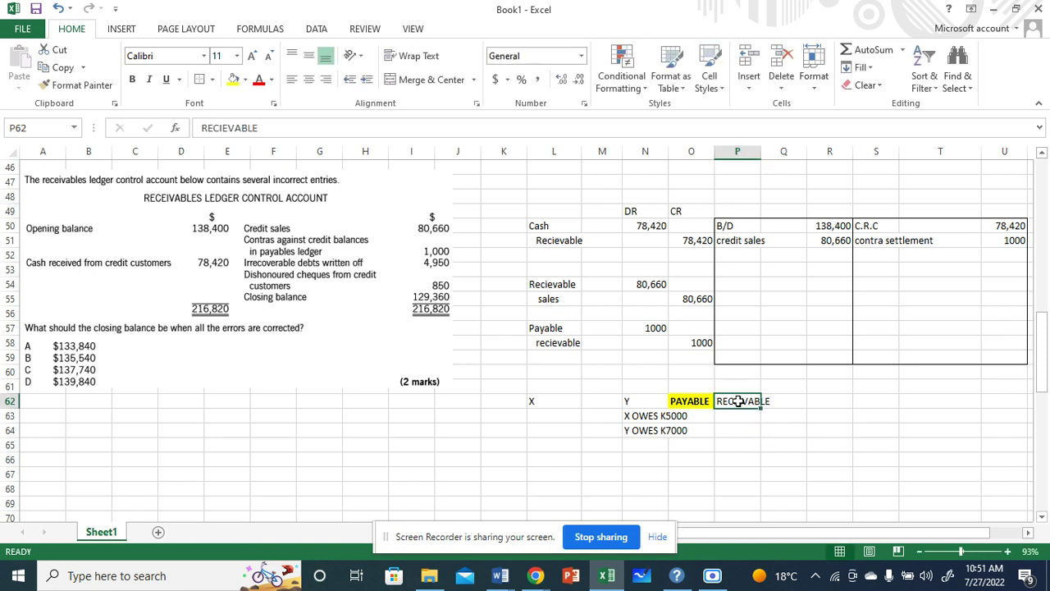
click(234, 80)
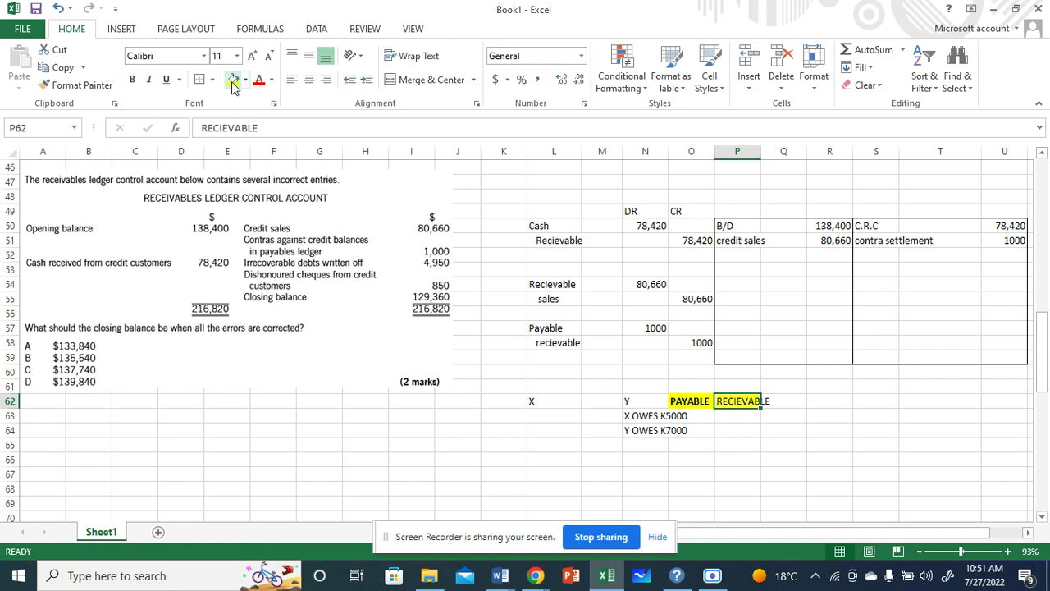
click(137, 83)
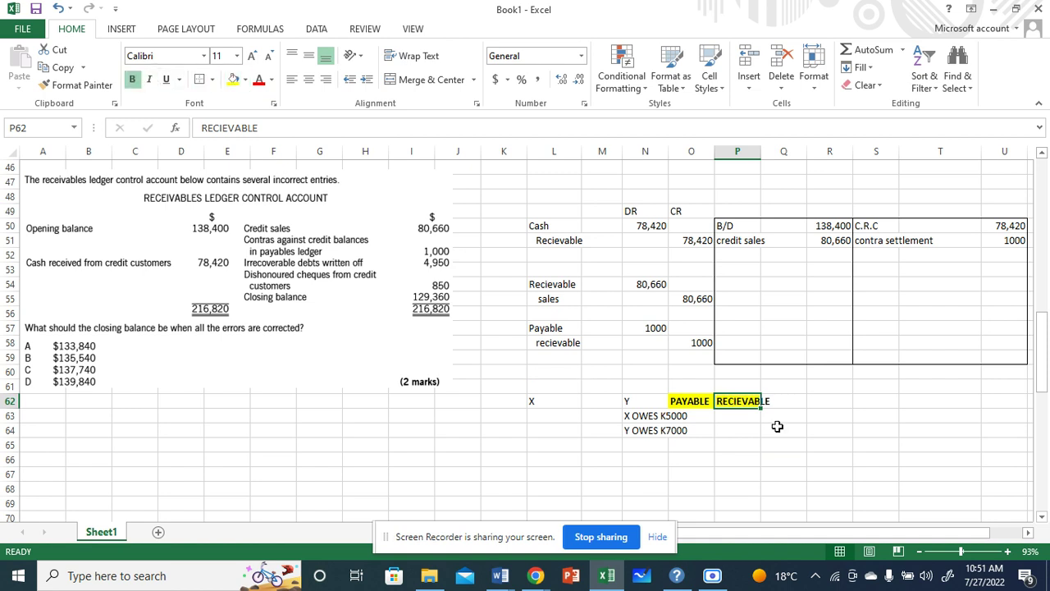
click(816, 413)
click(787, 403)
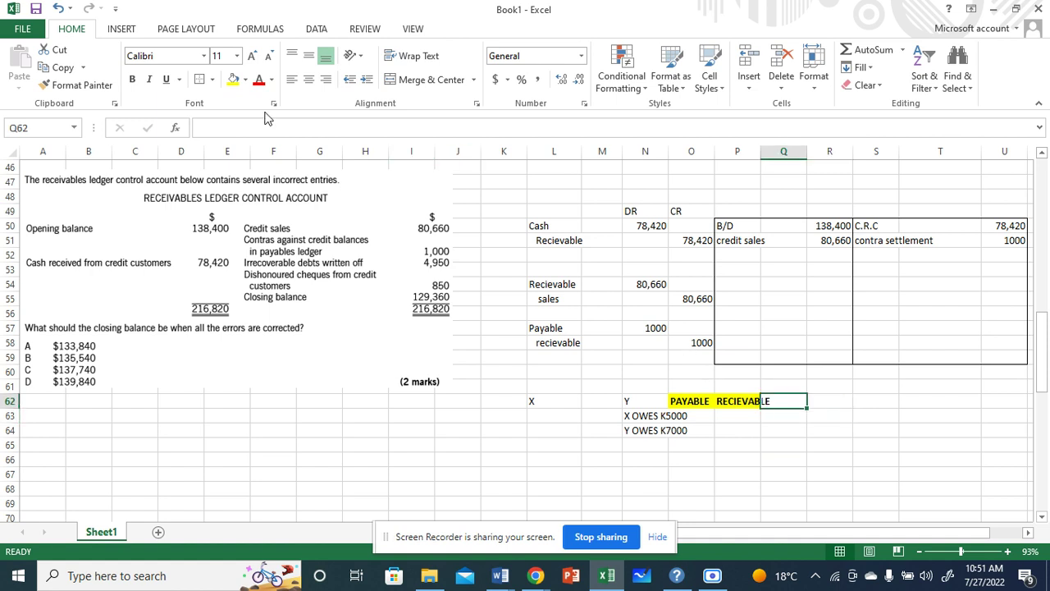
click(230, 84)
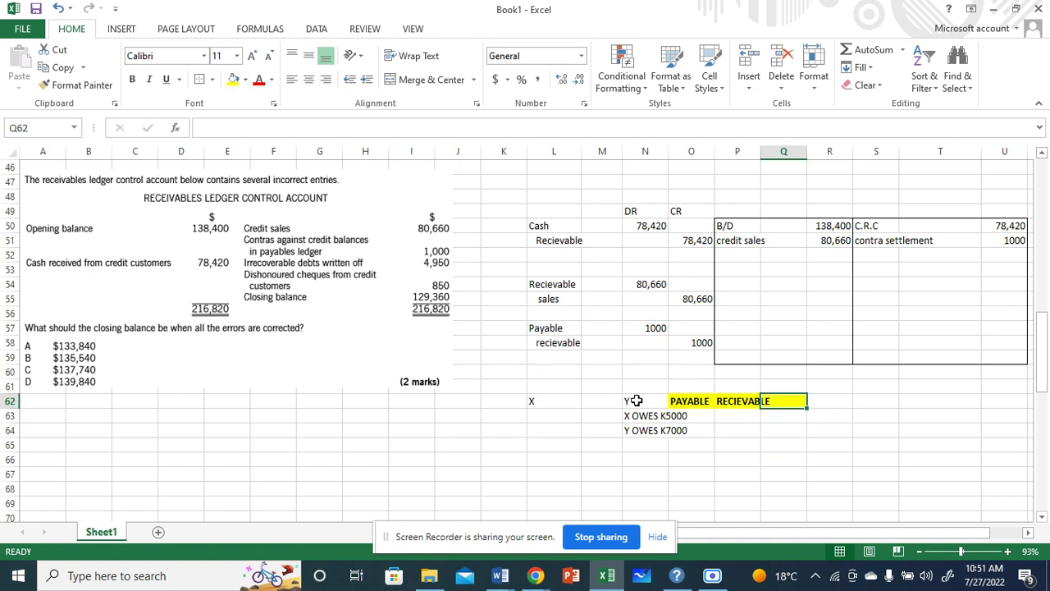
Examine the X and Y example, relating the amounts each party owes to the payable and receivable labels
click(633, 401)
click(539, 402)
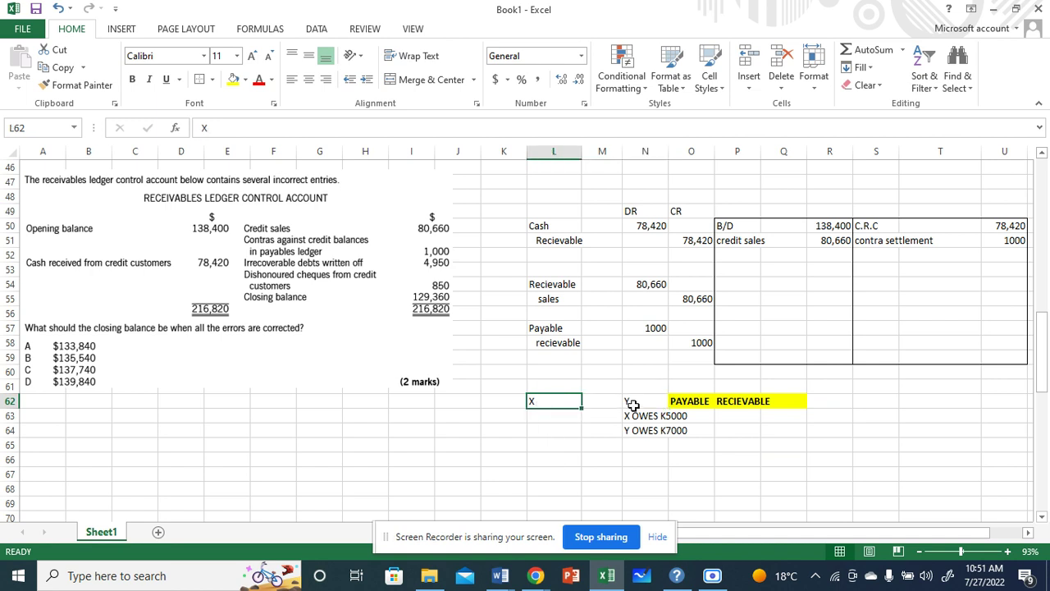
click(691, 399)
click(681, 430)
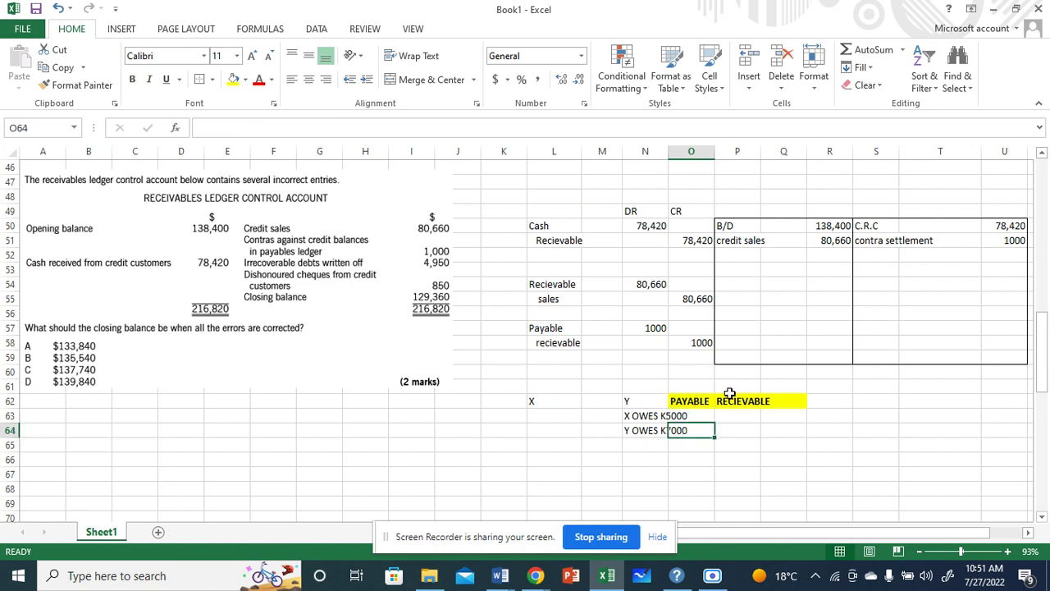
click(733, 400)
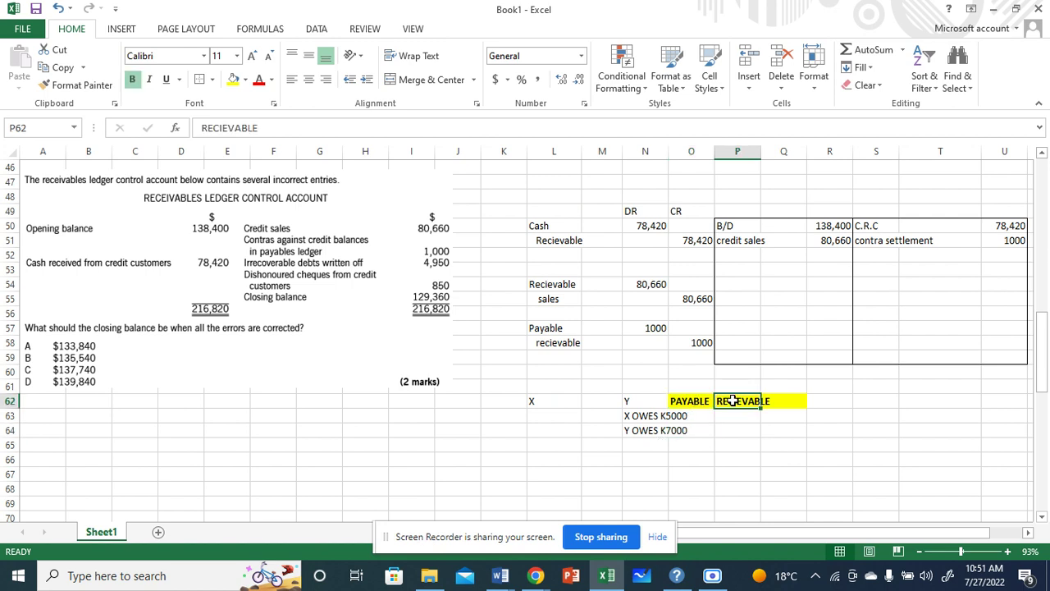
click(680, 430)
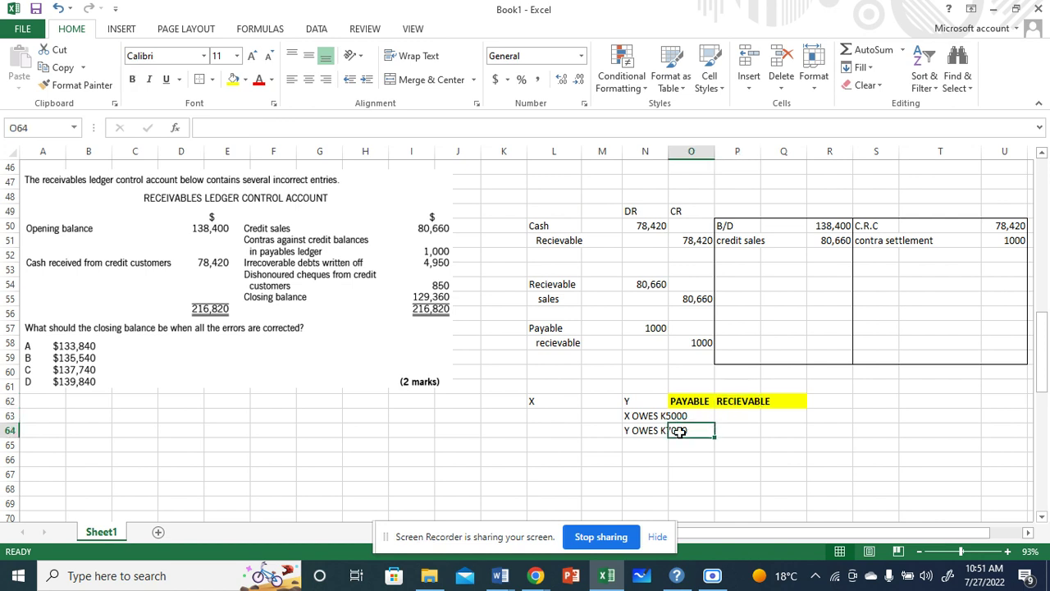
click(643, 401)
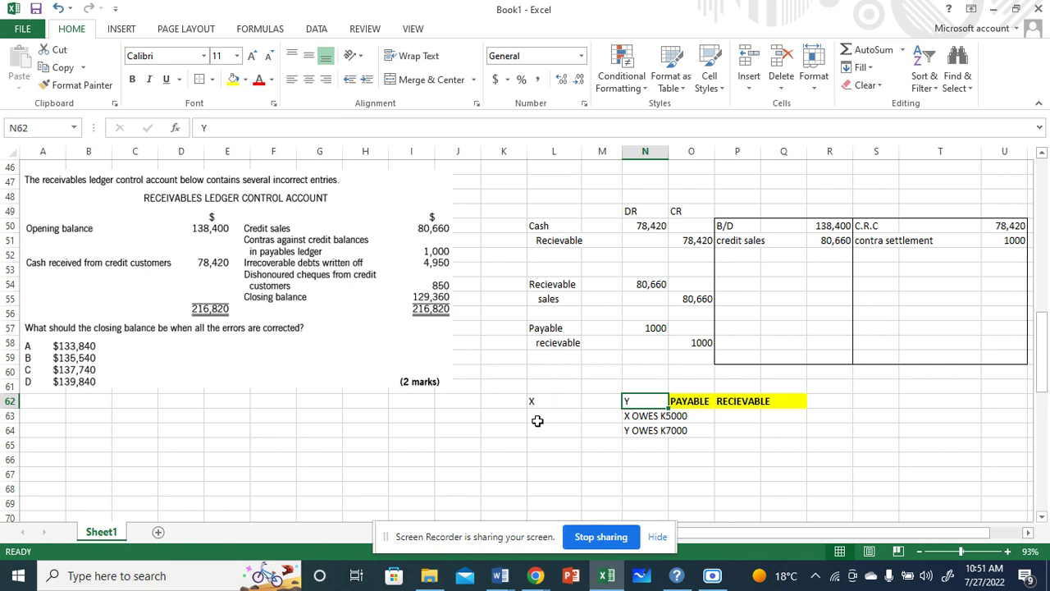
click(706, 433)
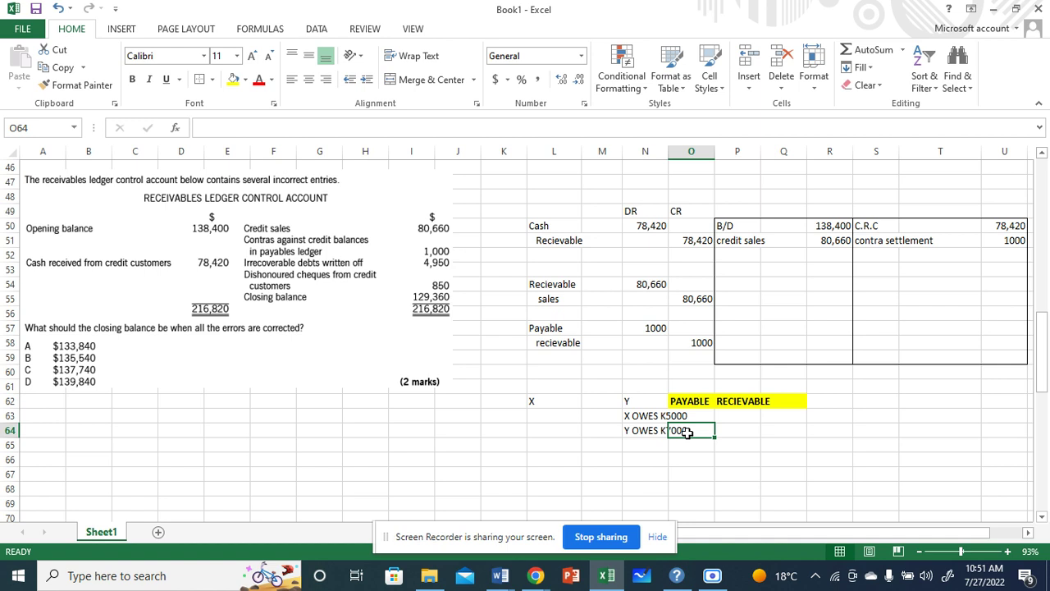
key(Down)
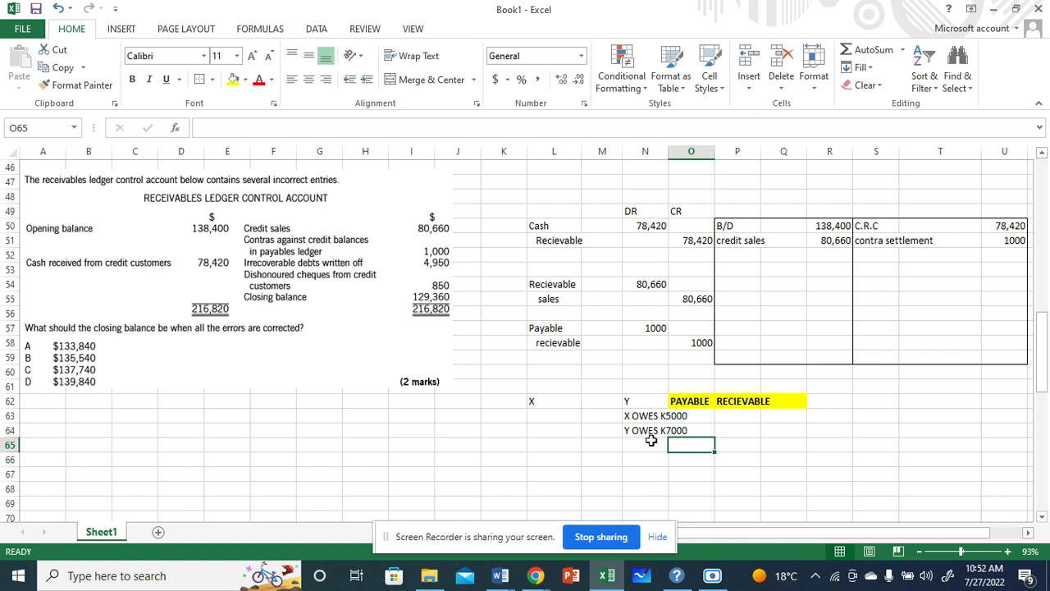
key(Up)
key(Up)
key(Up)
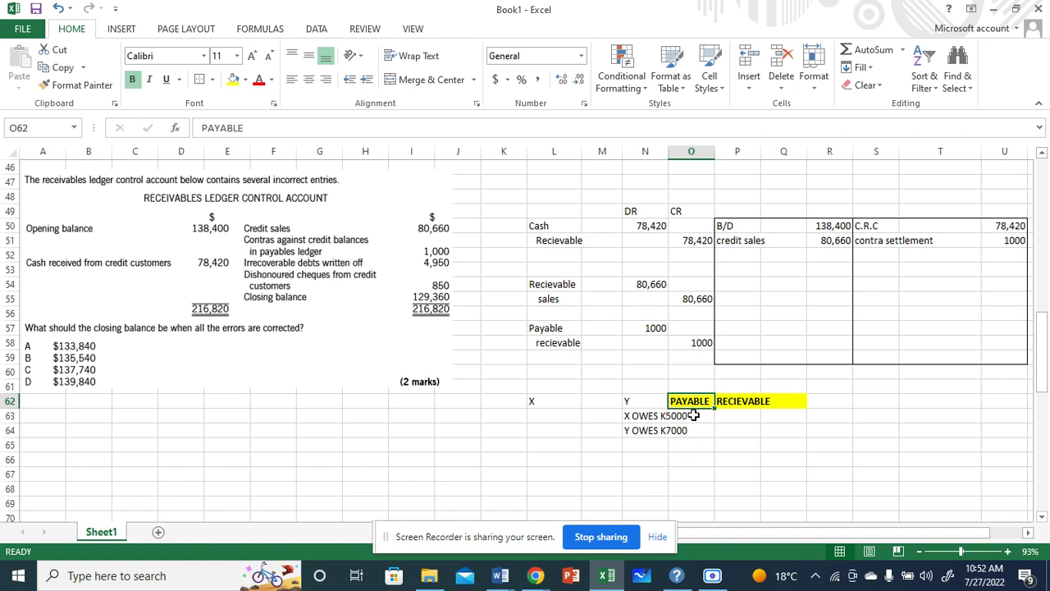
click(732, 405)
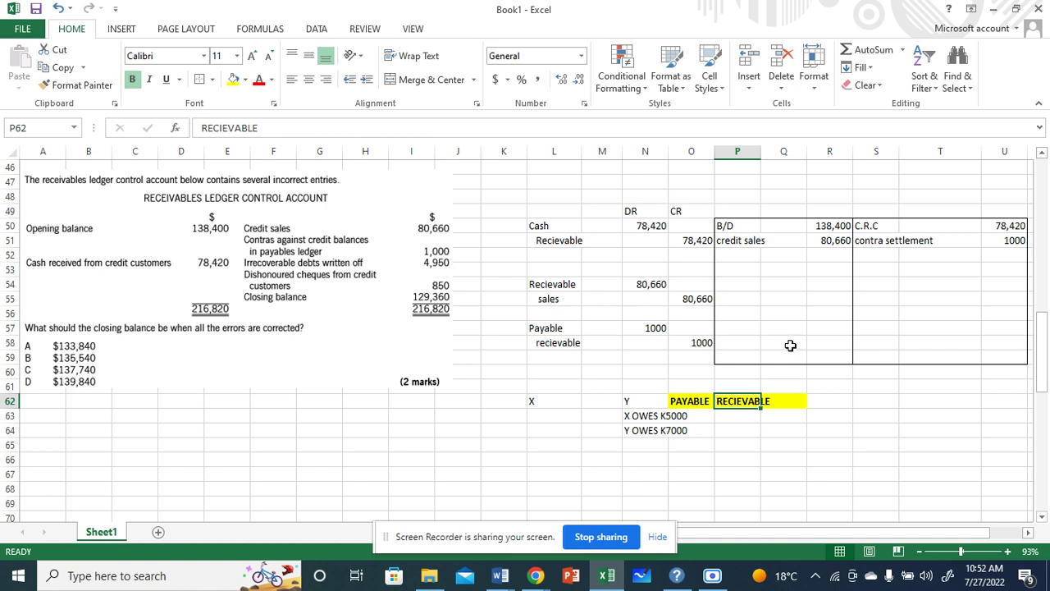
drag(525, 401, 801, 430)
click(827, 451)
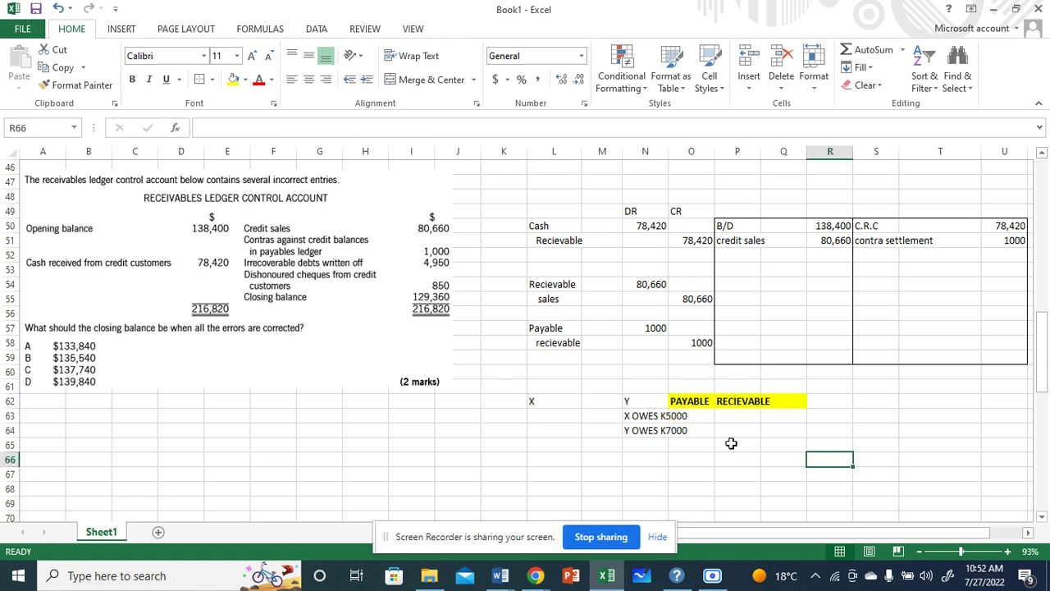
Clear the contents of the X and Y example in L62:Q64
click(541, 399)
drag(541, 399, 764, 434)
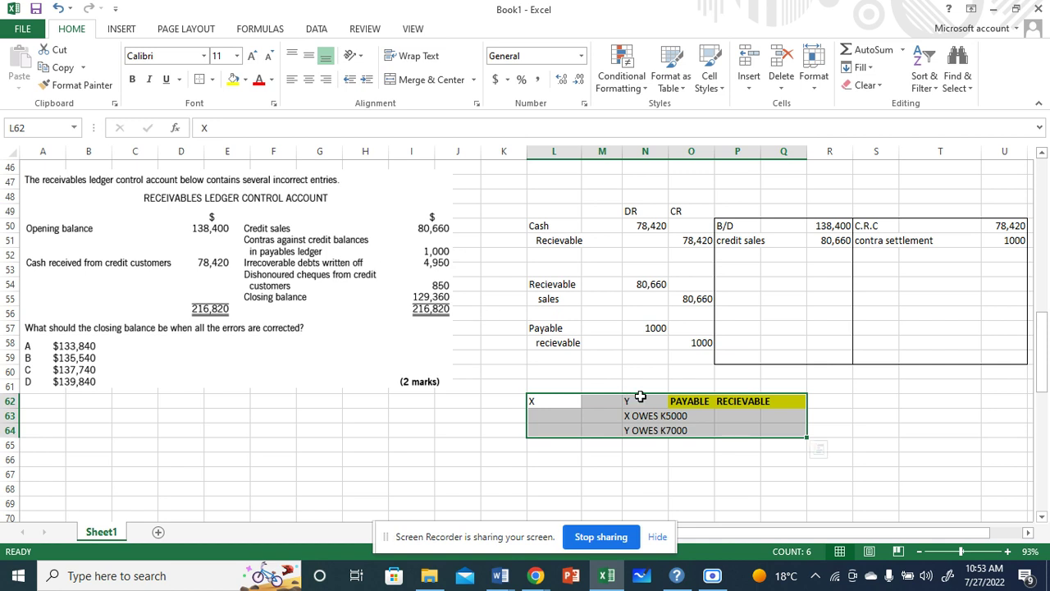
key(Delete)
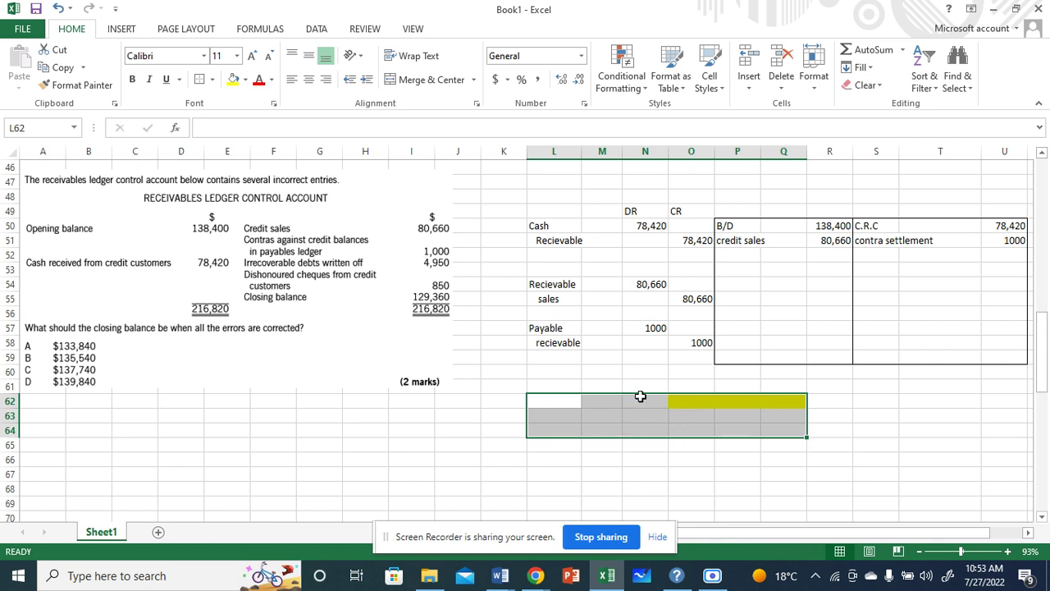
click(498, 345)
Enter the journal's debit line, Irrecoverable in L60 with 4,950 in N60
click(543, 375)
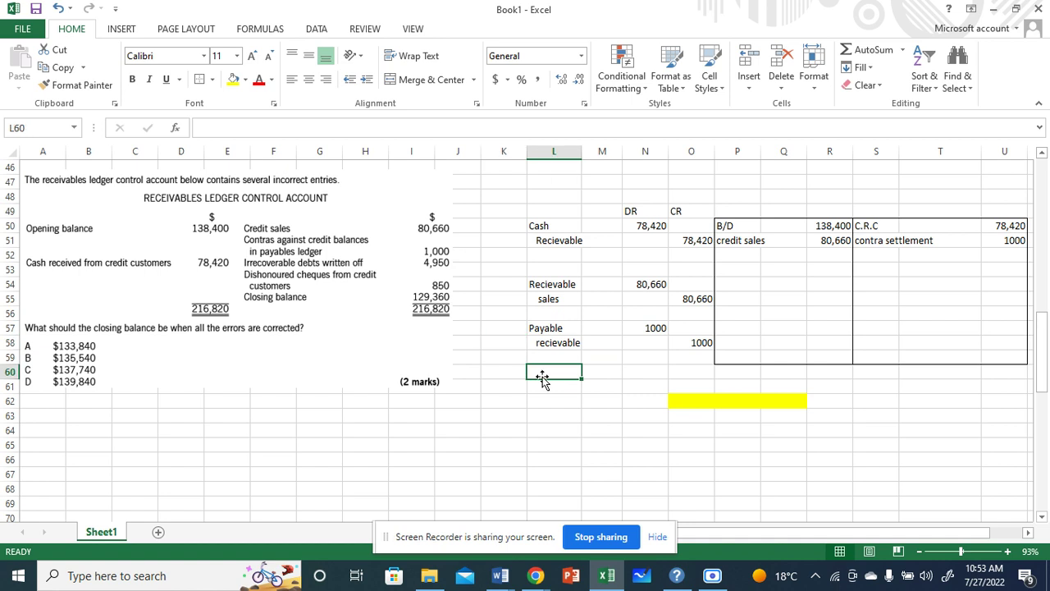
double_click(543, 376)
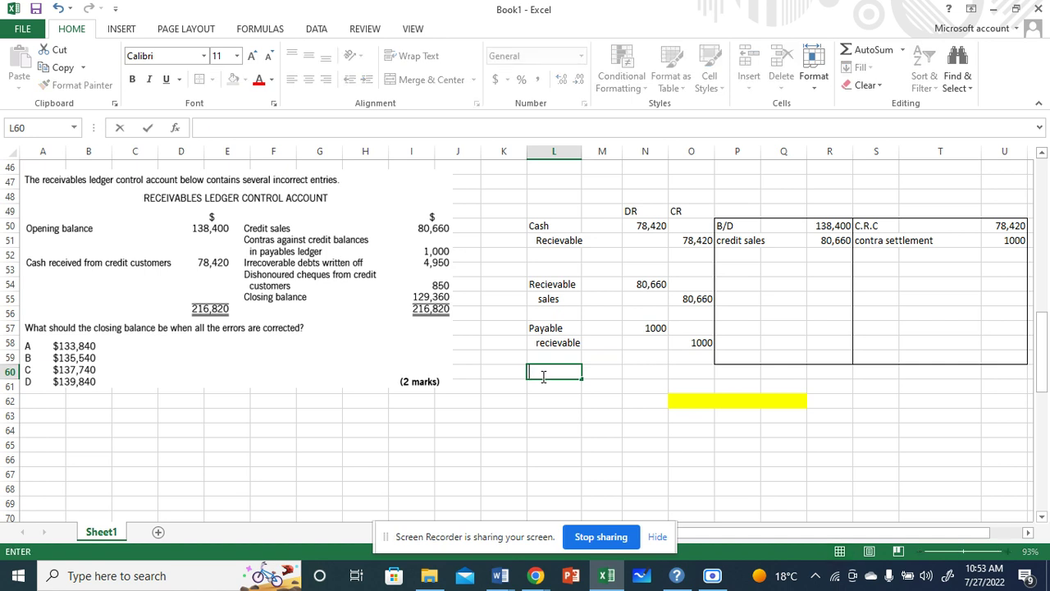
text(Irrecoverable)
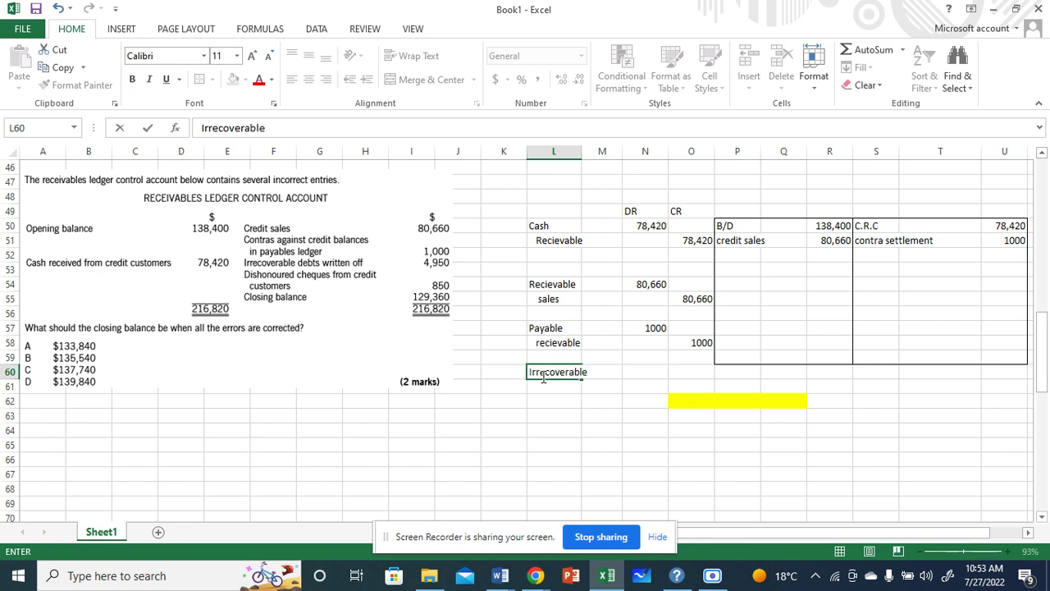
click(640, 373)
text(4)
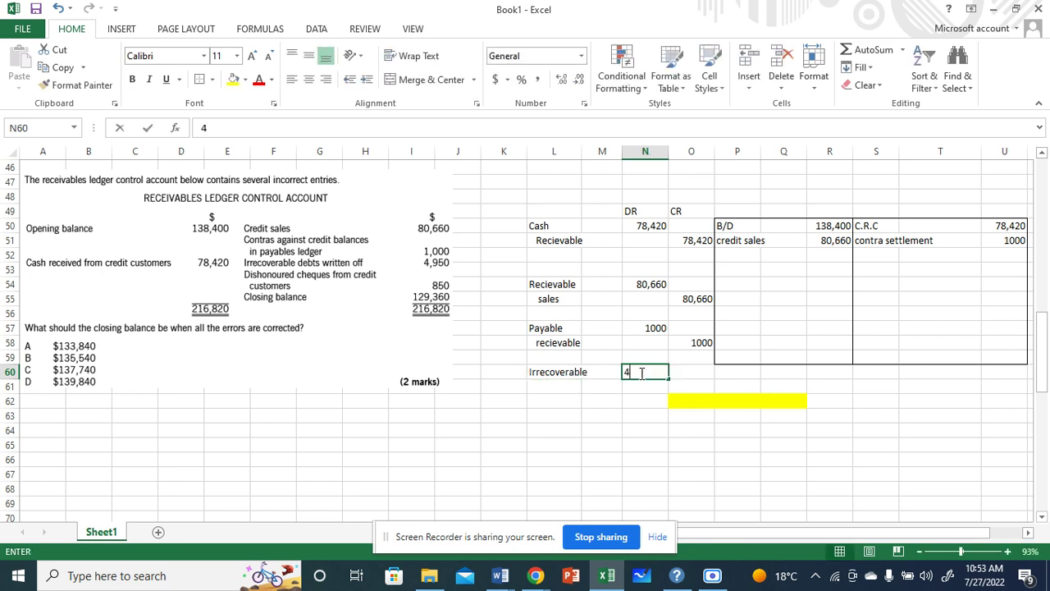
text(,950)
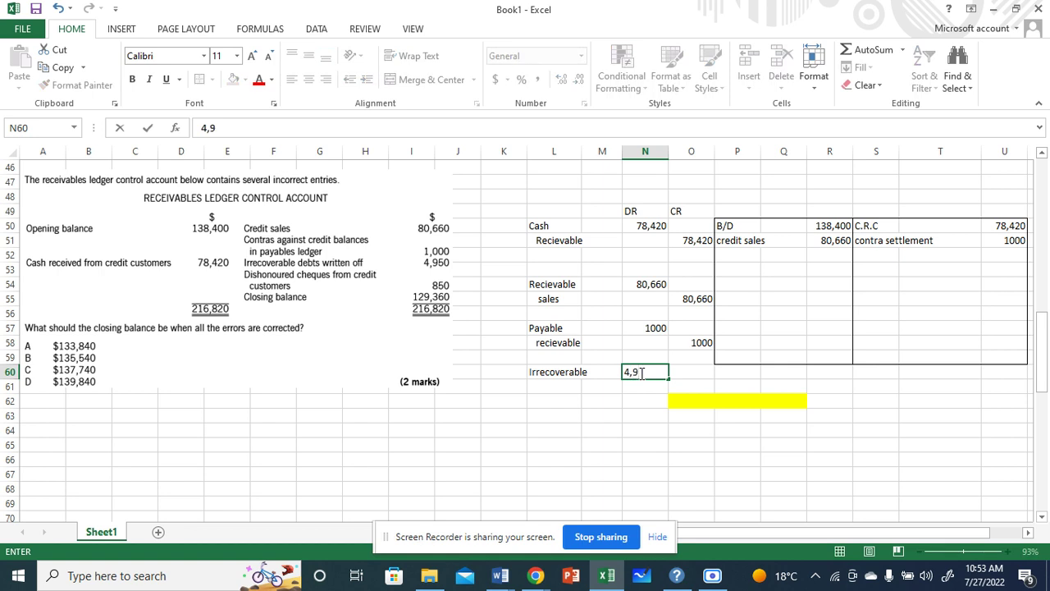
click(603, 429)
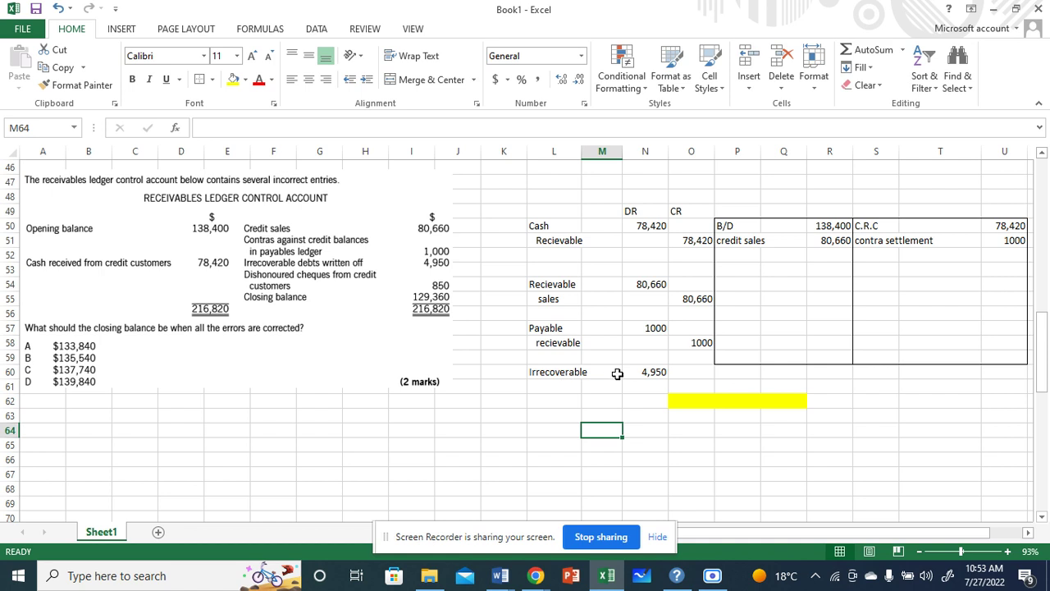
Enter the matching credit line, an indented Recievable in L61 with 4,950 in O61
click(570, 384)
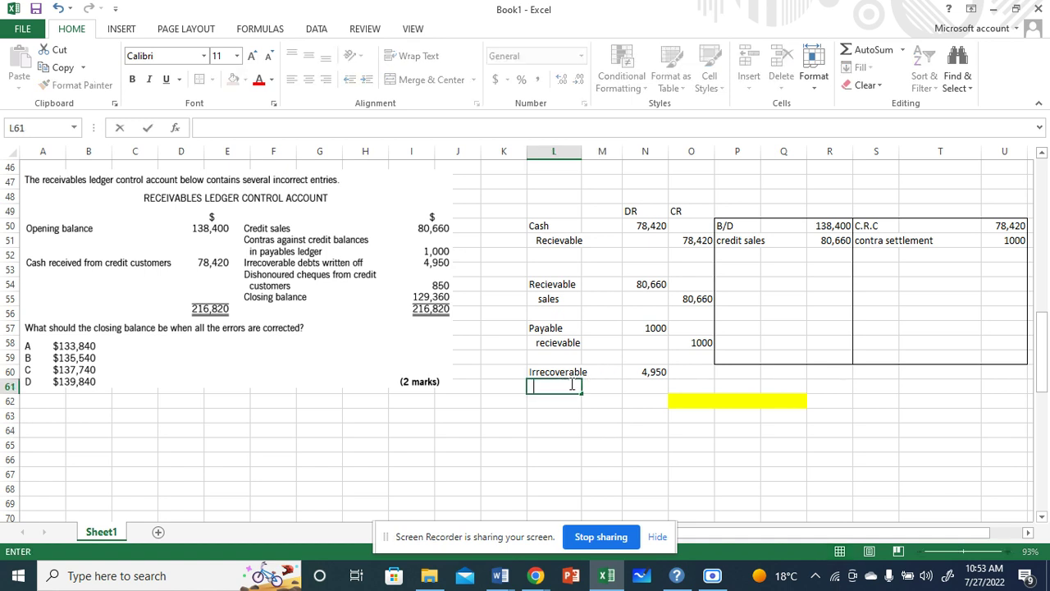
text(Recievable)
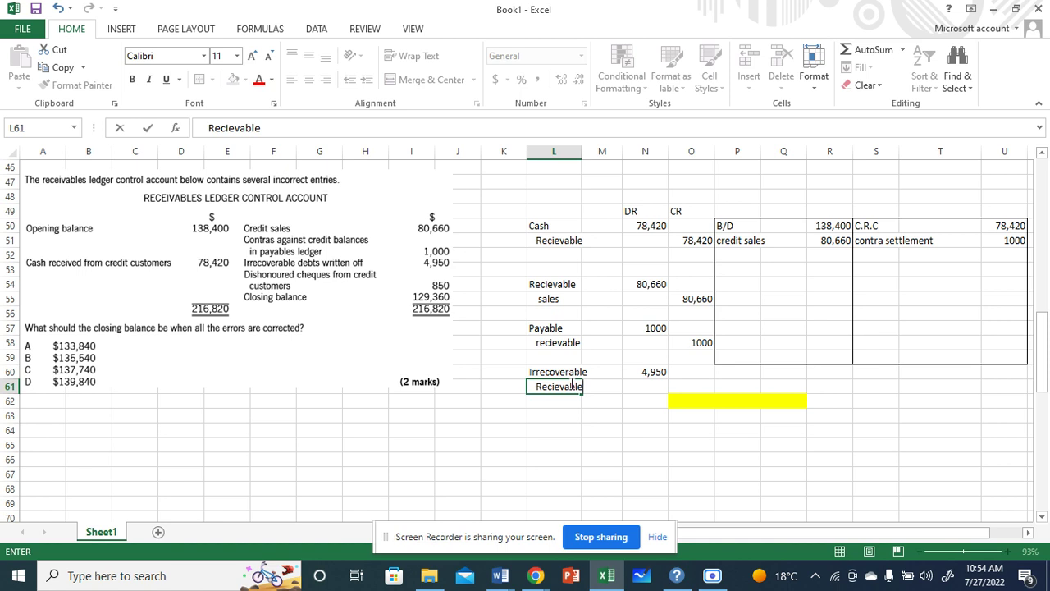
click(658, 411)
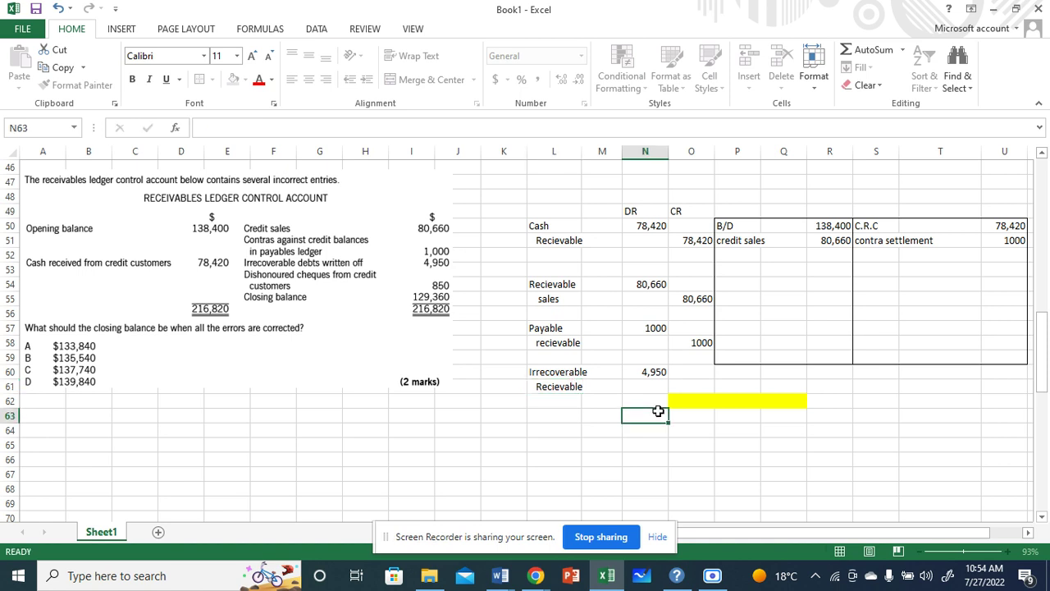
click(696, 386)
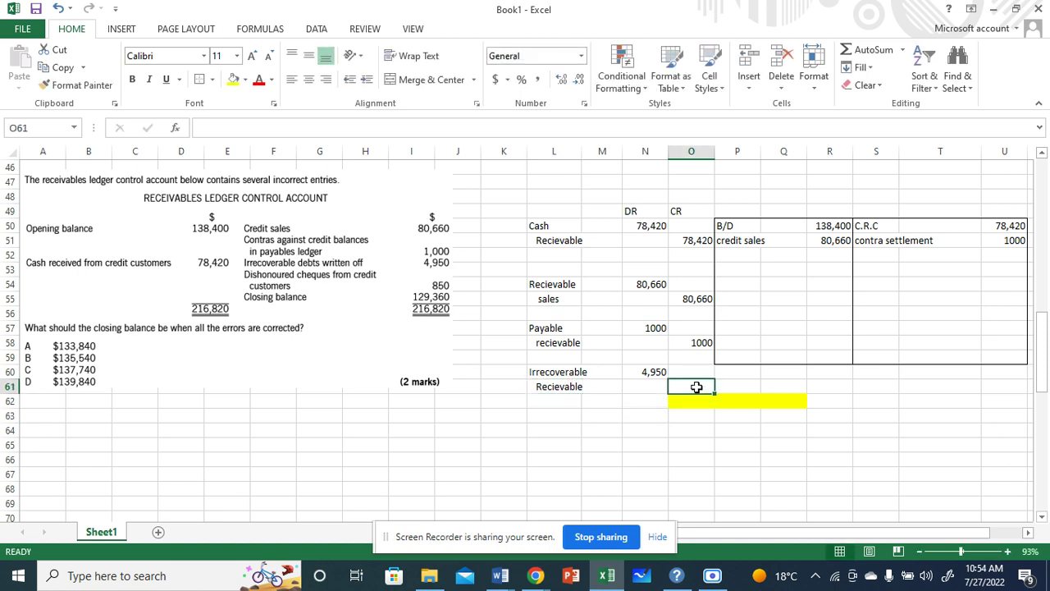
text(4,950)
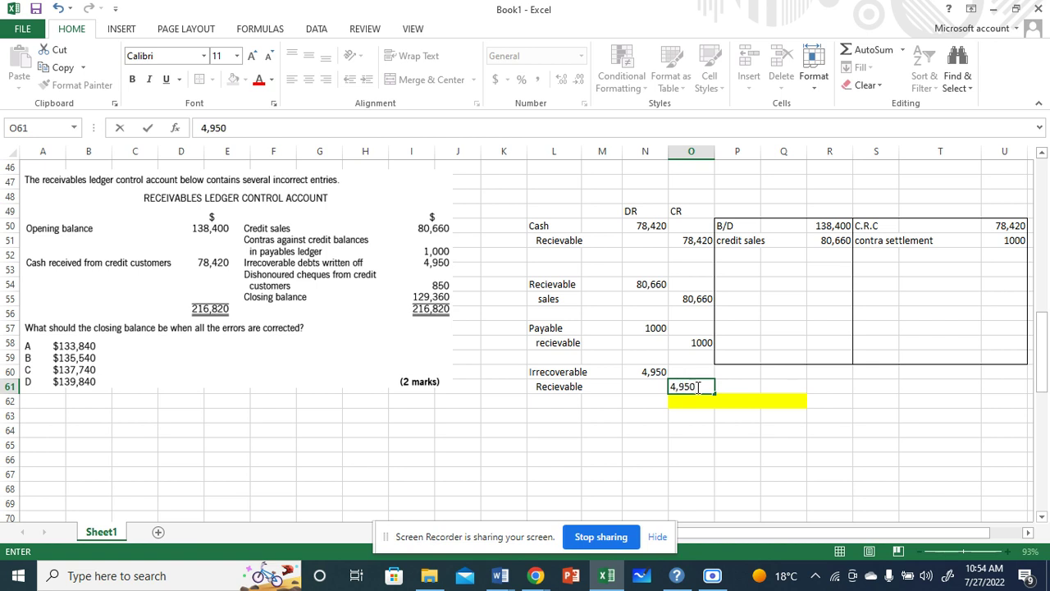
click(762, 441)
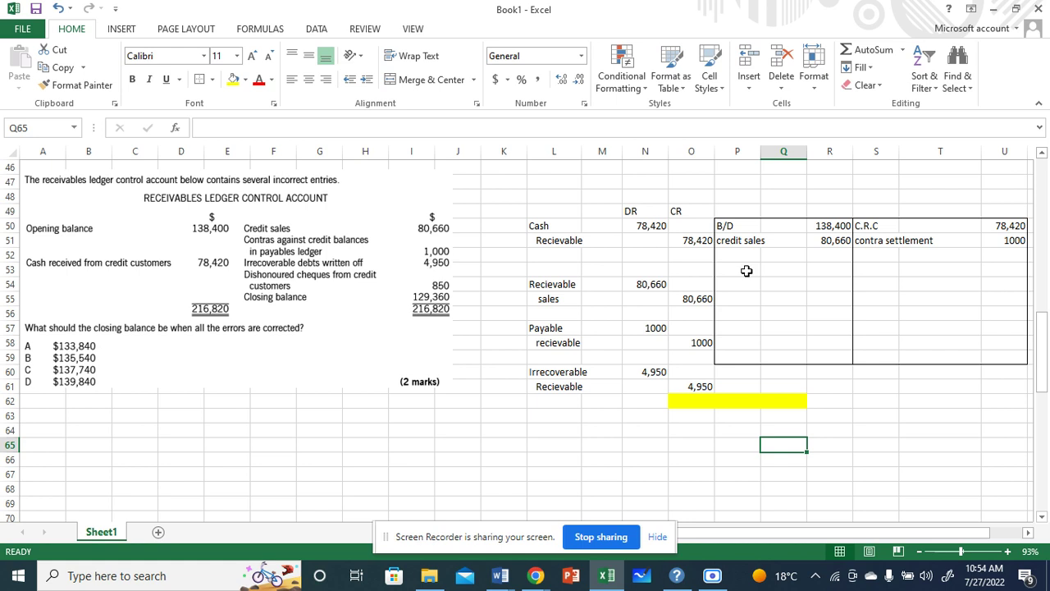
Post Irrecoverable debts on the control account's credit side in S52 with 4,950 in U52
click(863, 253)
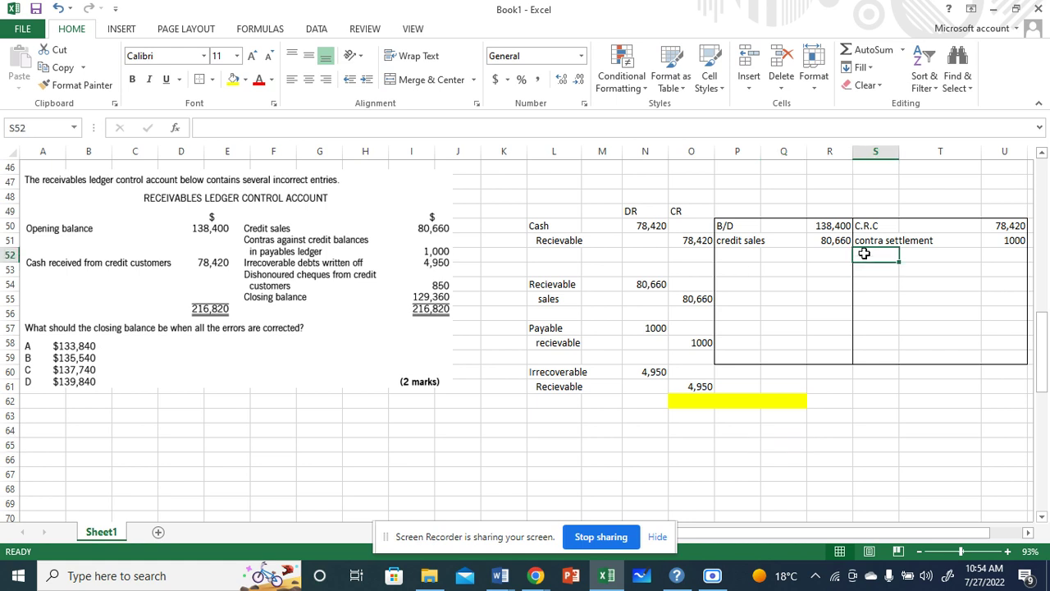
text(Irrecov)
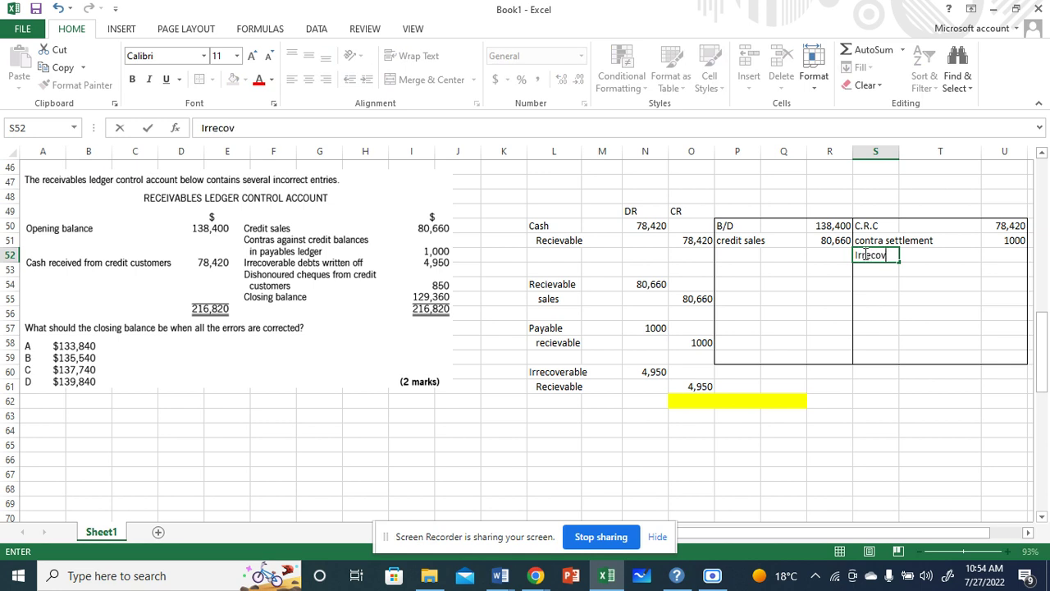
text(erable debts)
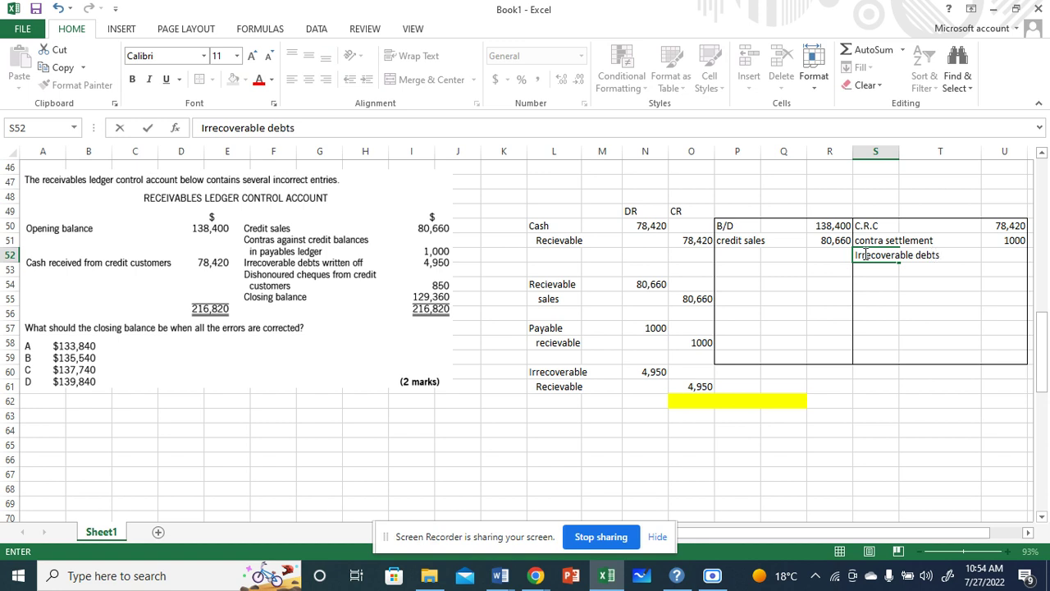
click(988, 254)
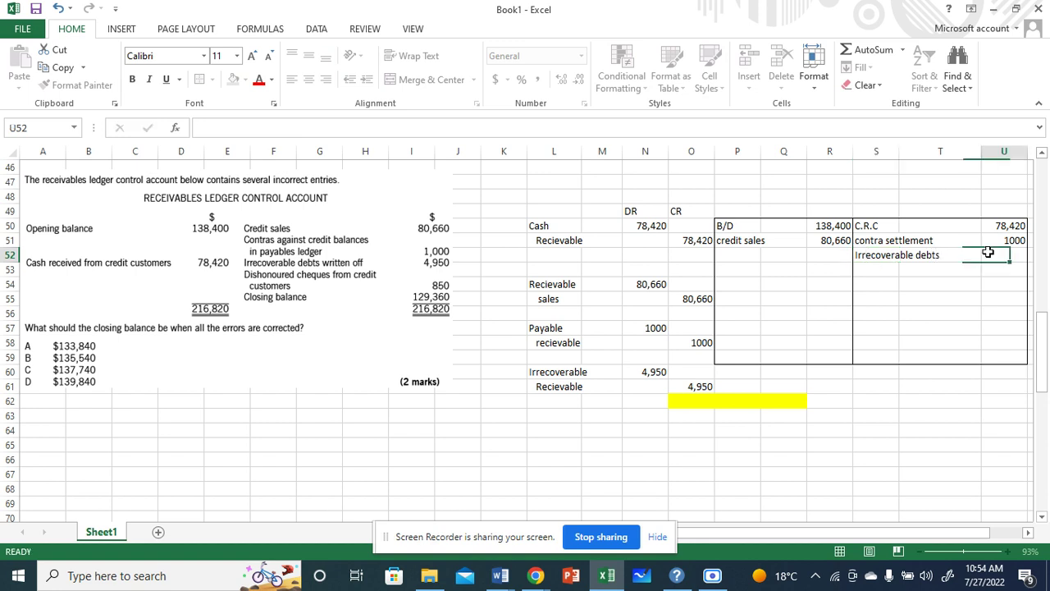
text(4,)
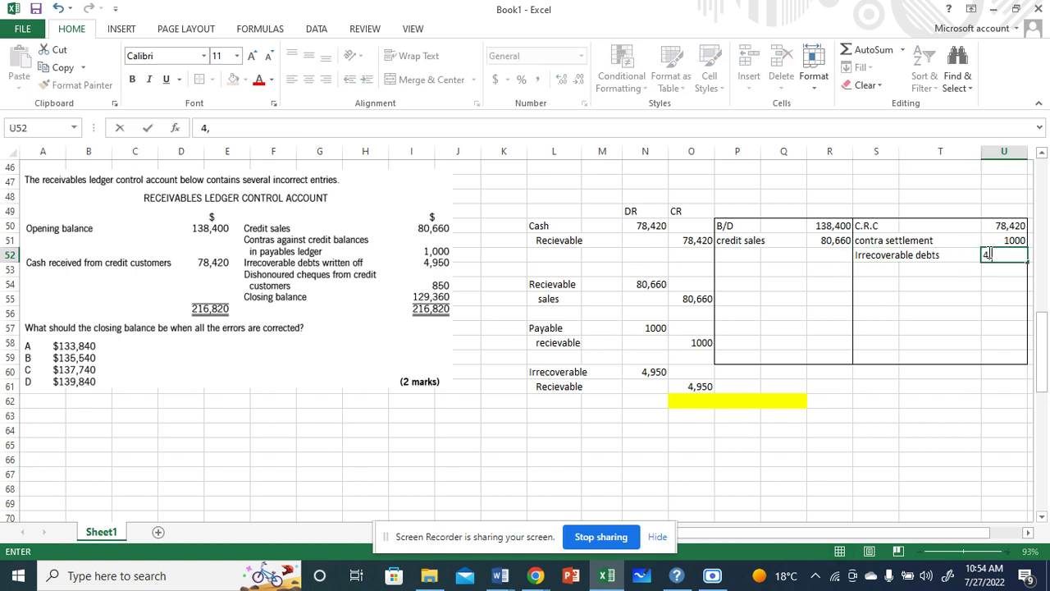
text(950)
click(958, 375)
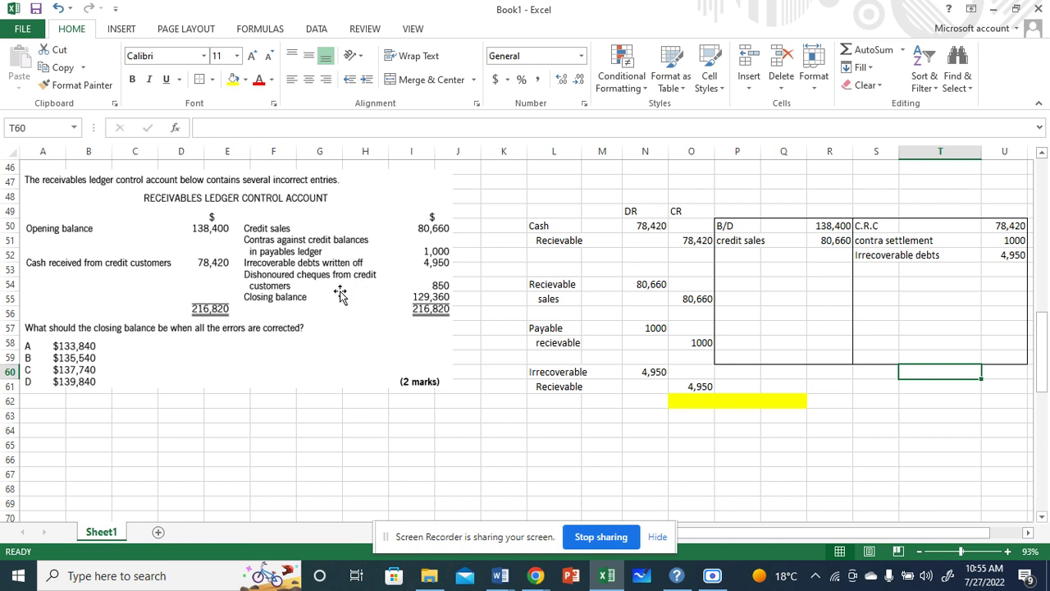
Enter the next journal's debit line, Dishonoured cheques in L63 with 850 in N63
click(593, 429)
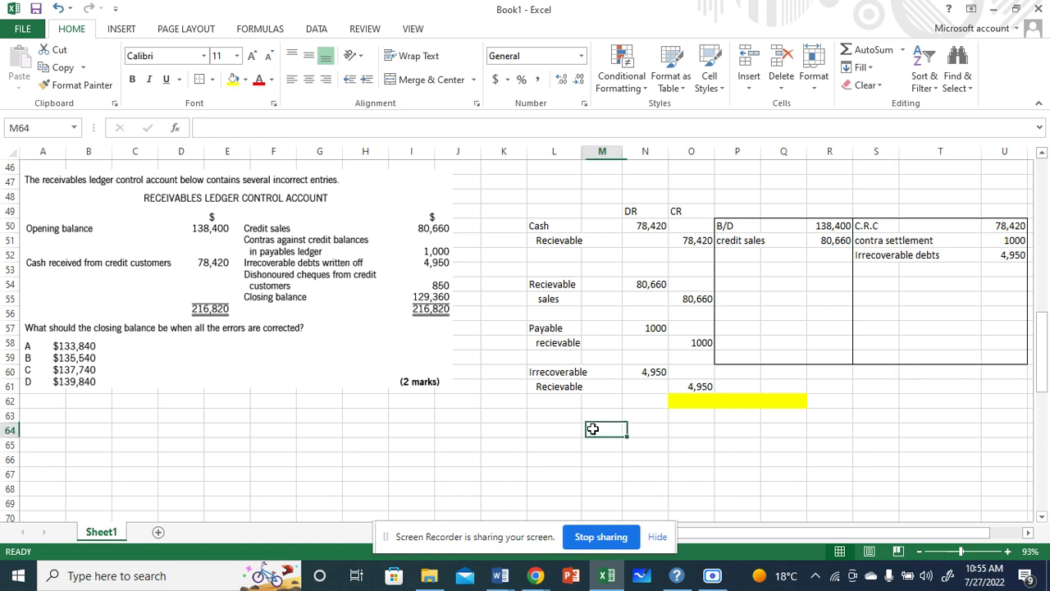
click(554, 426)
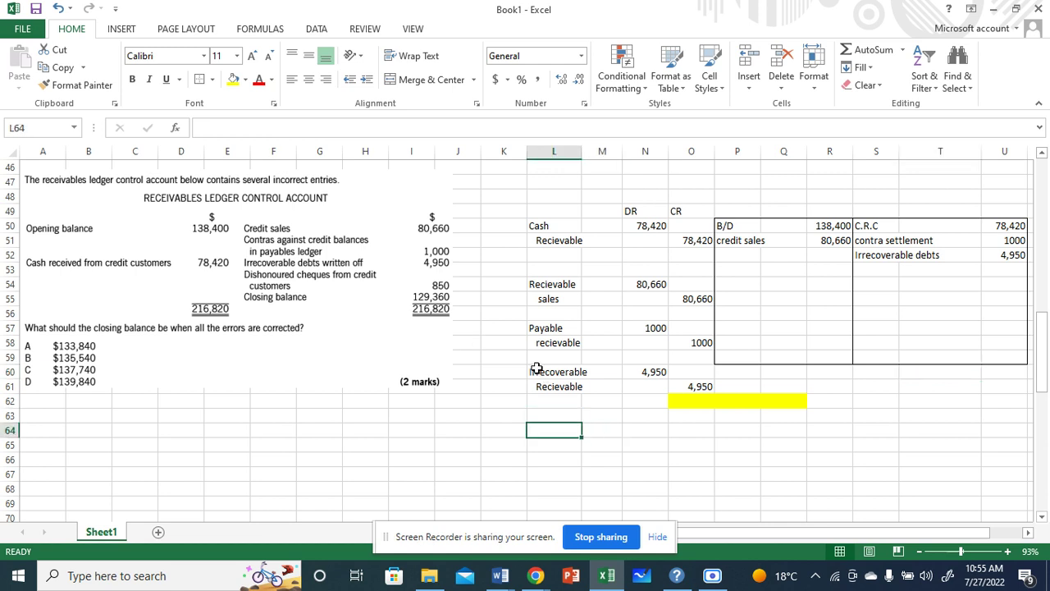
click(561, 416)
text(Di)
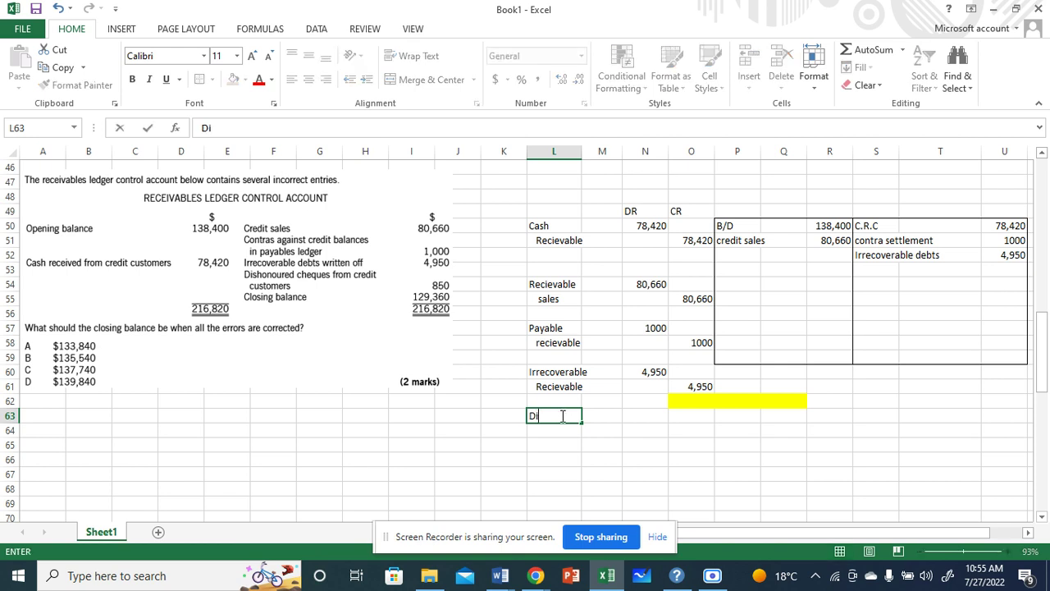
text(shonoured cheques)
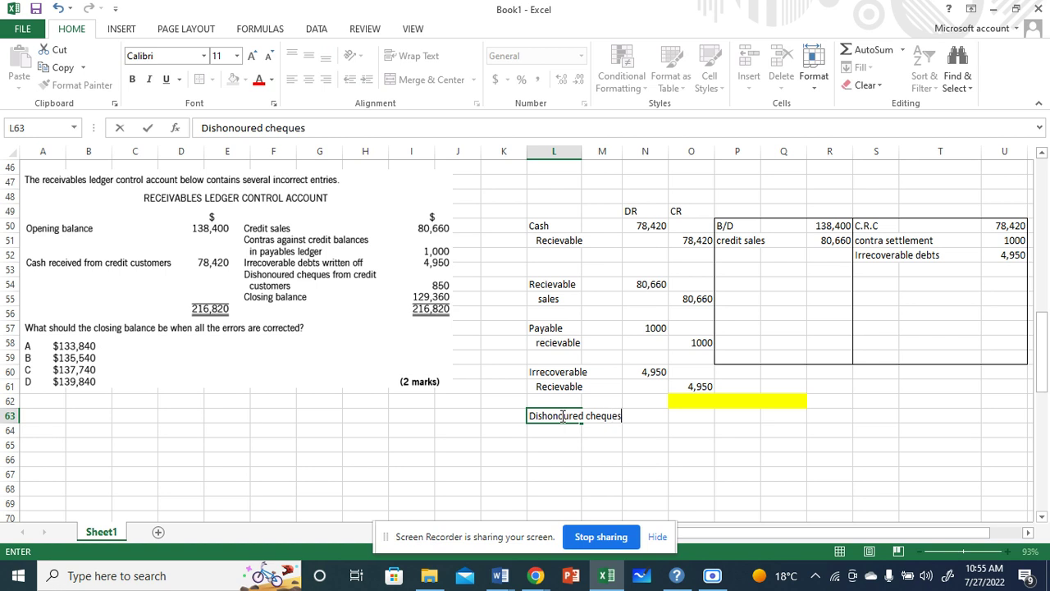
click(640, 418)
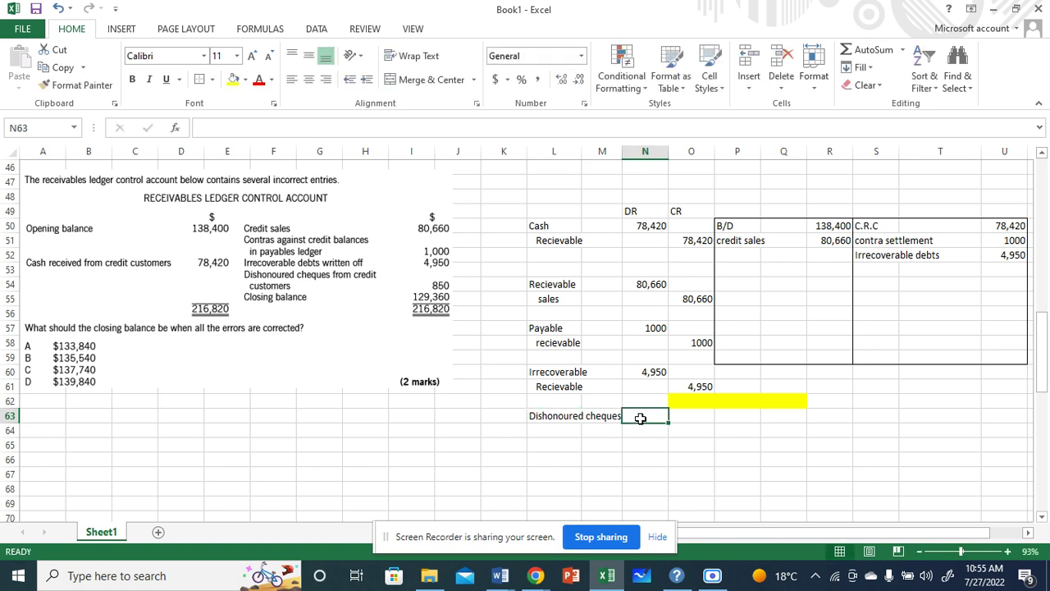
text(850)
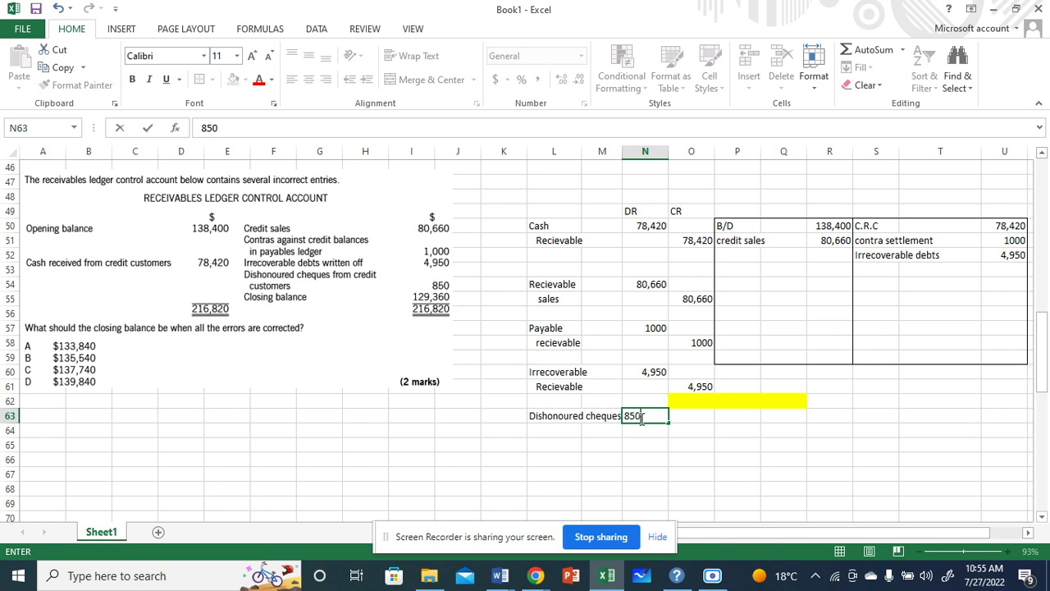
Enter the matching credit line, an indented Recievable in L64 with 850 in O64
click(569, 425)
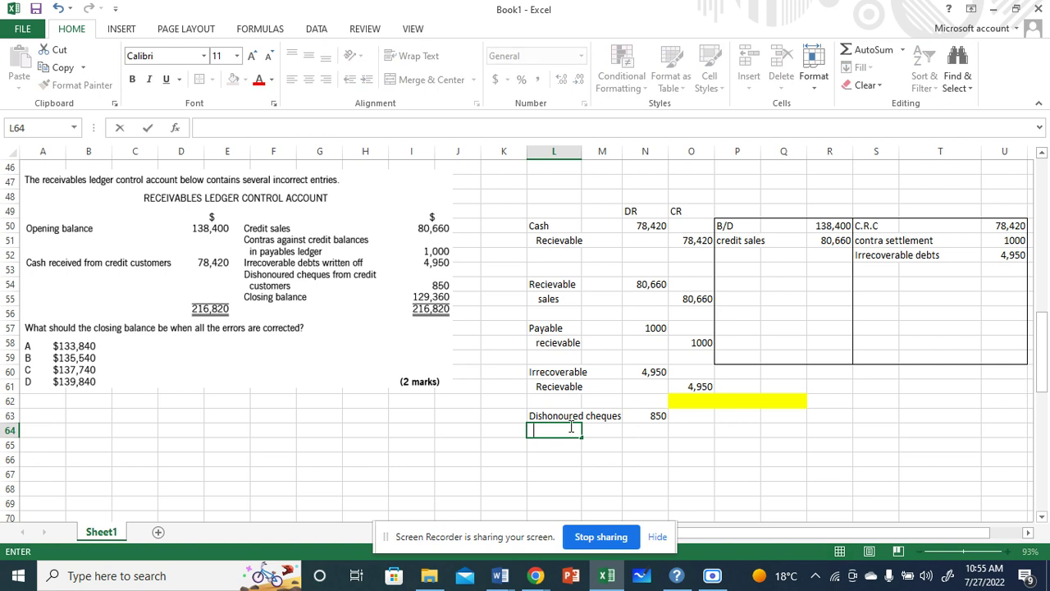
text(Recievable)
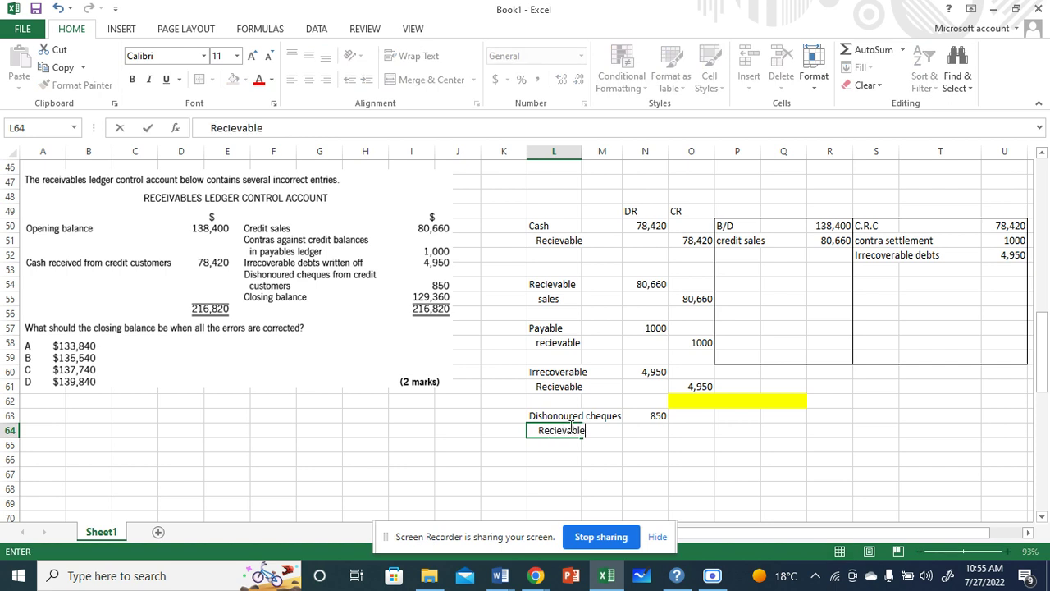
click(692, 427)
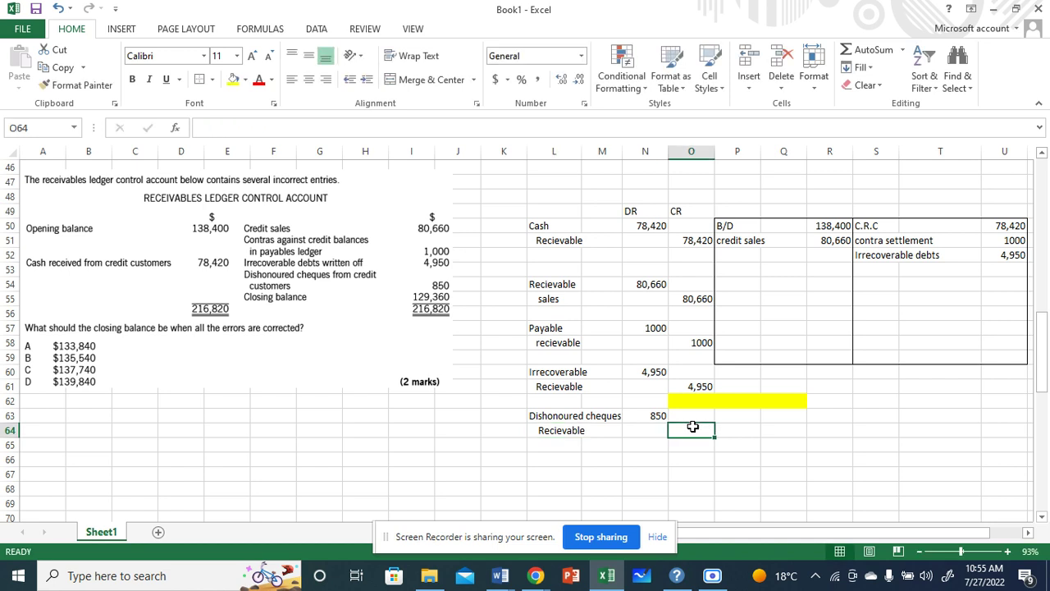
text(850)
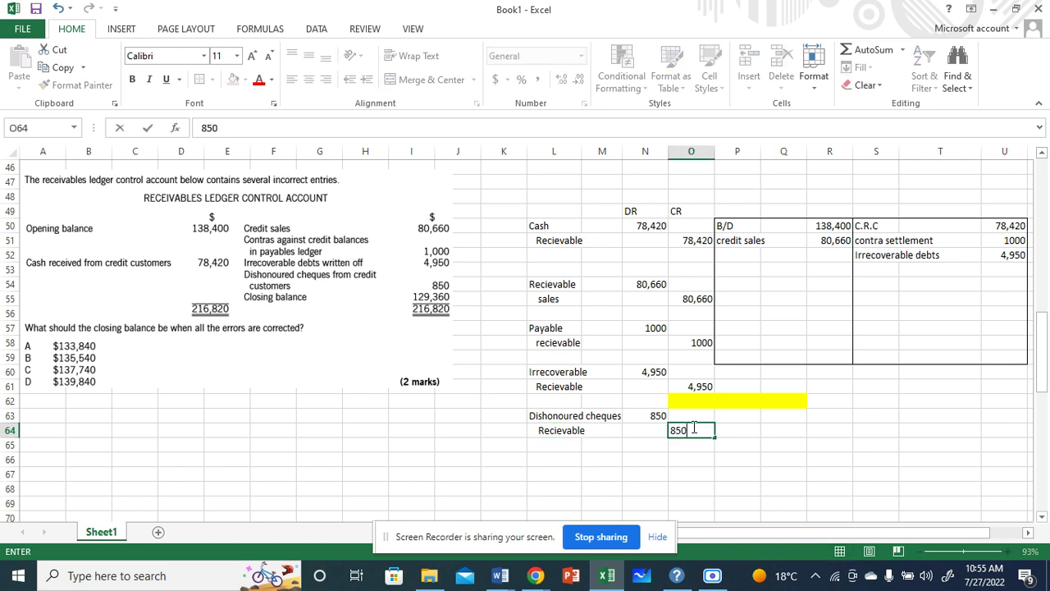
click(539, 415)
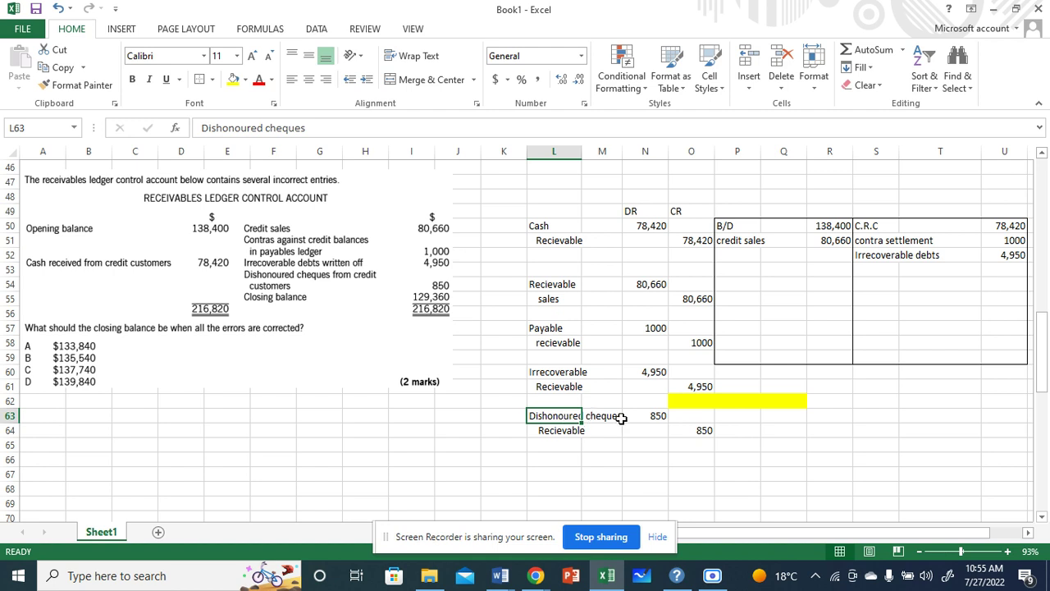
click(789, 431)
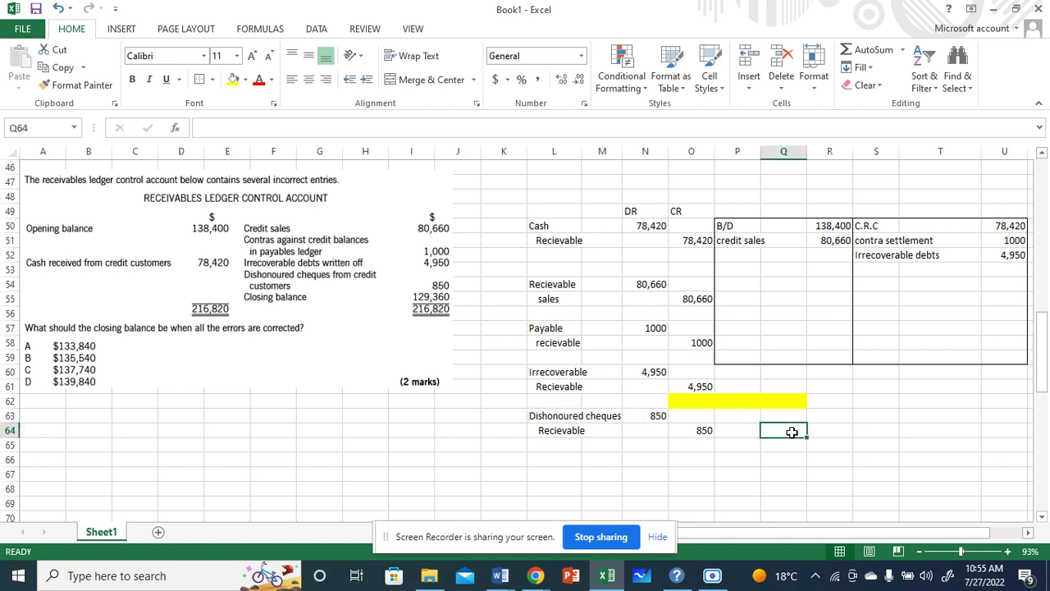
Enter 850 in R64 beside the dishonoured cheques journal
click(843, 428)
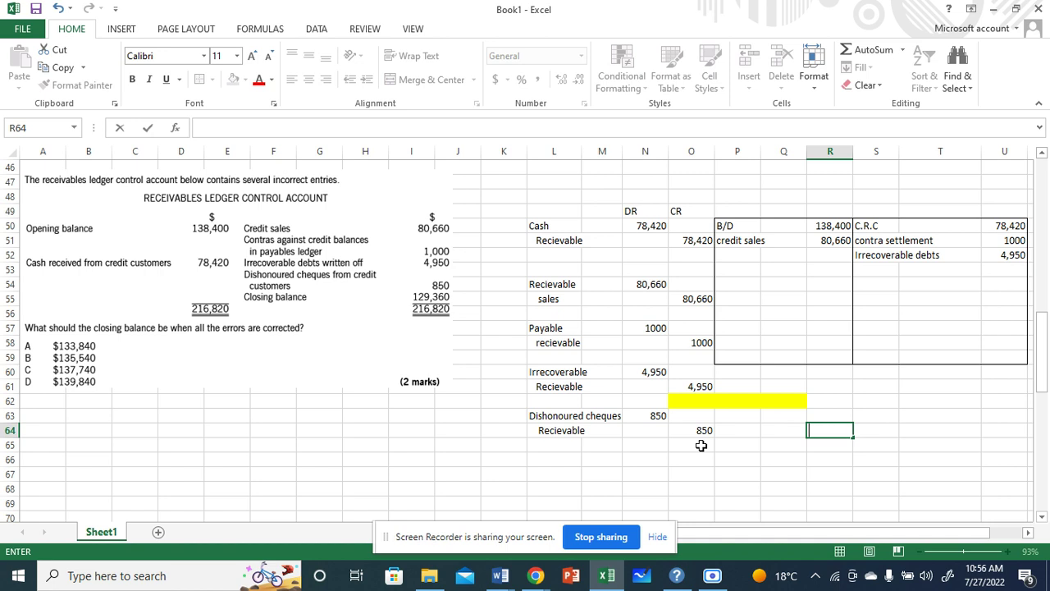
text(3=)
text(850)
key(BackSpace)
key(BackSpace)
key(BackSpace)
key(BackSpace)
key(BackSpace)
text(850)
Label Q64 payment, clear the amount in R64 and enter 850 in S64 instead
click(767, 429)
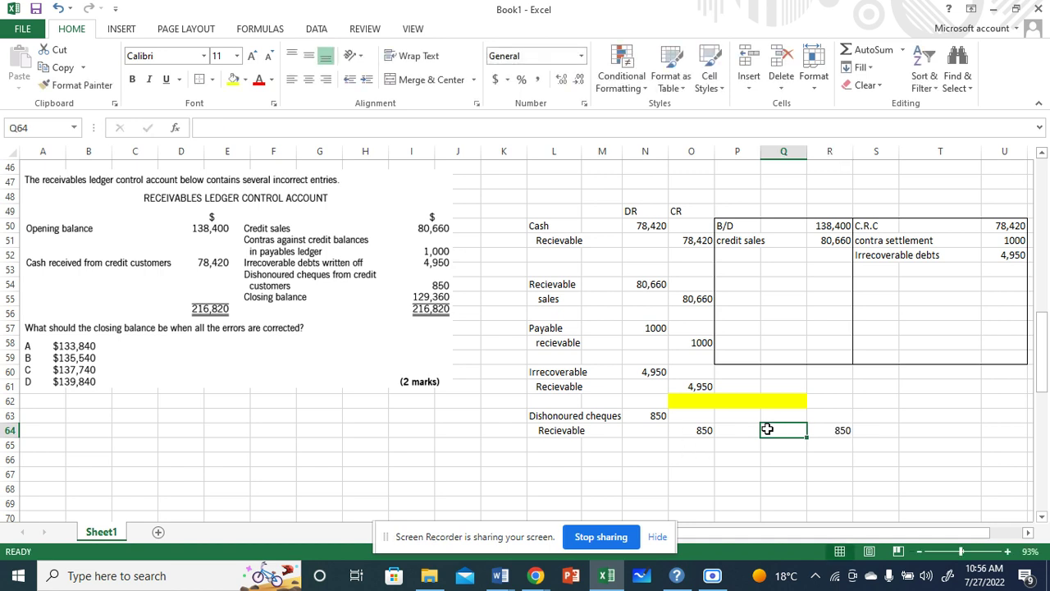
text(paye)
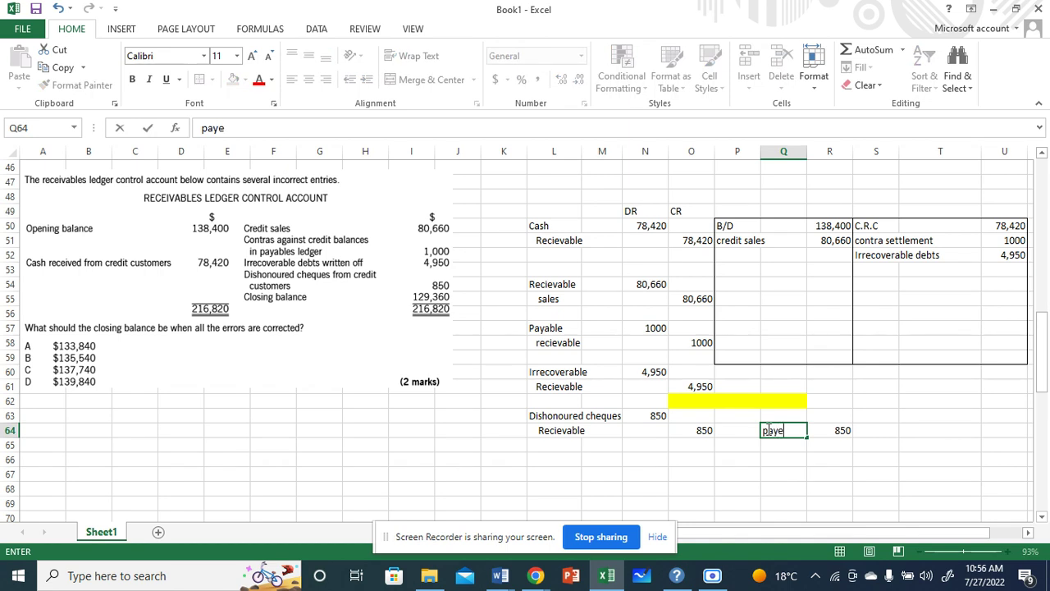
key(BackSpace)
text(ment)
click(844, 428)
key(BackSpace)
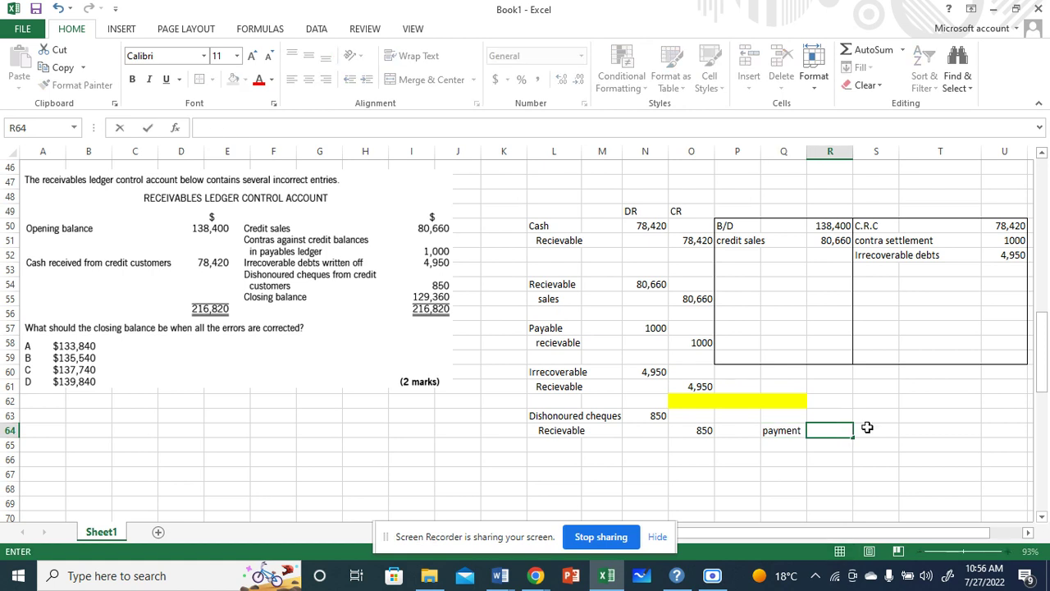
click(870, 428)
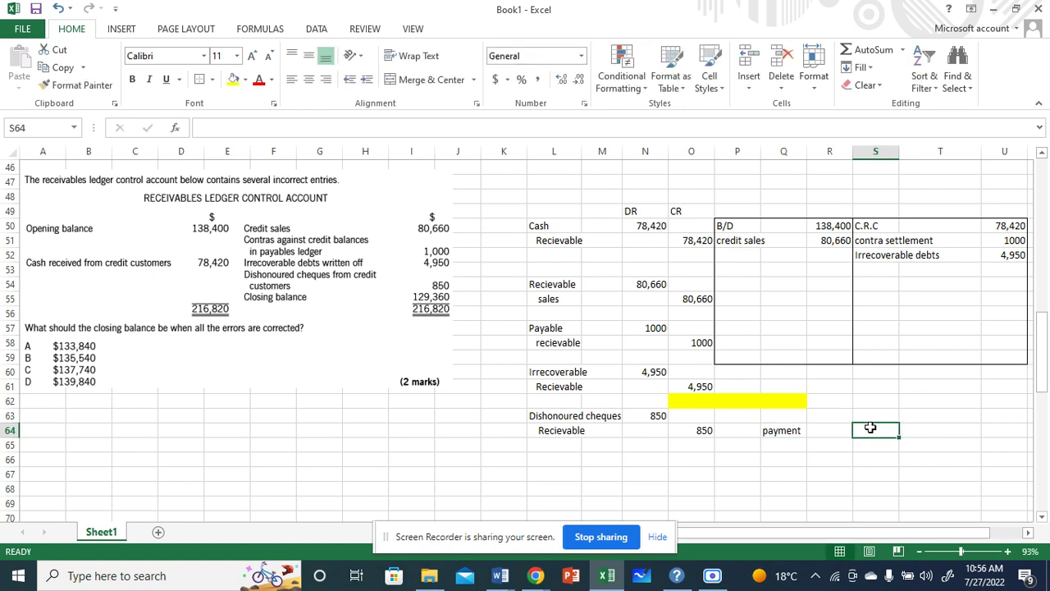
text(850)
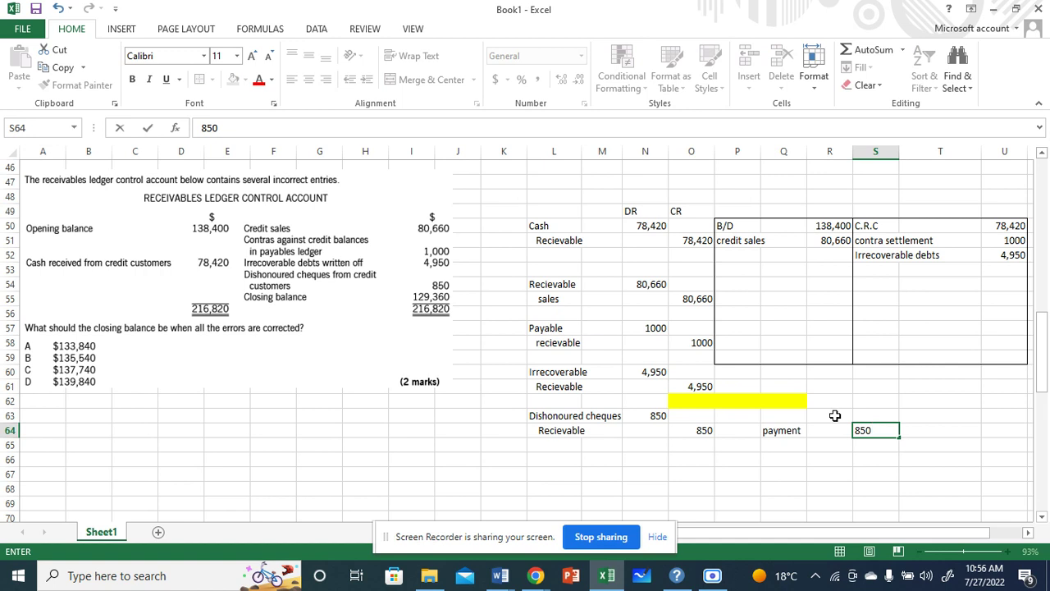
Add the line above the payment entry, recievable in Q63 with 850 in R63
click(764, 415)
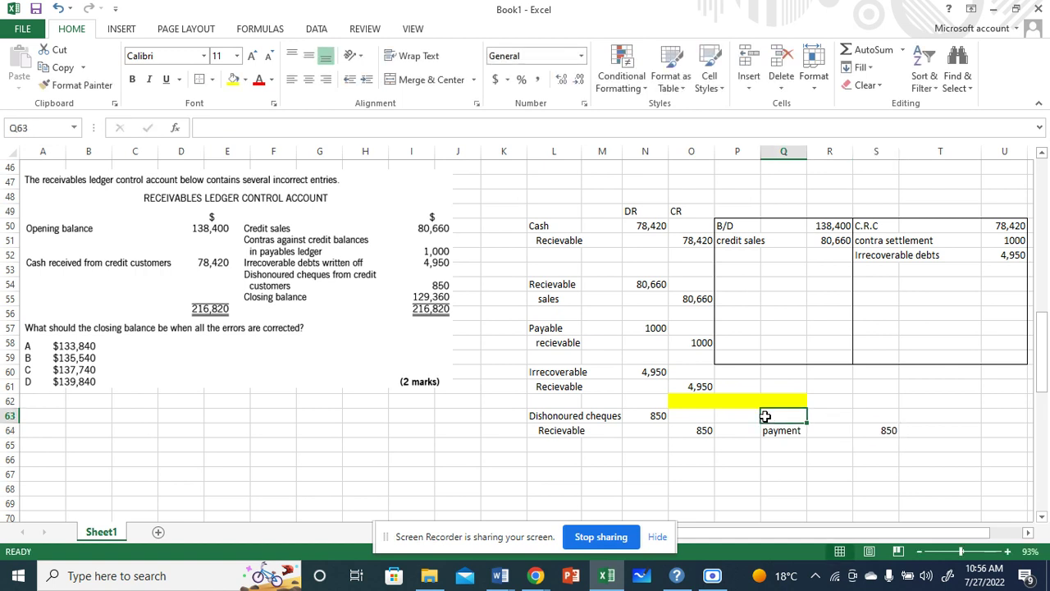
text(recievable)
key(F2)
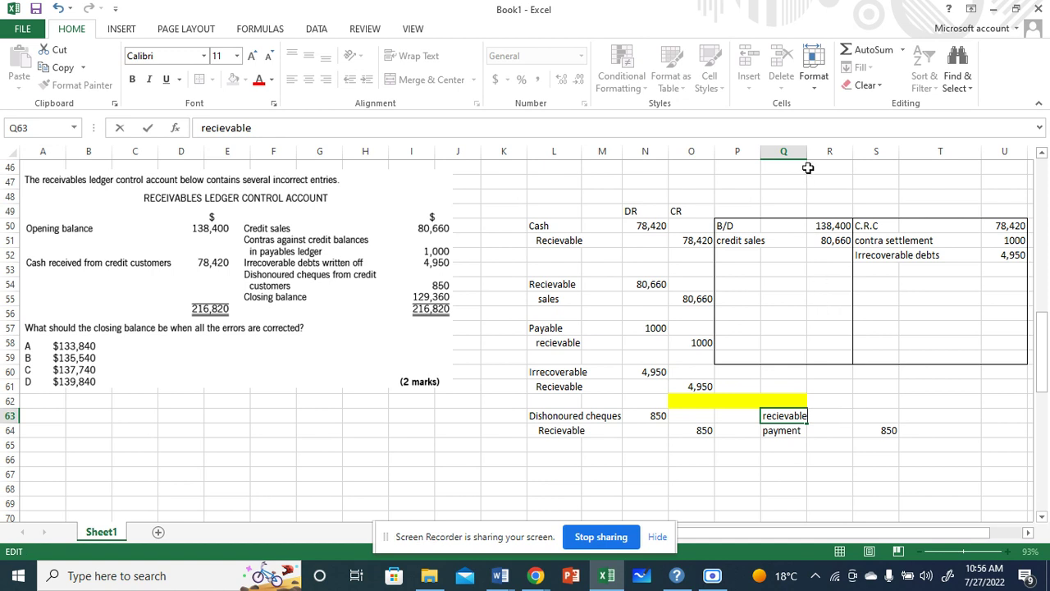
key(Tab)
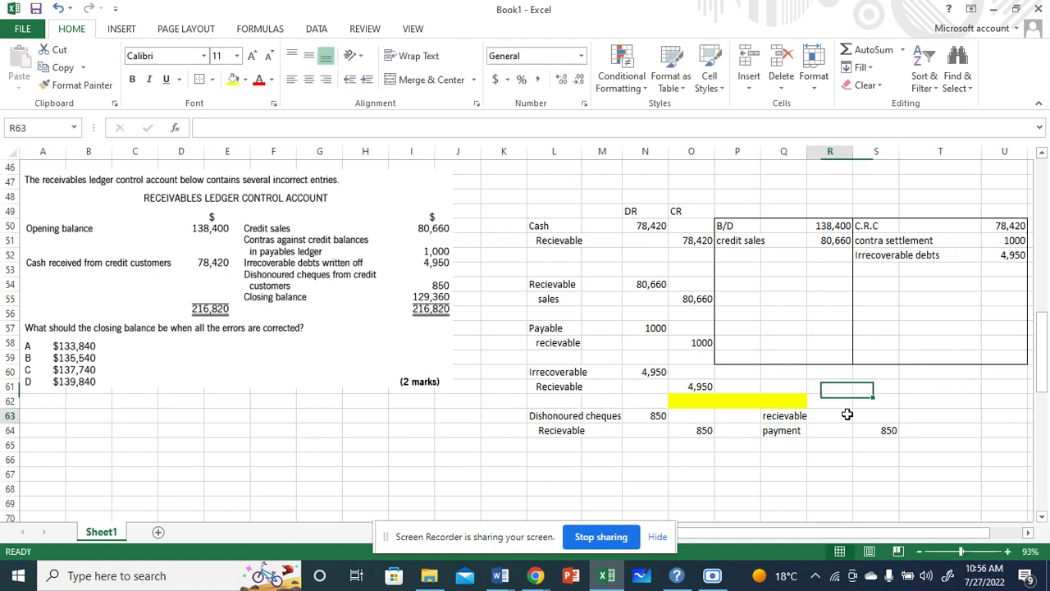
text(850)
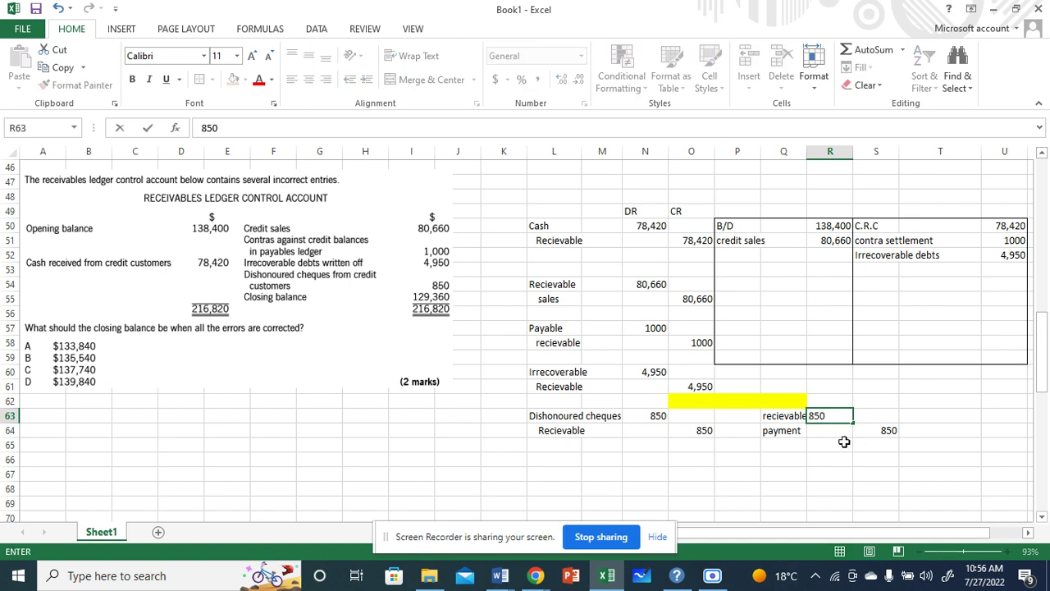
click(929, 406)
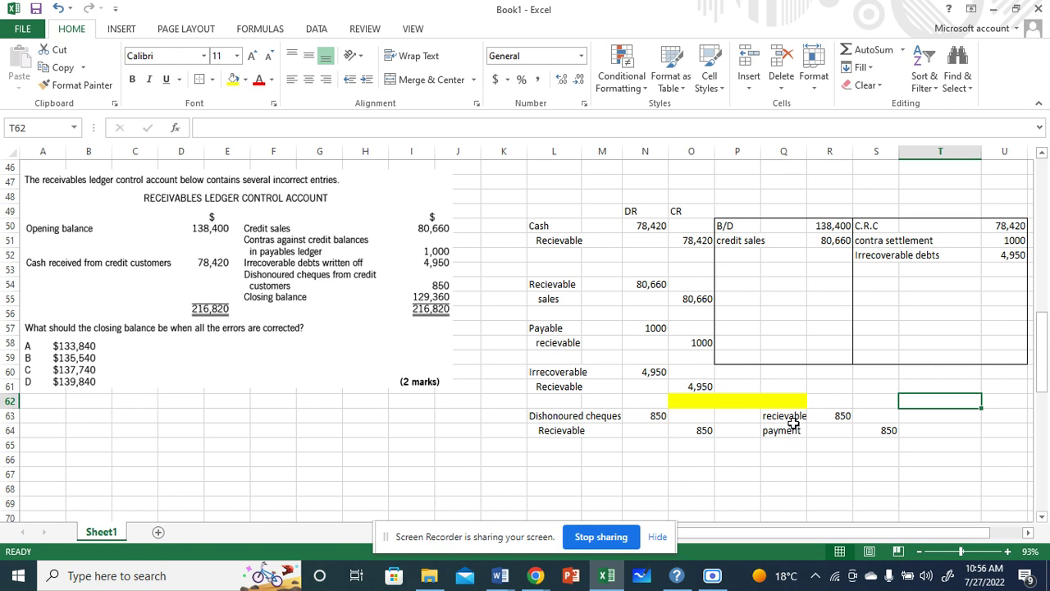
Post Dishonoured cheque on the control account's credit side in S53 with 850 in U53
click(862, 275)
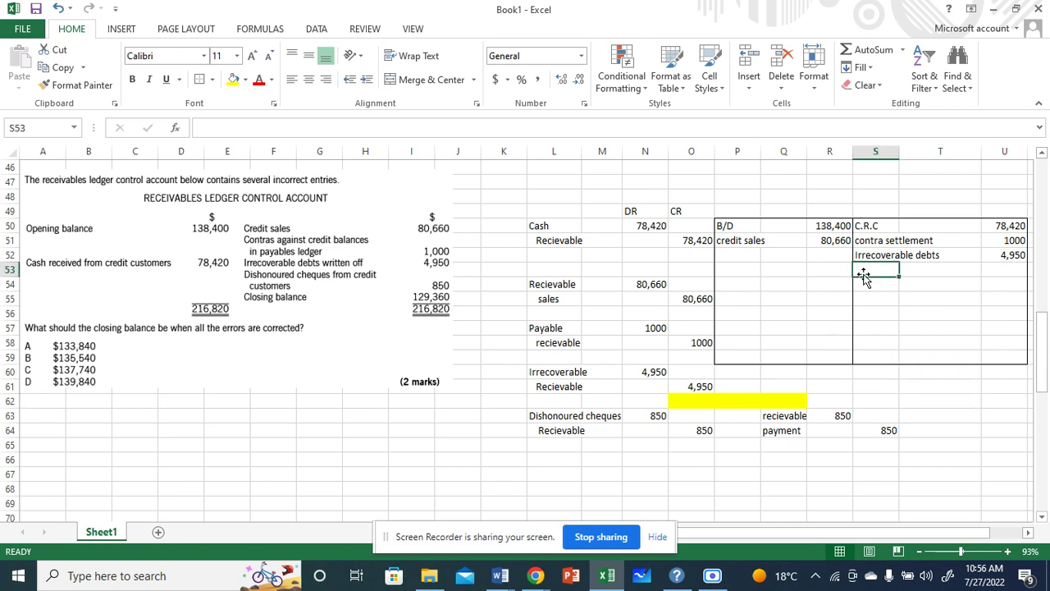
text(d)
key(BackSpace)
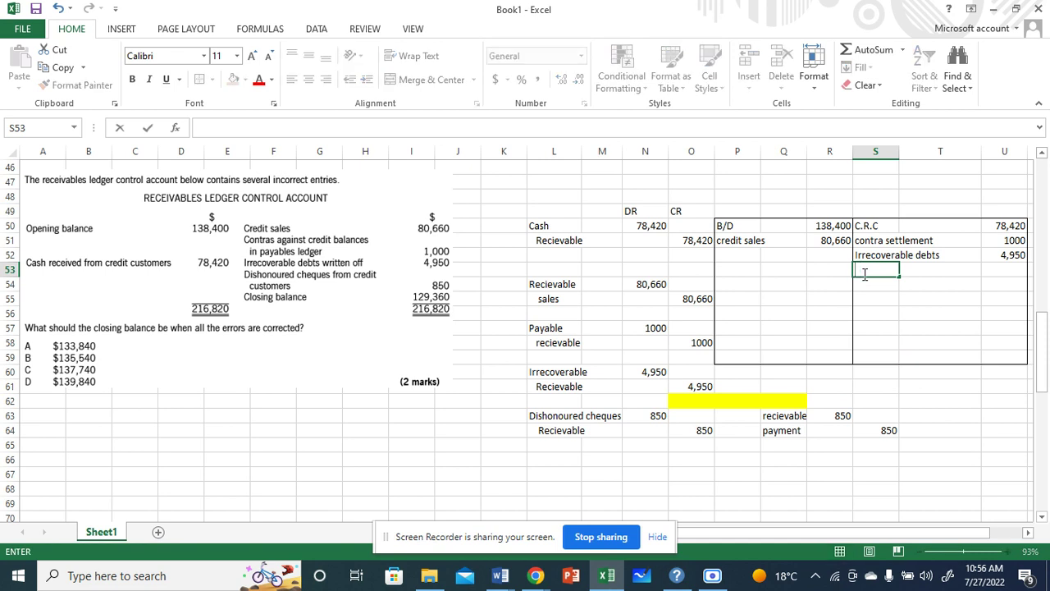
text(Dishonoured che)
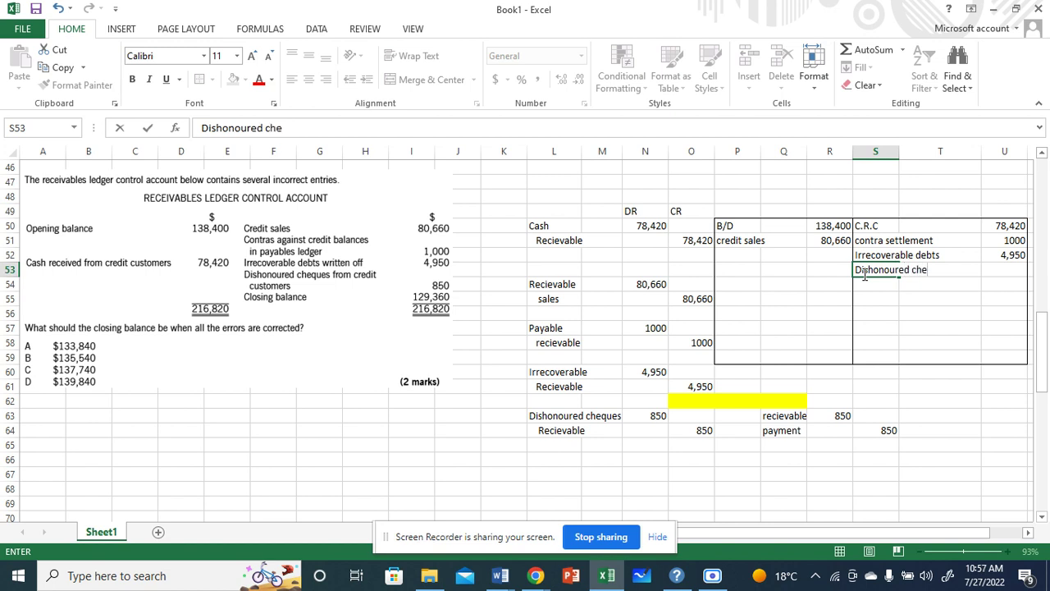
text(que)
click(983, 268)
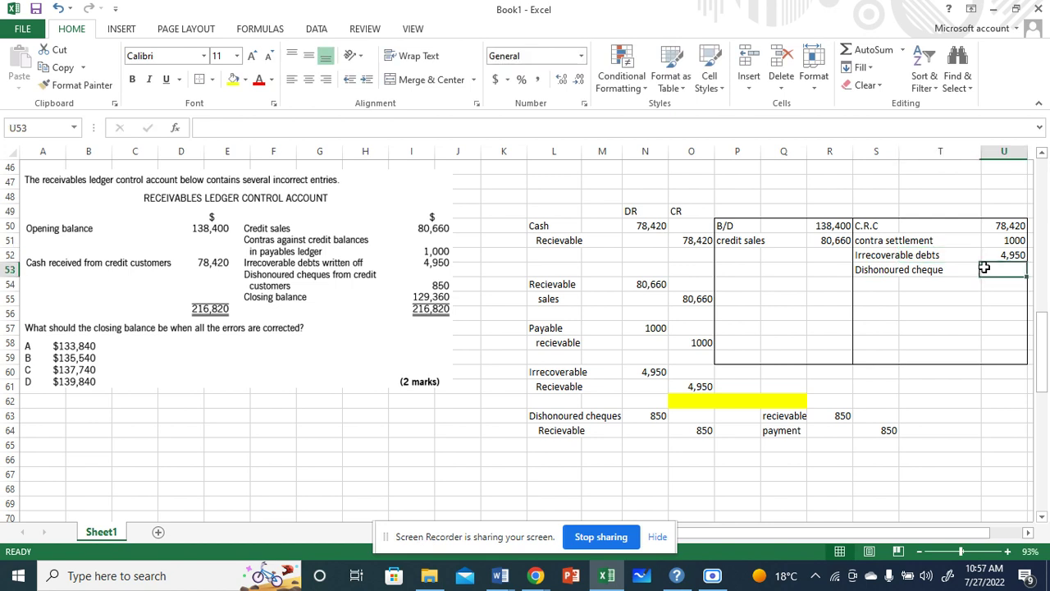
text(850)
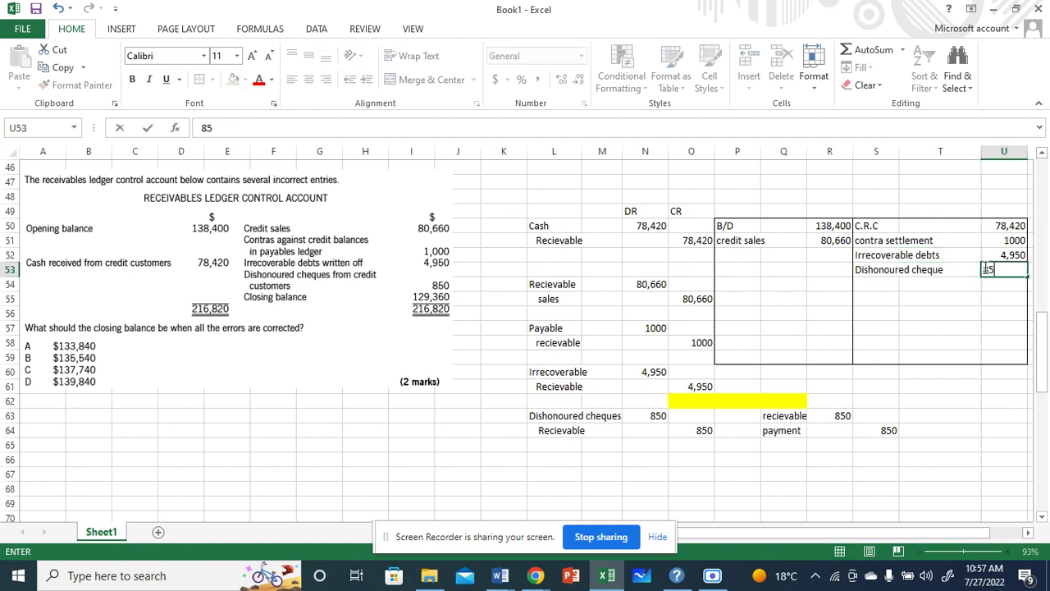
click(1019, 384)
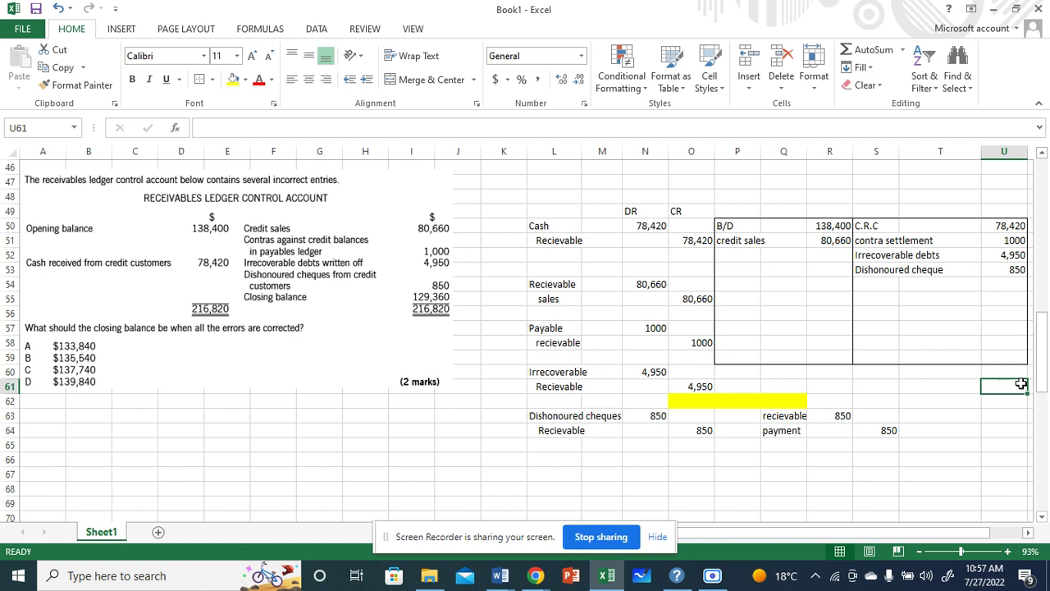
Add borders around the totals row P58:U58 of the control account, separating it from the row beneath
click(732, 339)
drag(733, 339, 1005, 353)
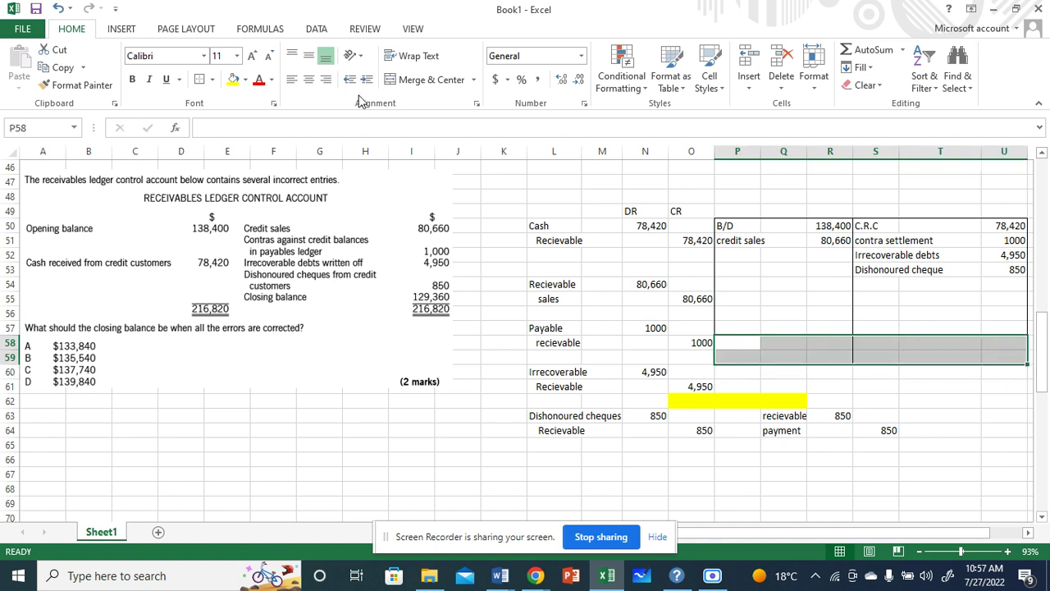
click(199, 83)
click(783, 284)
drag(727, 342, 996, 350)
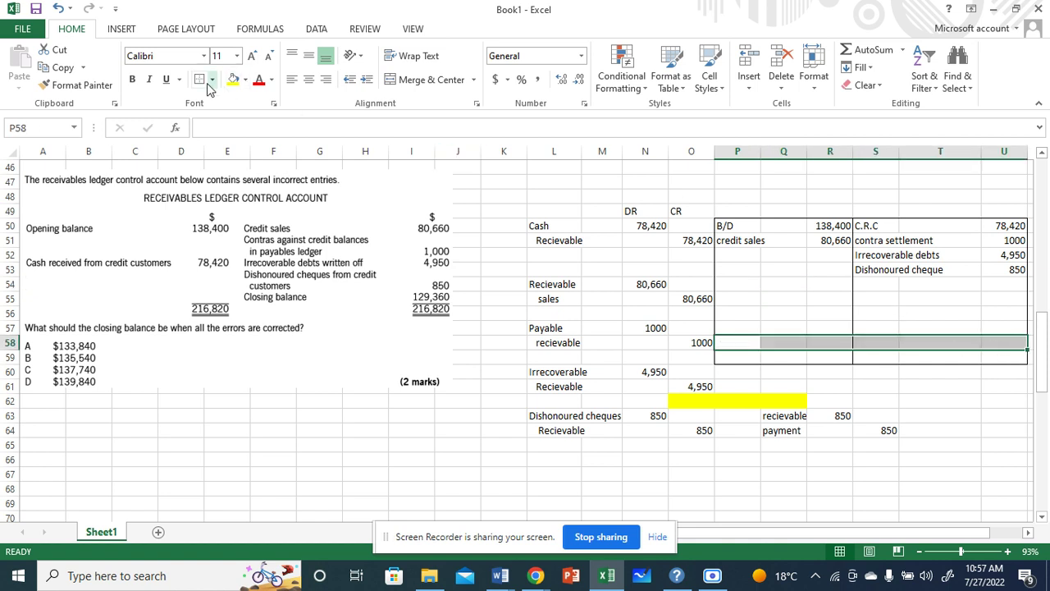
click(960, 415)
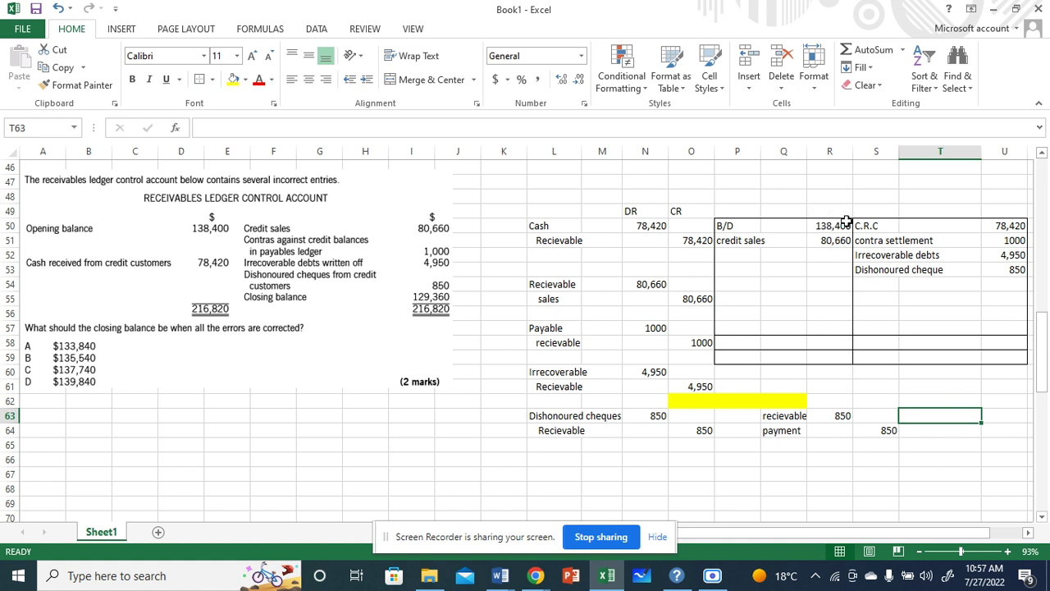
Head the account RECIEVABLES in S49 and total its debit side in R58 with =R50+R51
click(856, 210)
text(RECIEVABLES)
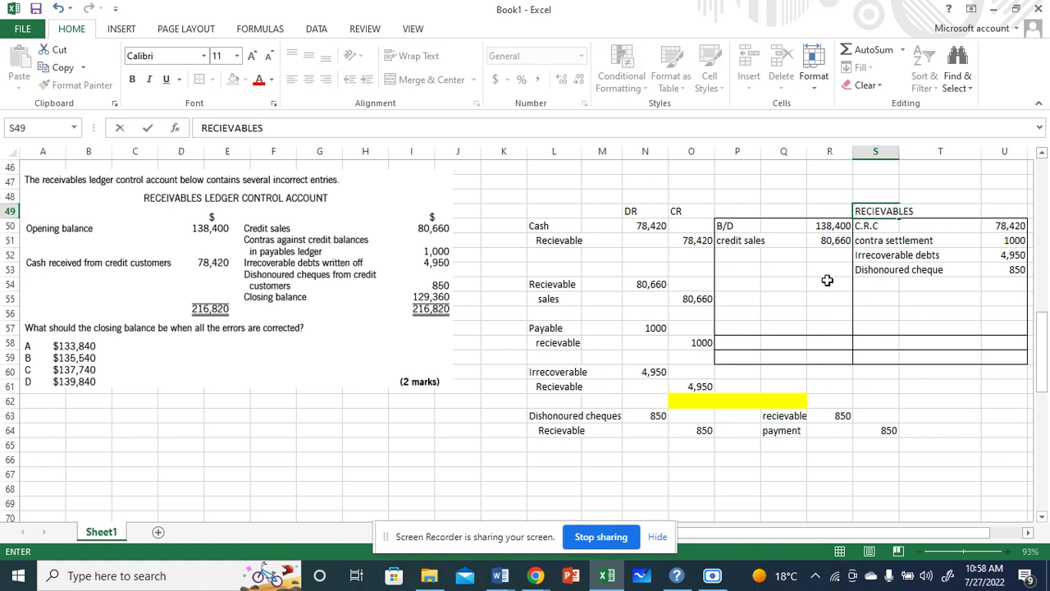
click(825, 339)
text(=)
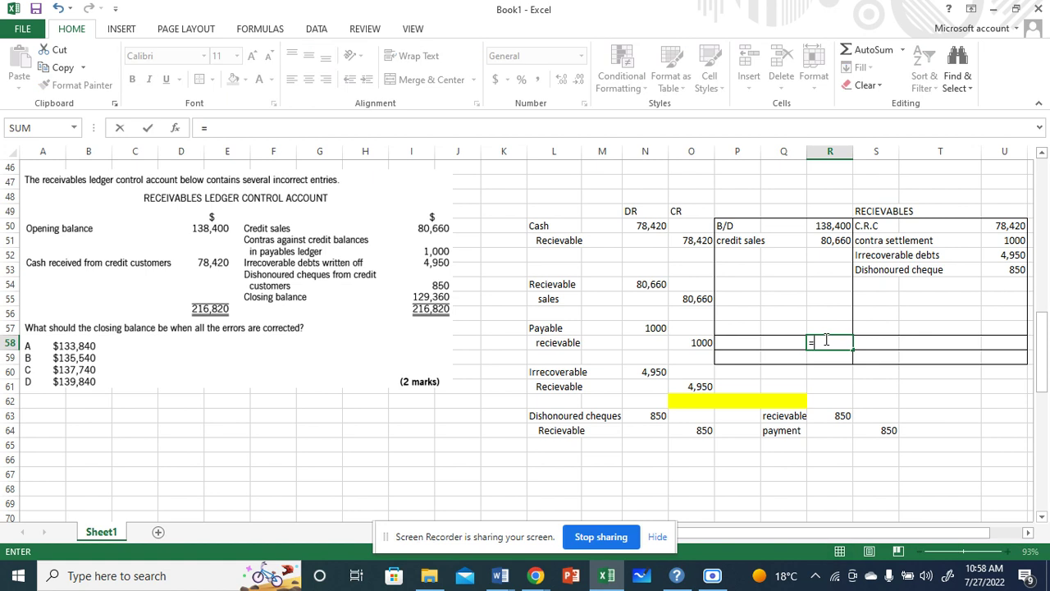
click(824, 227)
text(+)
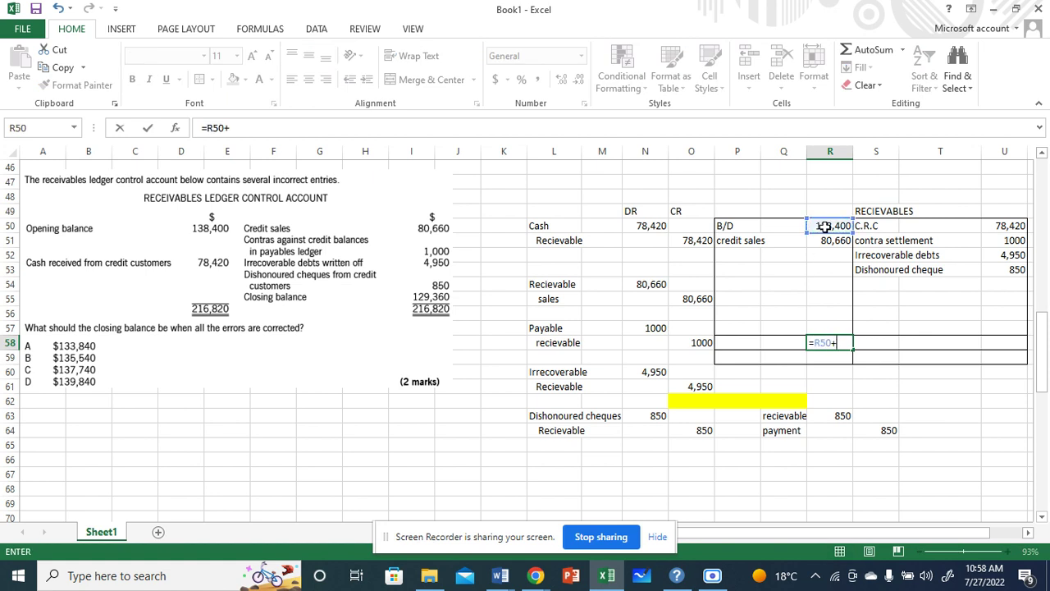
click(828, 240)
key(Return)
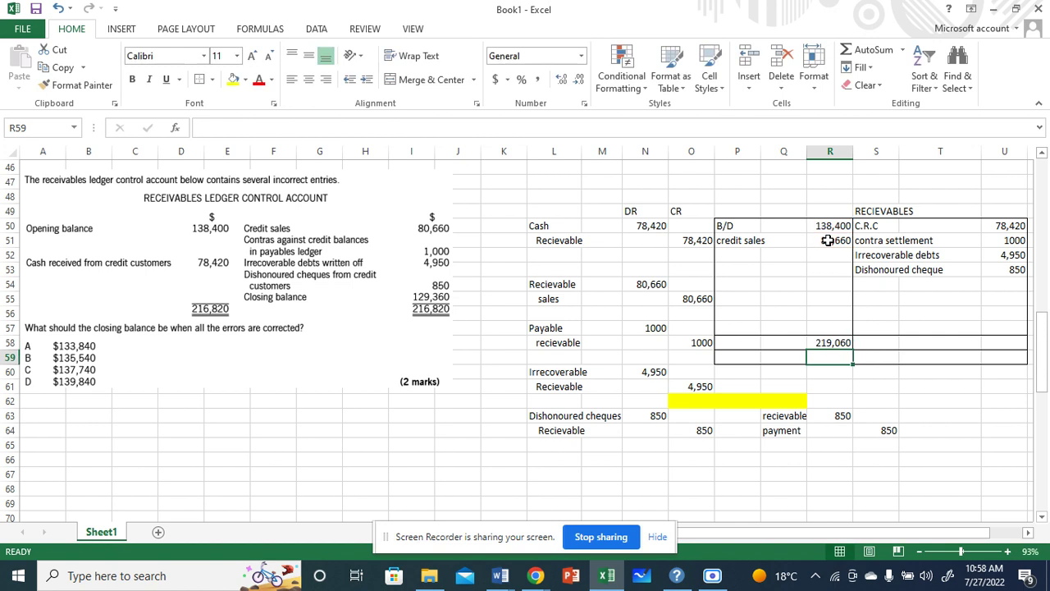
Enter the matching total 219,060 on the account's credit side in U58
click(993, 341)
text(=)
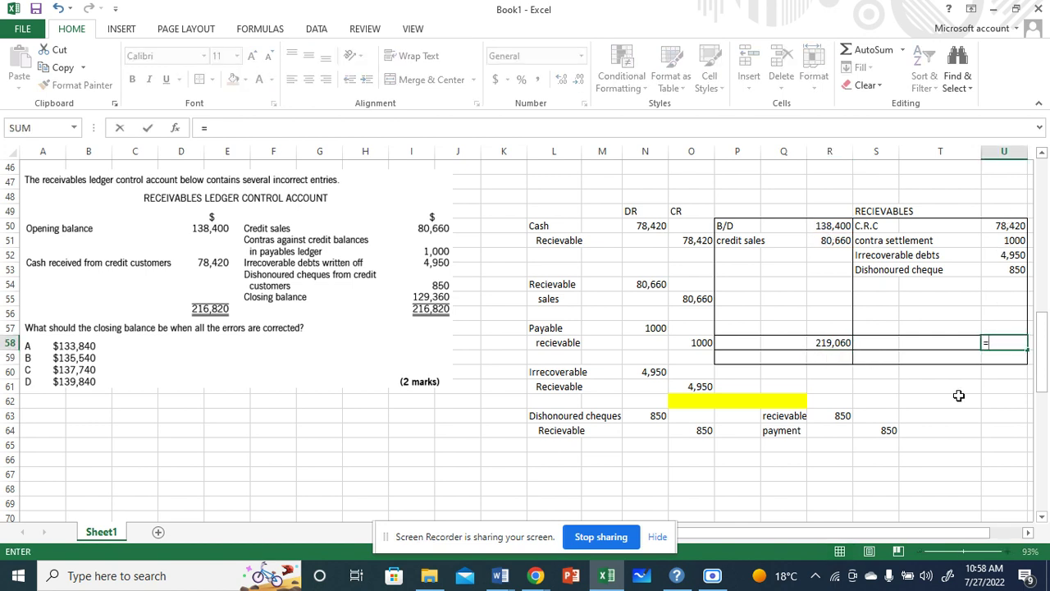
key(BackSpace)
text(219,0)
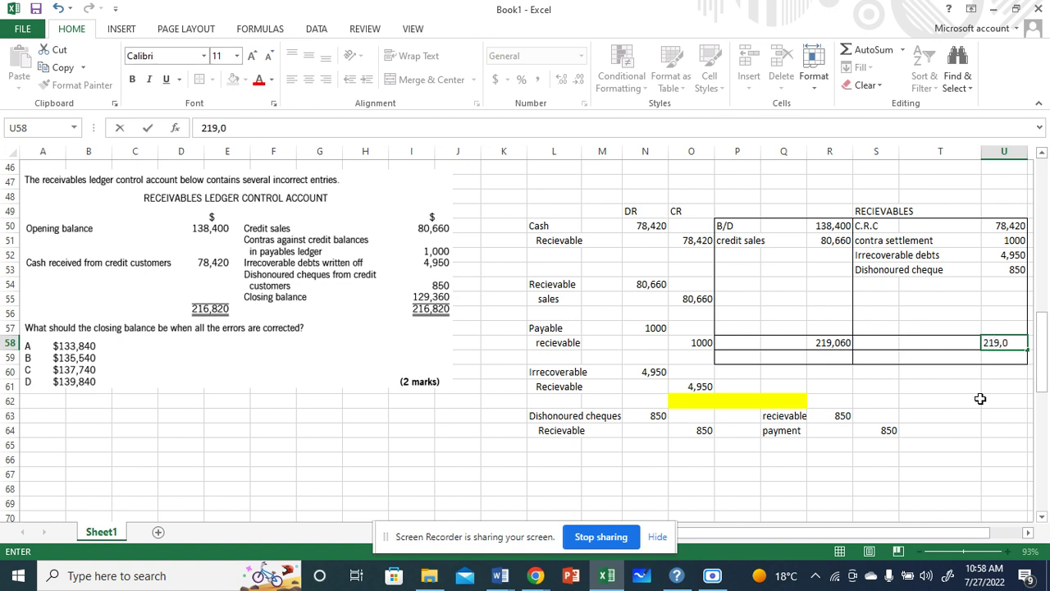
text(60)
click(923, 314)
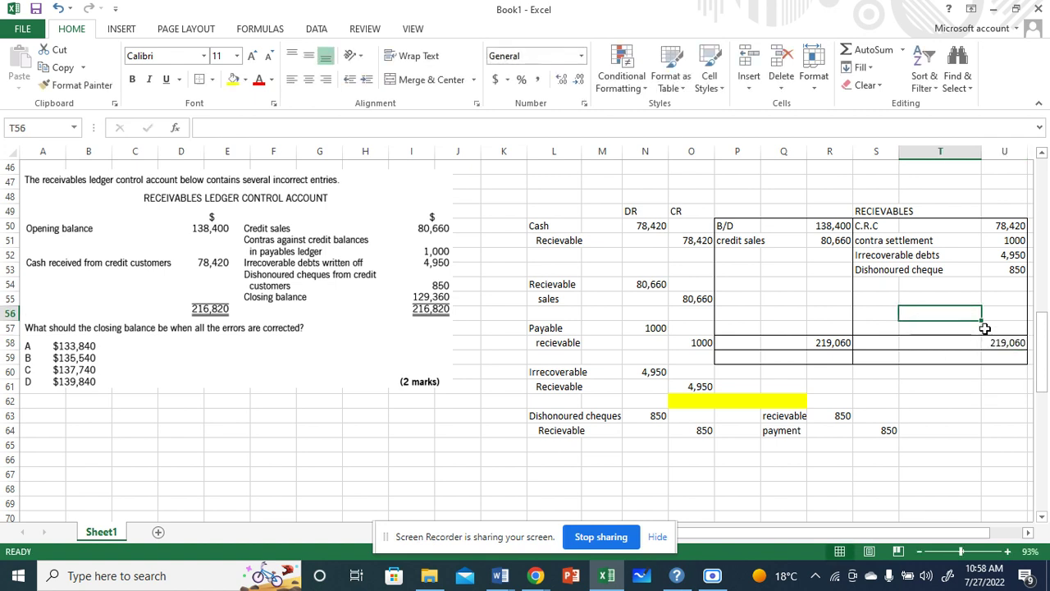
Sum the credit entries U50:U53 in U60 beneath the account
click(969, 384)
click(990, 373)
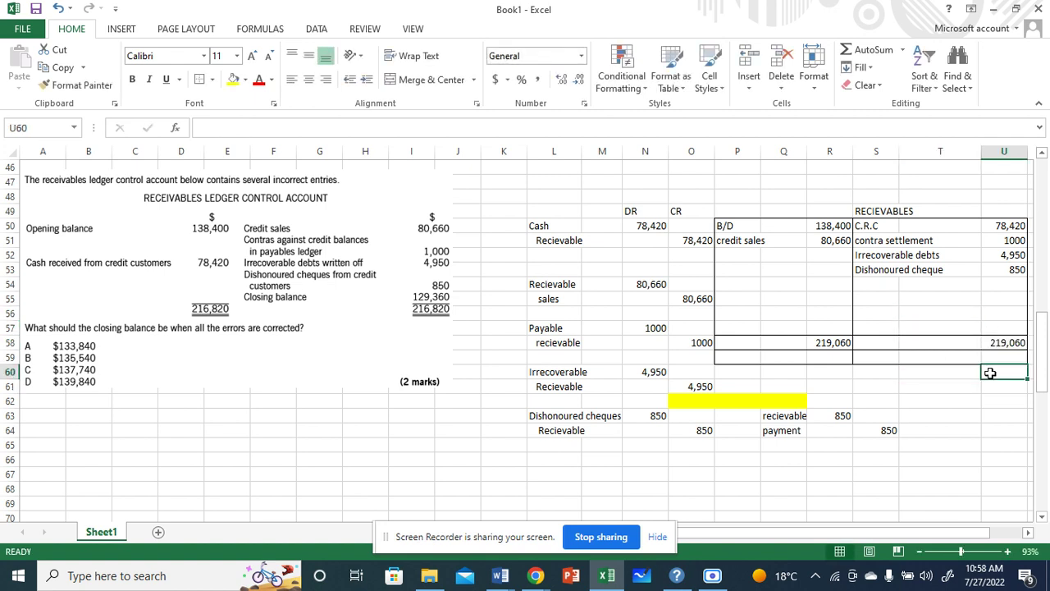
text(=SUM()
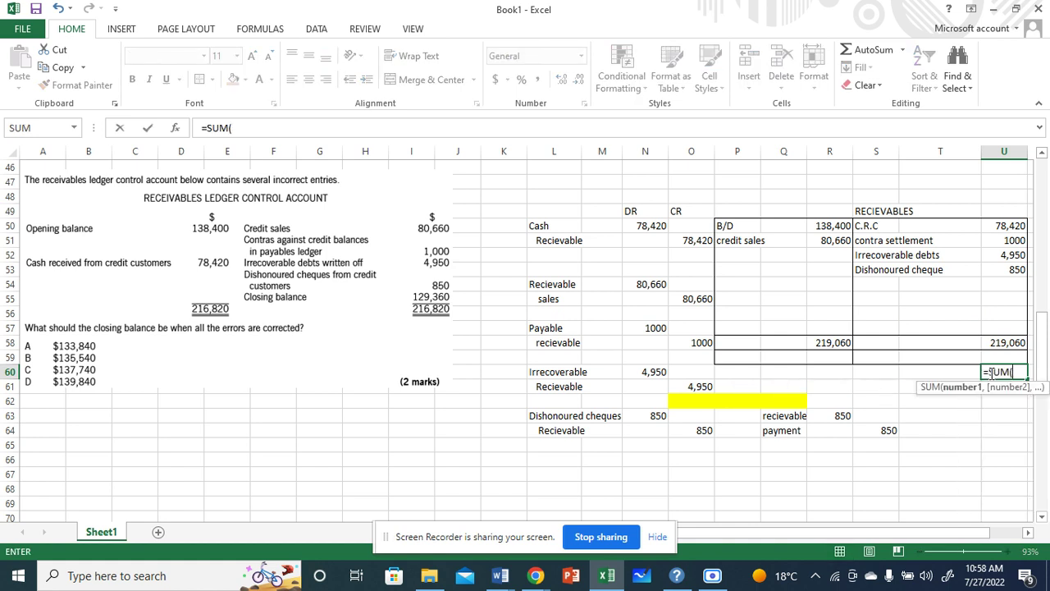
drag(998, 222, 1011, 269)
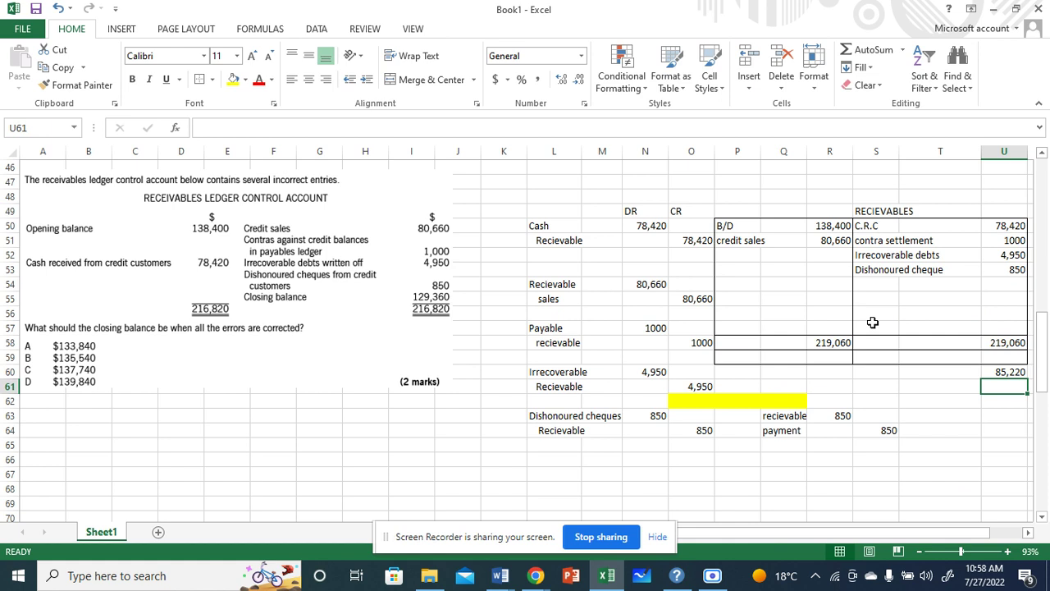
Label S57 C/D and calculate the closing balance in U57 with =U58-U60
click(874, 325)
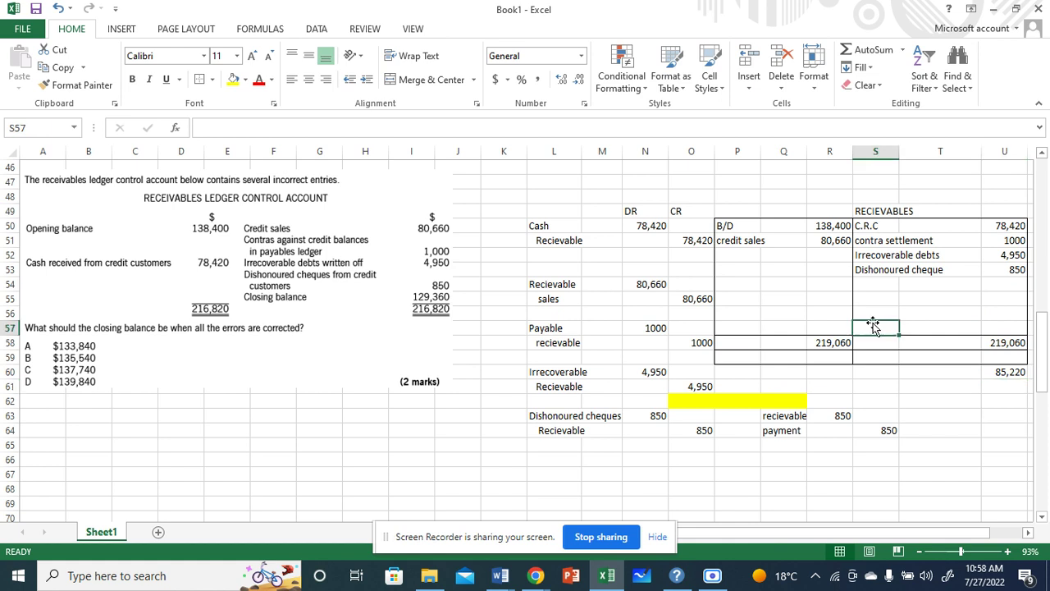
text(C/D)
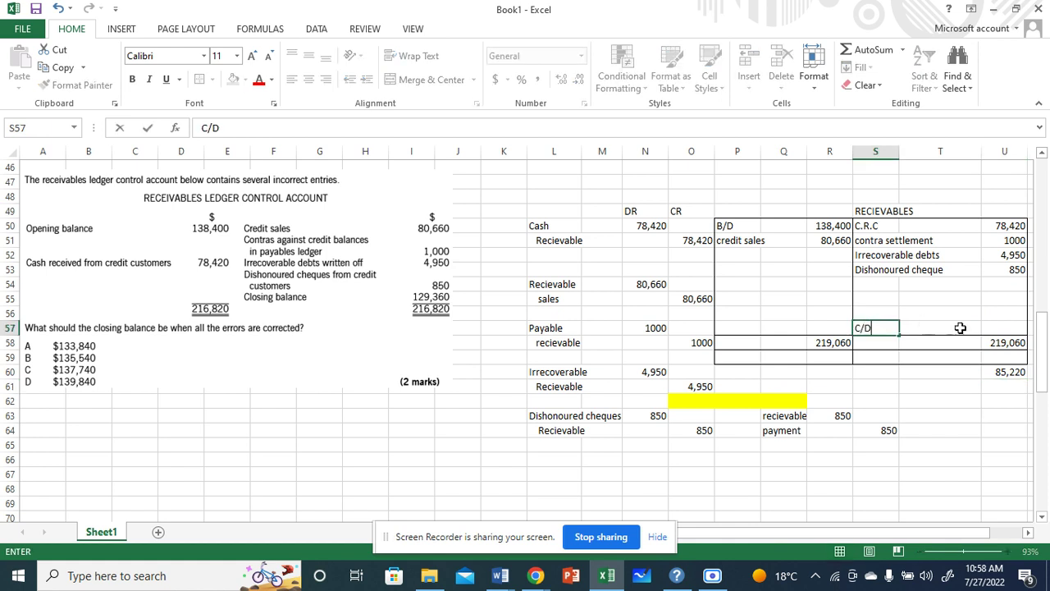
click(1008, 324)
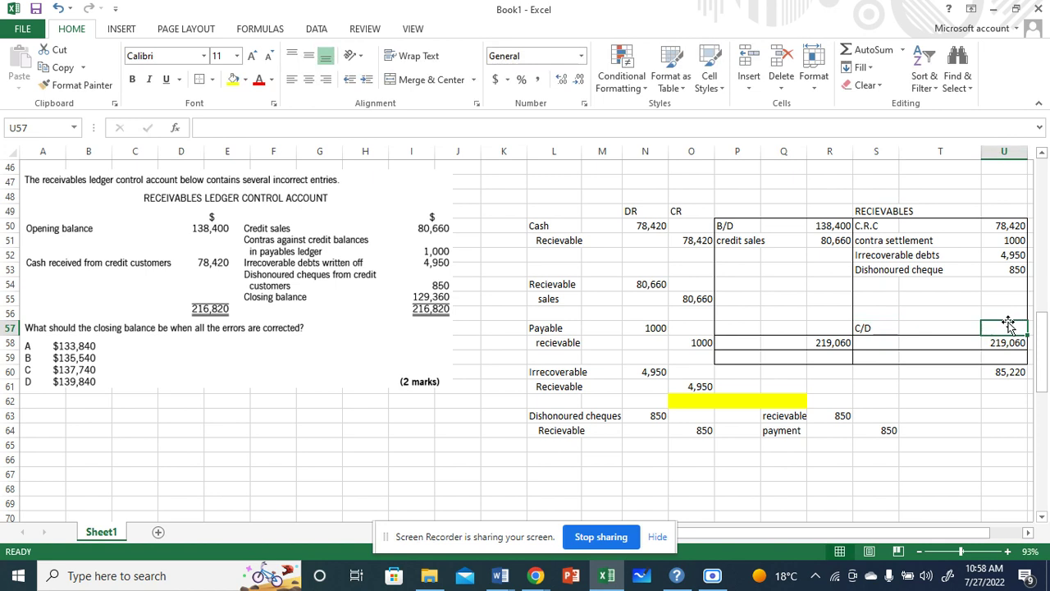
text(=)
click(1002, 343)
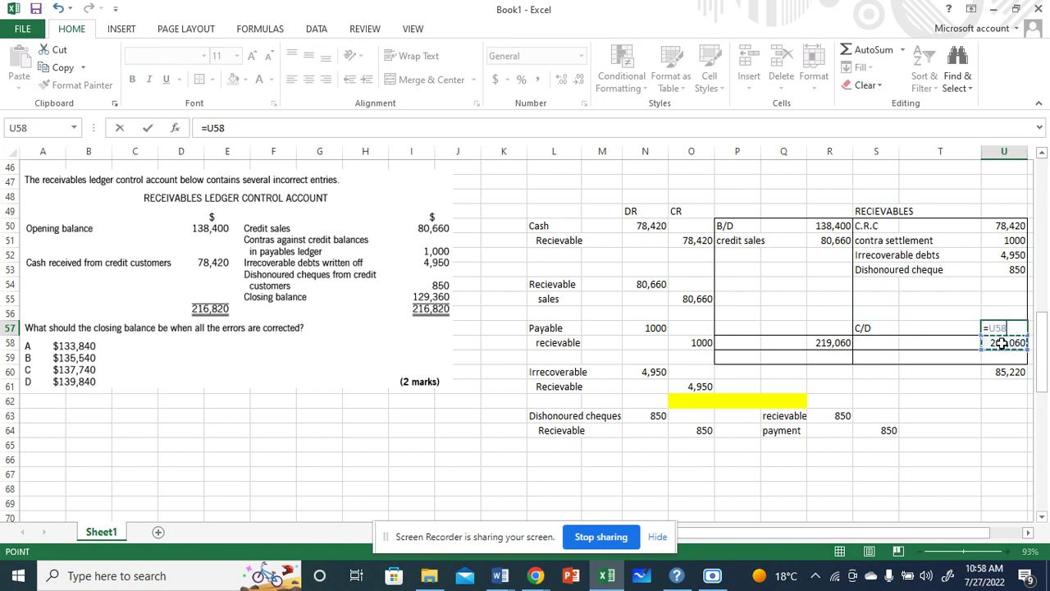
text(-)
click(1005, 372)
key(Return)
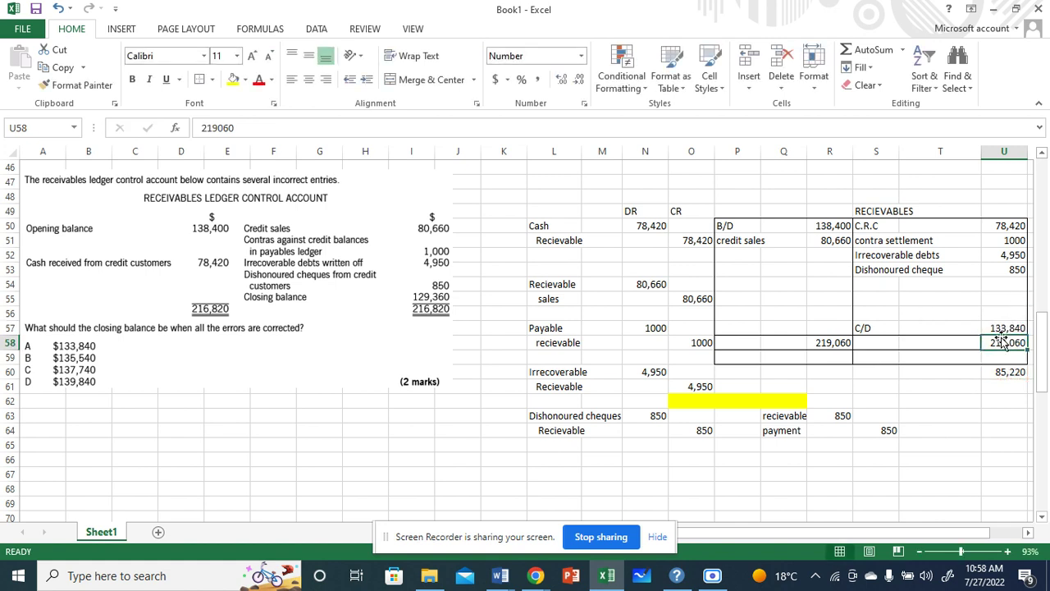
Bring the balance down on the debit side by entering 133,840 in R59
click(814, 360)
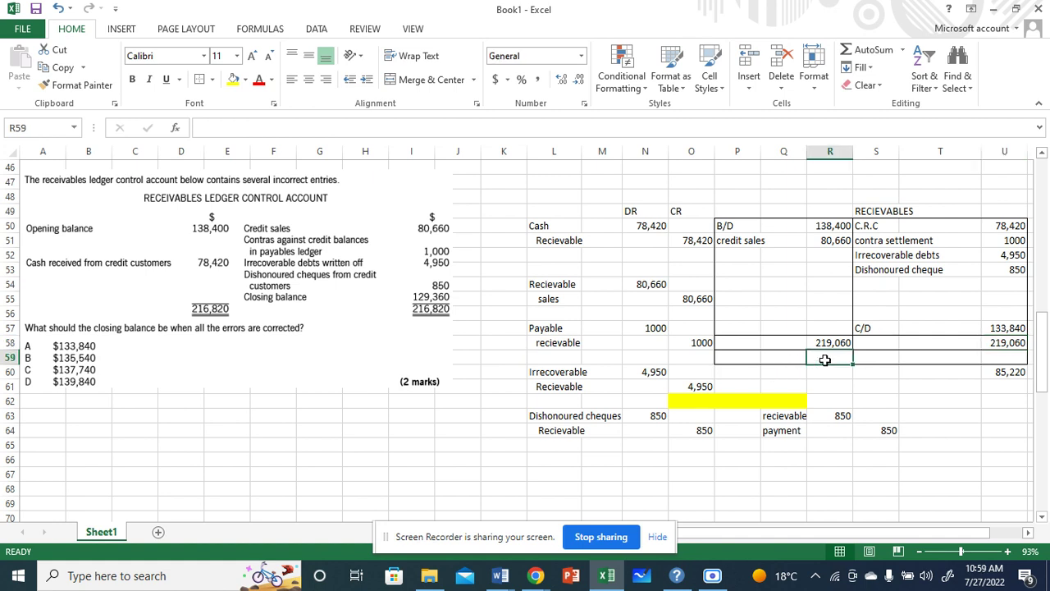
text(133,840)
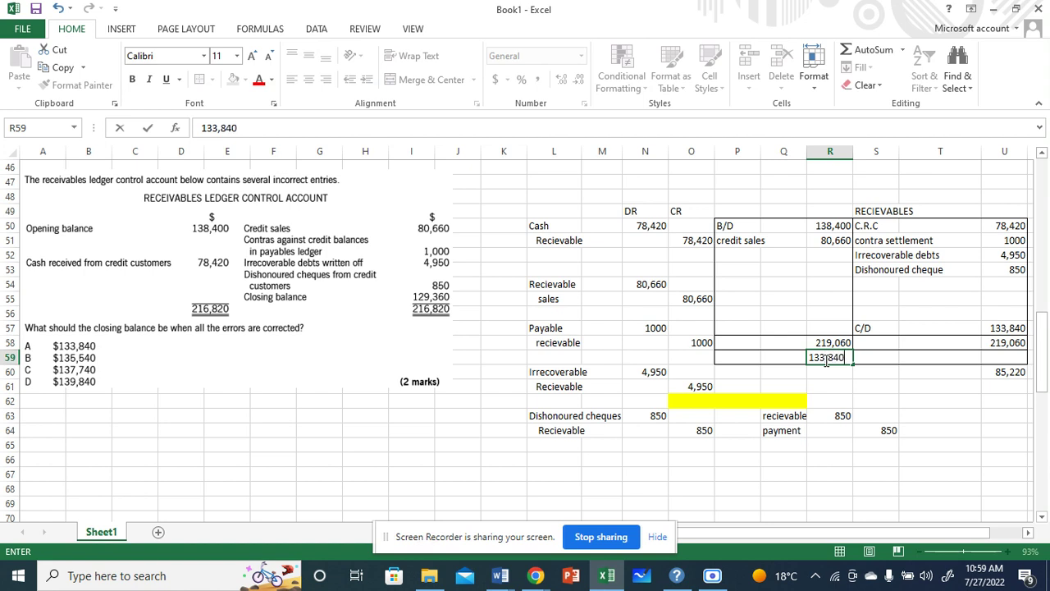
click(576, 433)
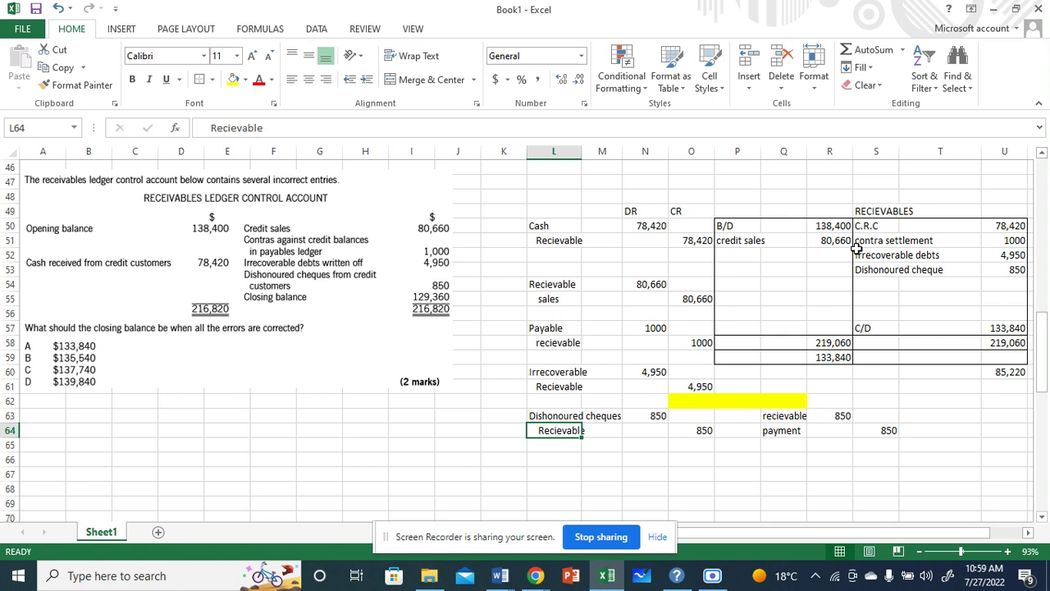
click(732, 355)
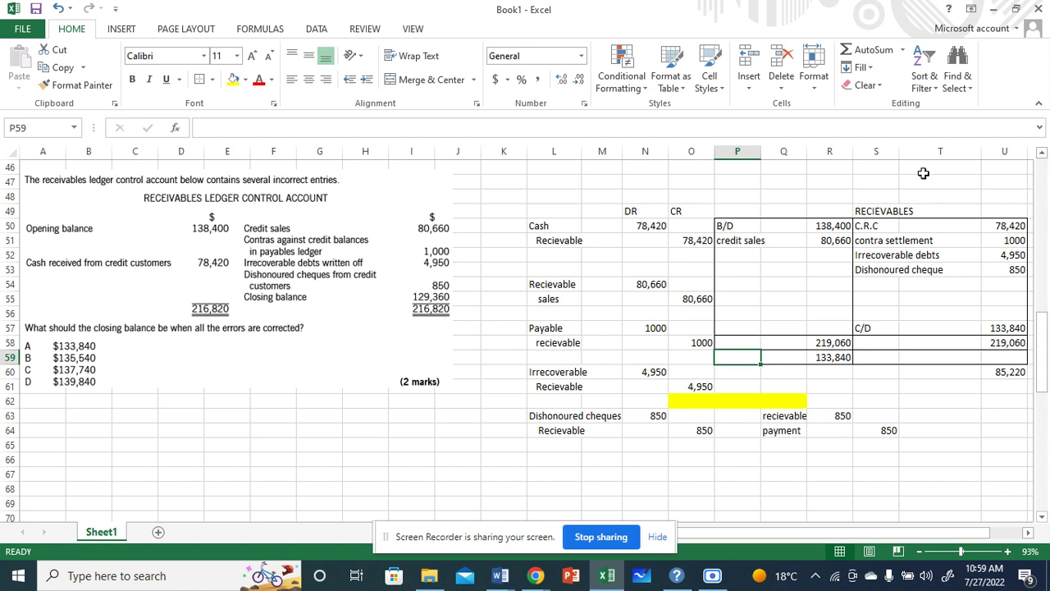
click(1041, 154)
click(1042, 154)
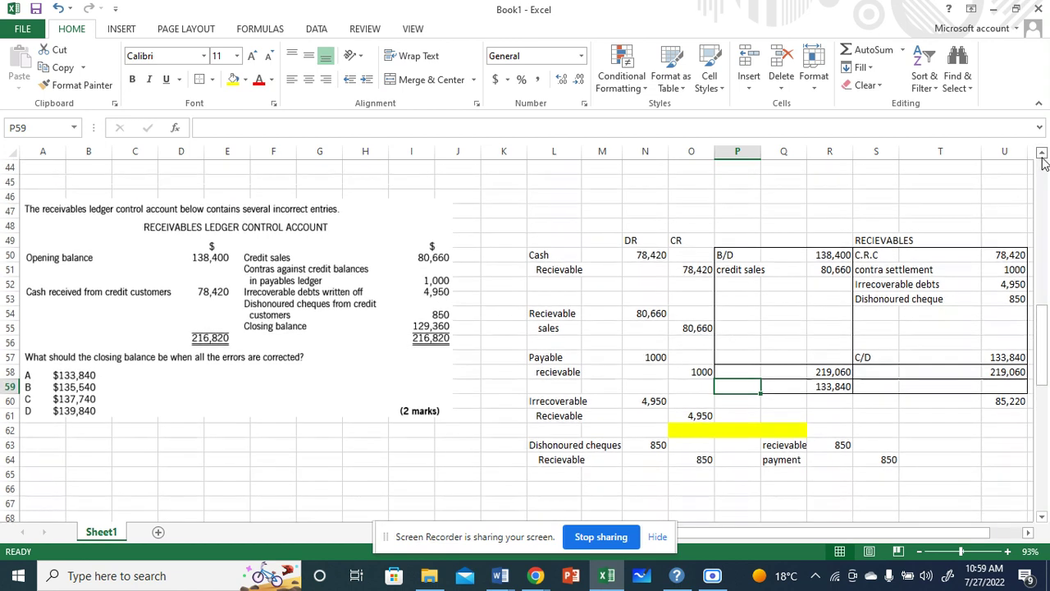
click(1041, 155)
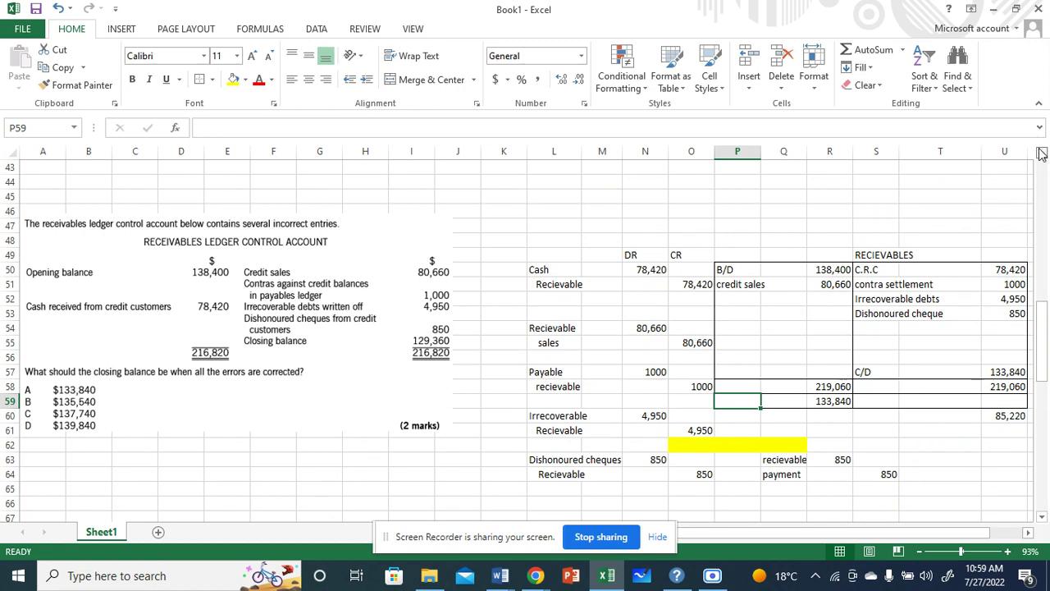
scroll(1042, 154, up, 5)
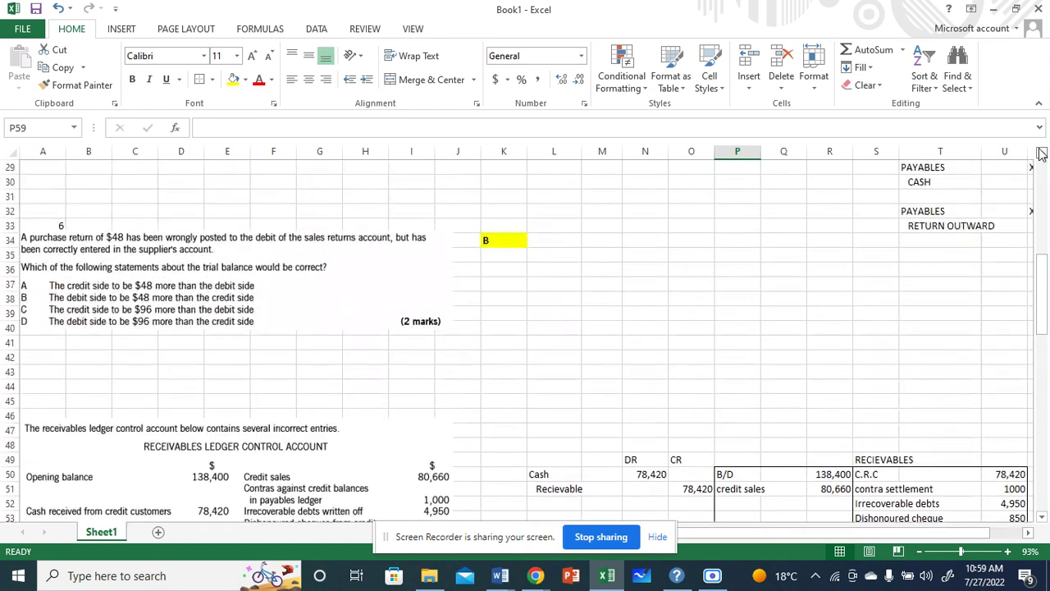
click(1042, 154)
drag(1043, 296, 1045, 381)
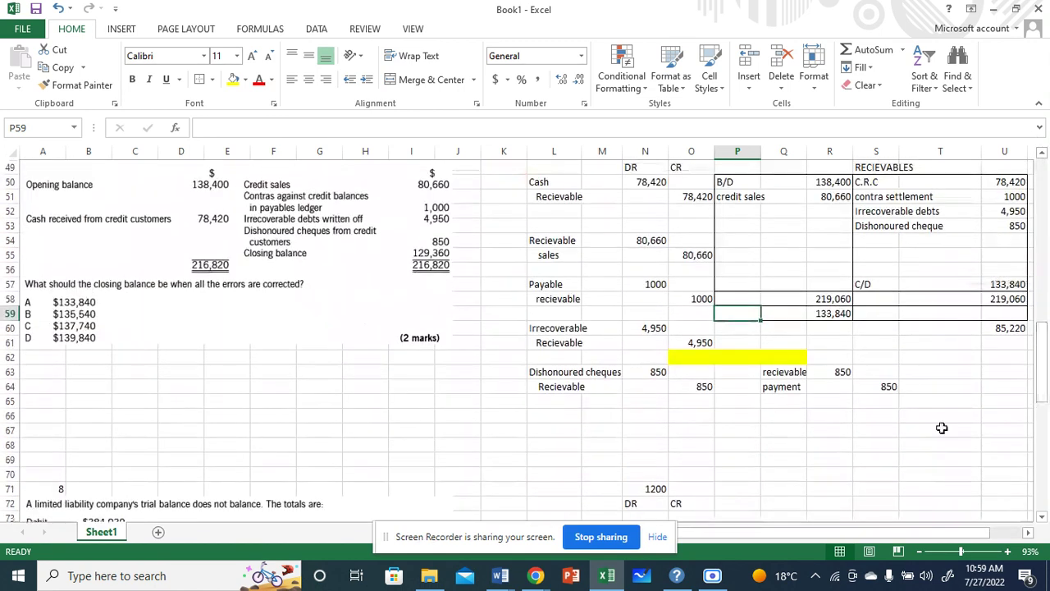
click(712, 576)
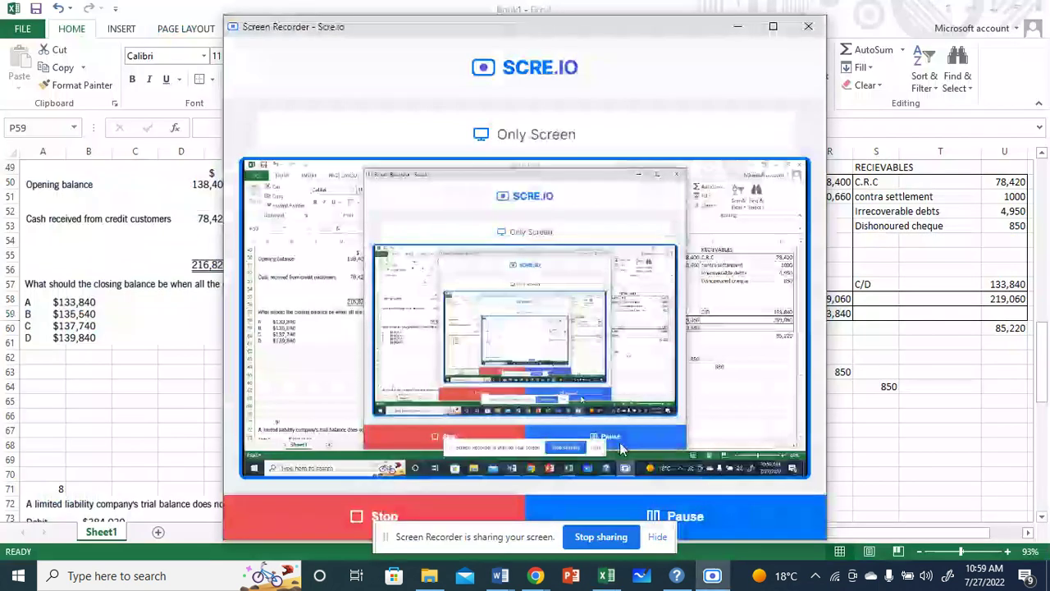